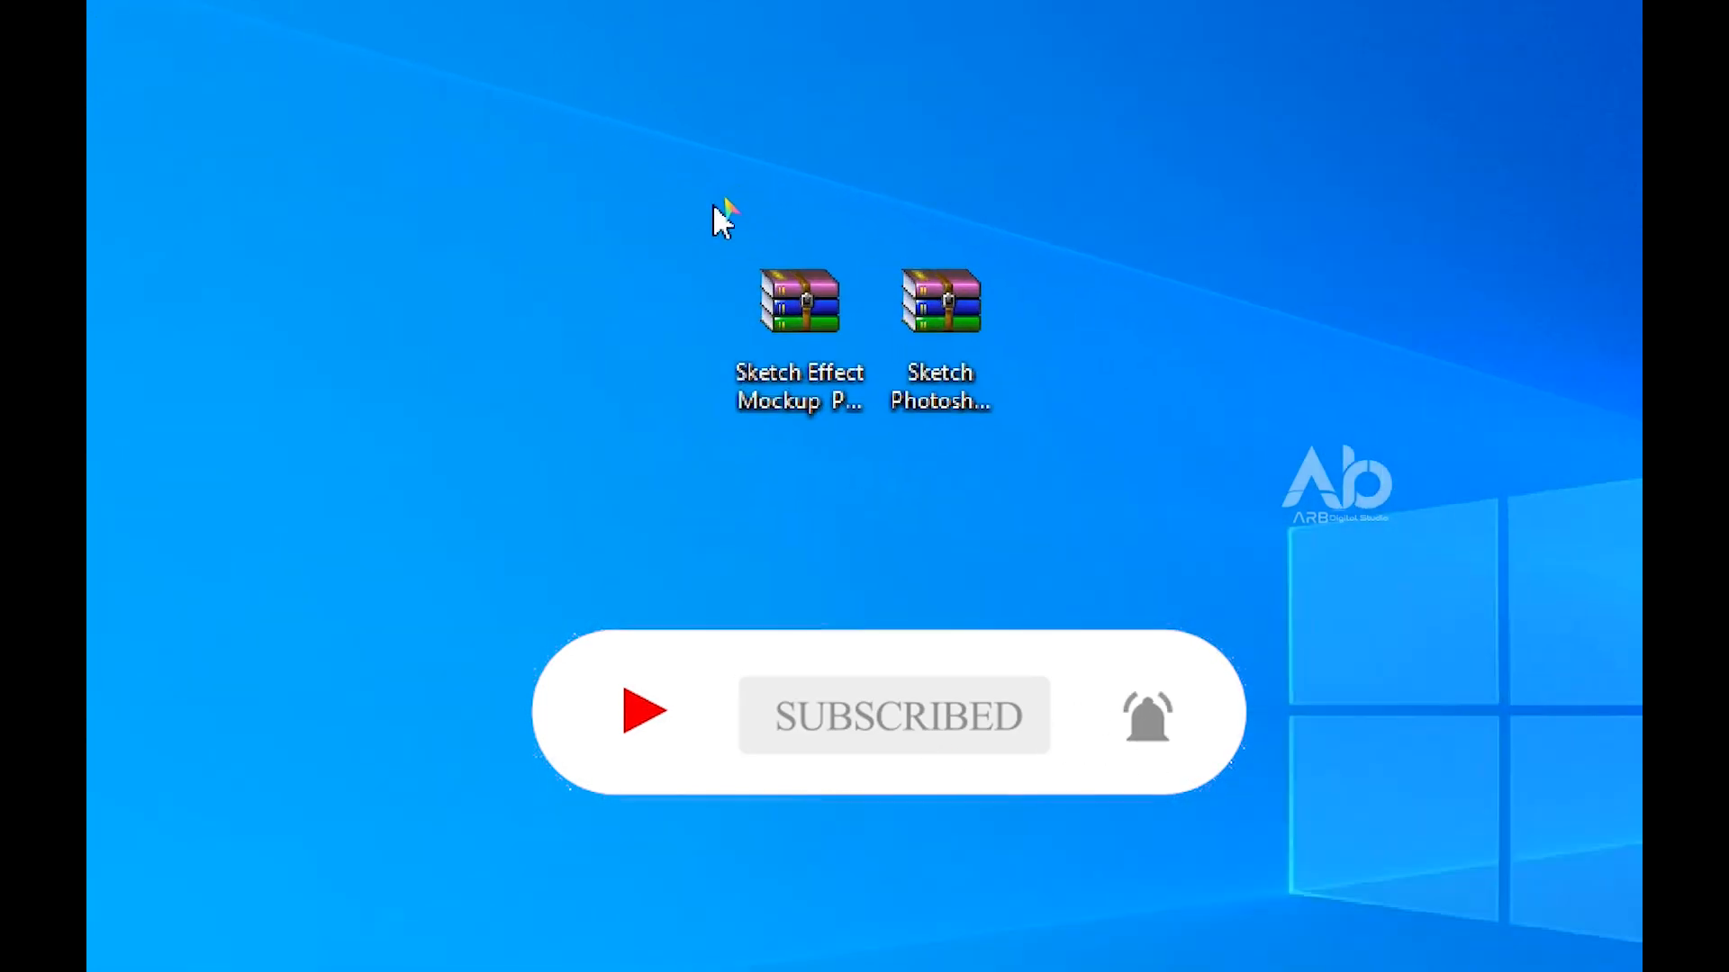
{"action": "left_click_drag", "start_coordinate": [711, 203], "coordinate": [1003, 434]}
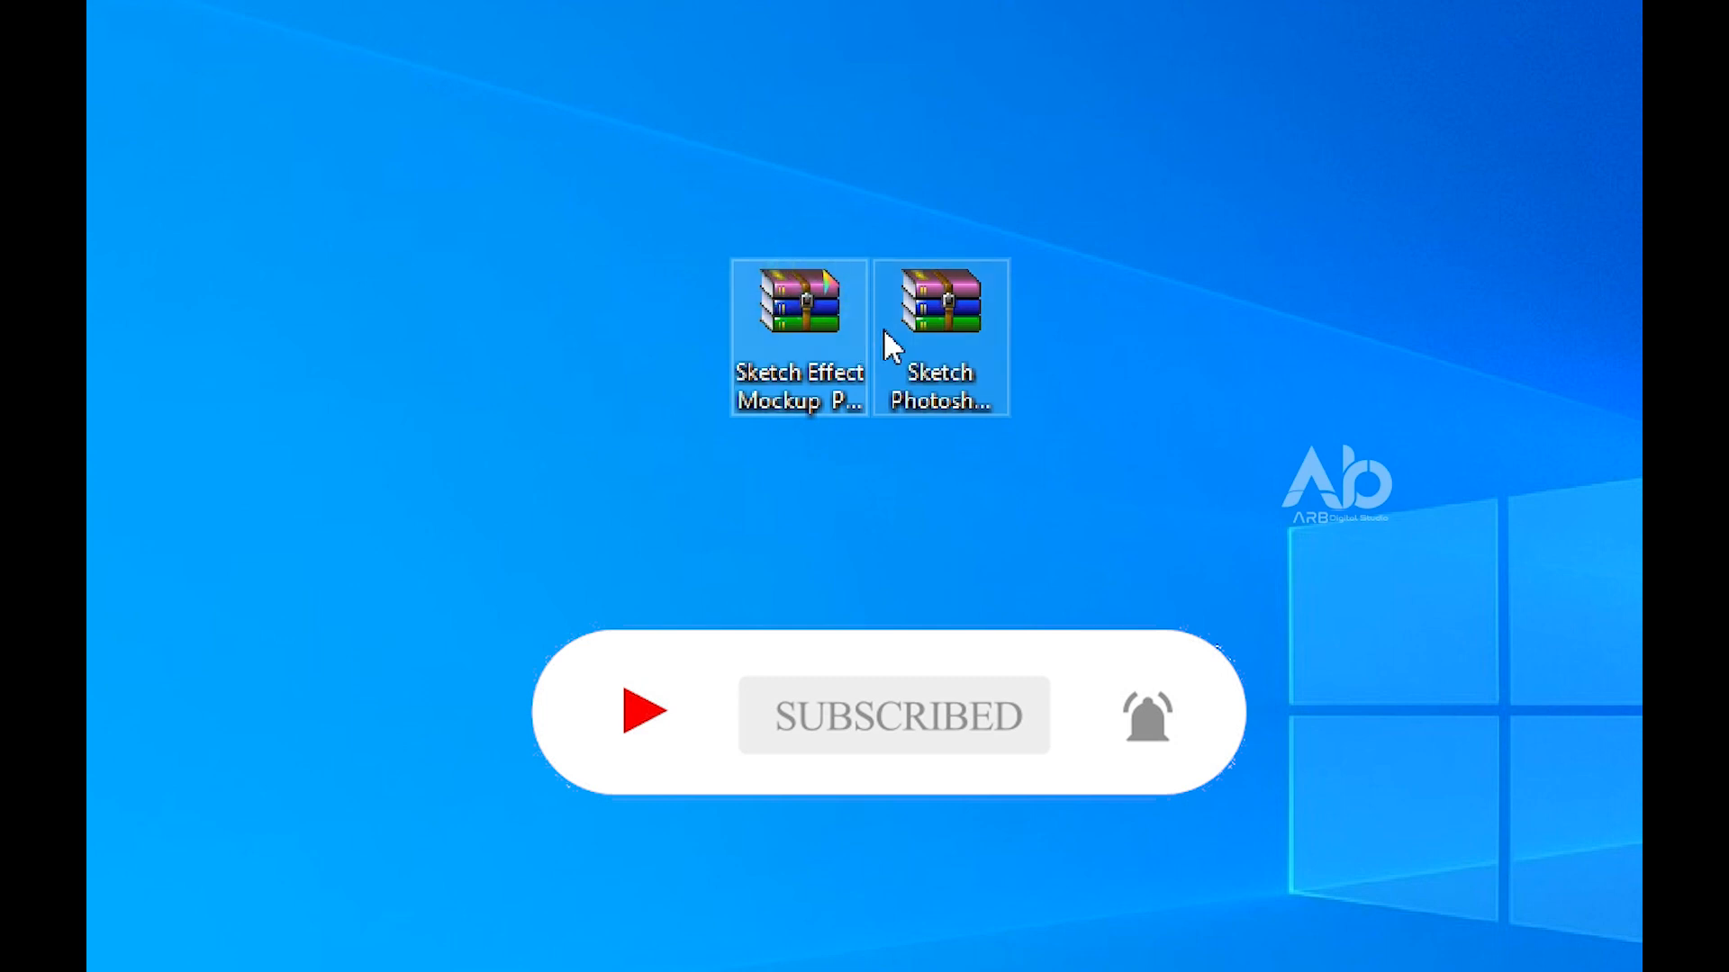
{"action": "left_click", "coordinate": [792, 360]}
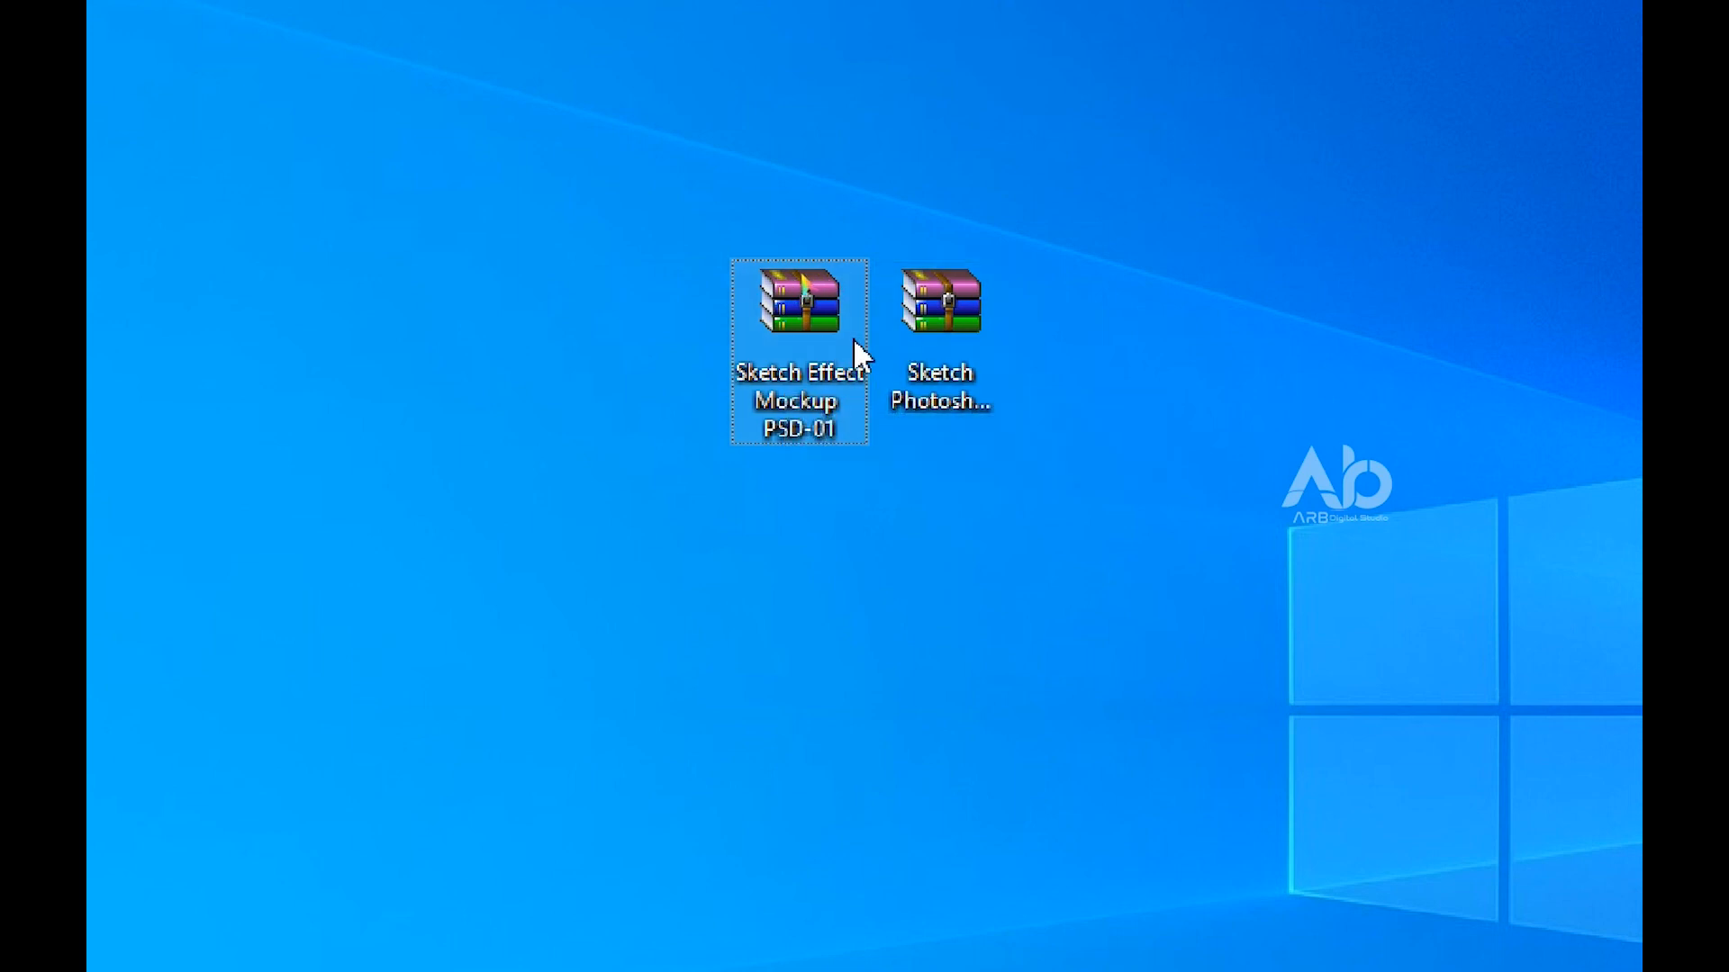
{"action": "left_click", "coordinate": [929, 320]}
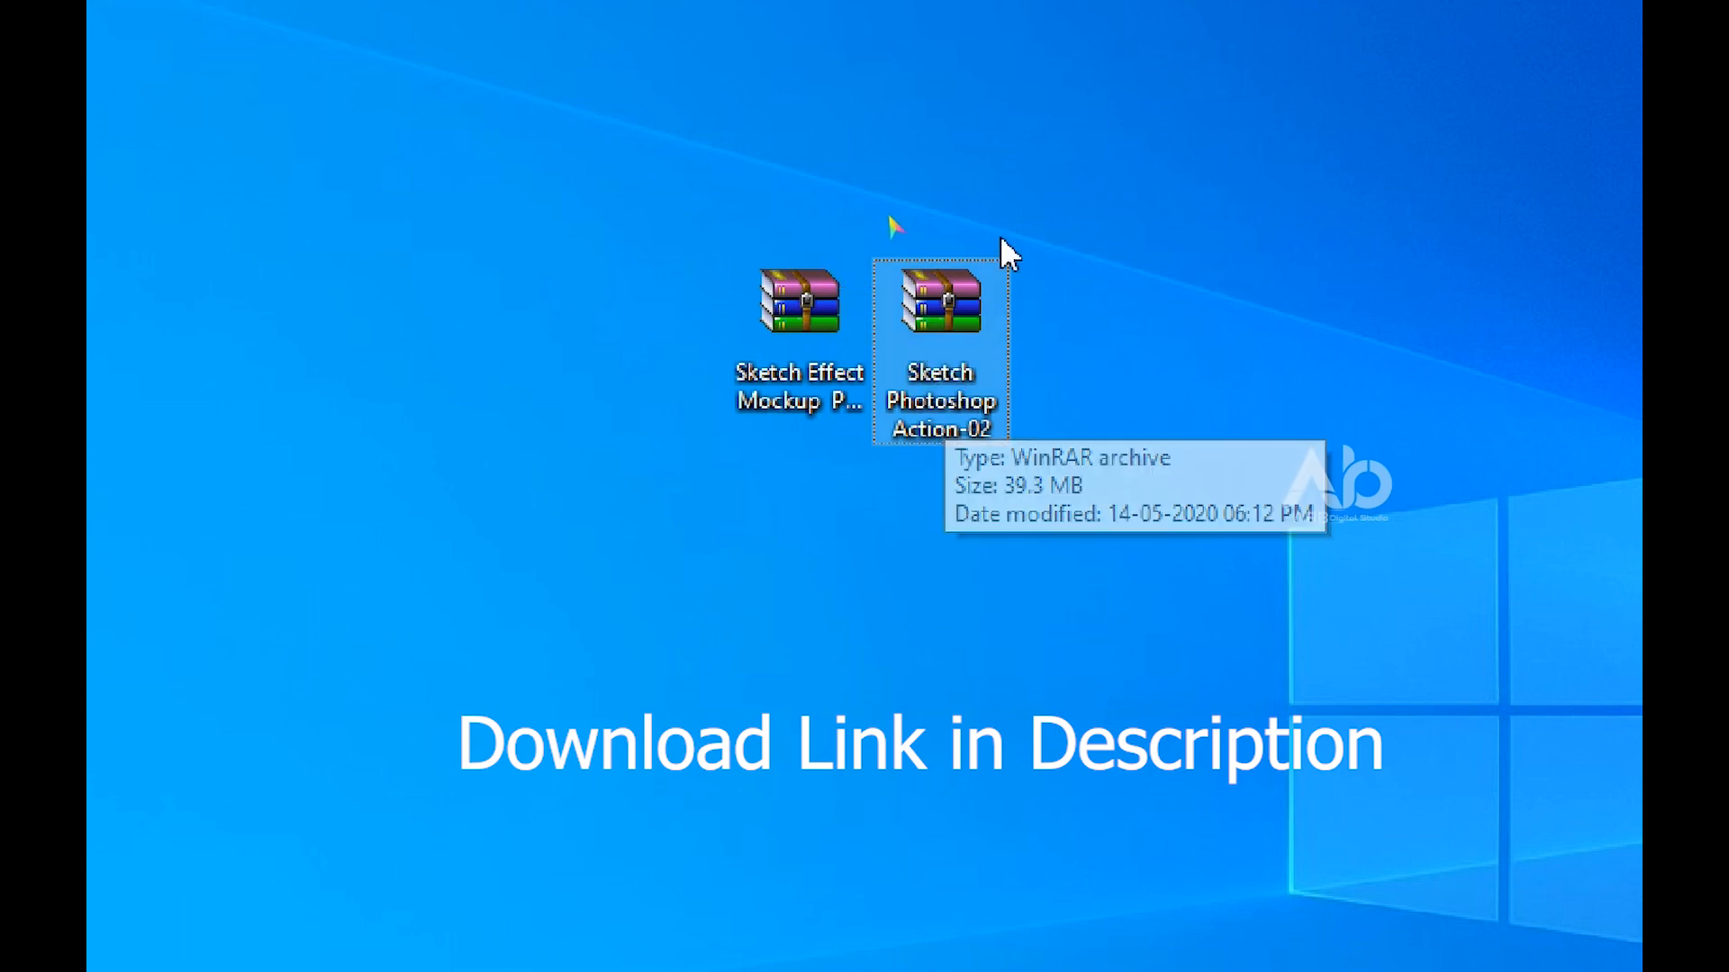
{"action": "left_click_drag", "start_coordinate": [1000, 236], "coordinate": [776, 274]}
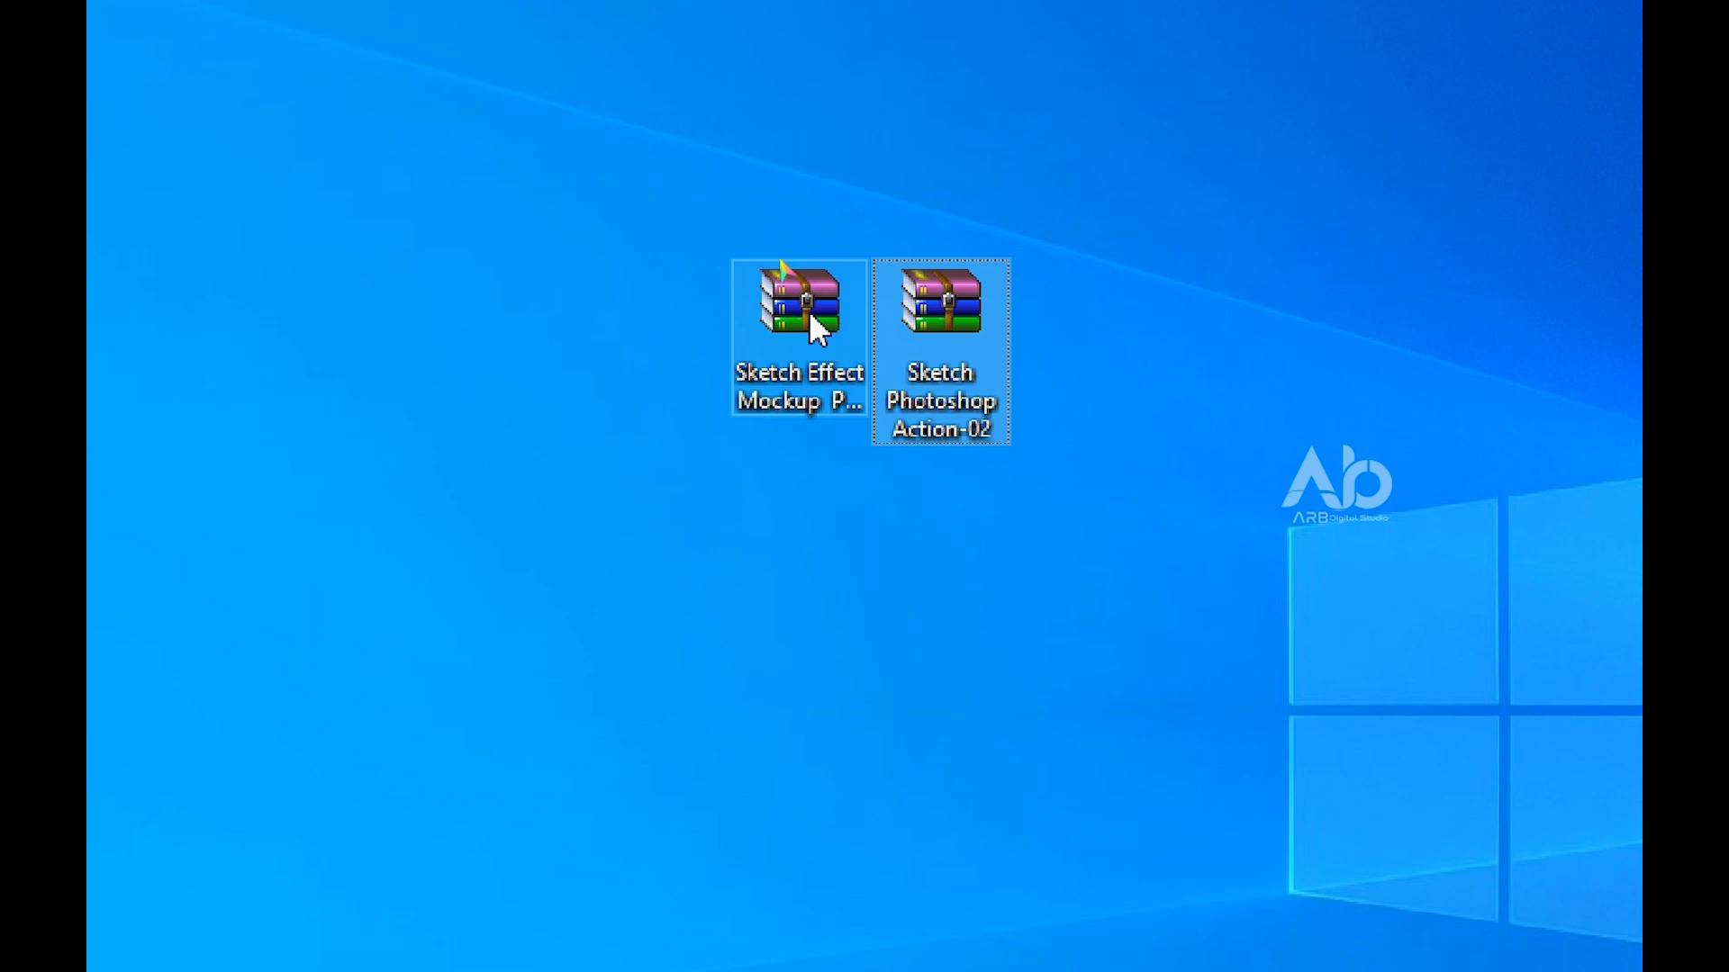
View the combined properties of the two sketch effect archives on the desktop, including their size on disk
{"action": "left_click_drag", "start_coordinate": [745, 185], "coordinate": [891, 351]}
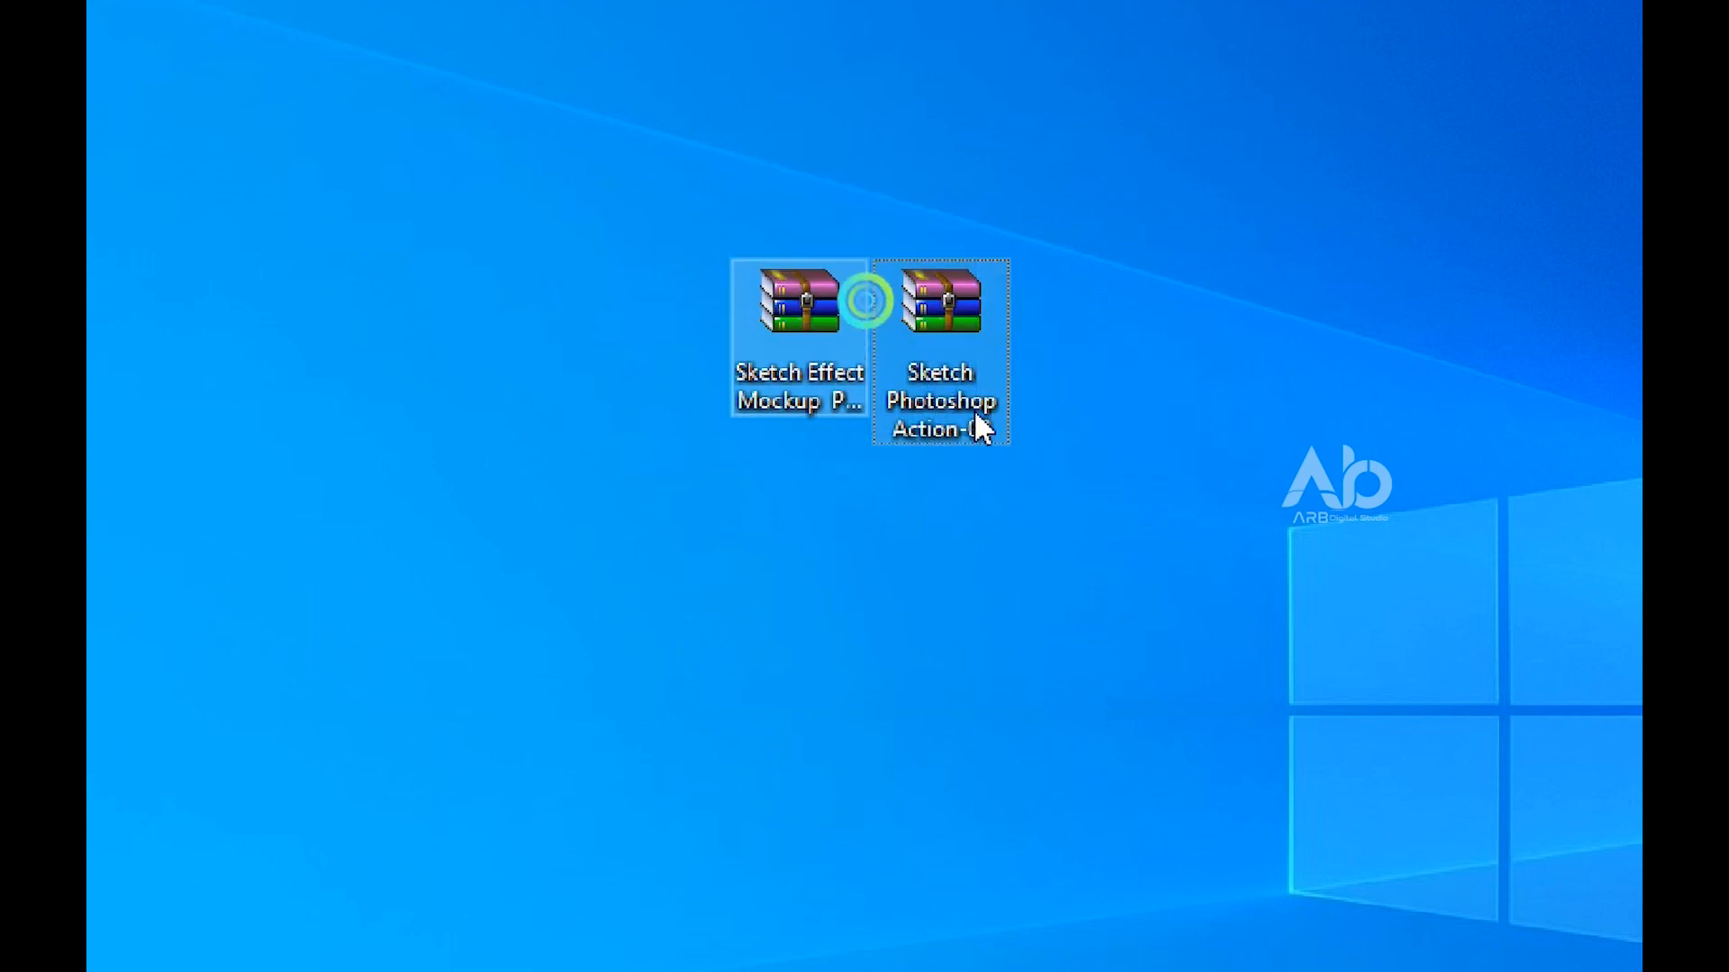
{"action": "right_click", "coordinate": [953, 366]}
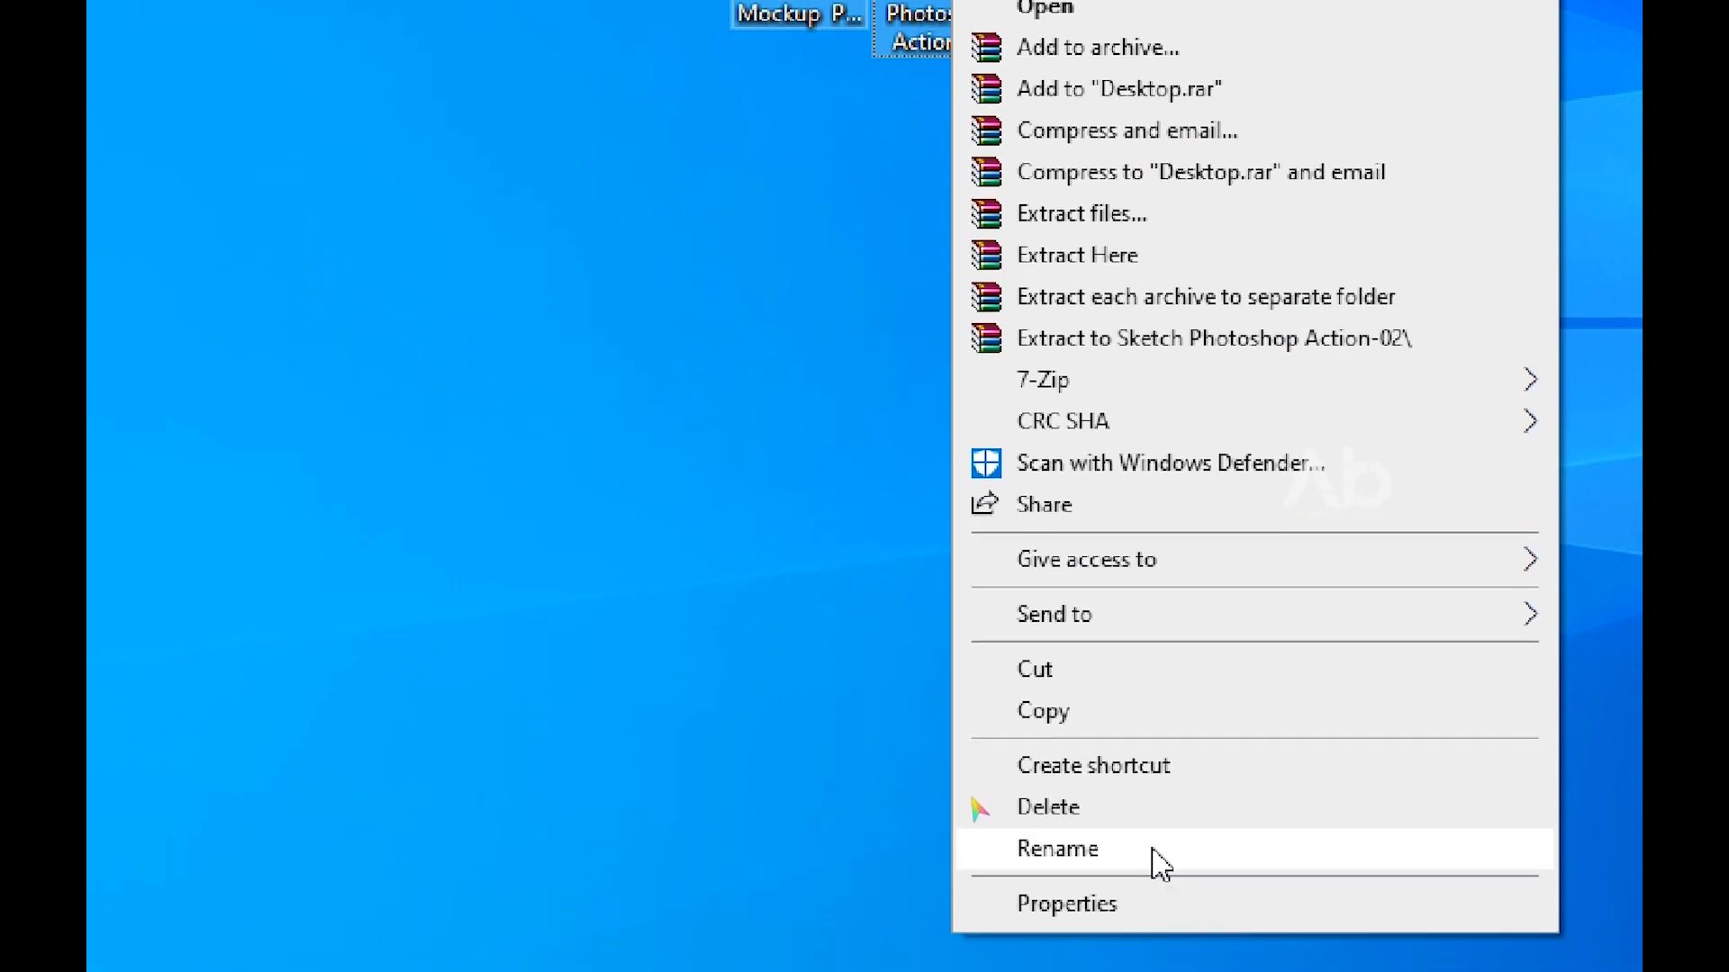
{"action": "left_click", "coordinate": [1127, 914]}
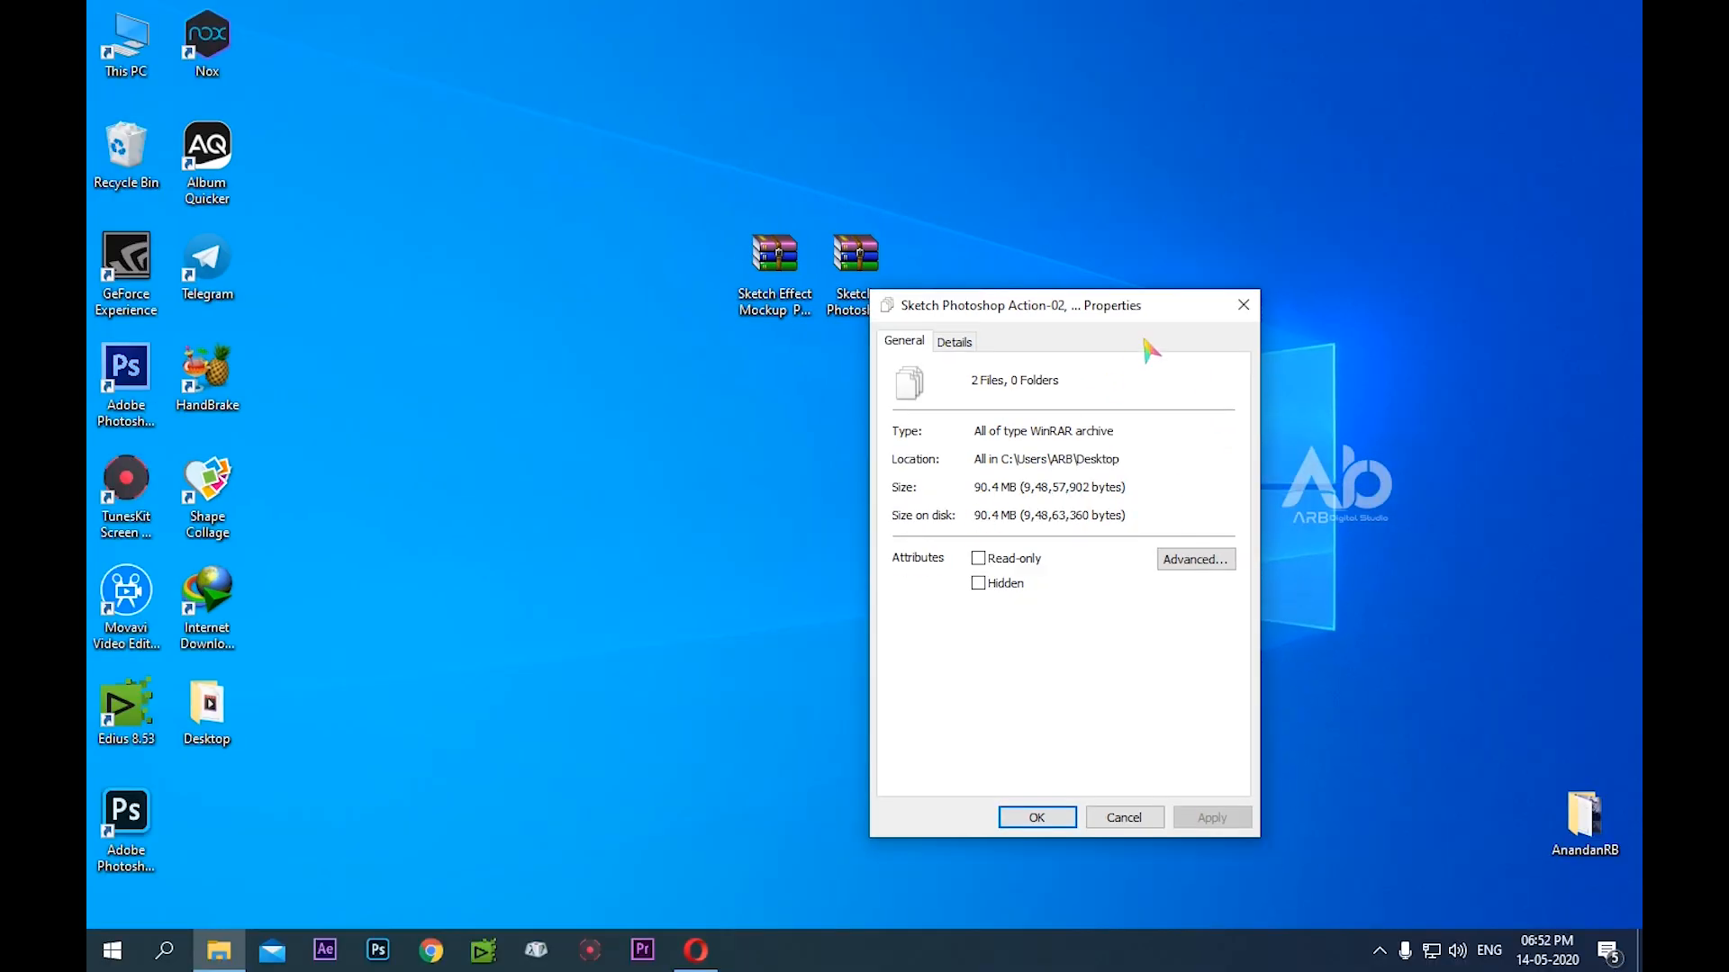
{"action": "left_click", "coordinate": [1238, 306]}
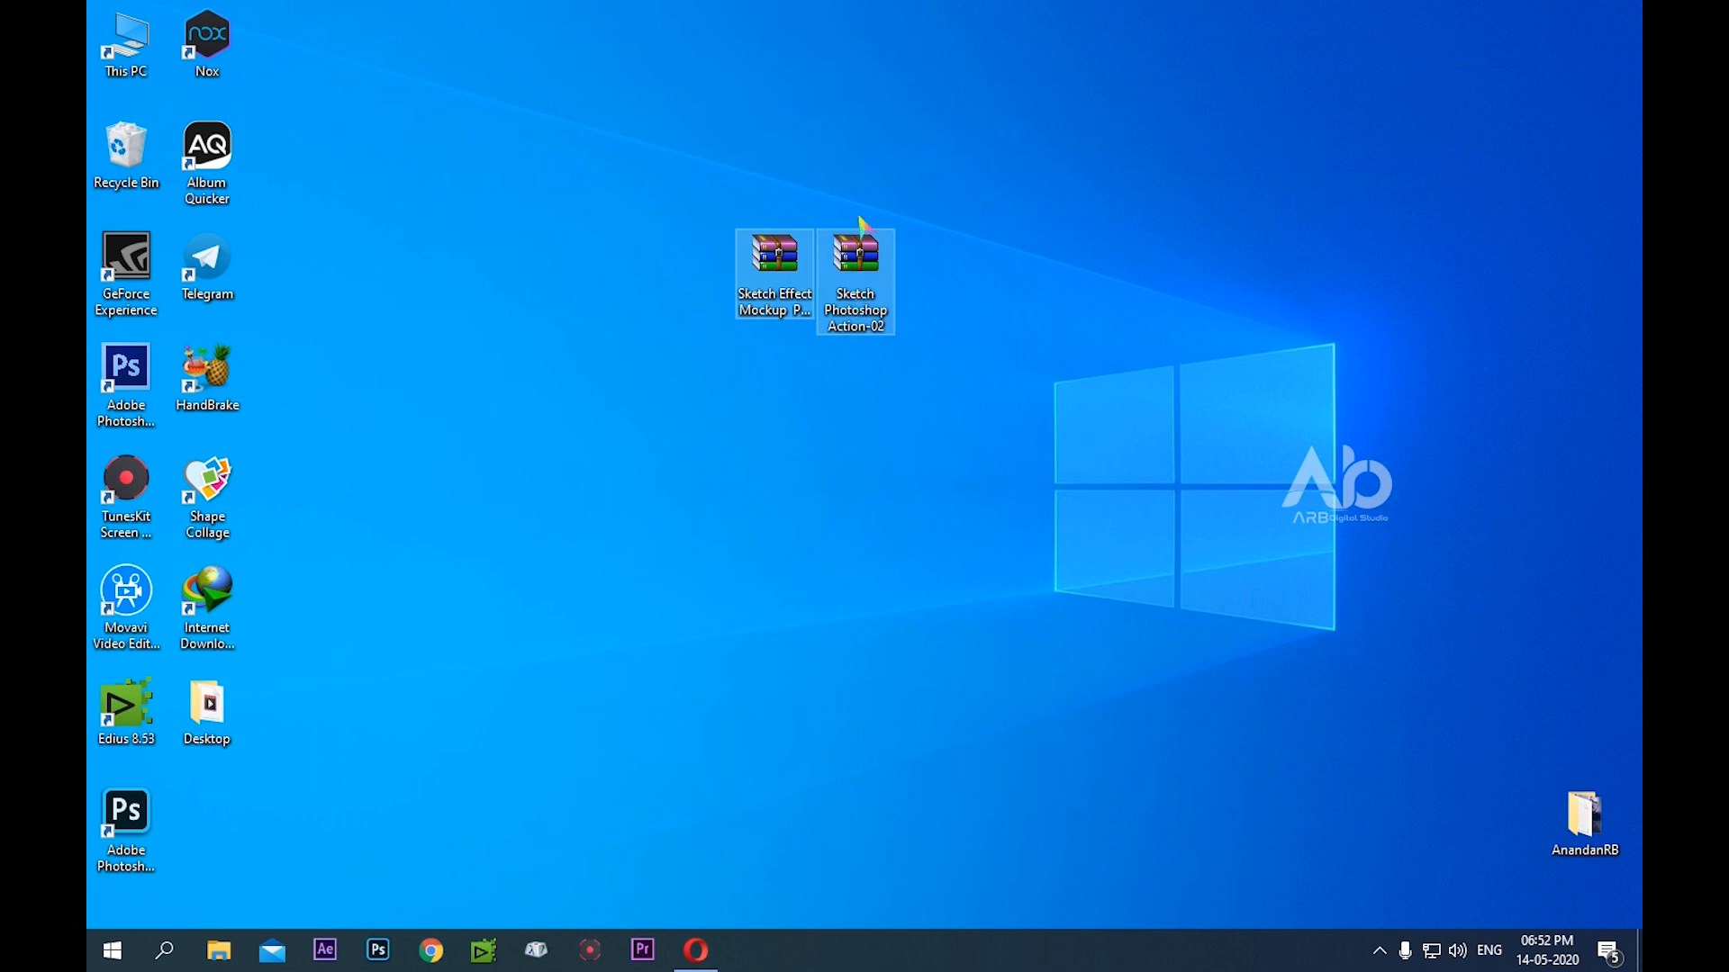
Extract both sketch archives on the desktop together into a single folder named Sketch Photoshop Action-02
{"action": "left_click", "coordinate": [801, 164]}
{"action": "left_click_drag", "start_coordinate": [745, 175], "coordinate": [875, 343]}
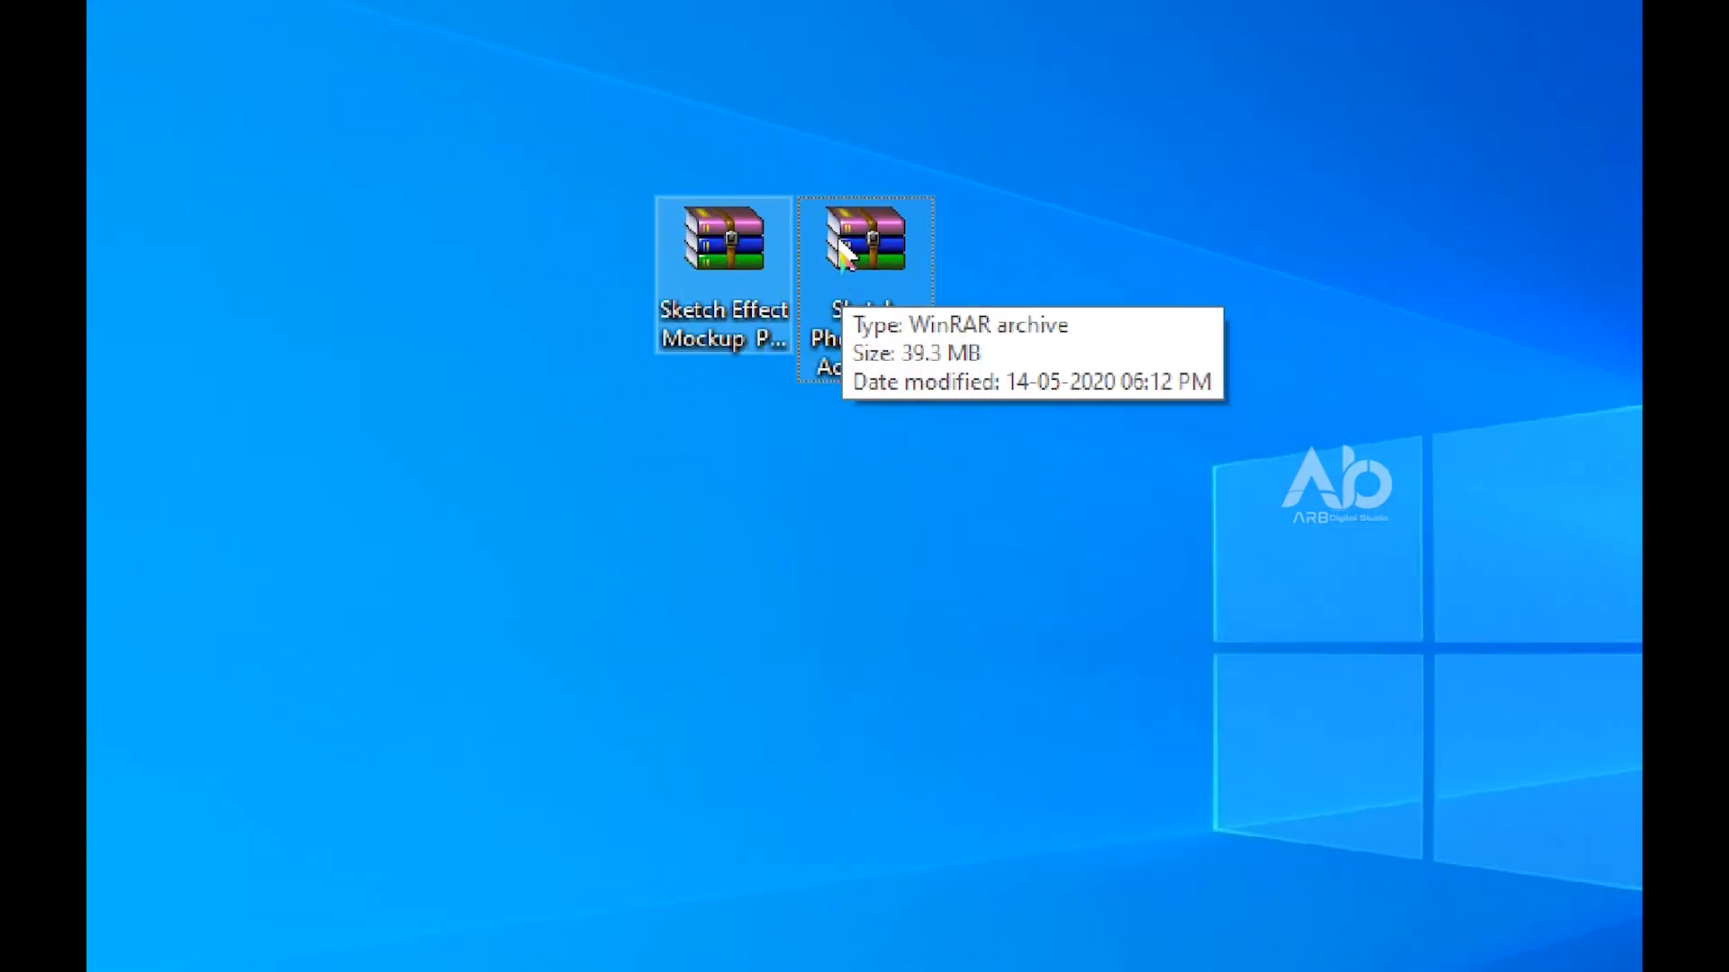
{"action": "right_click", "coordinate": [844, 275]}
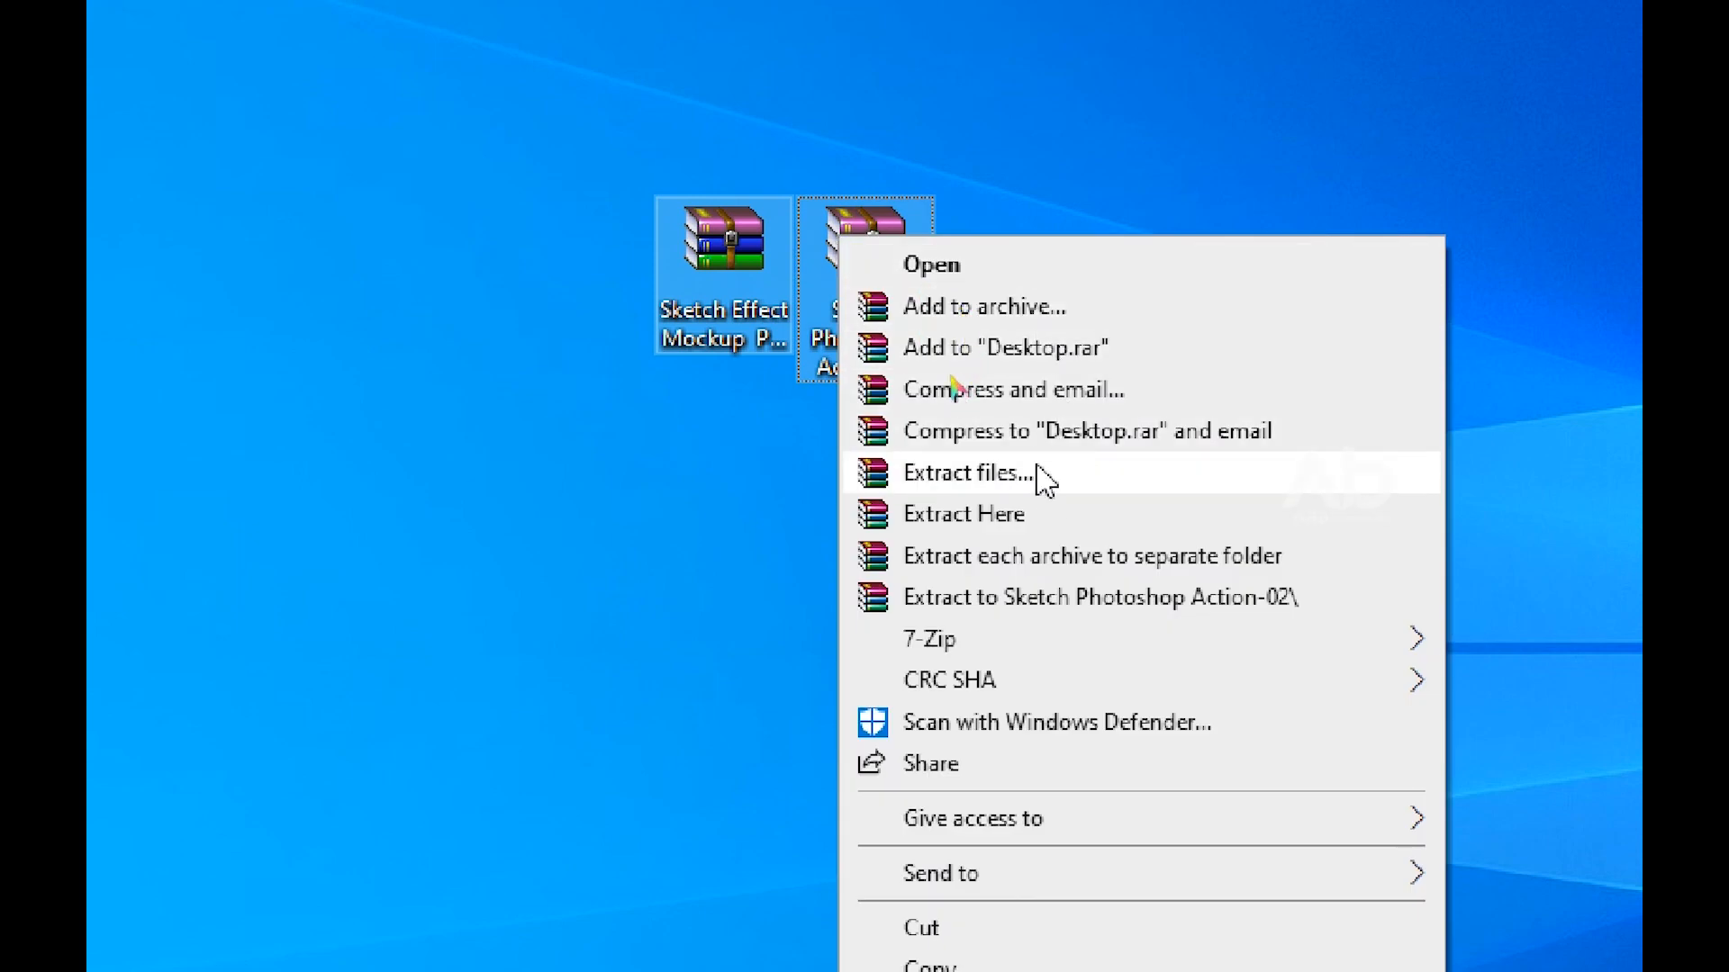
{"action": "left_click", "coordinate": [1029, 598]}
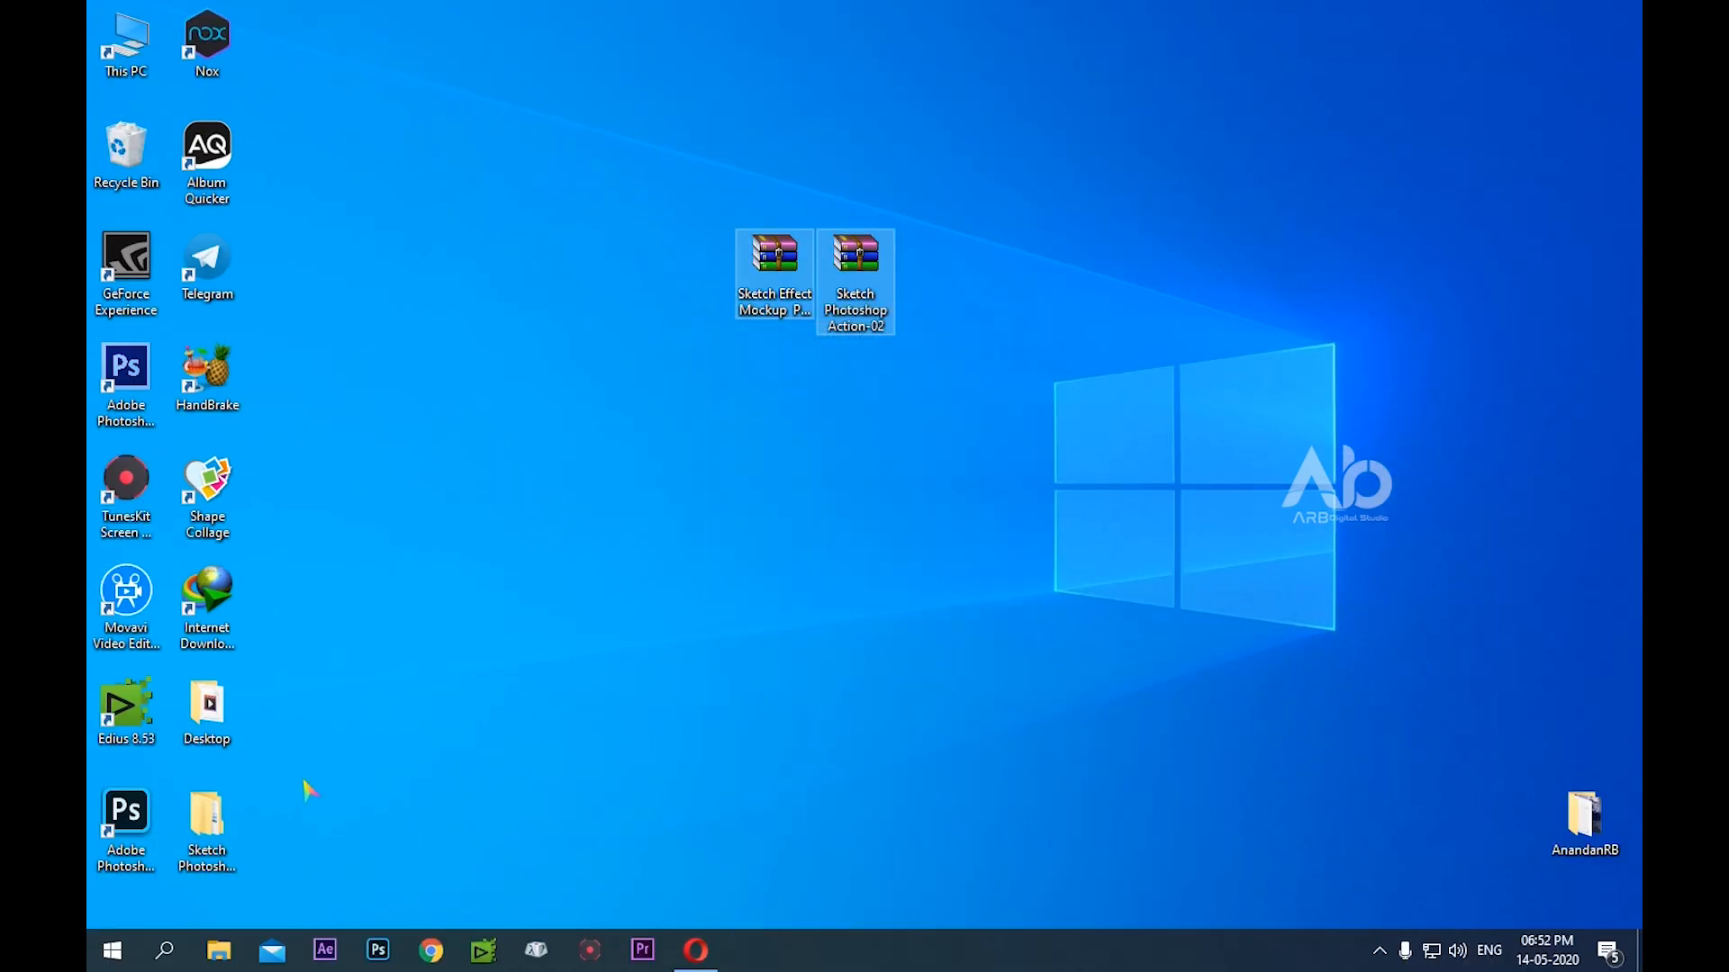
Open the extracted Sketch Photoshop Action-02 folder in a maximized window and show its contents as large thumbnails
{"action": "double_click", "coordinate": [206, 819]}
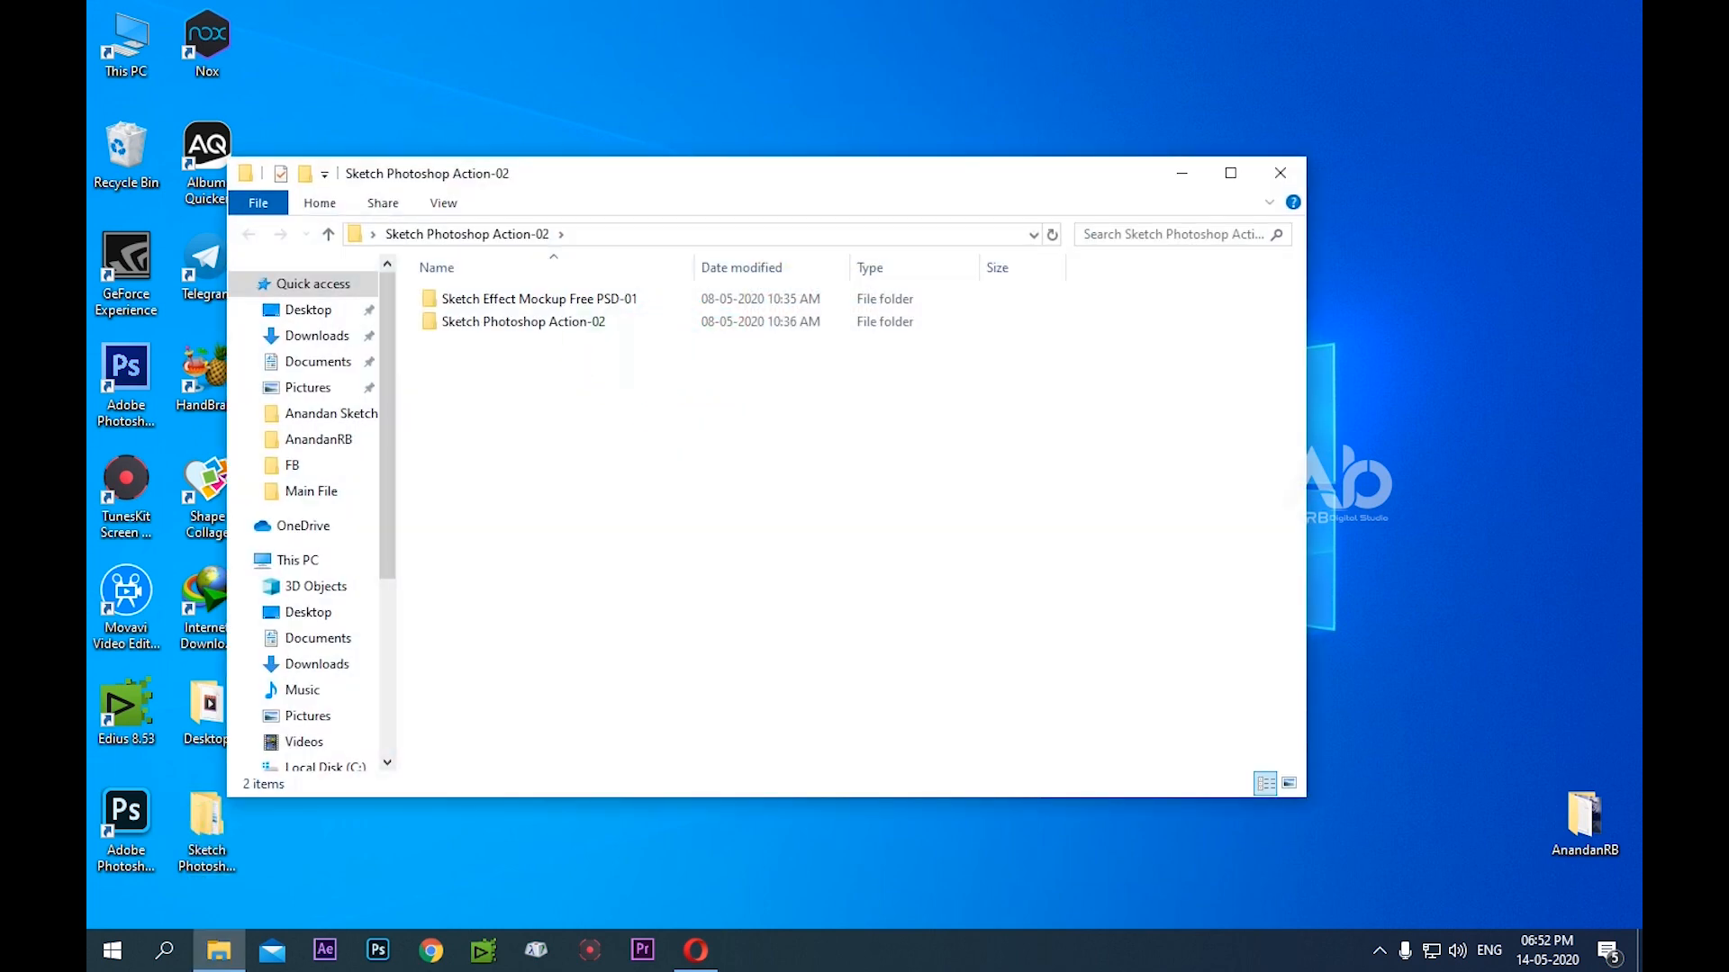
{"action": "left_click", "coordinate": [1231, 173]}
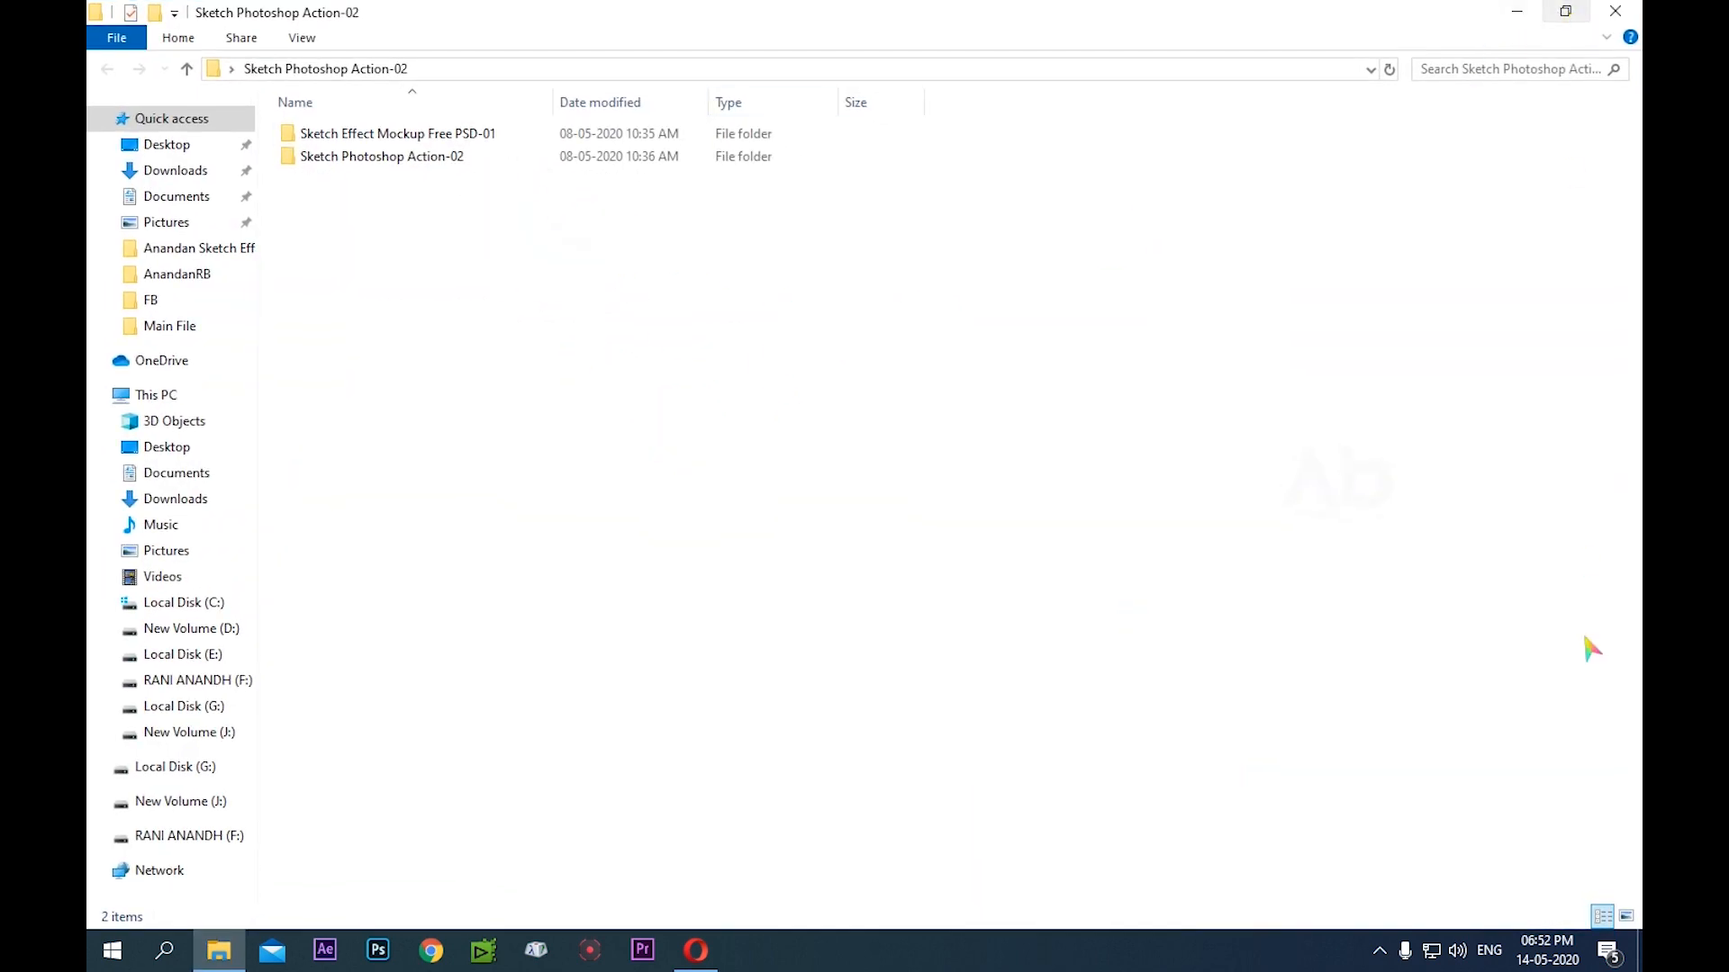
{"action": "left_click", "coordinate": [1626, 915]}
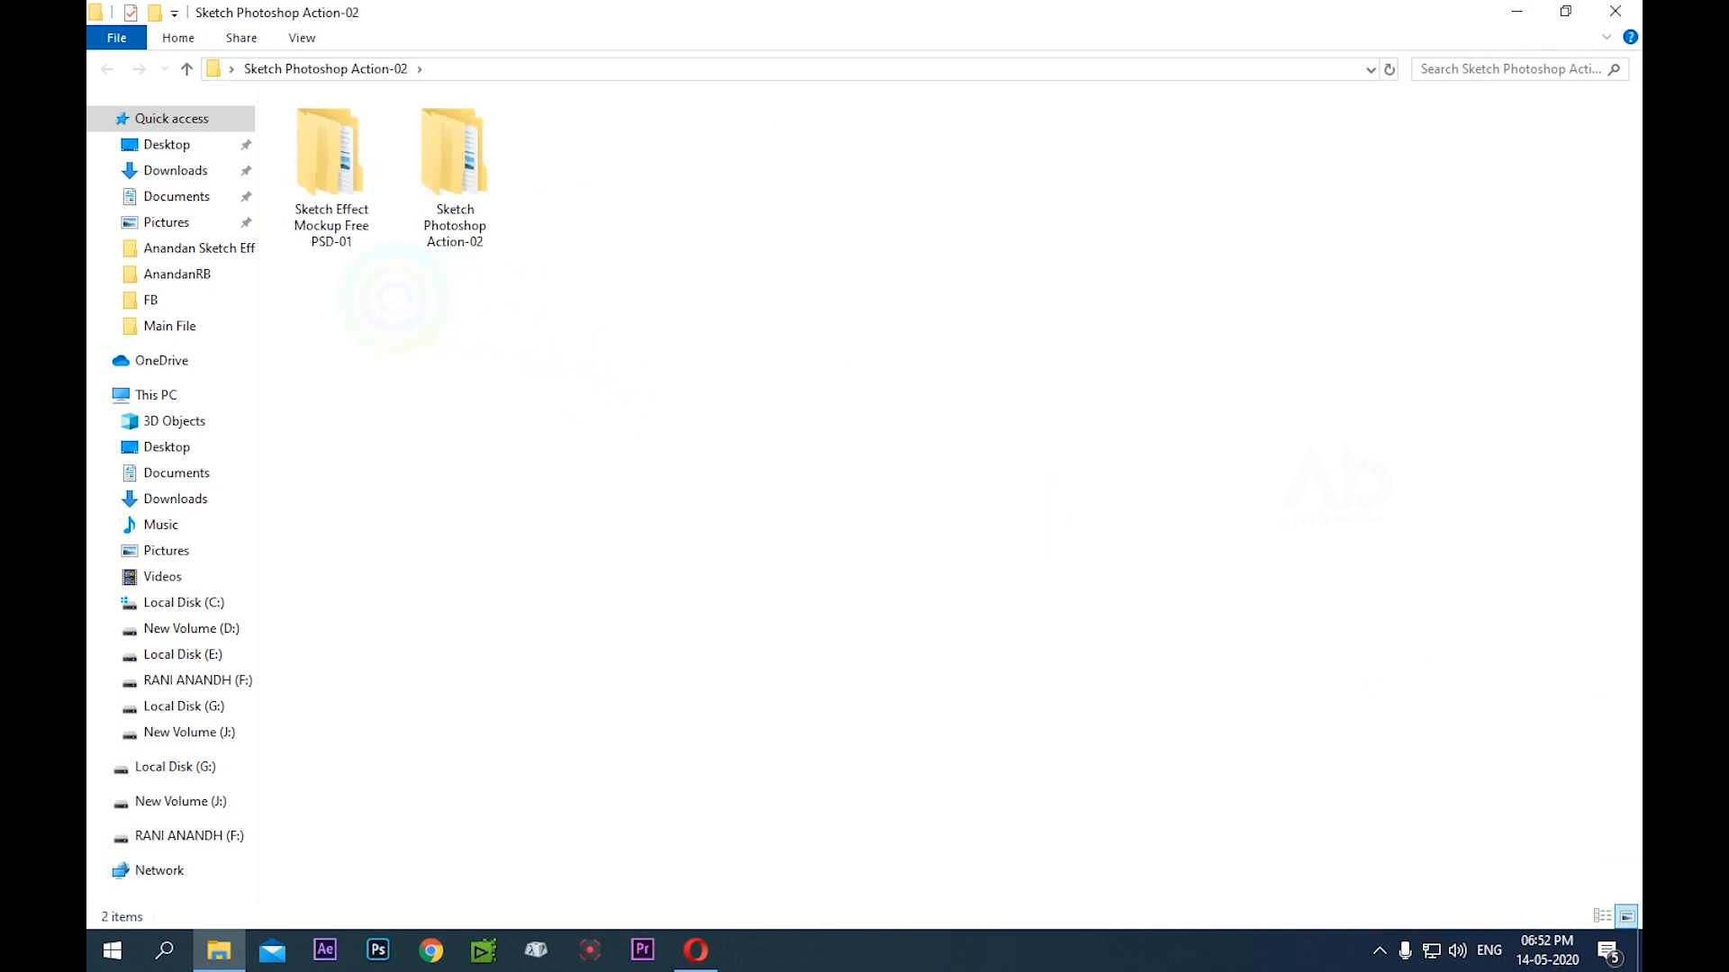
Look inside the Sketch Effect Mockup Free PSD-01 folder and its subfolder, and return to the top extracted folder
{"action": "mouse_move", "coordinate": [342, 308]}
{"action": "left_mouse_down"}
{"action": "mouse_move", "coordinate": [339, 220]}
{"action": "mouse_move", "coordinate": [432, 116]}
{"action": "mouse_move", "coordinate": [389, 142]}
{"action": "left_mouse_up"}
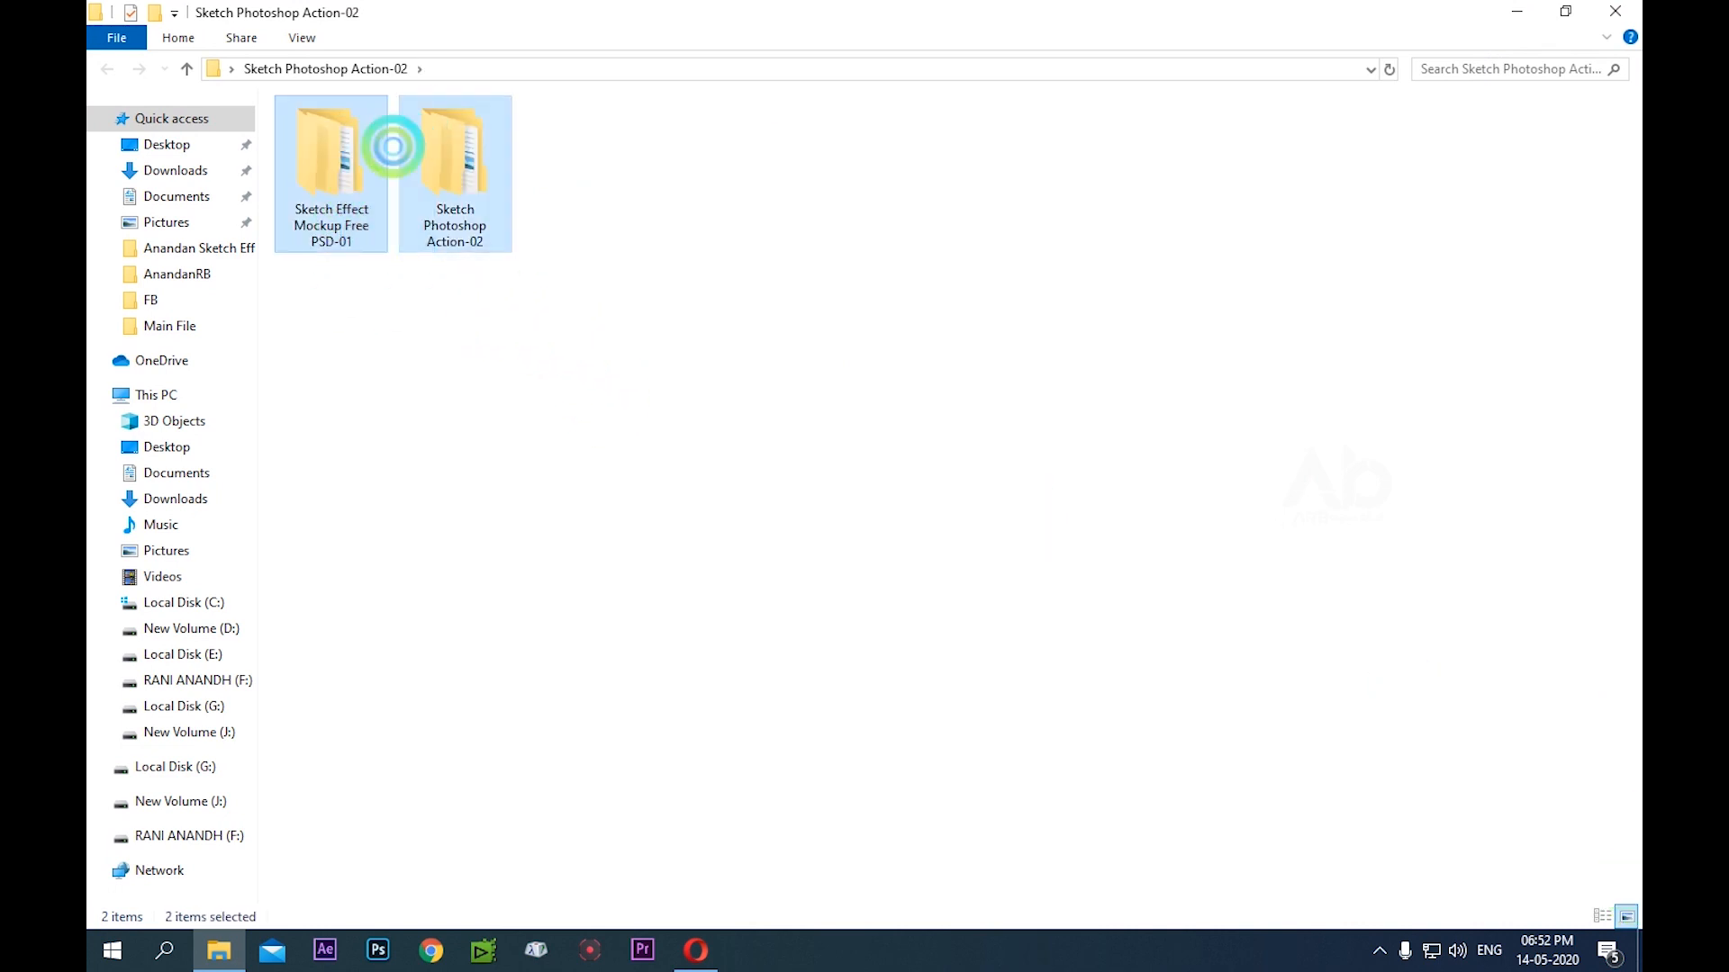
{"action": "left_click", "coordinate": [336, 126]}
{"action": "double_click", "coordinate": [336, 127]}
{"action": "double_click", "coordinate": [336, 133]}
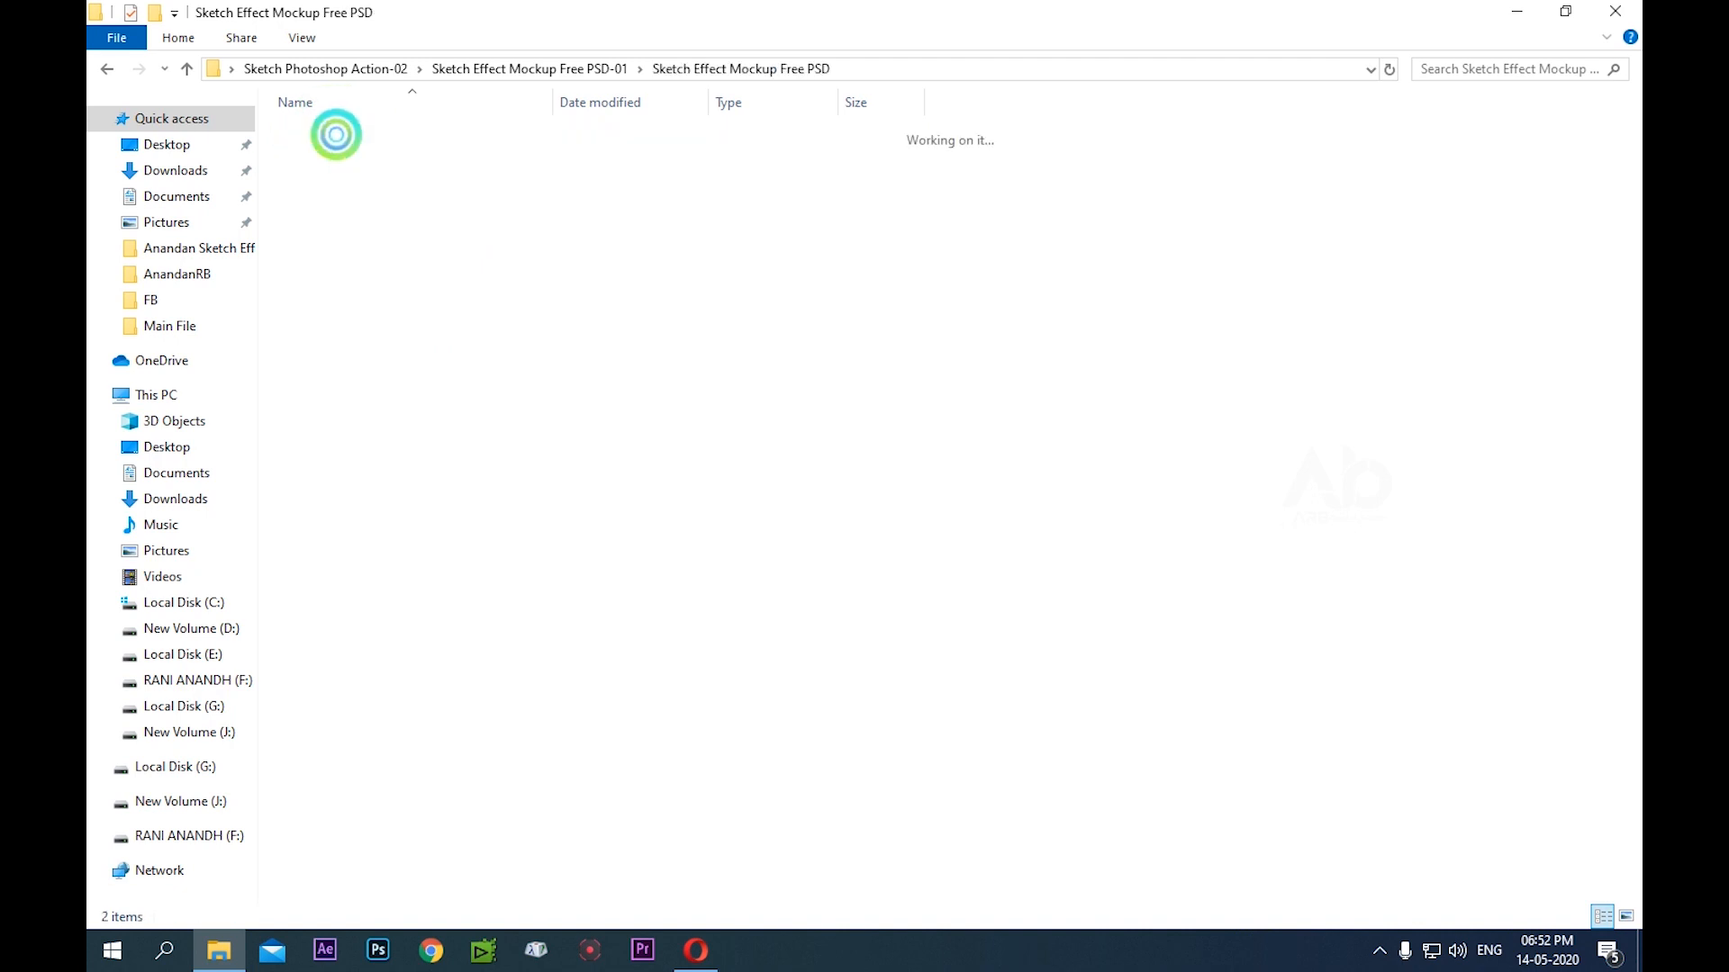
{"action": "left_click", "coordinate": [107, 68]}
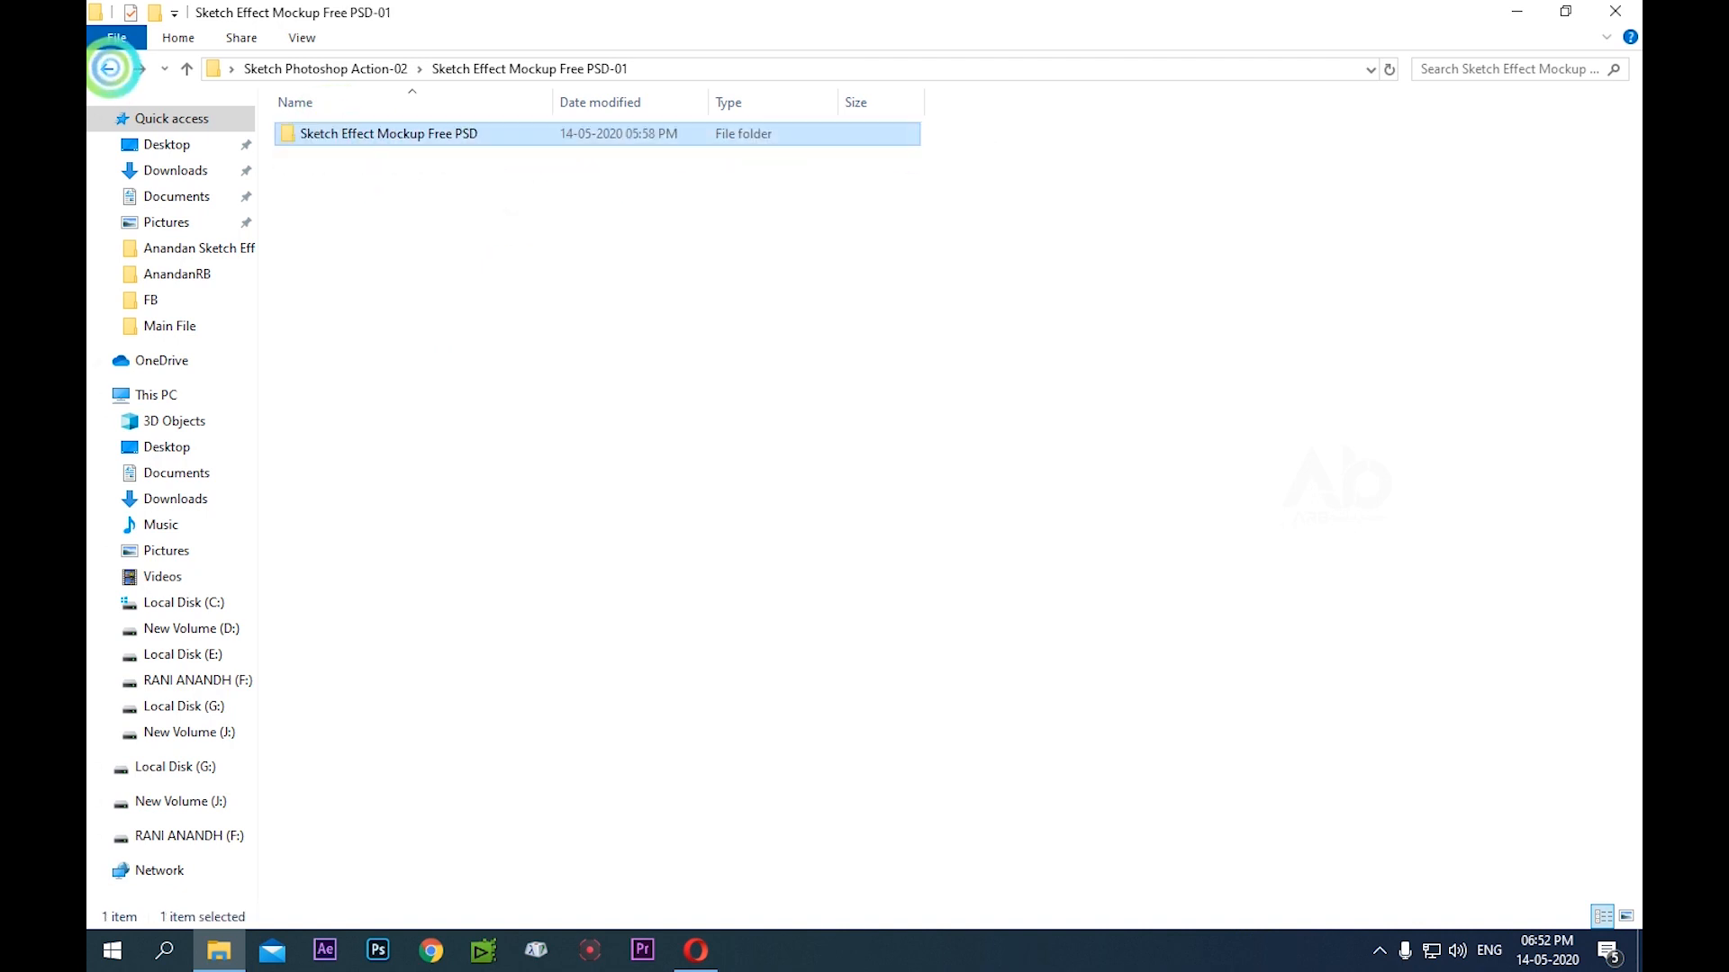
{"action": "left_click", "coordinate": [107, 68]}
Examine the Sketch Photoshop Action-02 subfolder down to the brush, pattern and action files in Main File, and return to the top folder
{"action": "left_click", "coordinate": [374, 209]}
{"action": "double_click", "coordinate": [450, 151]}
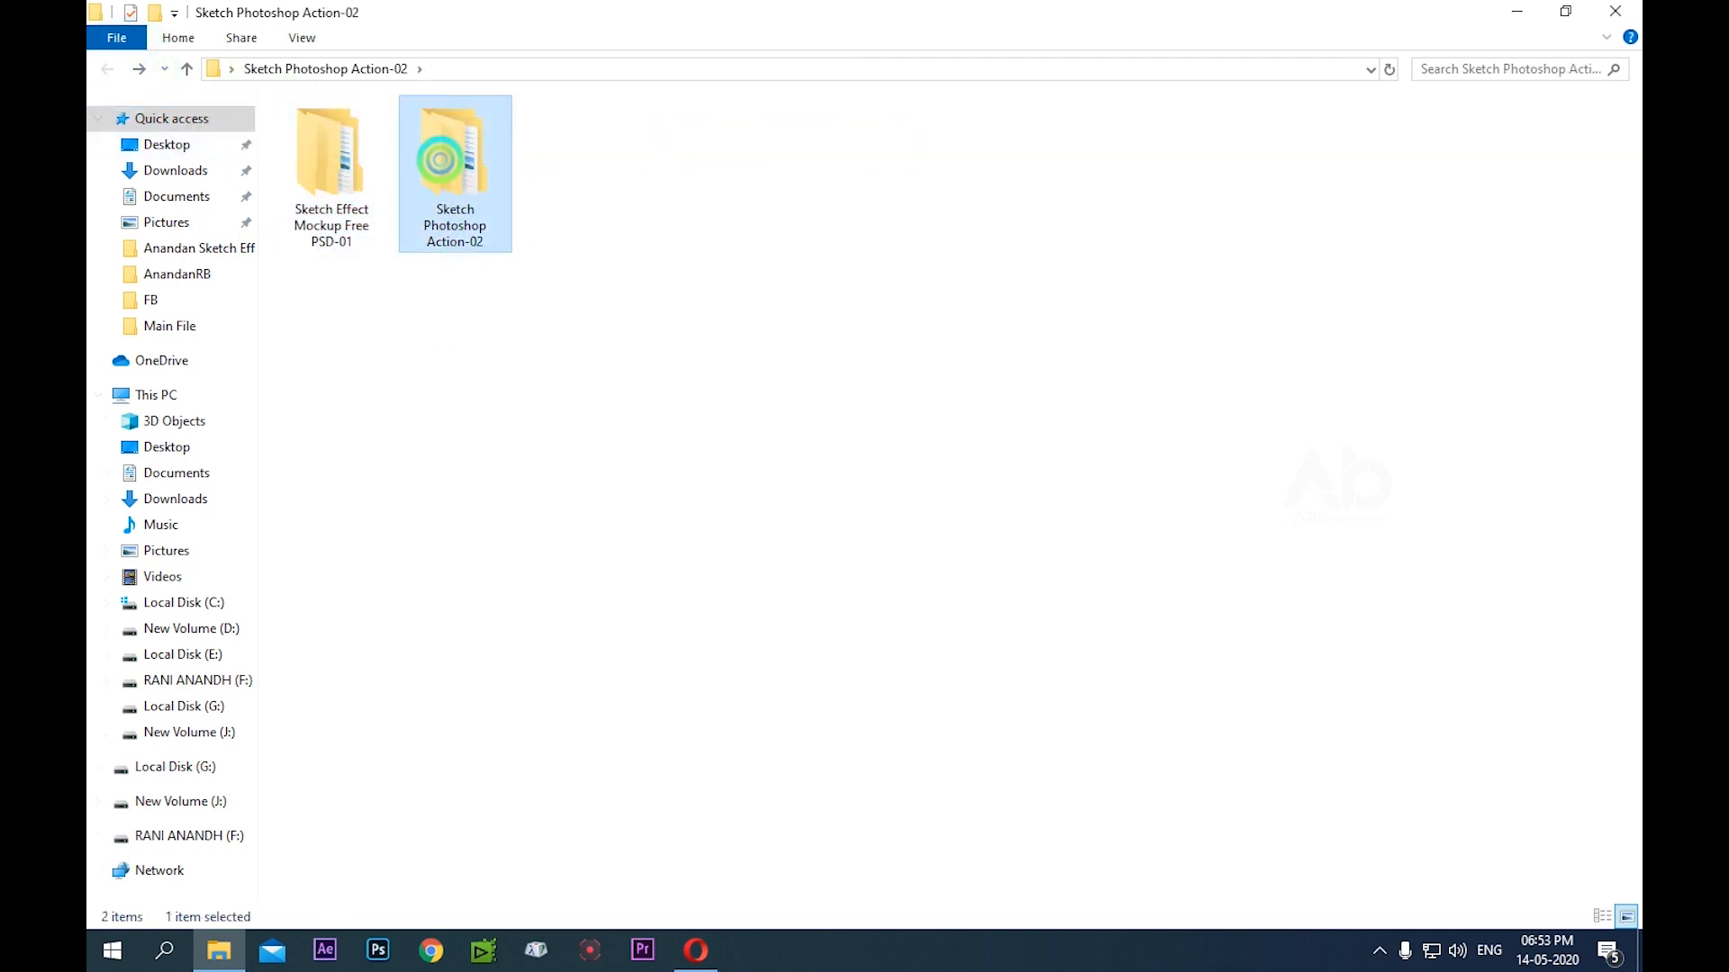
{"action": "double_click", "coordinate": [419, 135]}
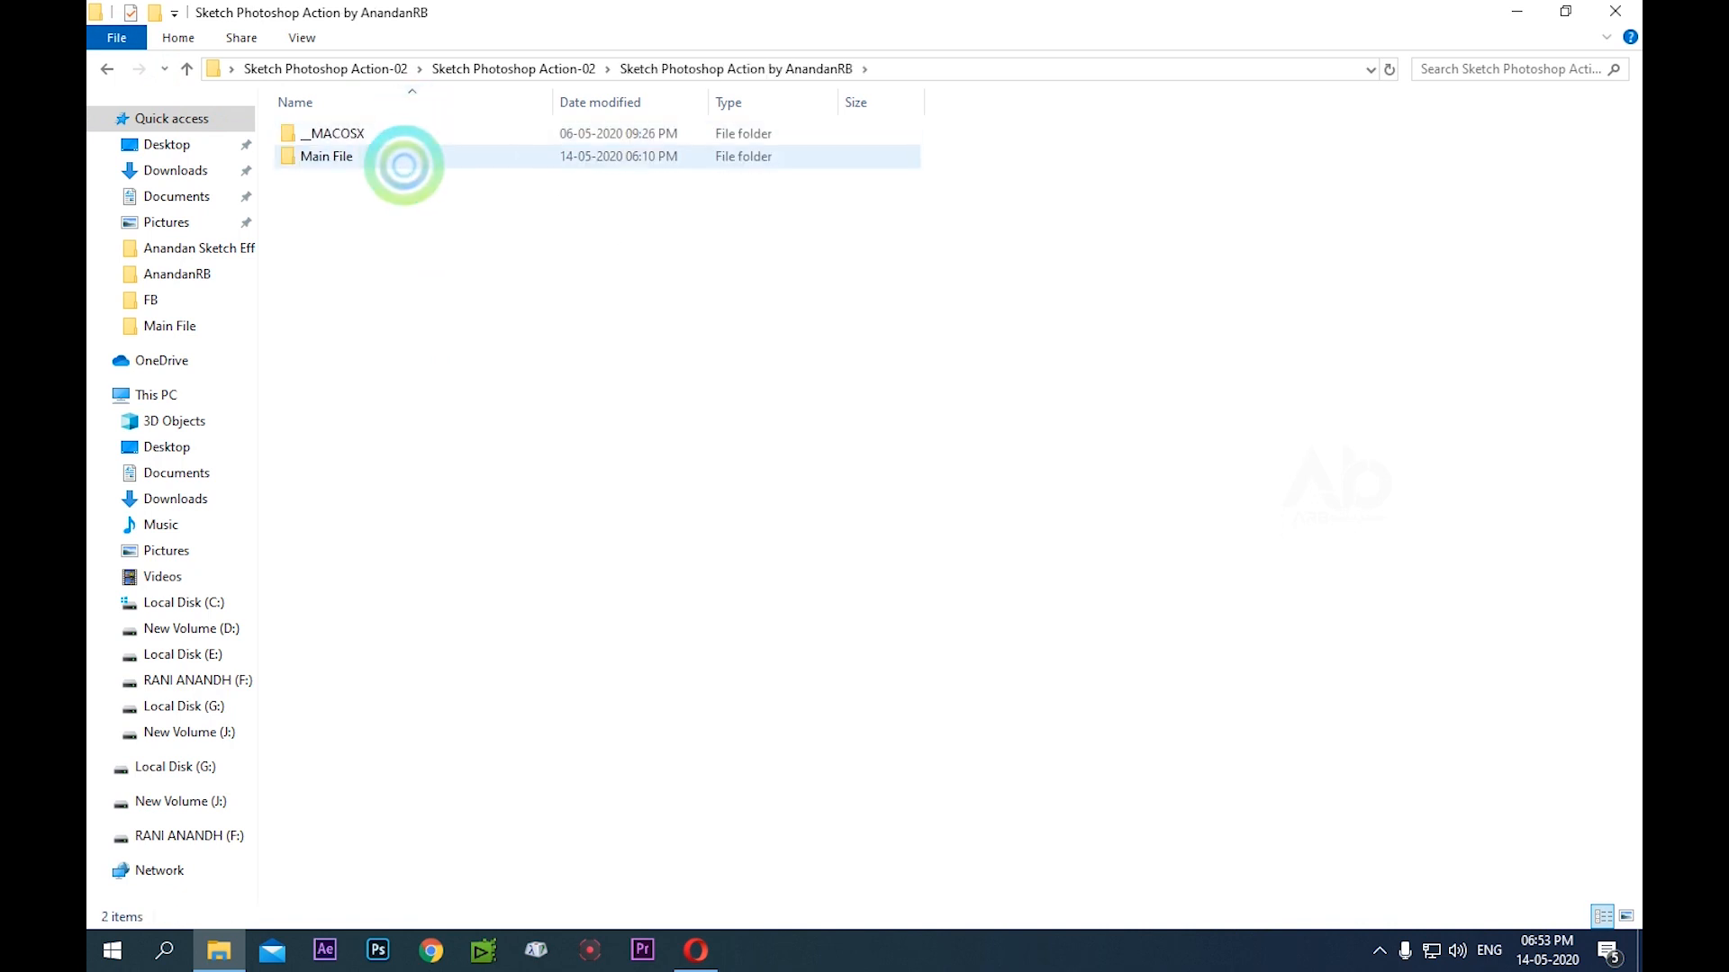
{"action": "double_click", "coordinate": [370, 154]}
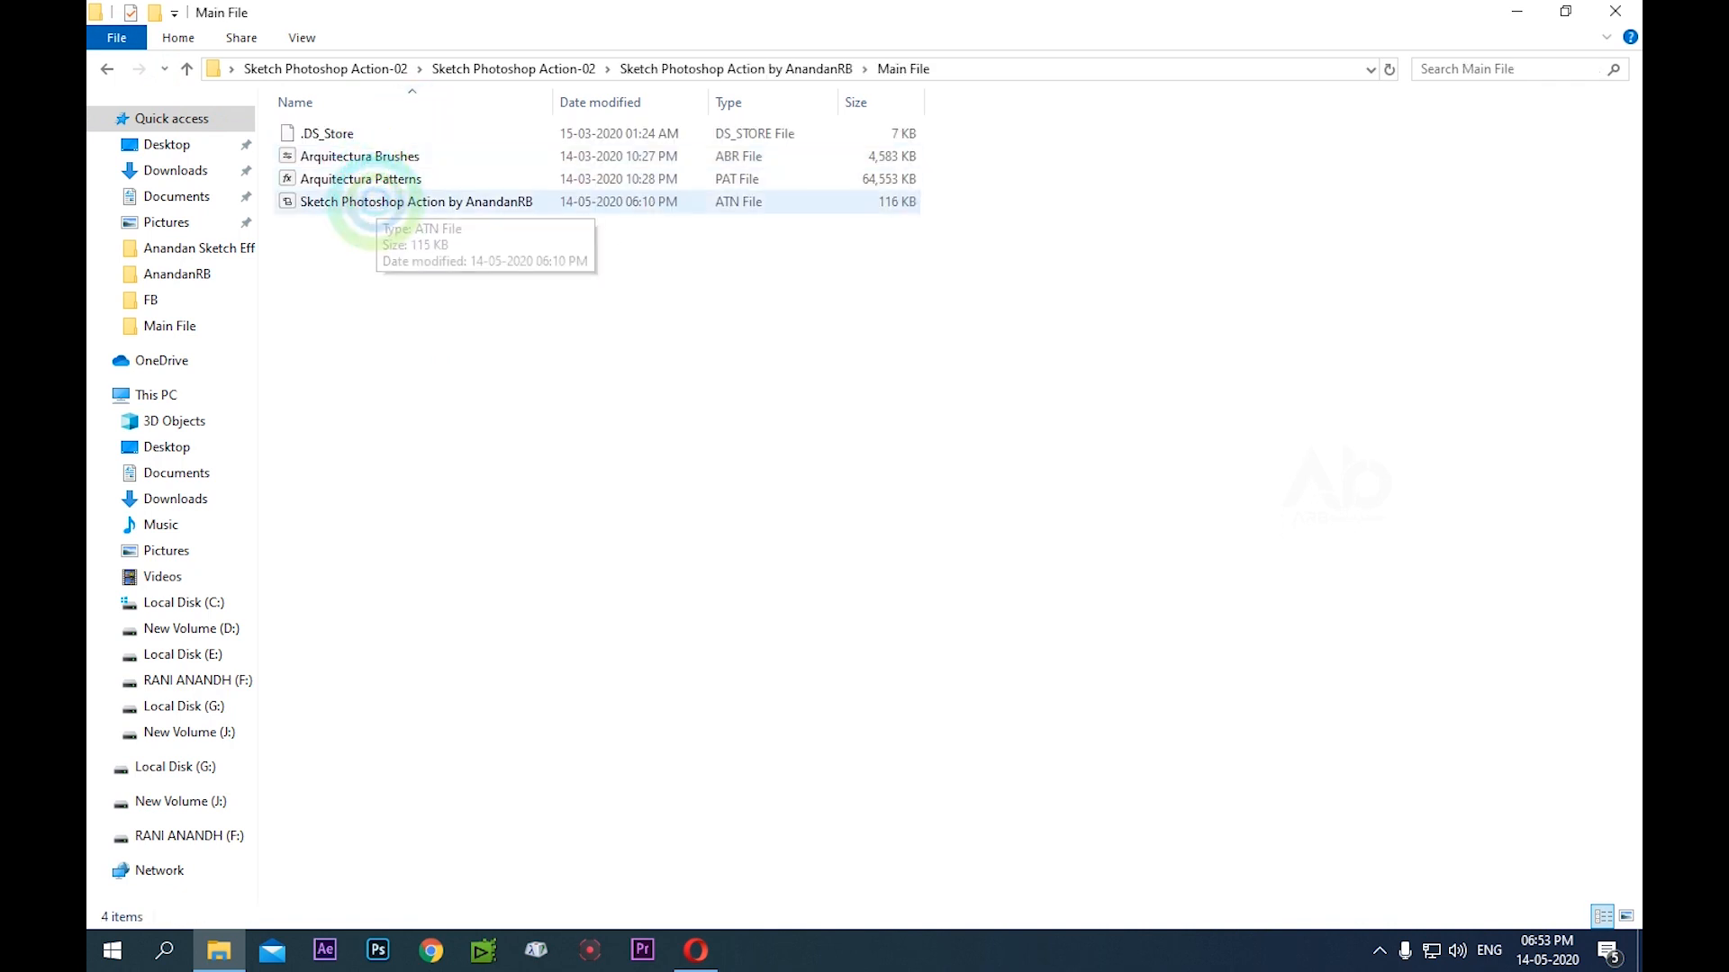
{"action": "left_click", "coordinate": [107, 67]}
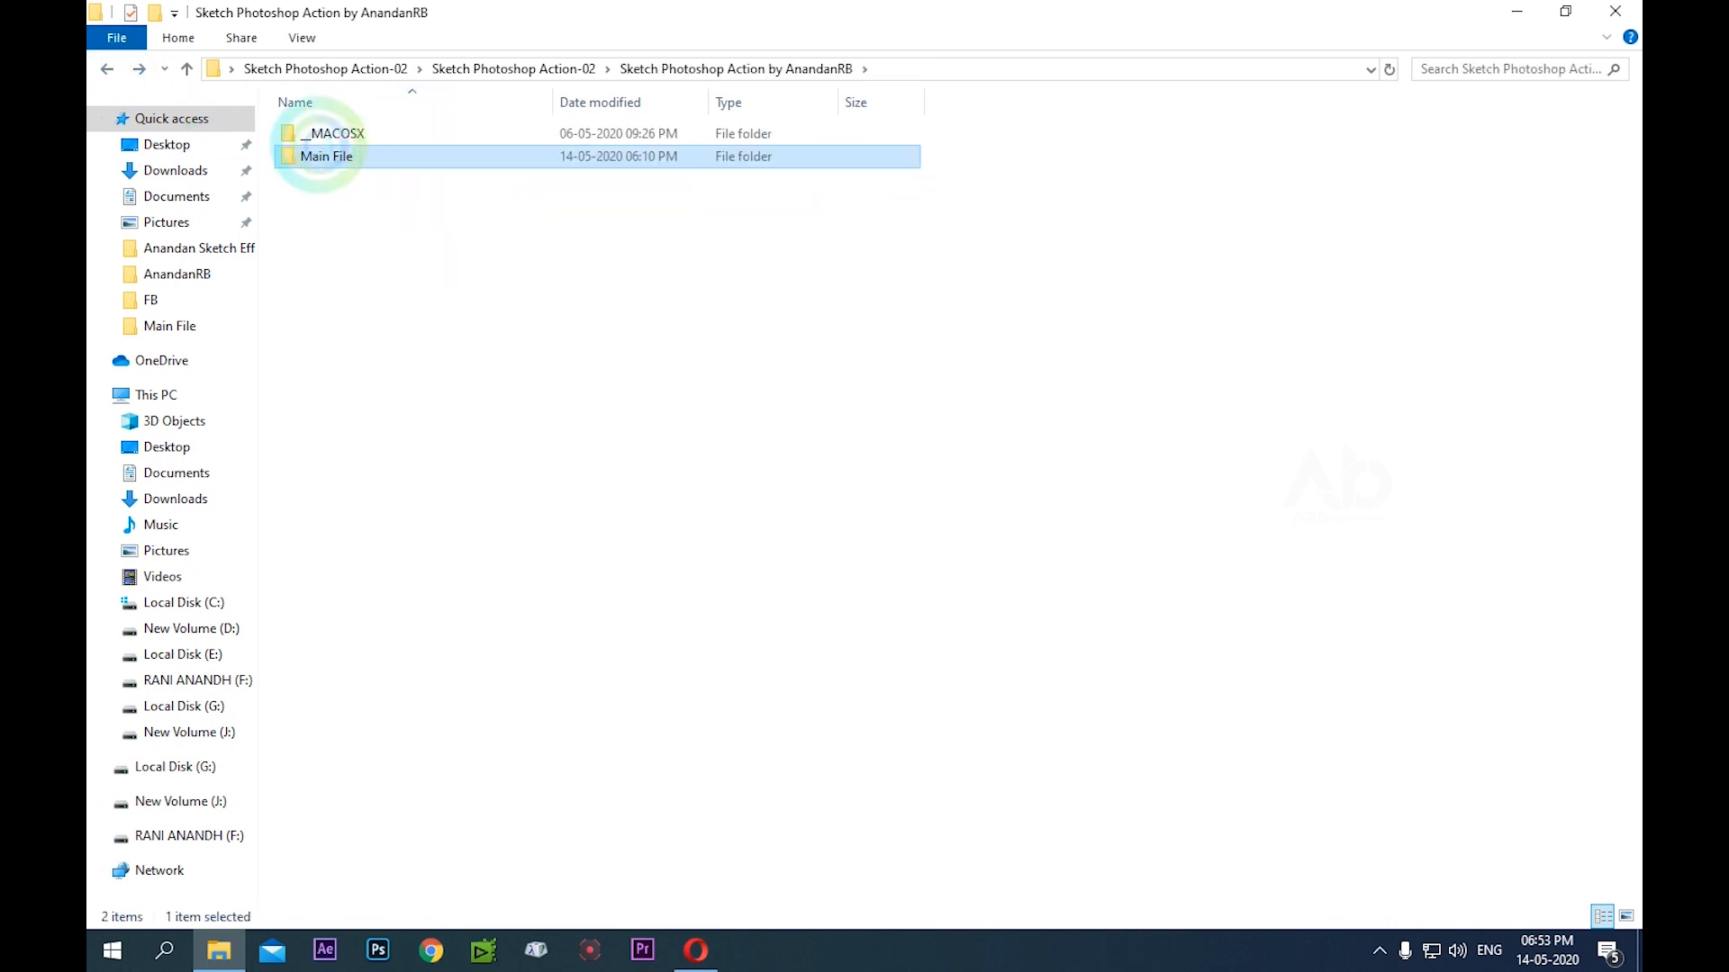
{"action": "left_click", "coordinate": [338, 135]}
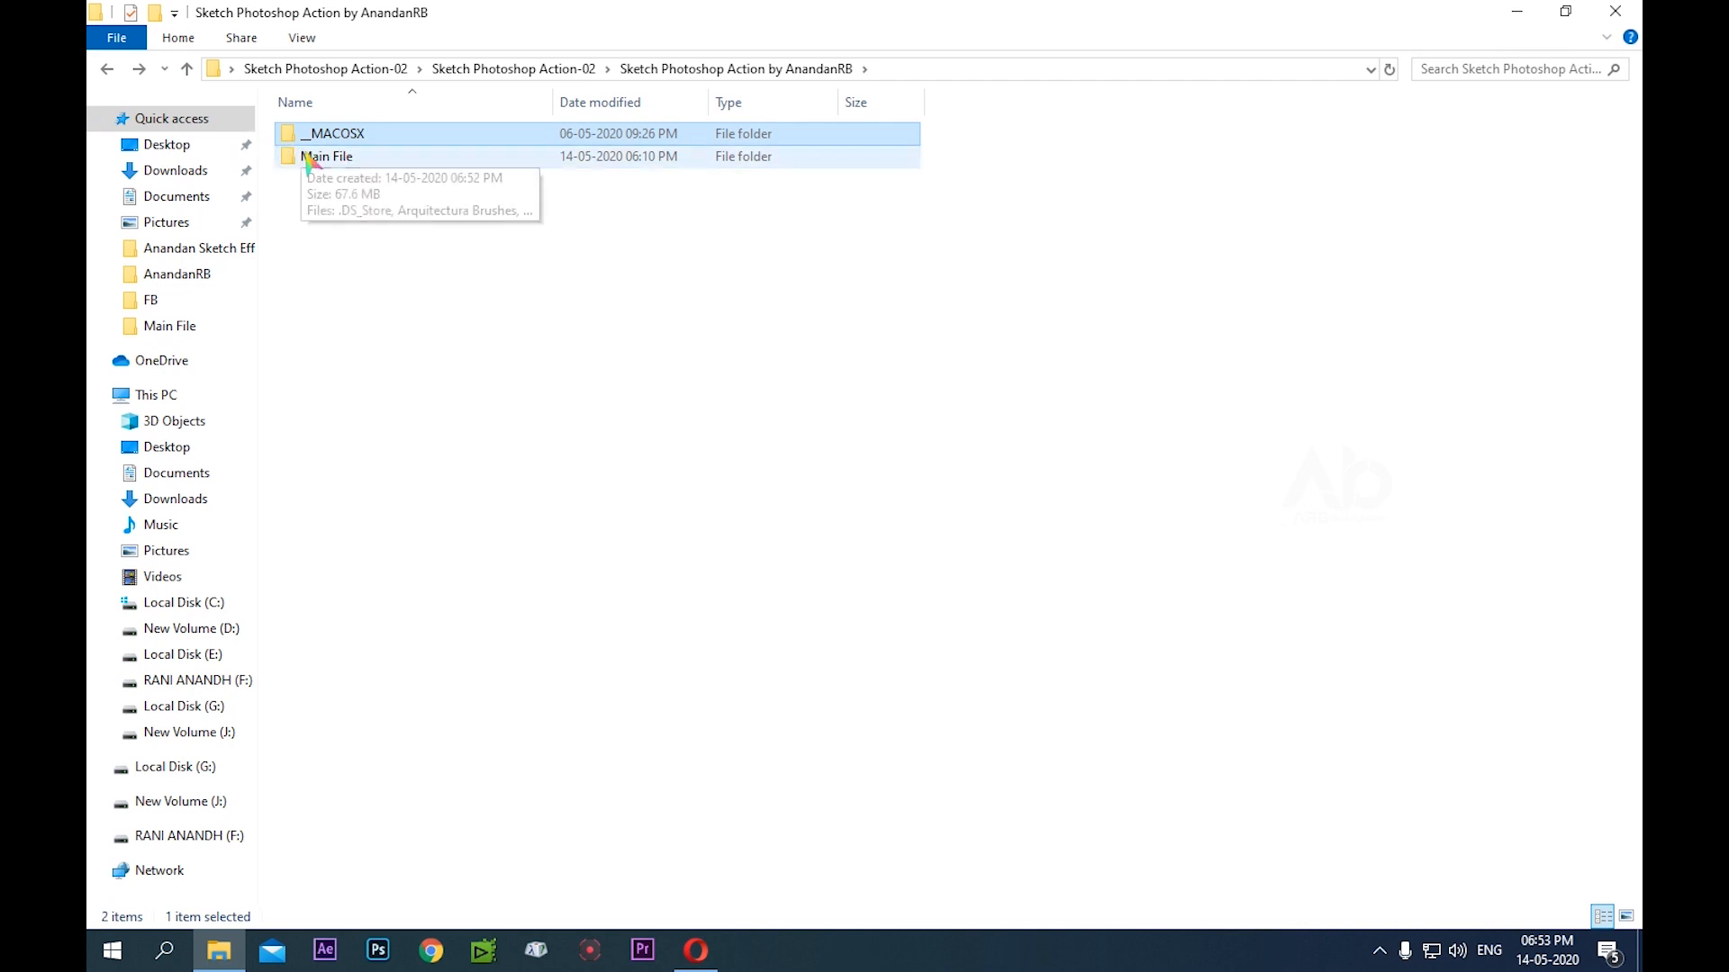
{"action": "left_click", "coordinate": [311, 158]}
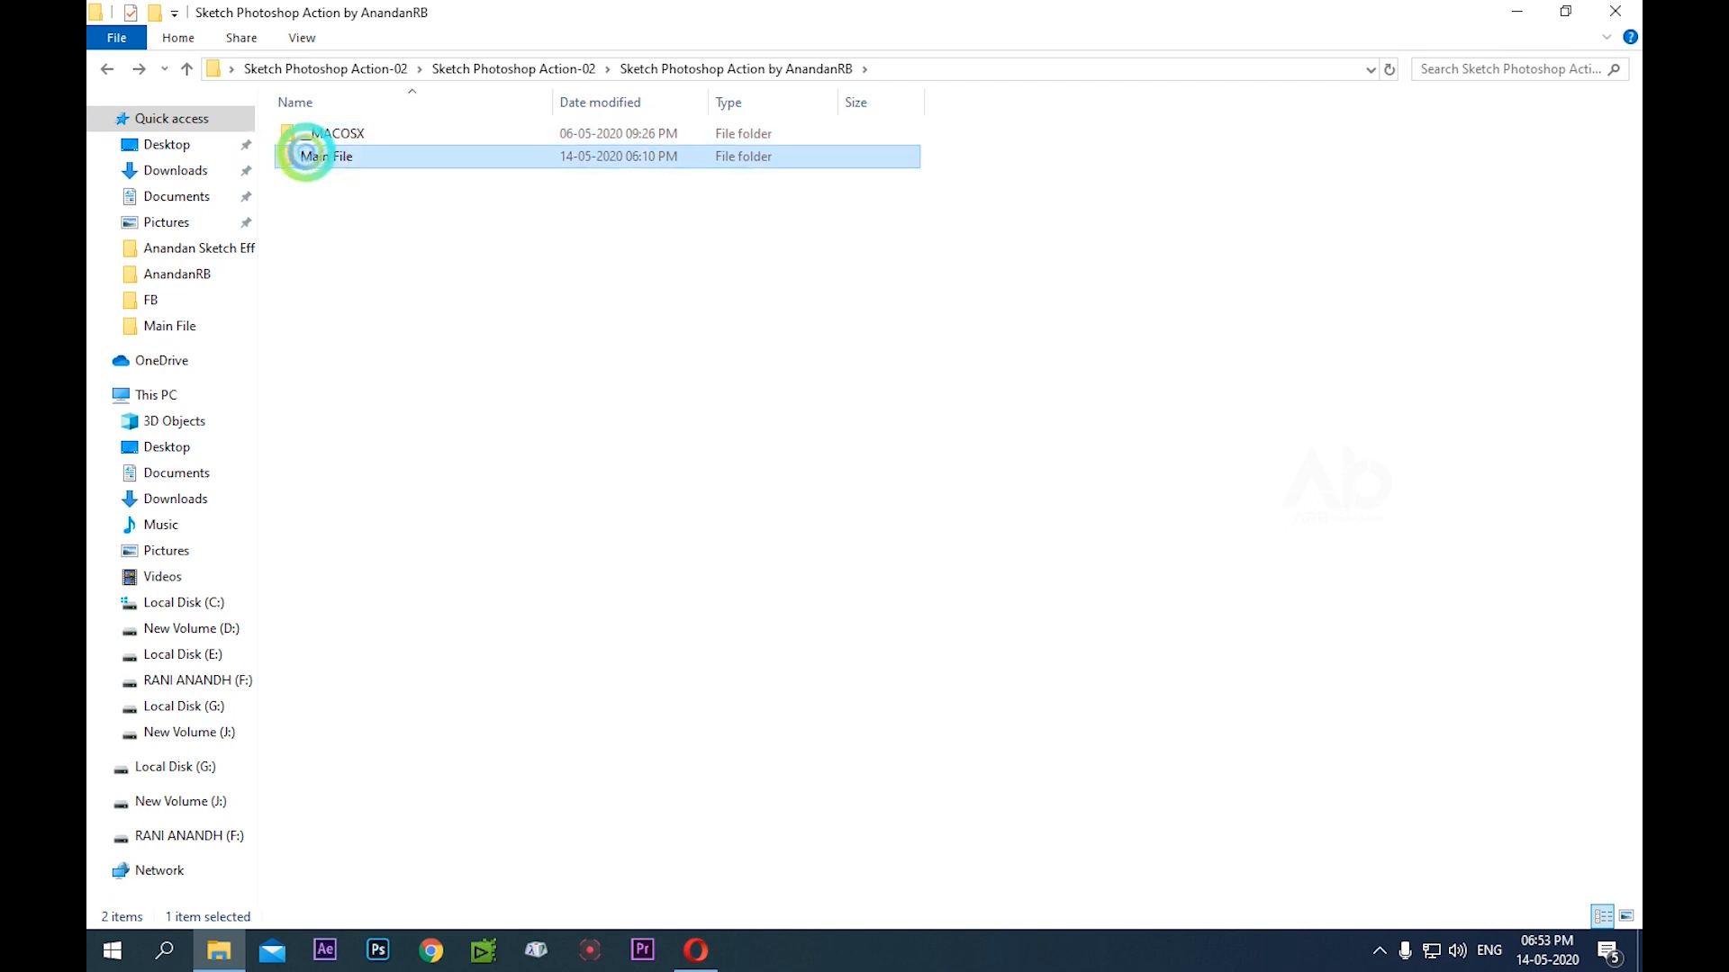
{"action": "left_click", "coordinate": [107, 68]}
{"action": "left_click", "coordinate": [107, 68]}
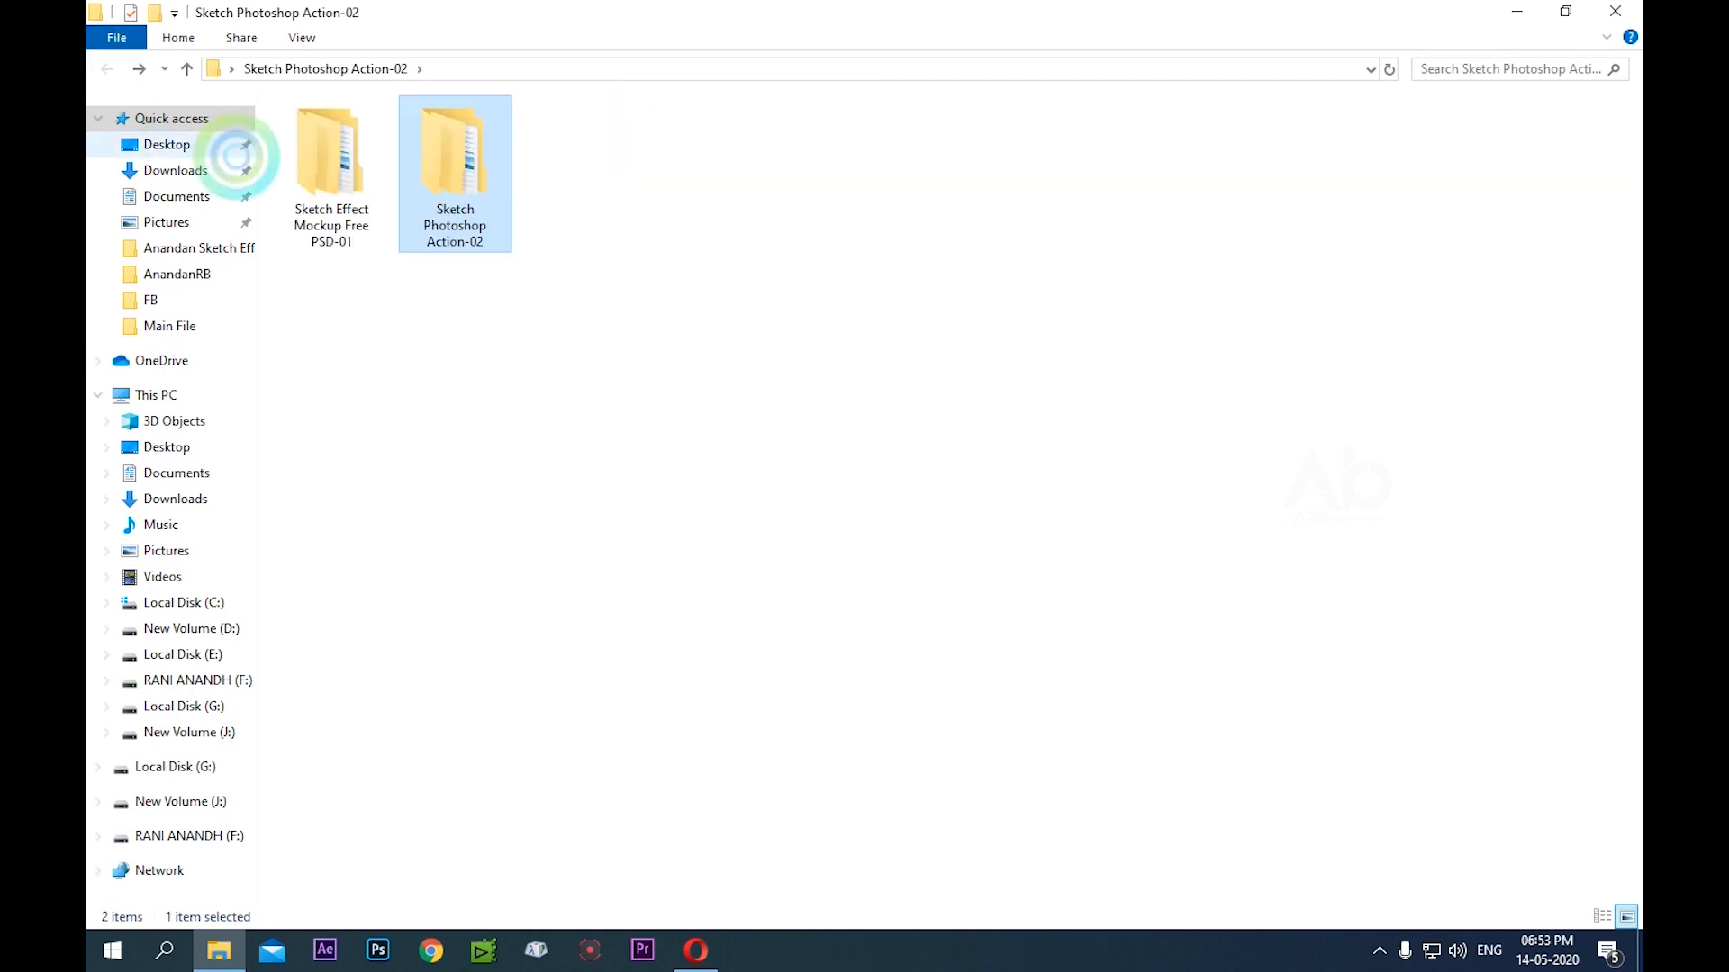
Move the Sketch Effect Mockup Free PSD-01 and Sketch Photoshop Action-02 subfolders out of the extracted folder onto the desktop
{"action": "double_click", "coordinate": [317, 148]}
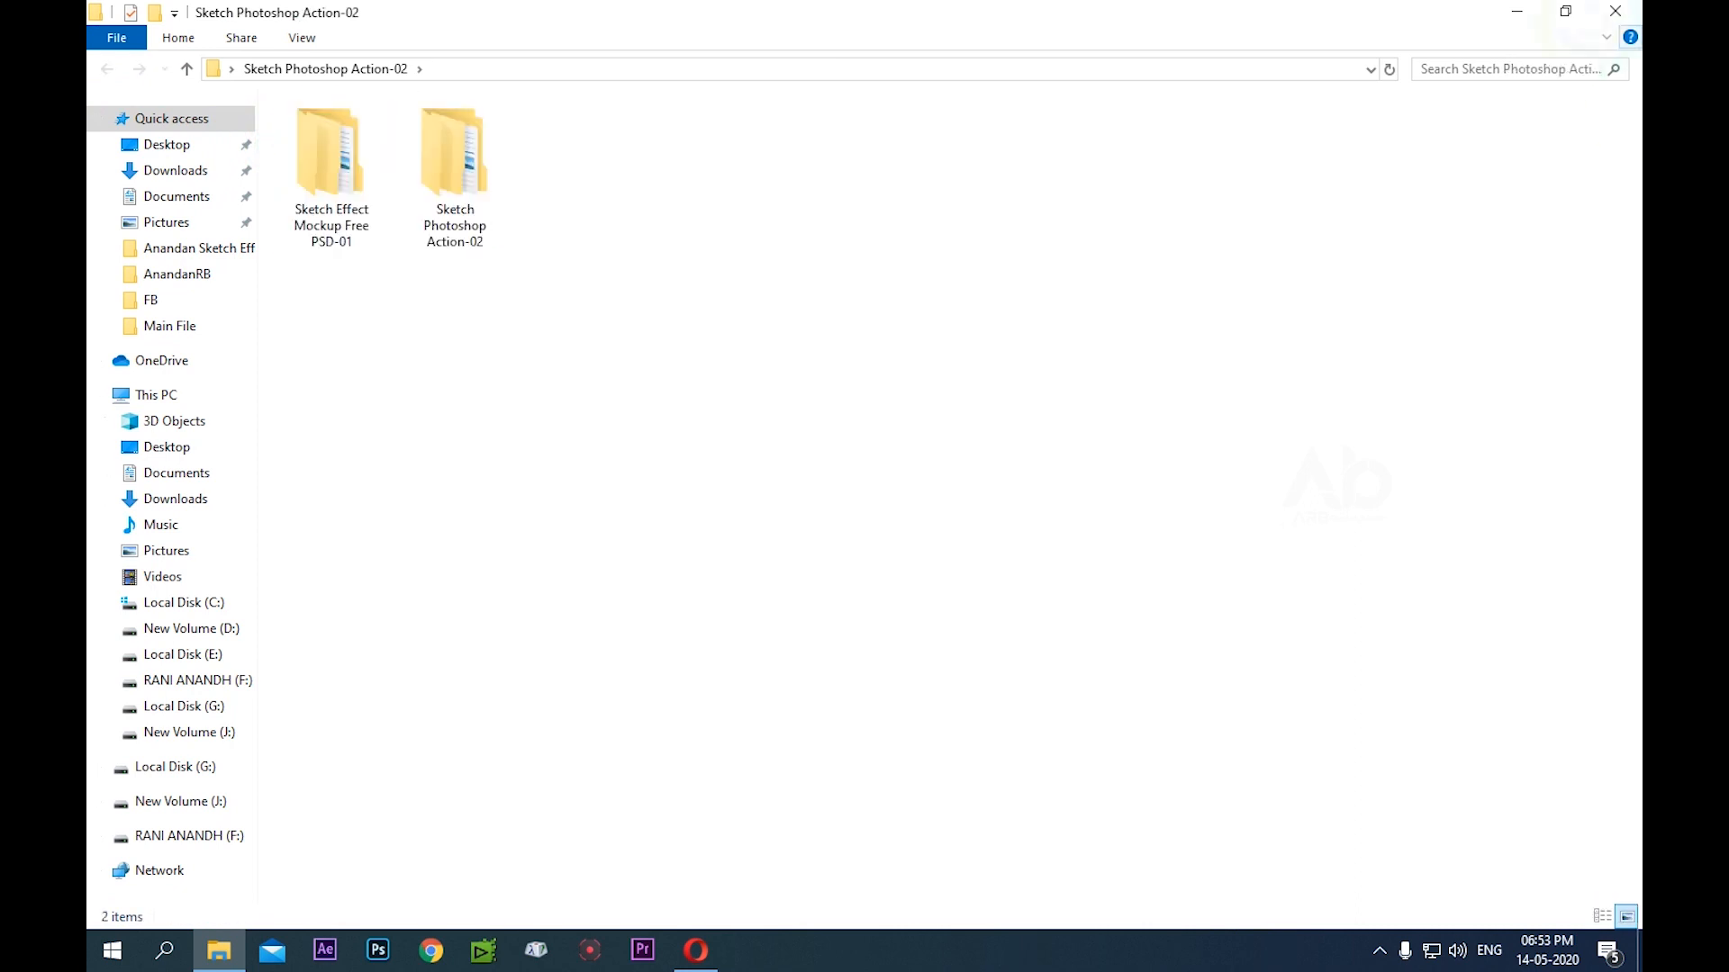
{"action": "left_click_drag", "start_coordinate": [675, 155], "coordinate": [302, 297]}
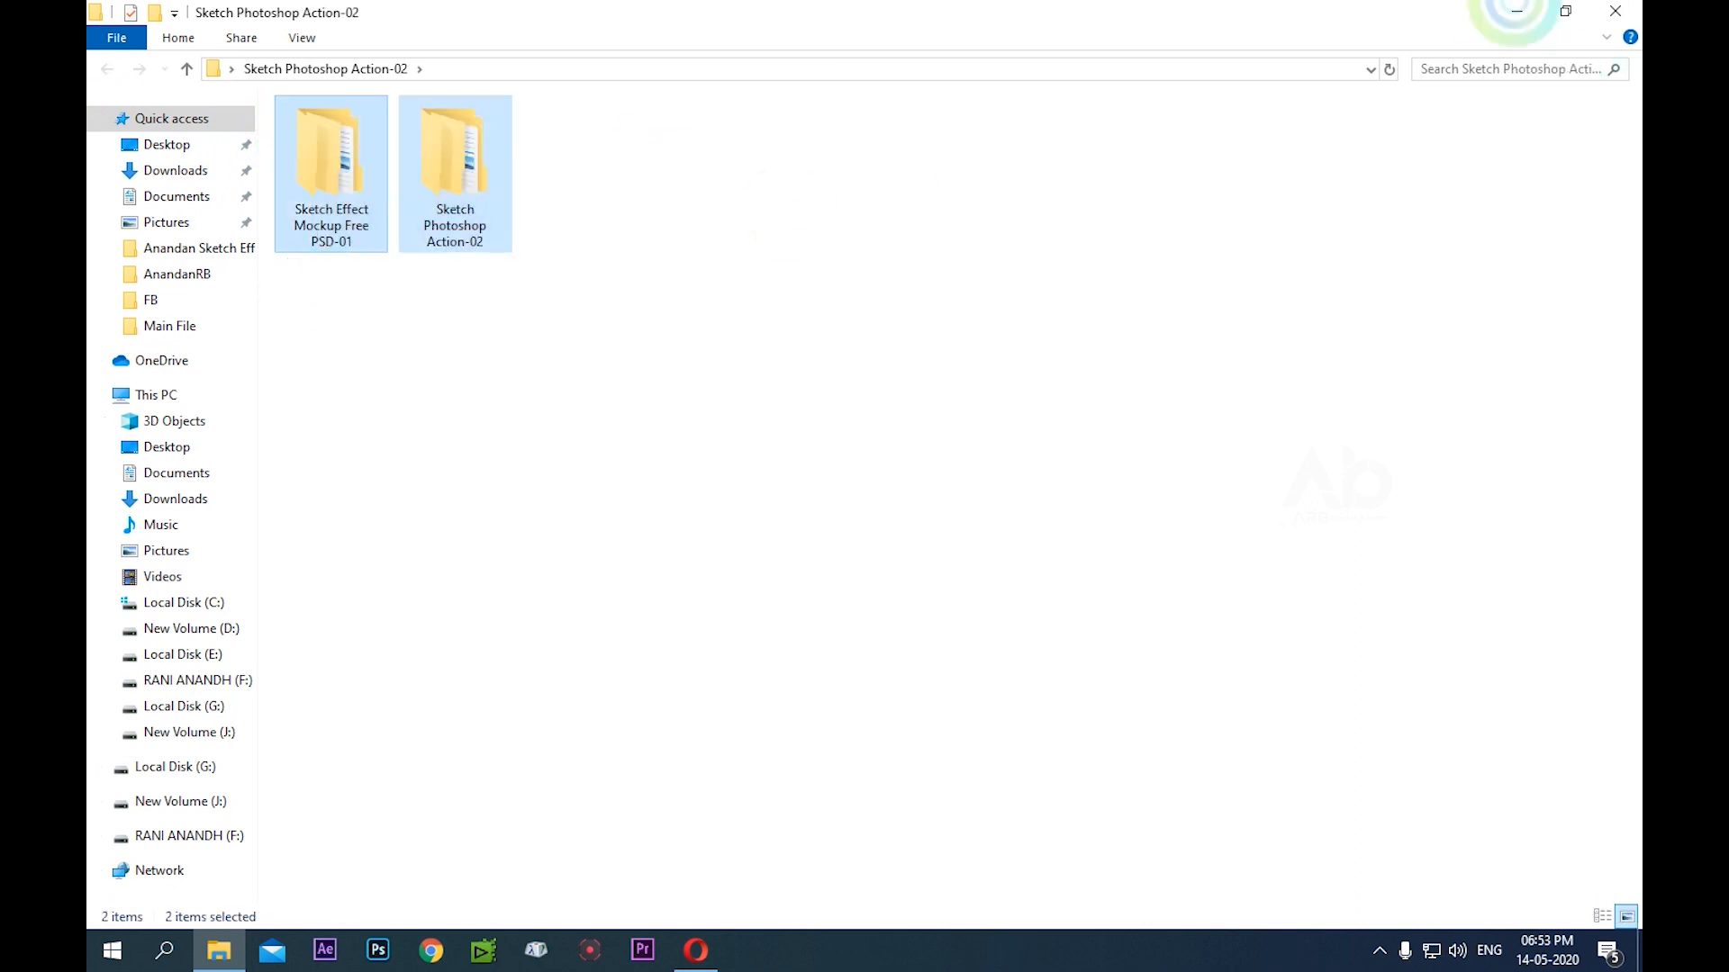
{"action": "left_click", "coordinate": [1564, 11]}
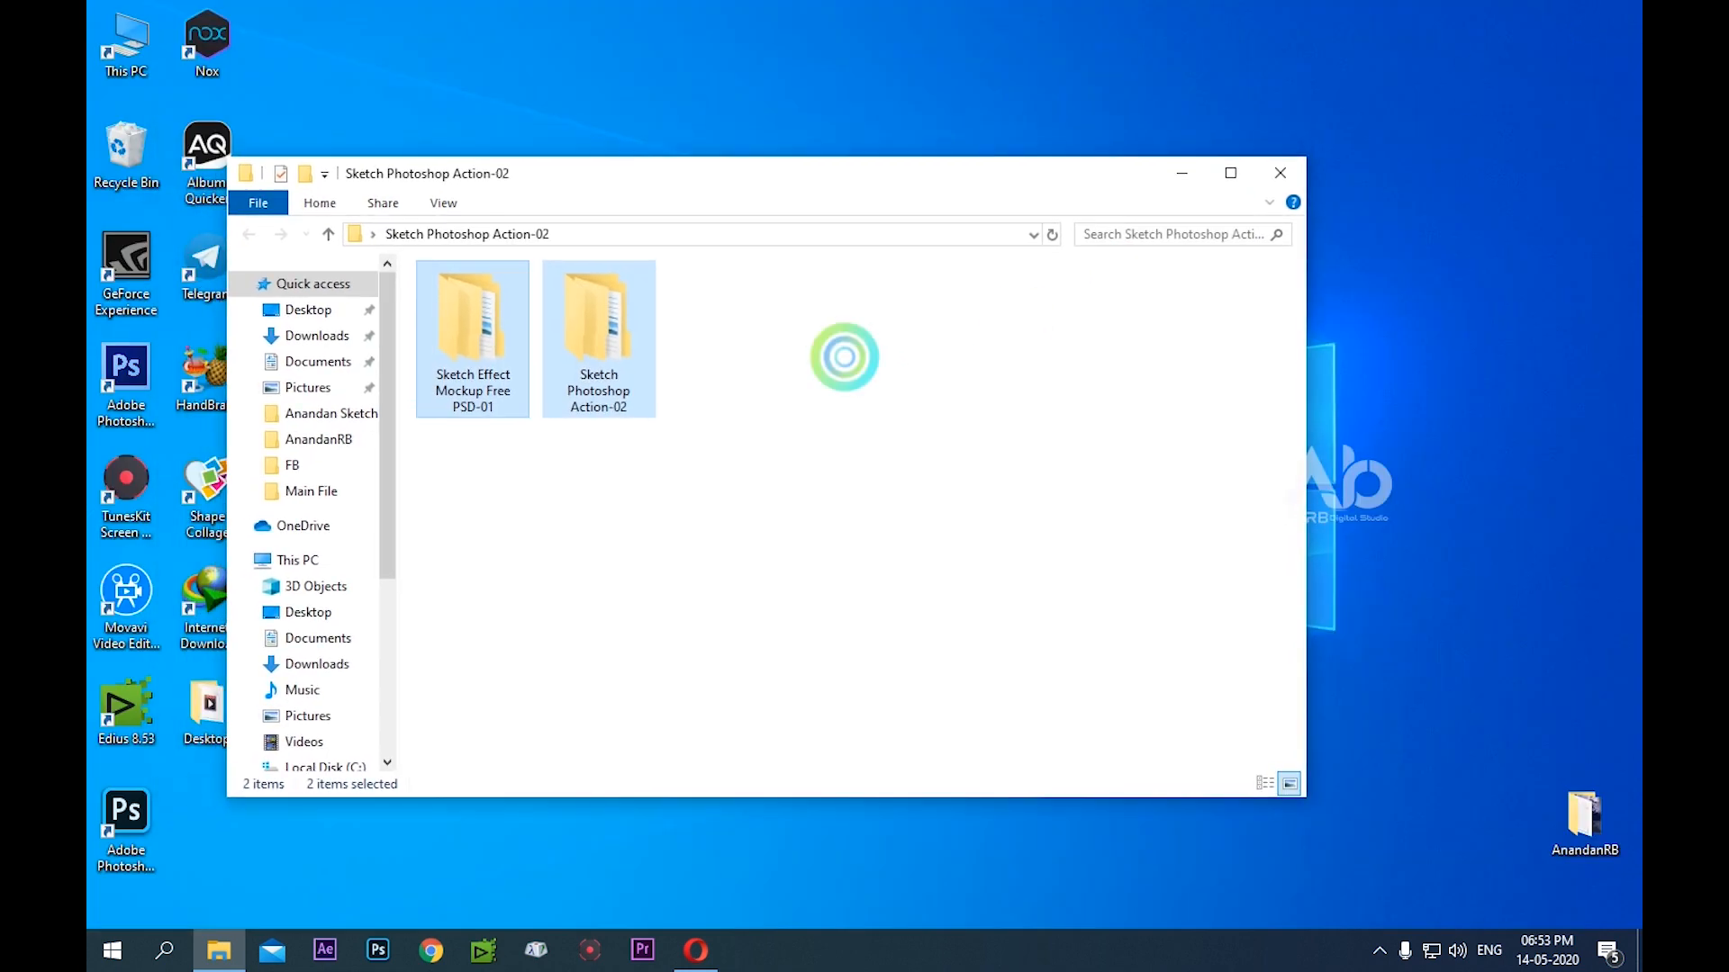
{"action": "mouse_move", "coordinate": [594, 342]}
{"action": "left_mouse_down"}
{"action": "mouse_move", "coordinate": [764, 134]}
{"action": "mouse_move", "coordinate": [878, 99]}
{"action": "mouse_move", "coordinate": [862, 43]}
{"action": "mouse_move", "coordinate": [868, 369]}
{"action": "left_mouse_up"}
{"action": "left_click", "coordinate": [1182, 172]}
Place the Sketch Effect Mockup Free PSD-01 folder on the desktop directly below its archive, beside the Sketch Photoshop Action-02 folder
{"action": "right_click", "coordinate": [991, 367]}
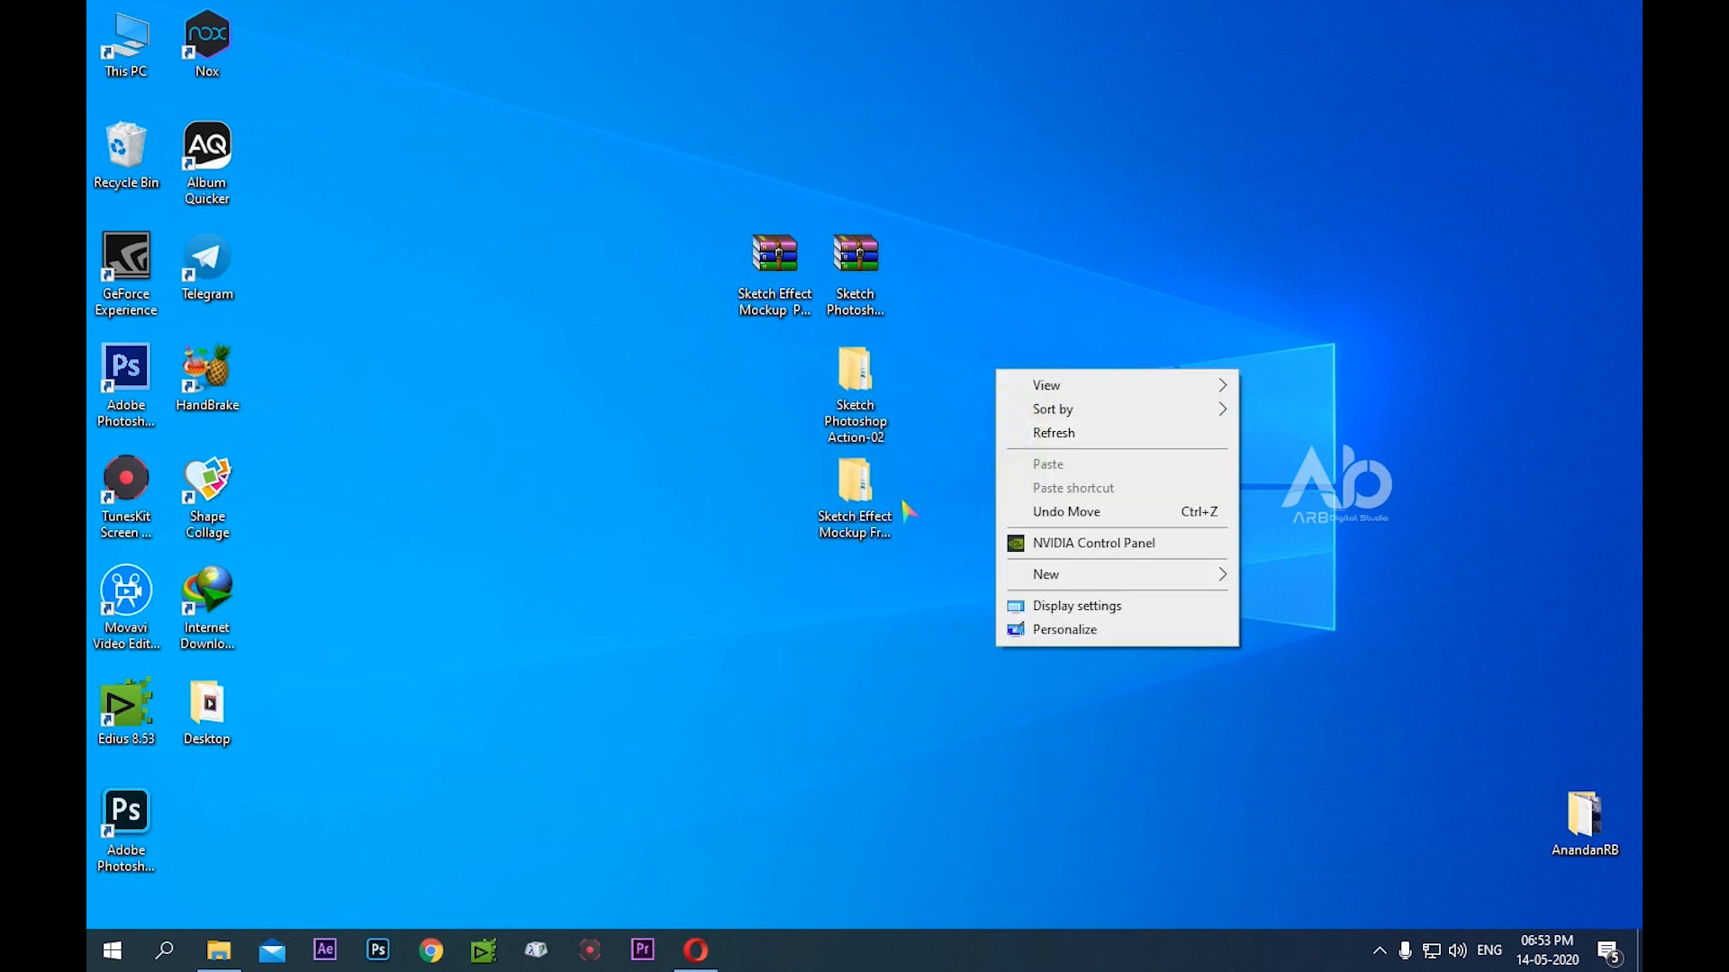
{"action": "left_click", "coordinate": [855, 492]}
{"action": "mouse_move", "coordinate": [853, 489]}
{"action": "left_mouse_down"}
{"action": "mouse_move", "coordinate": [759, 390]}
{"action": "mouse_move", "coordinate": [771, 369]}
{"action": "left_mouse_up"}
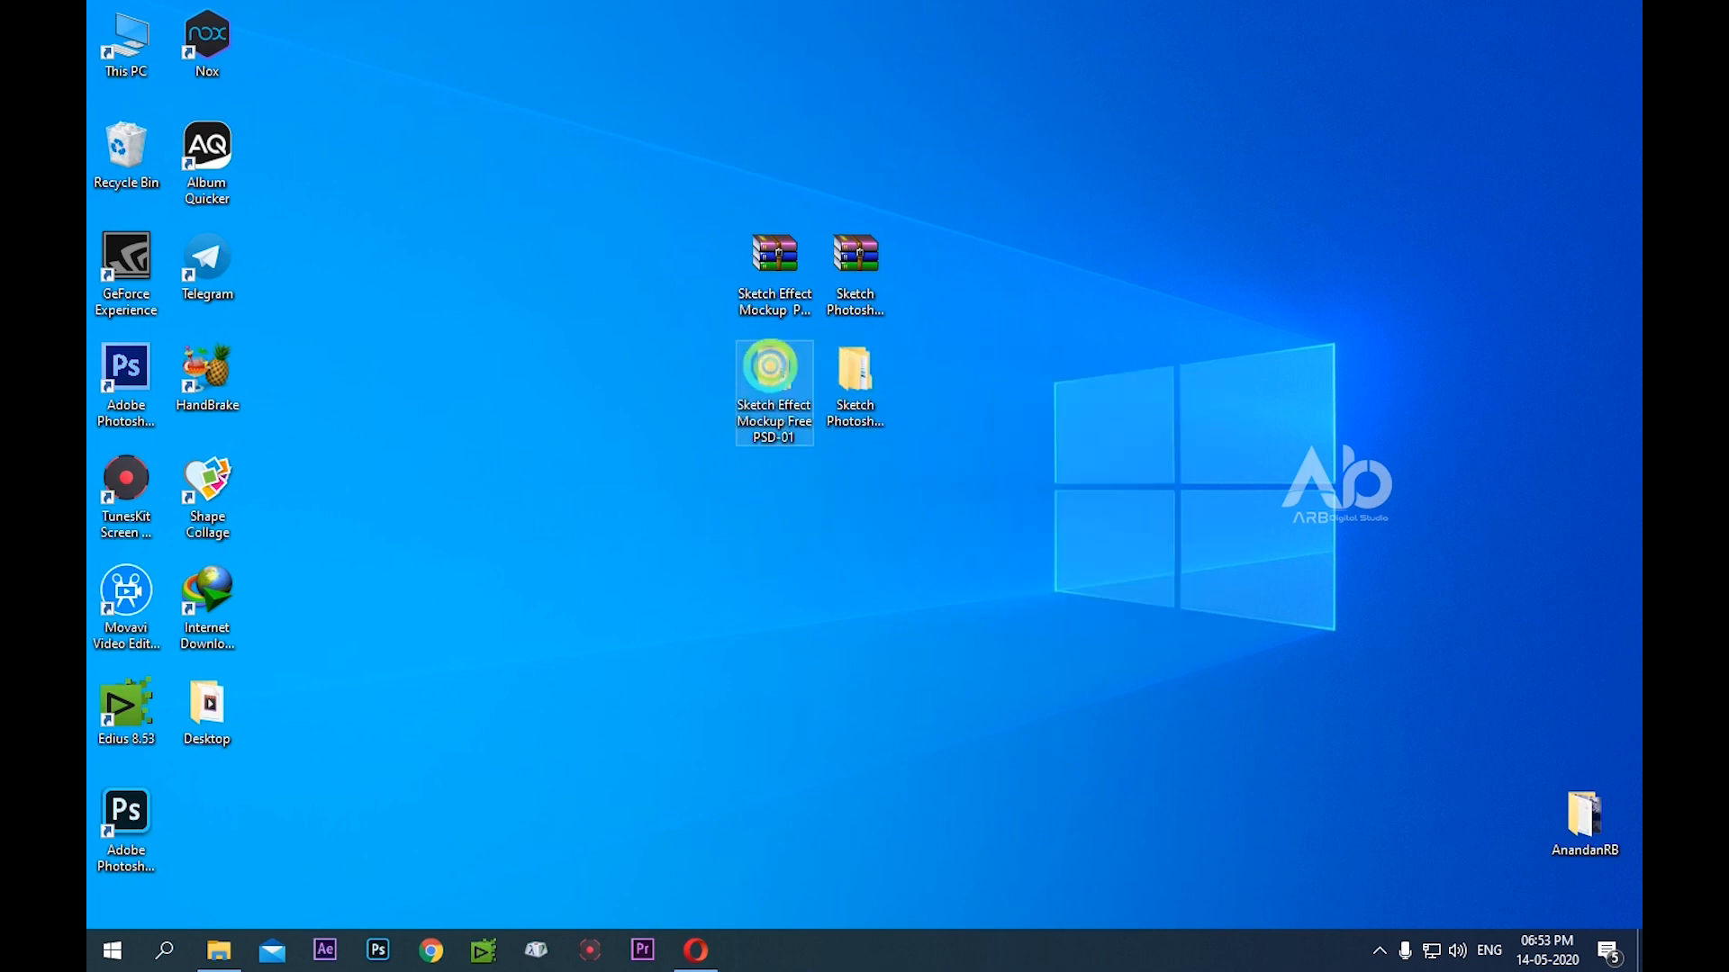
{"action": "left_click", "coordinate": [984, 374]}
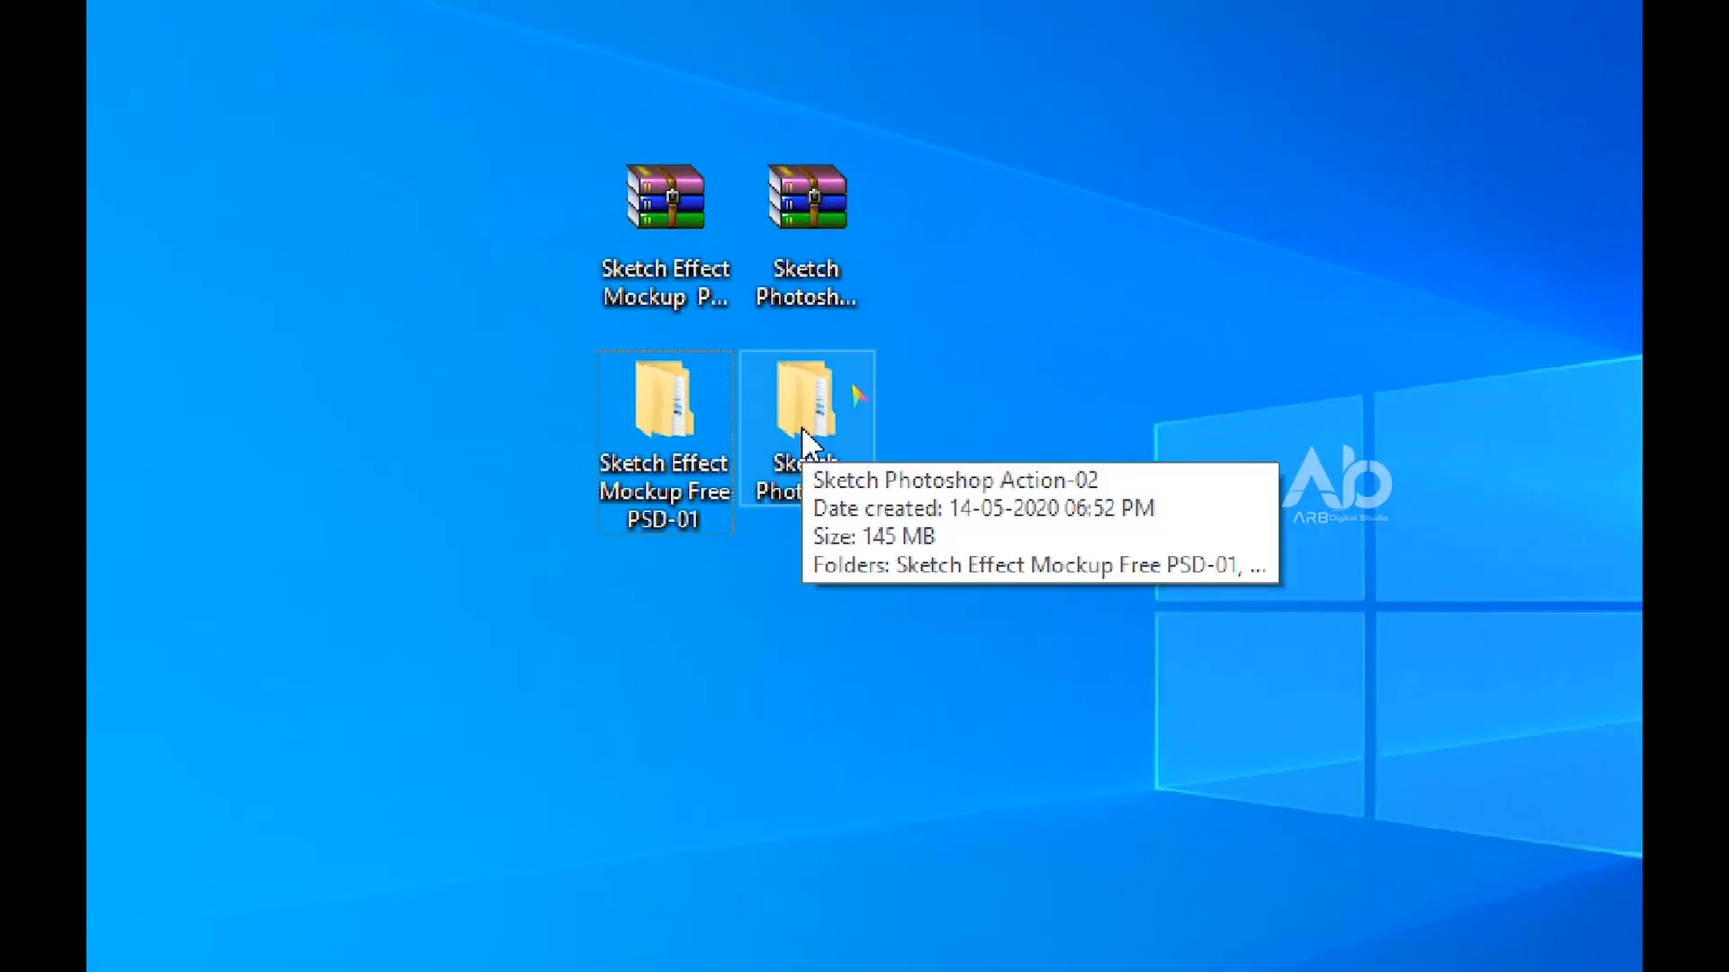
{"action": "left_click", "coordinate": [1020, 338]}
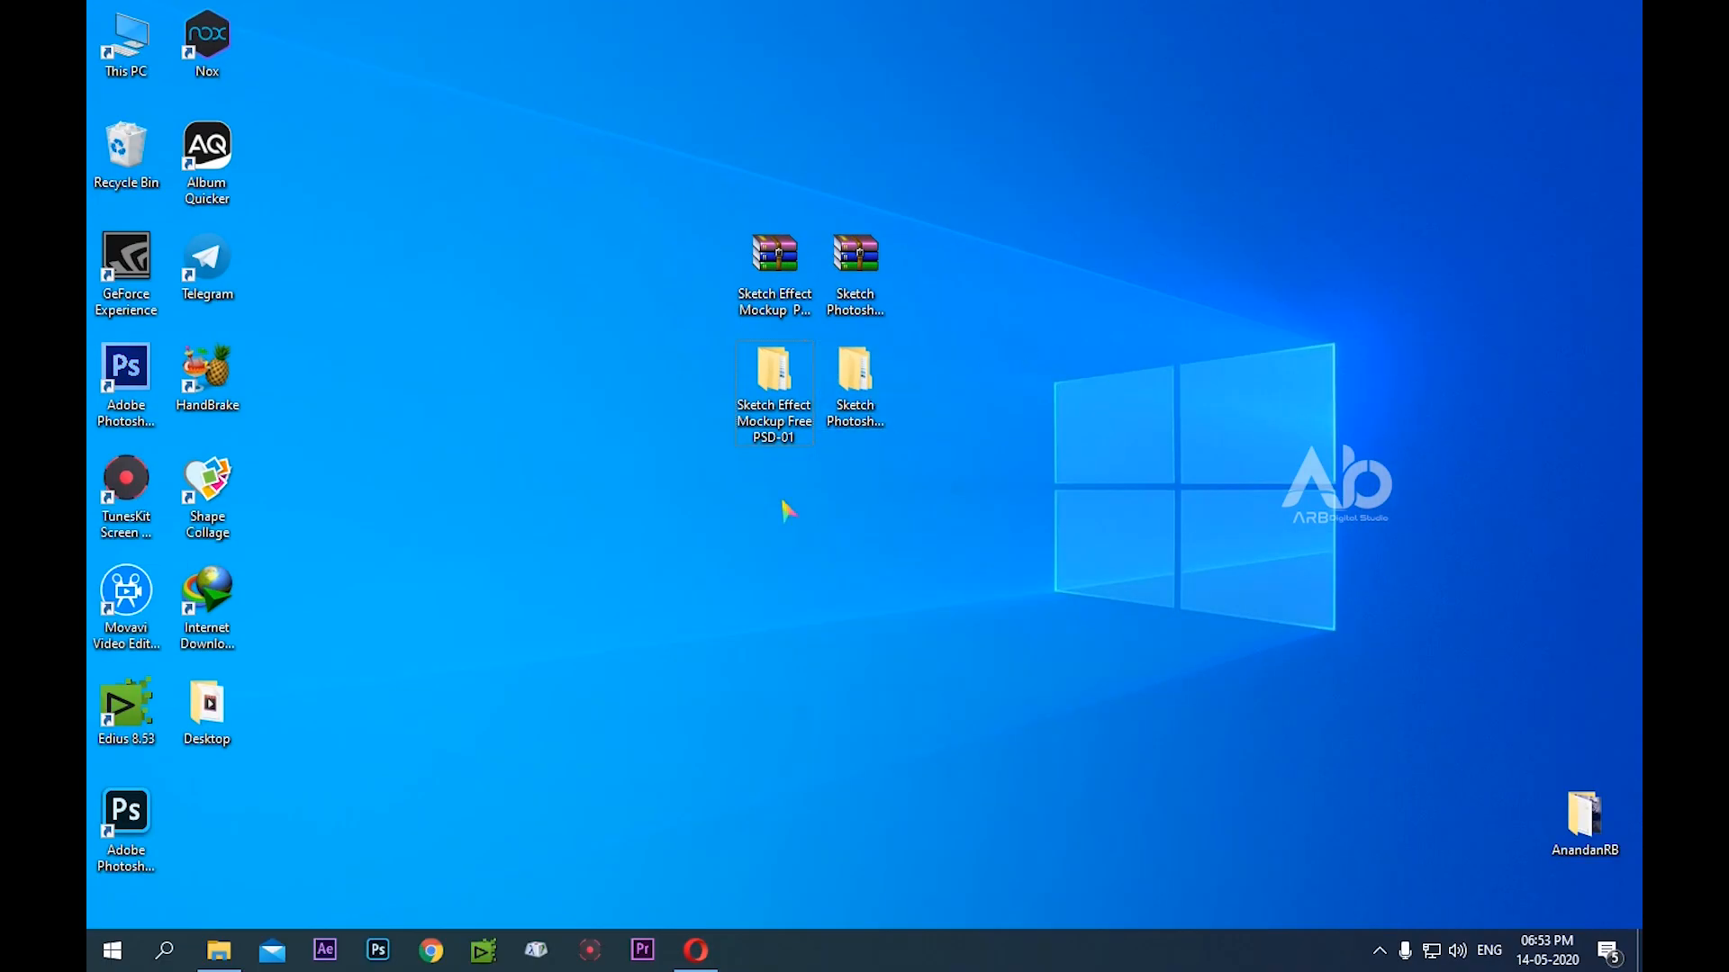
Launch Adobe Photoshop
{"action": "left_click", "coordinate": [390, 942]}
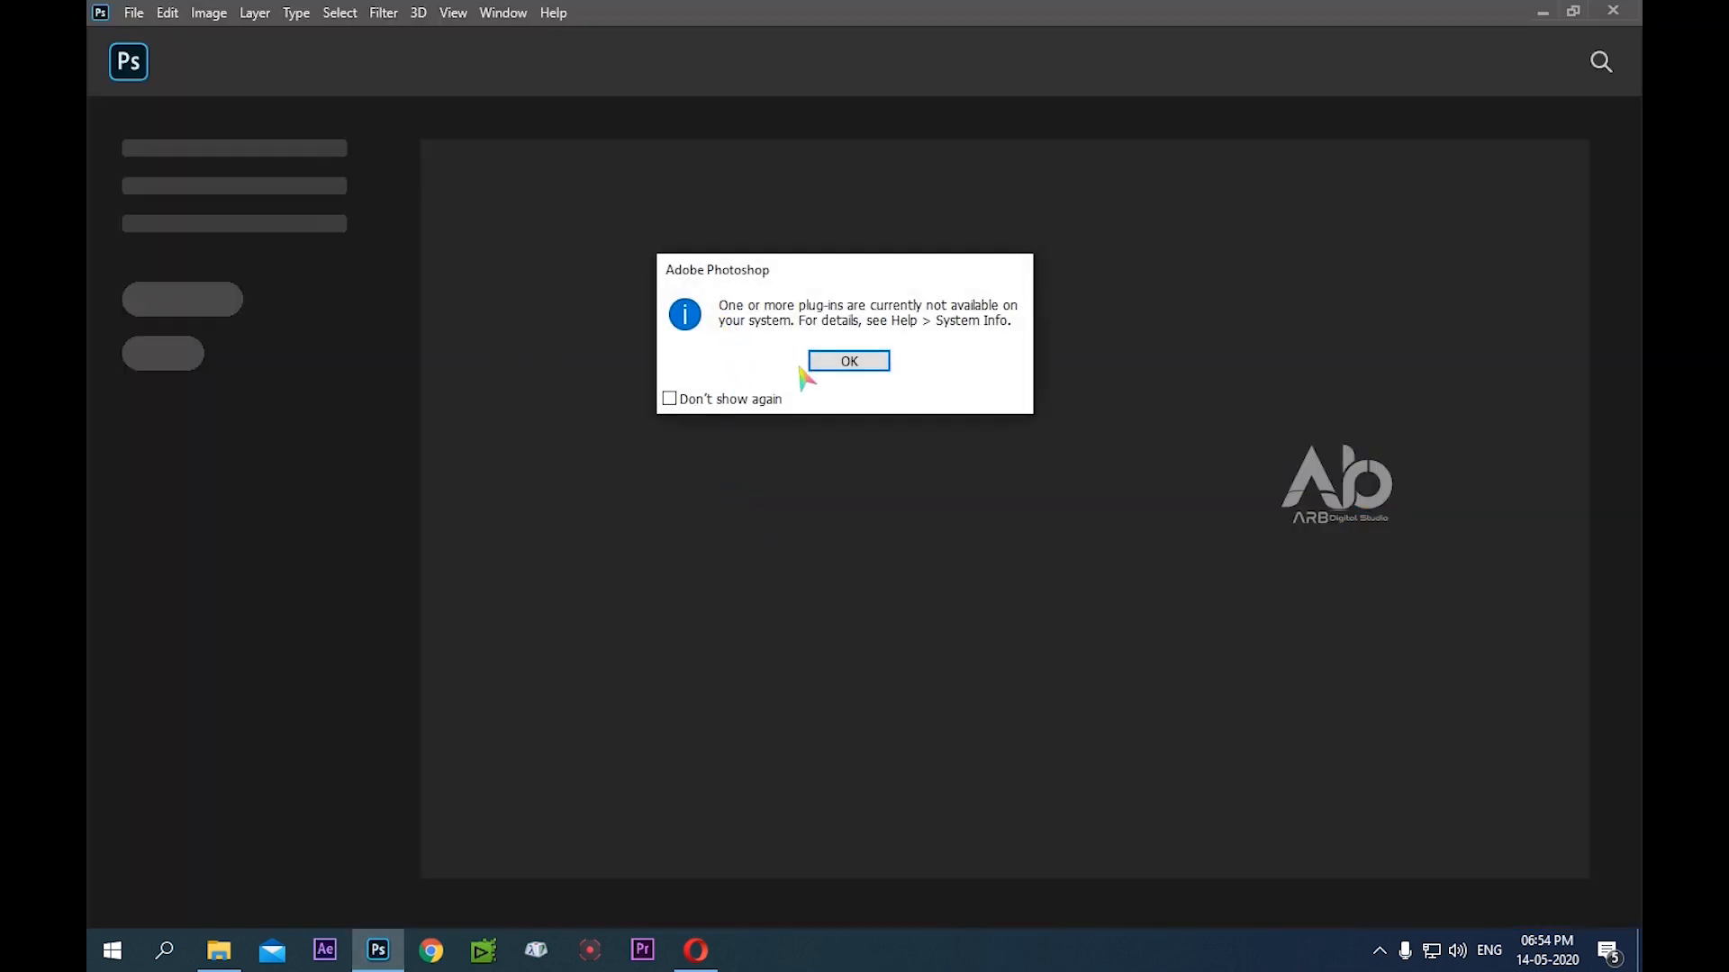
{"action": "left_click", "coordinate": [861, 359]}
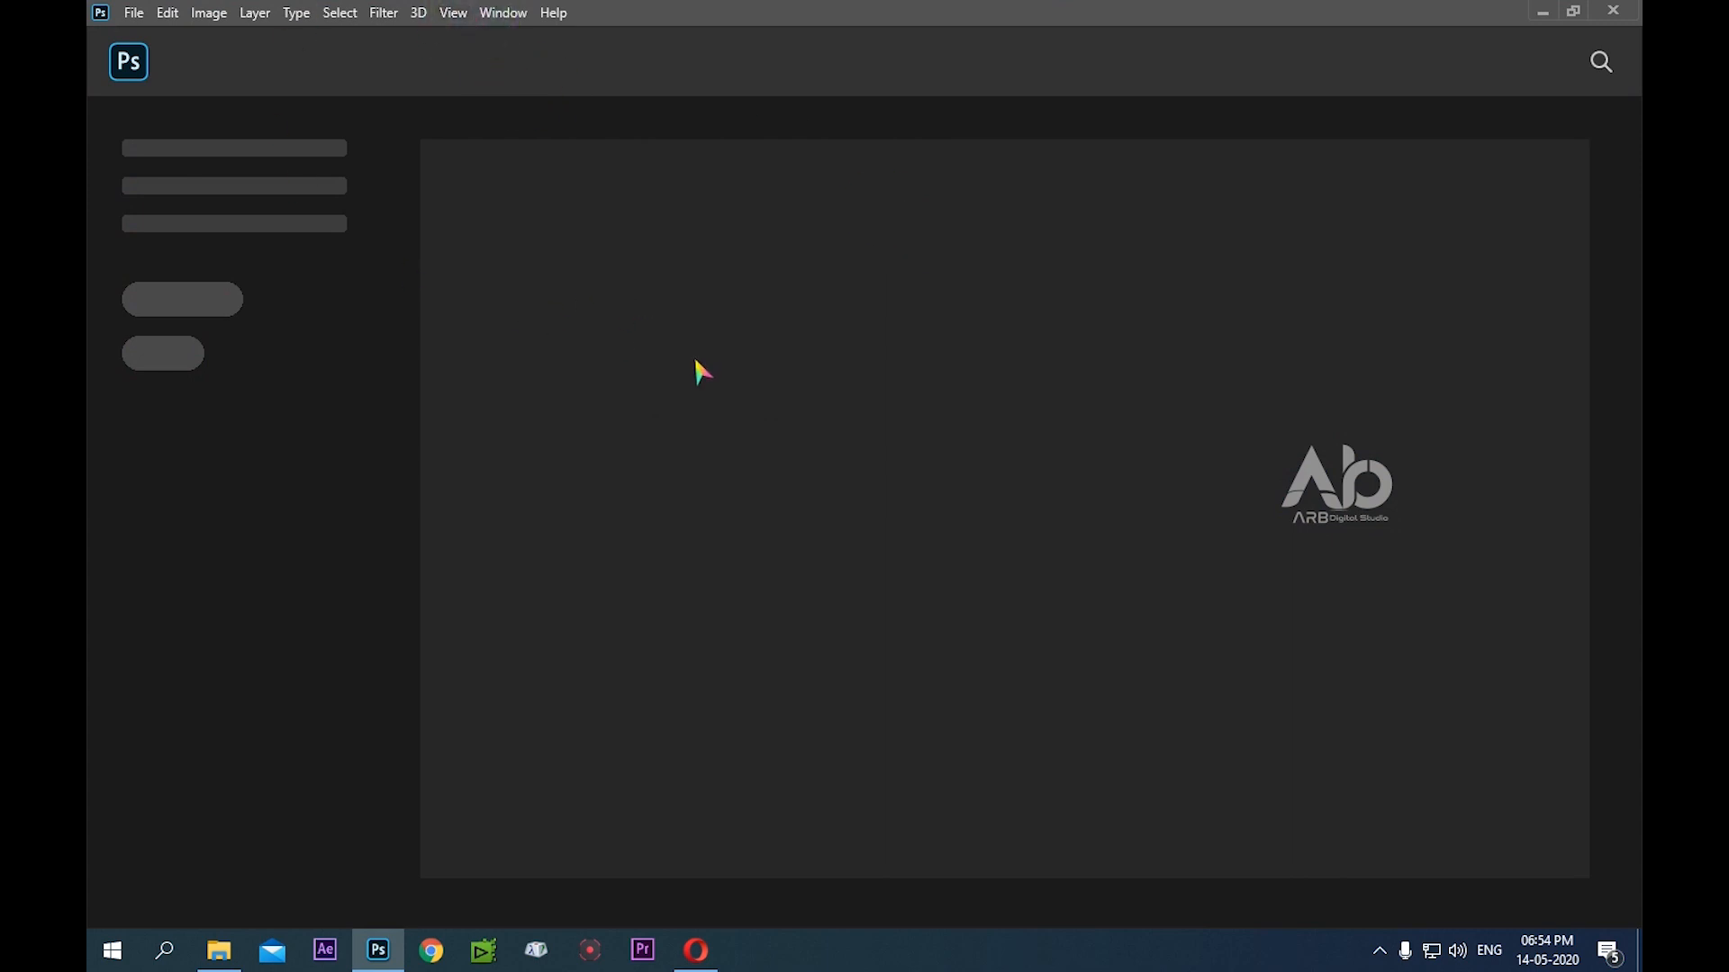
Return to the desktop and open the Sketch Photoshop Action-02 folder in File Explorer down to its Main File subfolder
{"action": "left_click", "coordinate": [856, 382]}
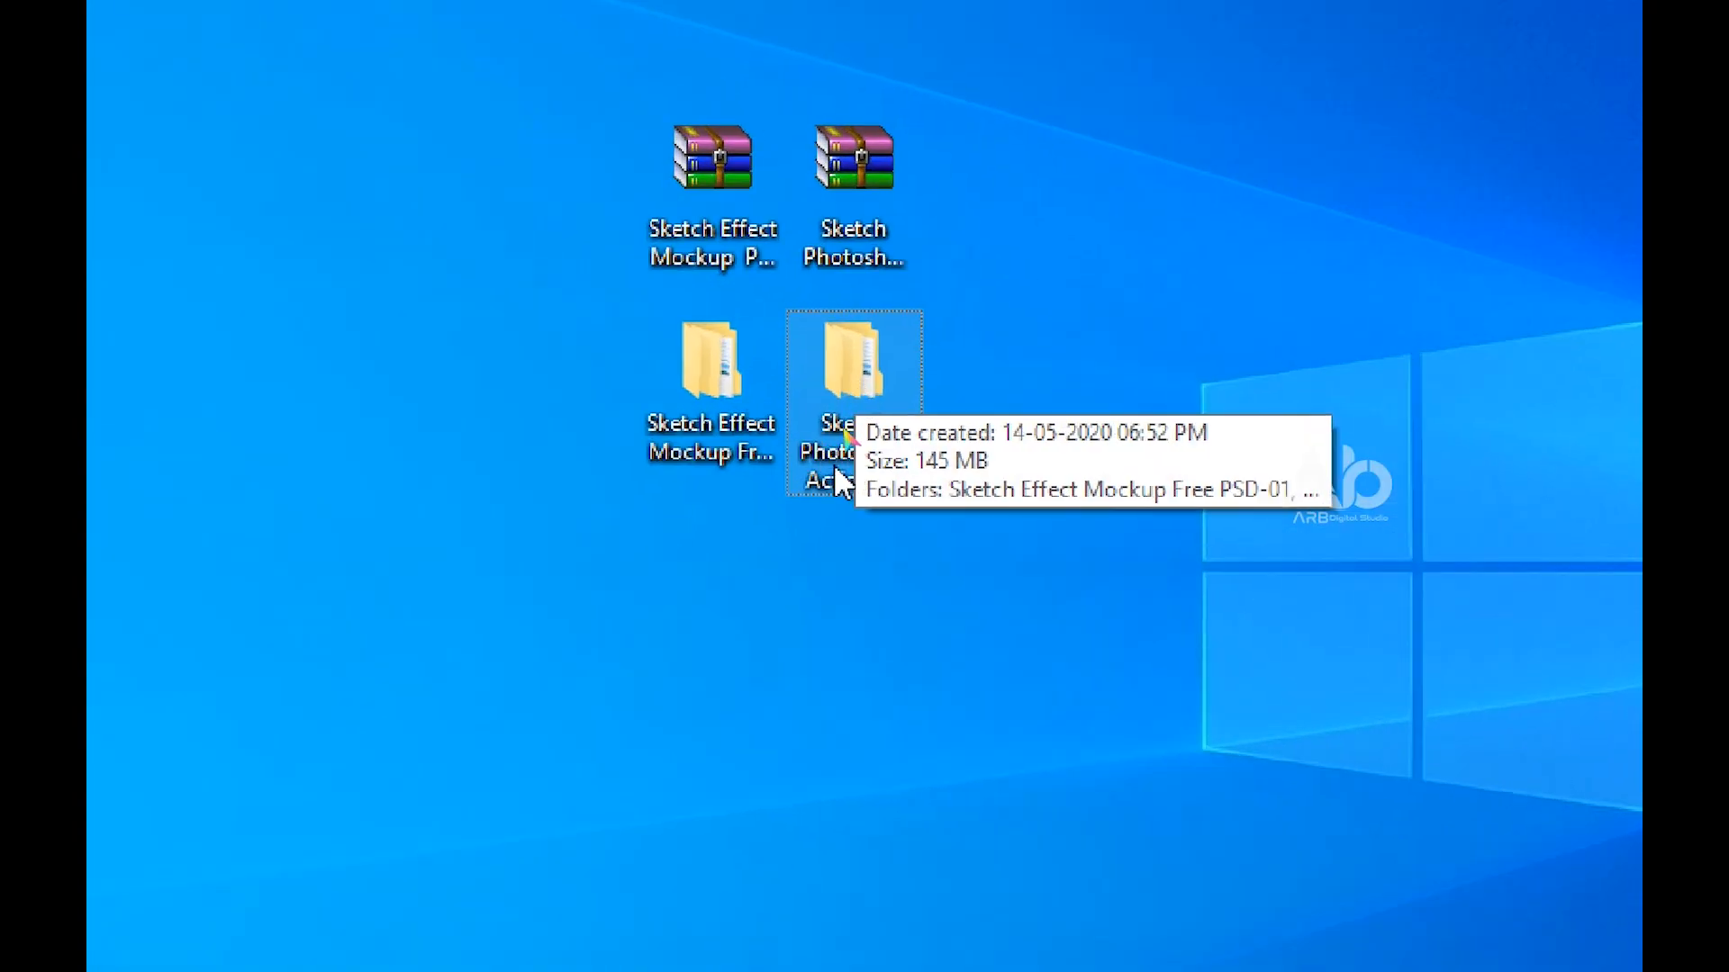
{"action": "double_click", "coordinate": [868, 391]}
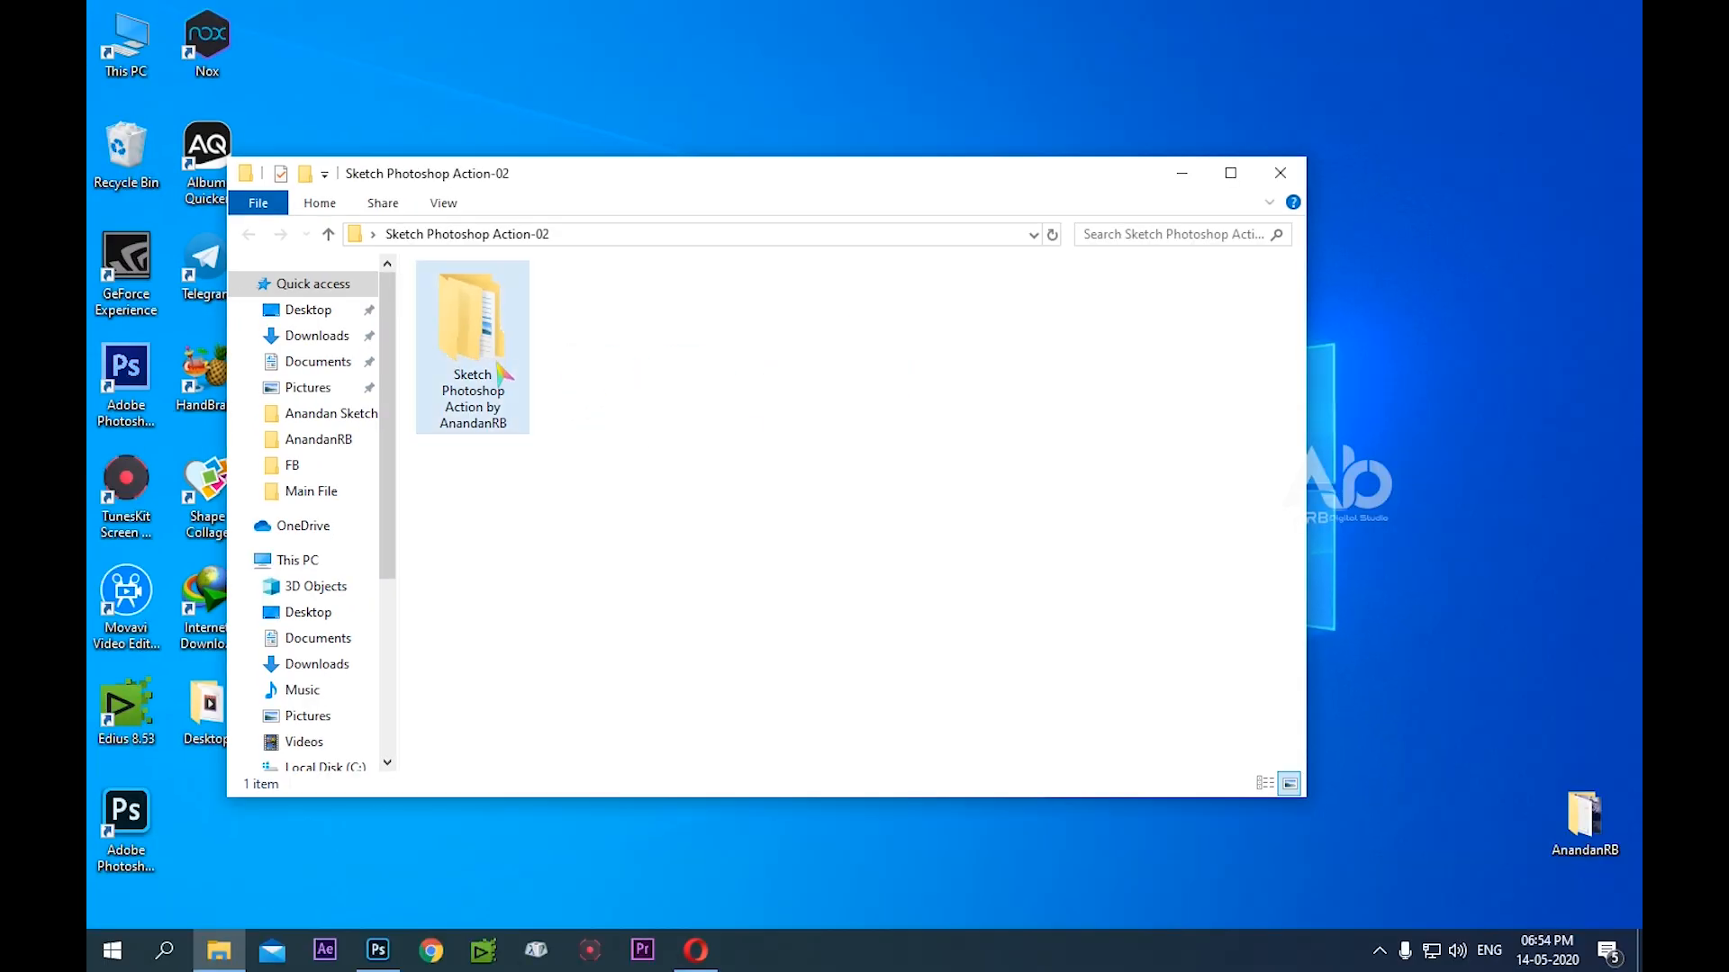
{"action": "double_click", "coordinate": [217, 316]}
{"action": "left_click", "coordinate": [490, 335]}
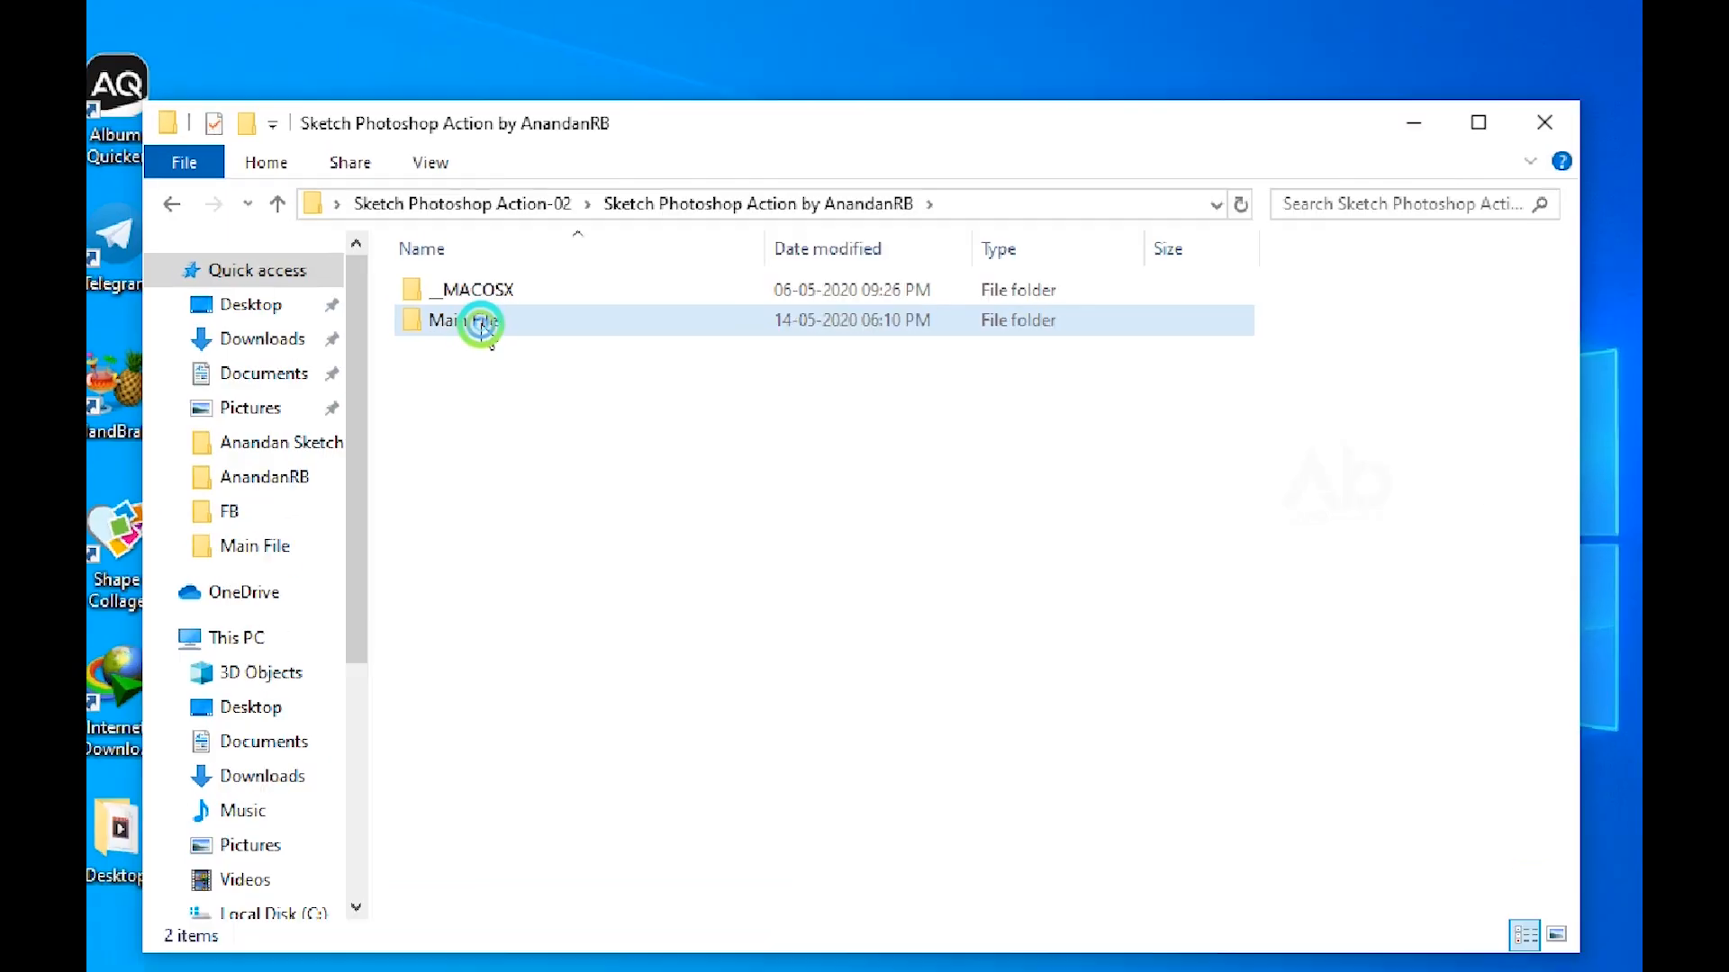
{"action": "double_click", "coordinate": [484, 324]}
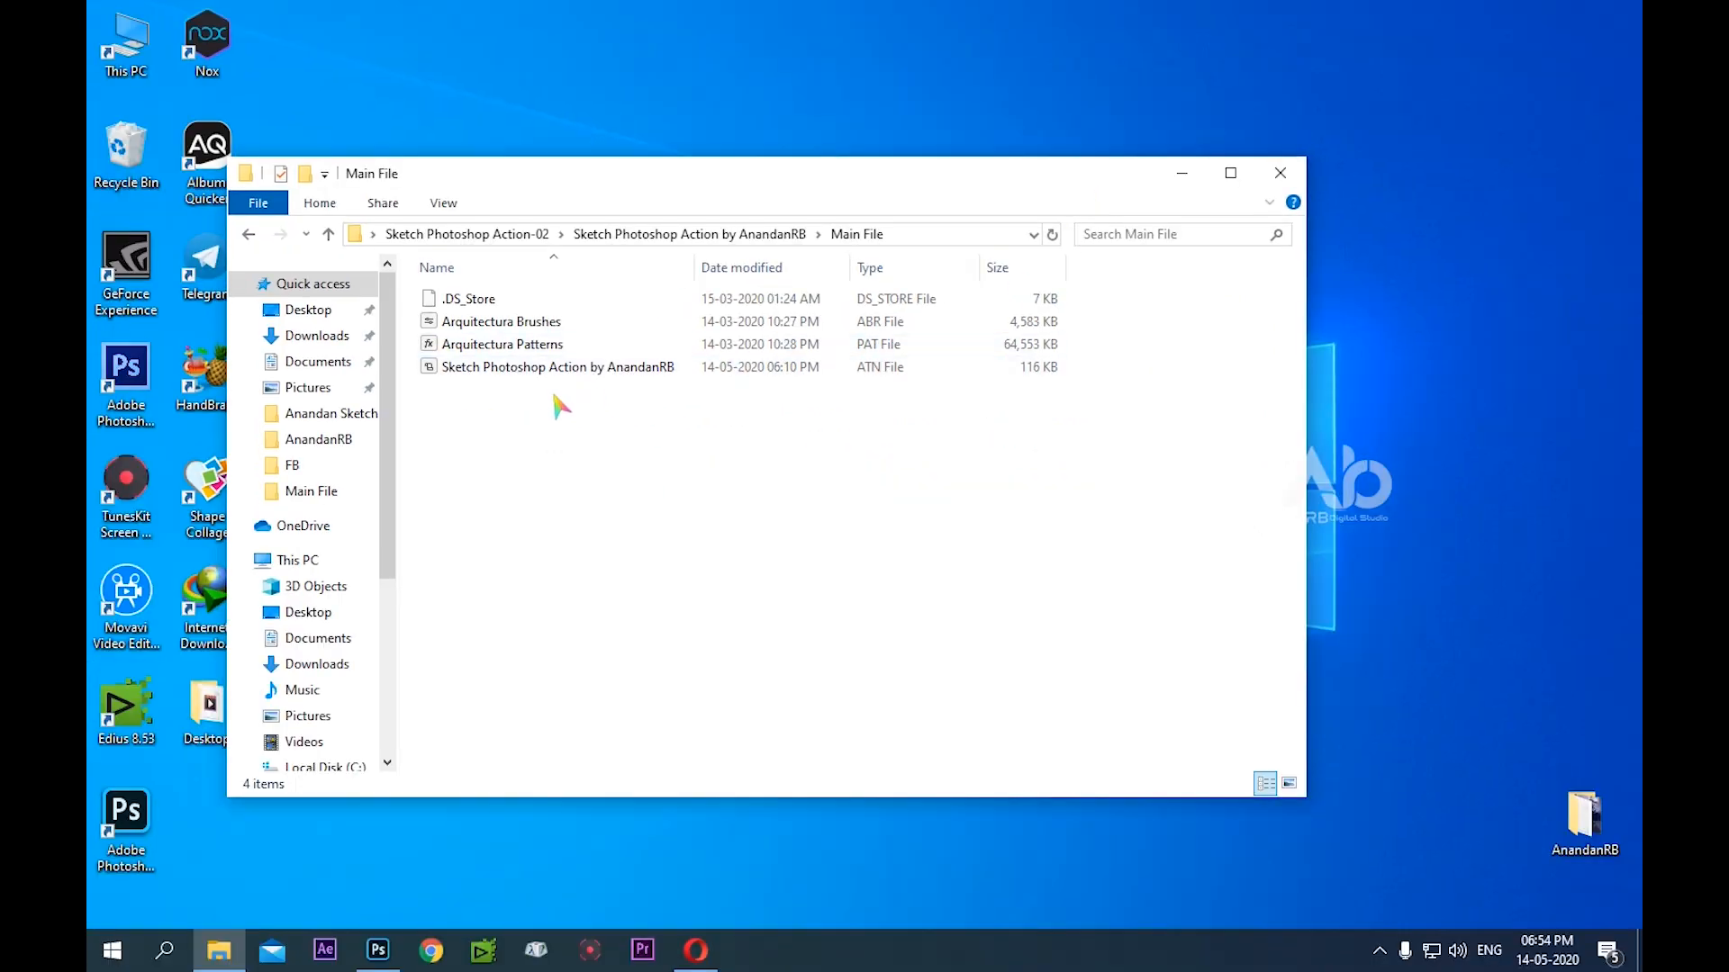
Examine the Arquitectura Brushes, Arquitectura Patterns and Sketch Photoshop Action files in the Main File folder, selecting them together and then individually
{"action": "left_click_drag", "start_coordinate": [481, 548], "coordinate": [481, 408]}
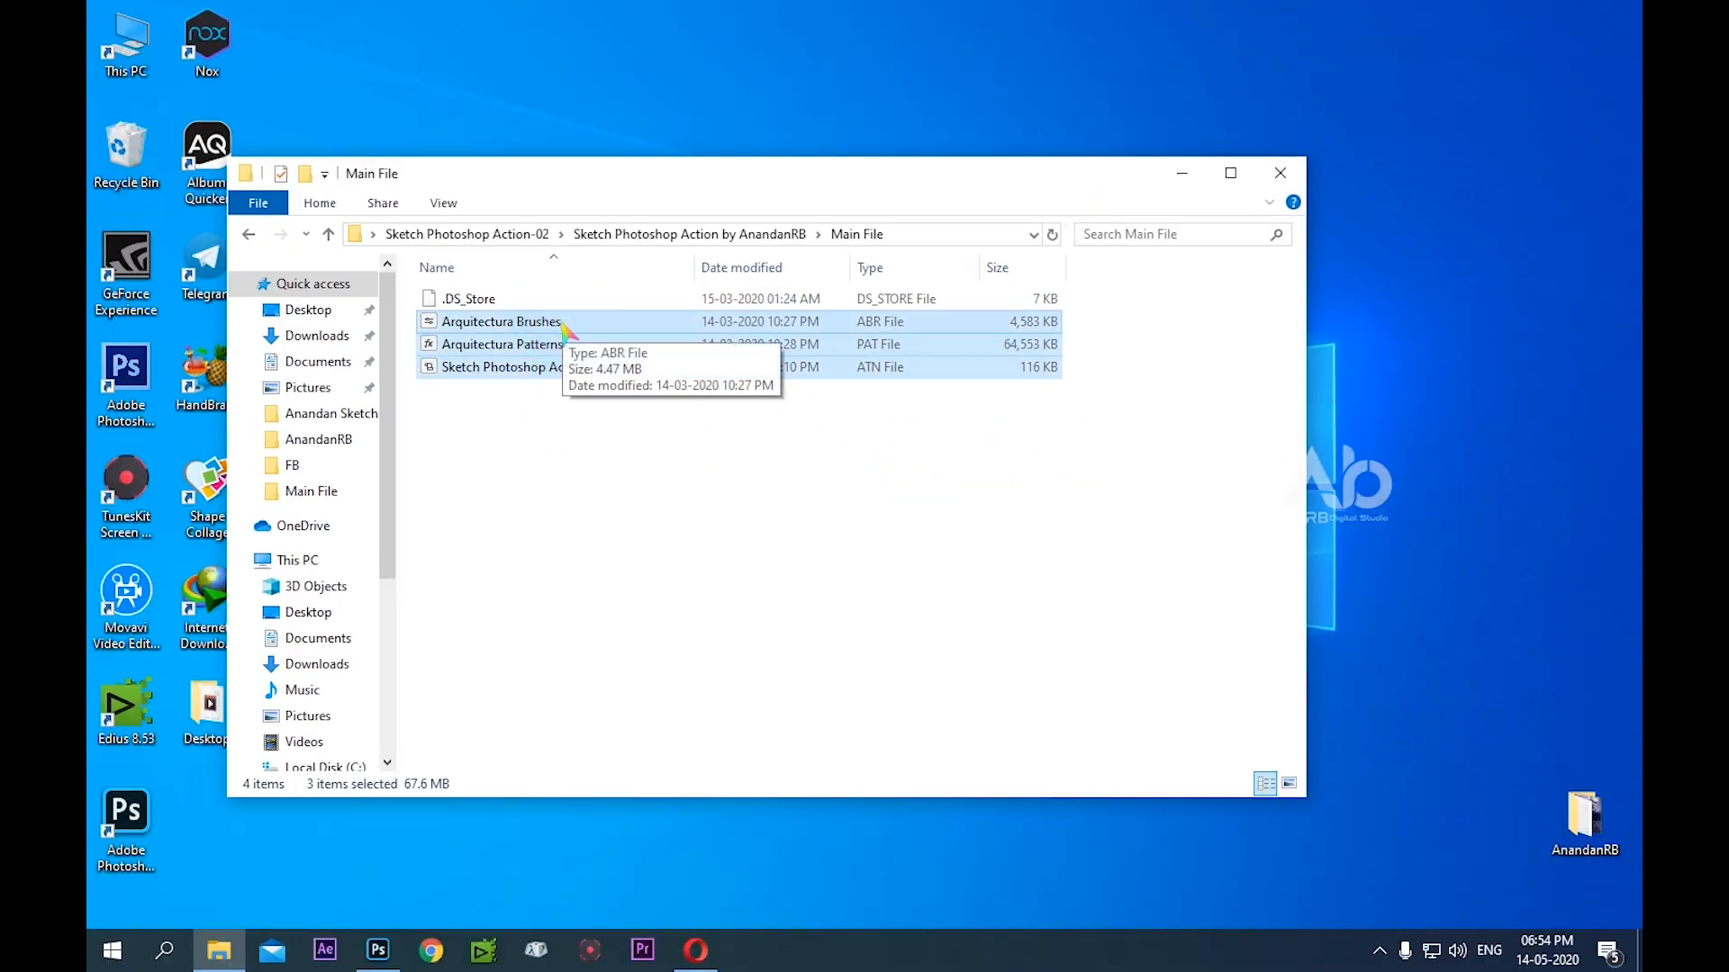
{"action": "left_click", "coordinate": [561, 321]}
{"action": "left_click", "coordinate": [564, 346]}
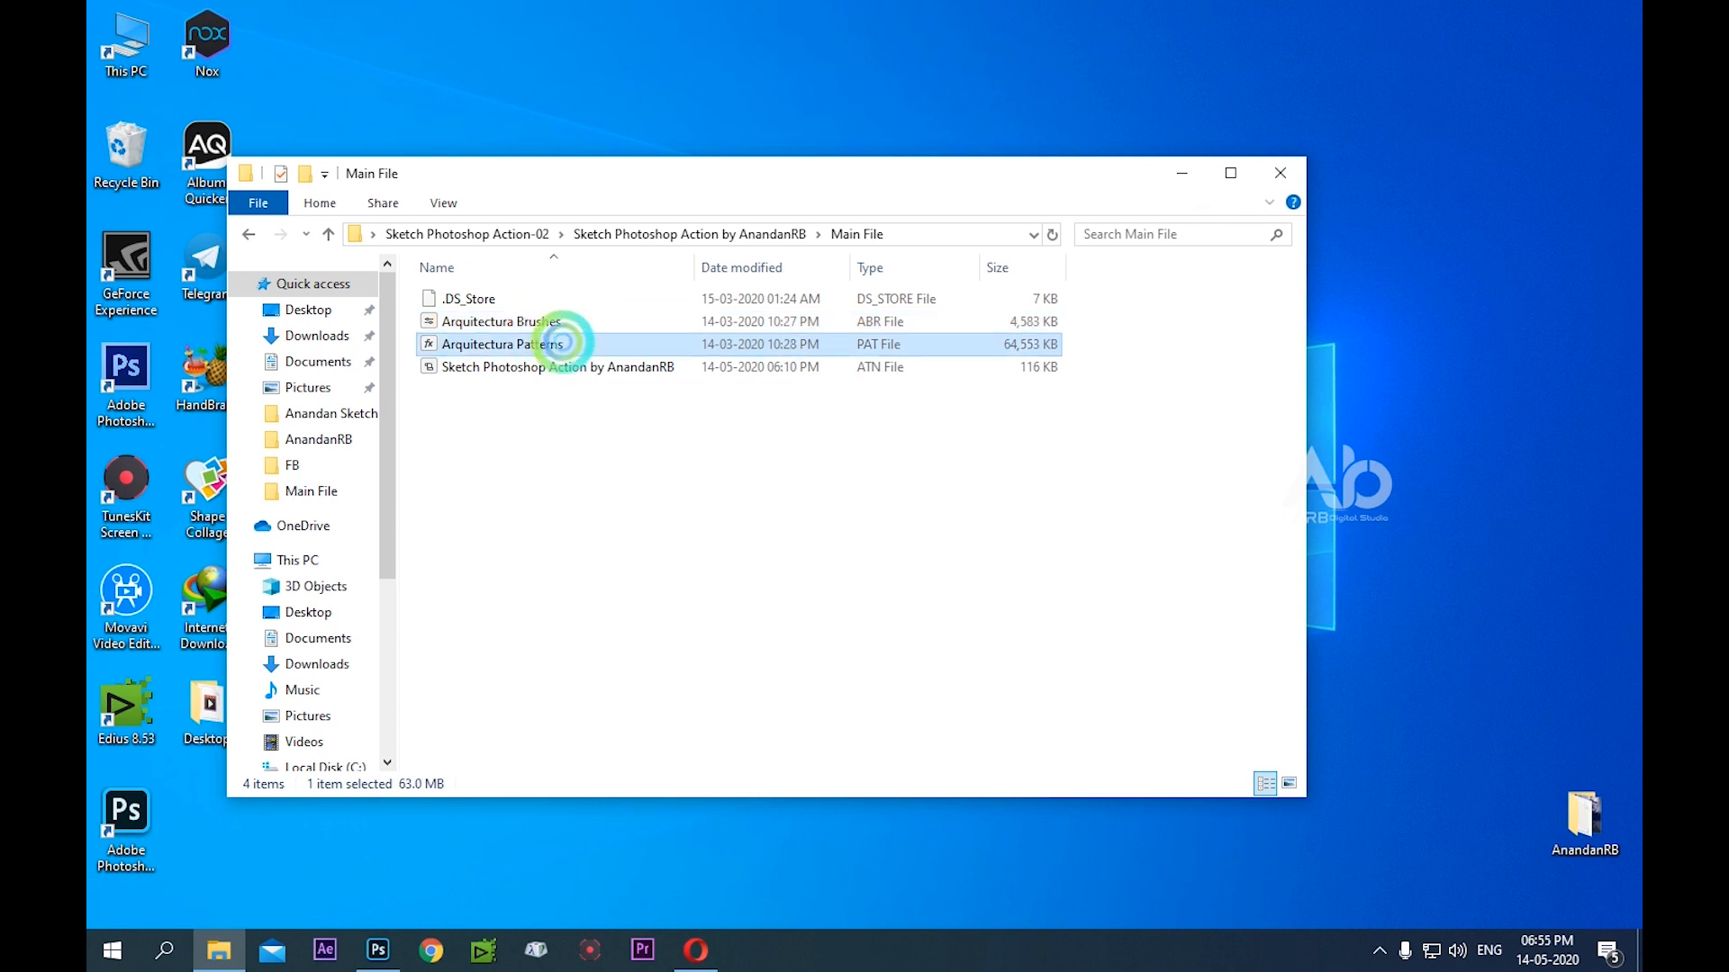
{"action": "double_click", "coordinate": [565, 366]}
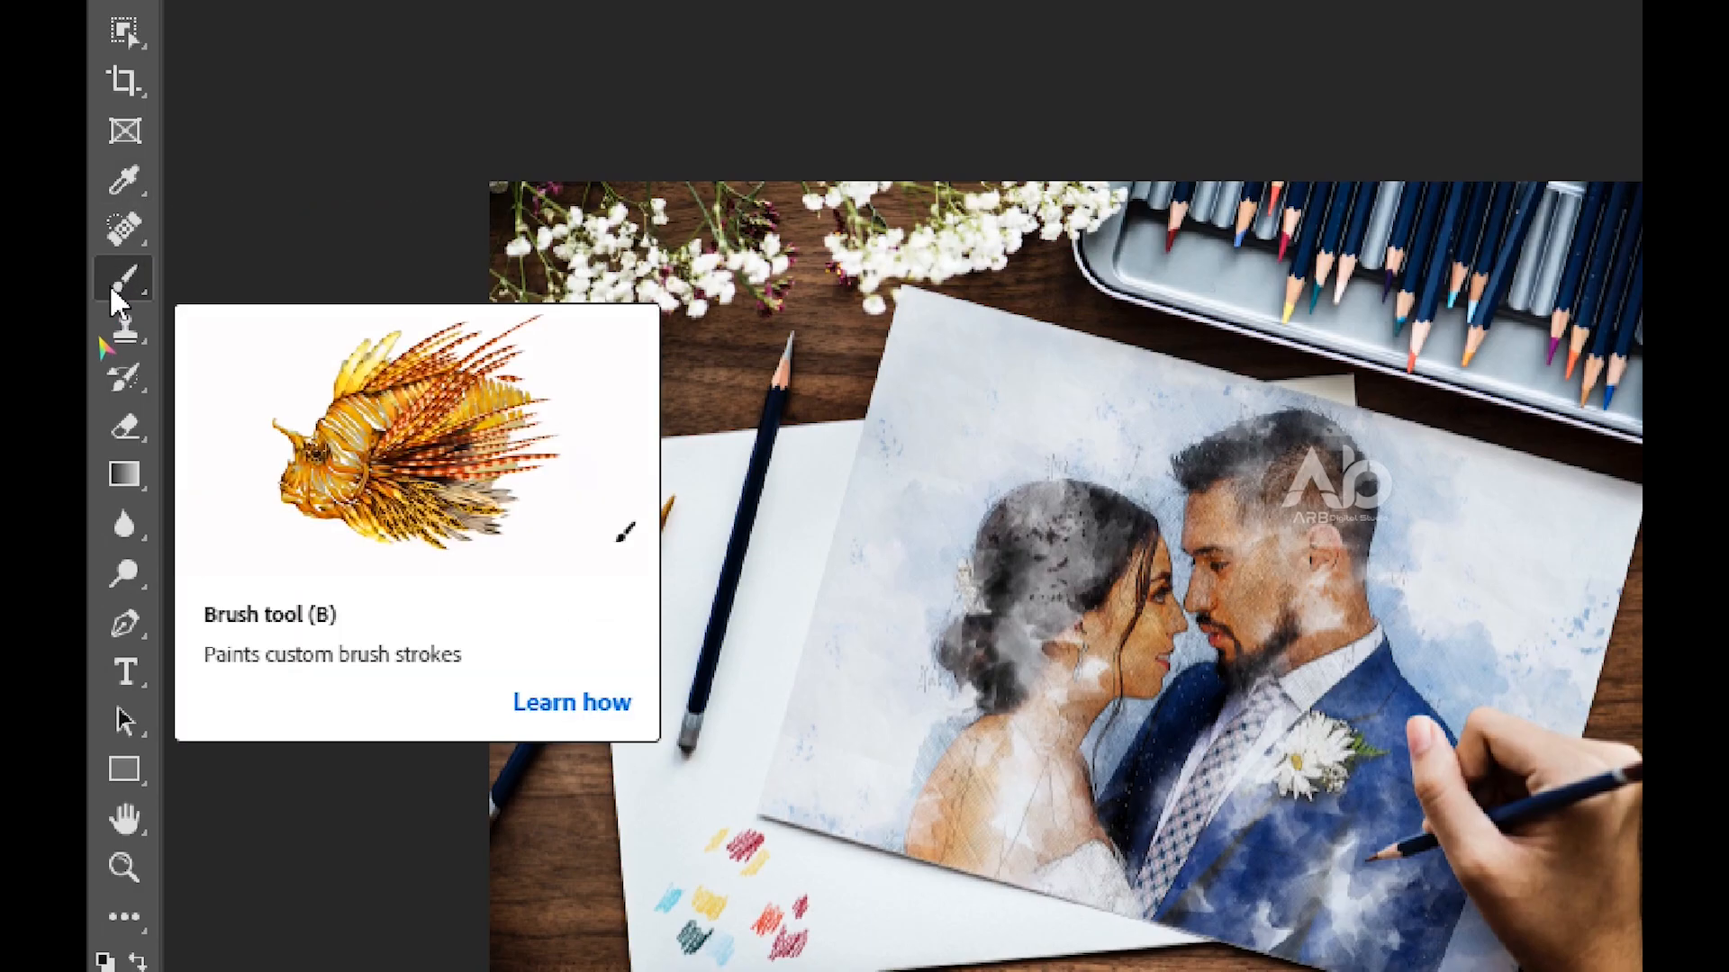
In Photoshop, activate the Brush tool and start importing brushes from the brush preset picker
{"action": "left_click", "coordinate": [122, 293]}
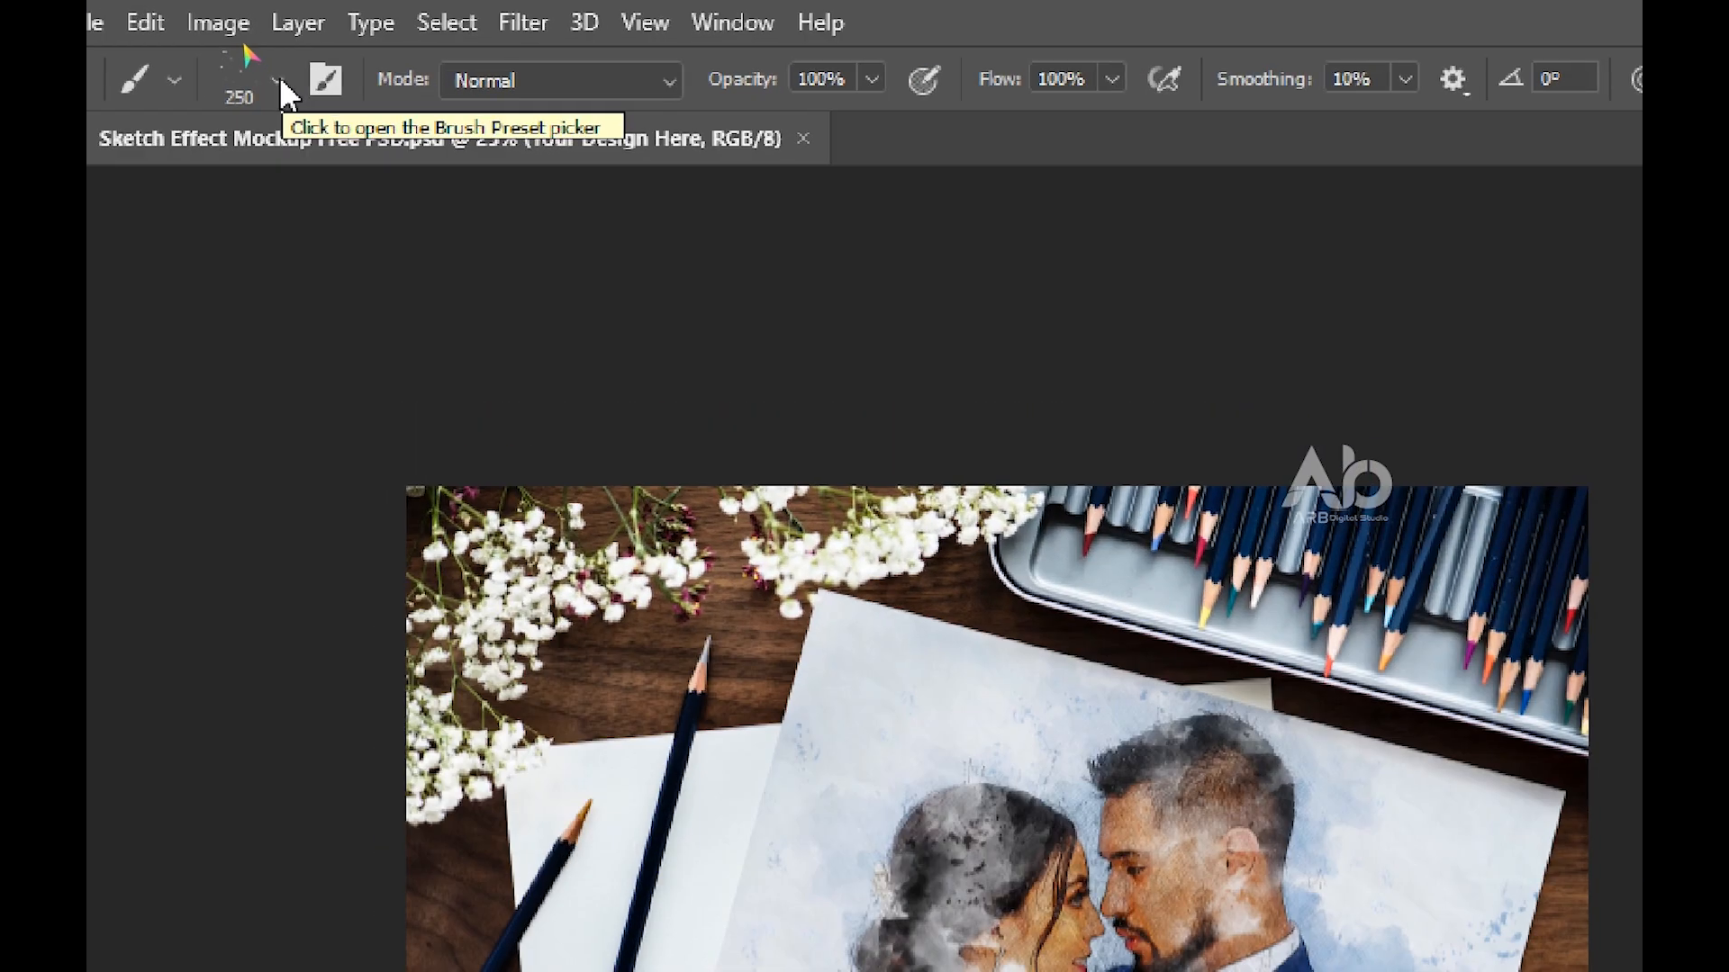
{"action": "left_click", "coordinate": [226, 43]}
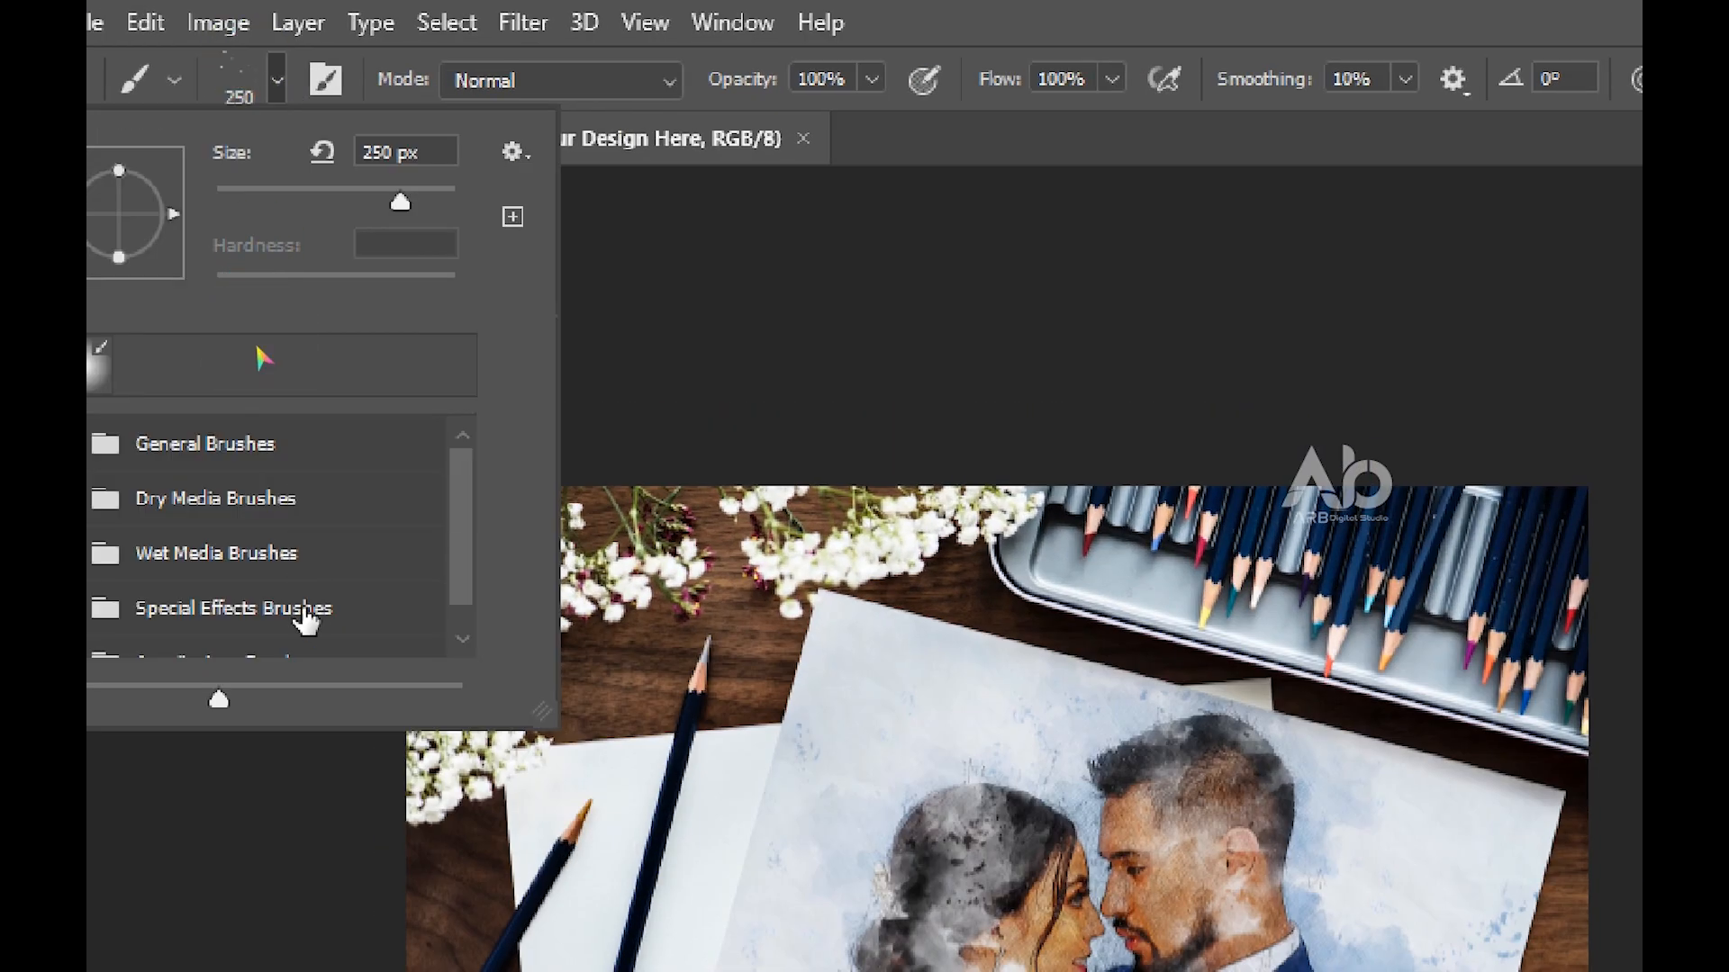
{"action": "scroll", "coordinate": [306, 621], "scroll_direction": "down", "scroll_amount": 1}
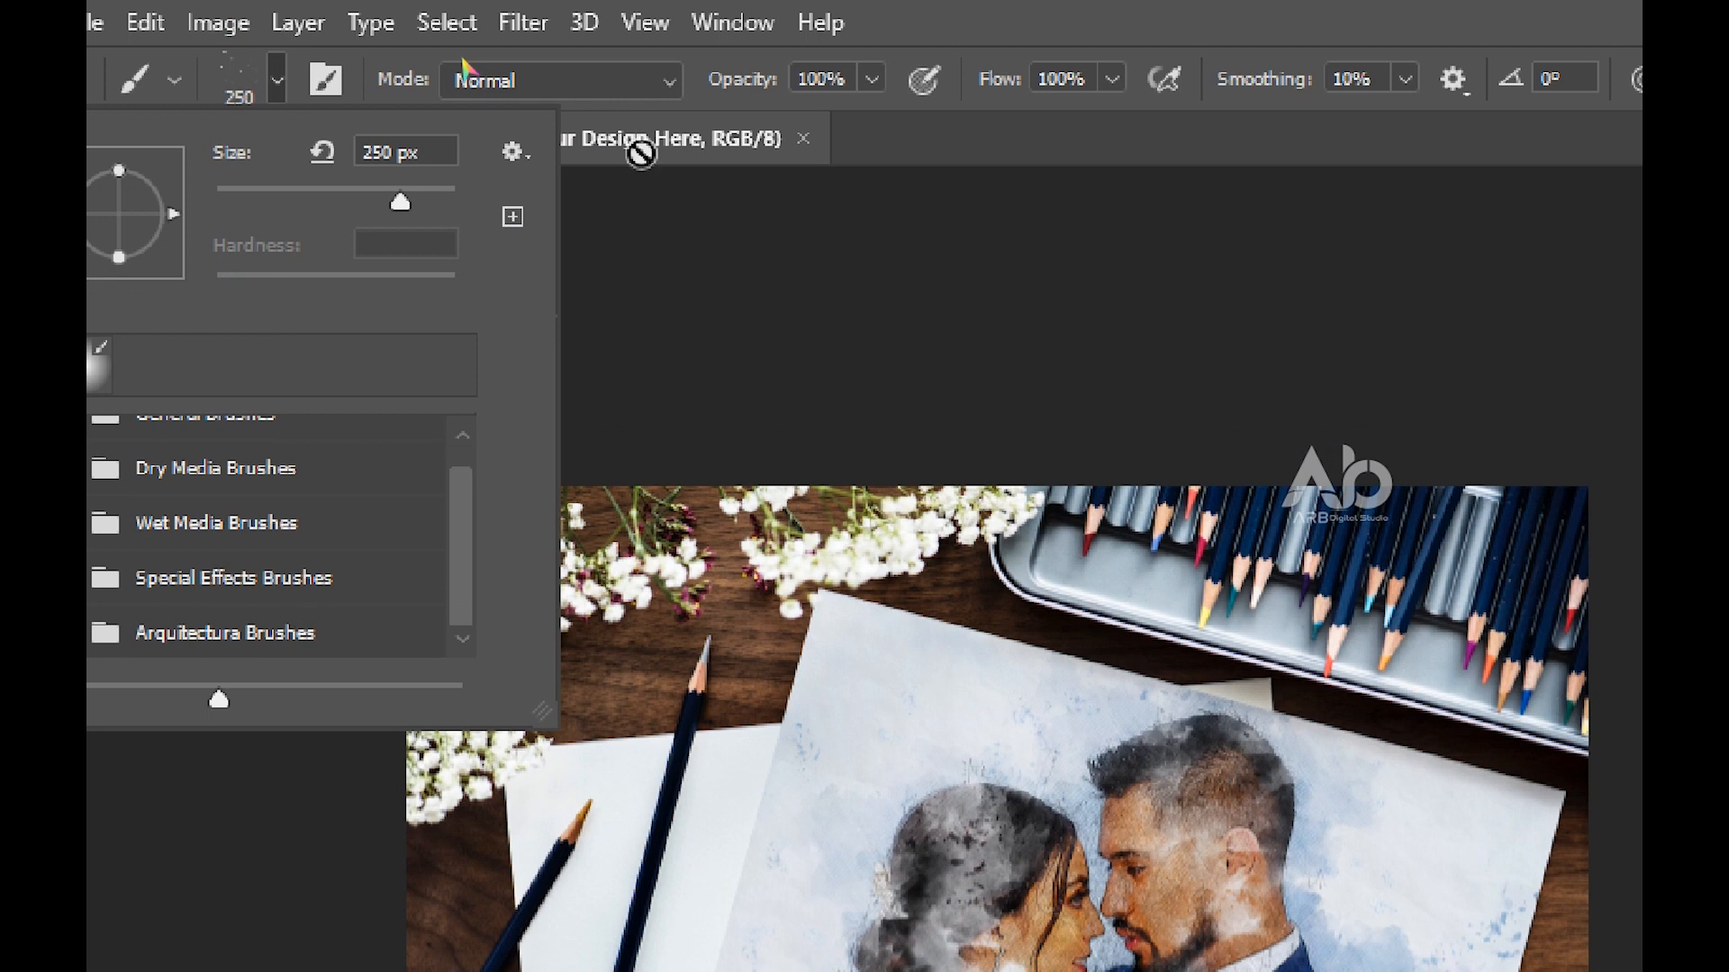
{"action": "left_click", "coordinate": [518, 153]}
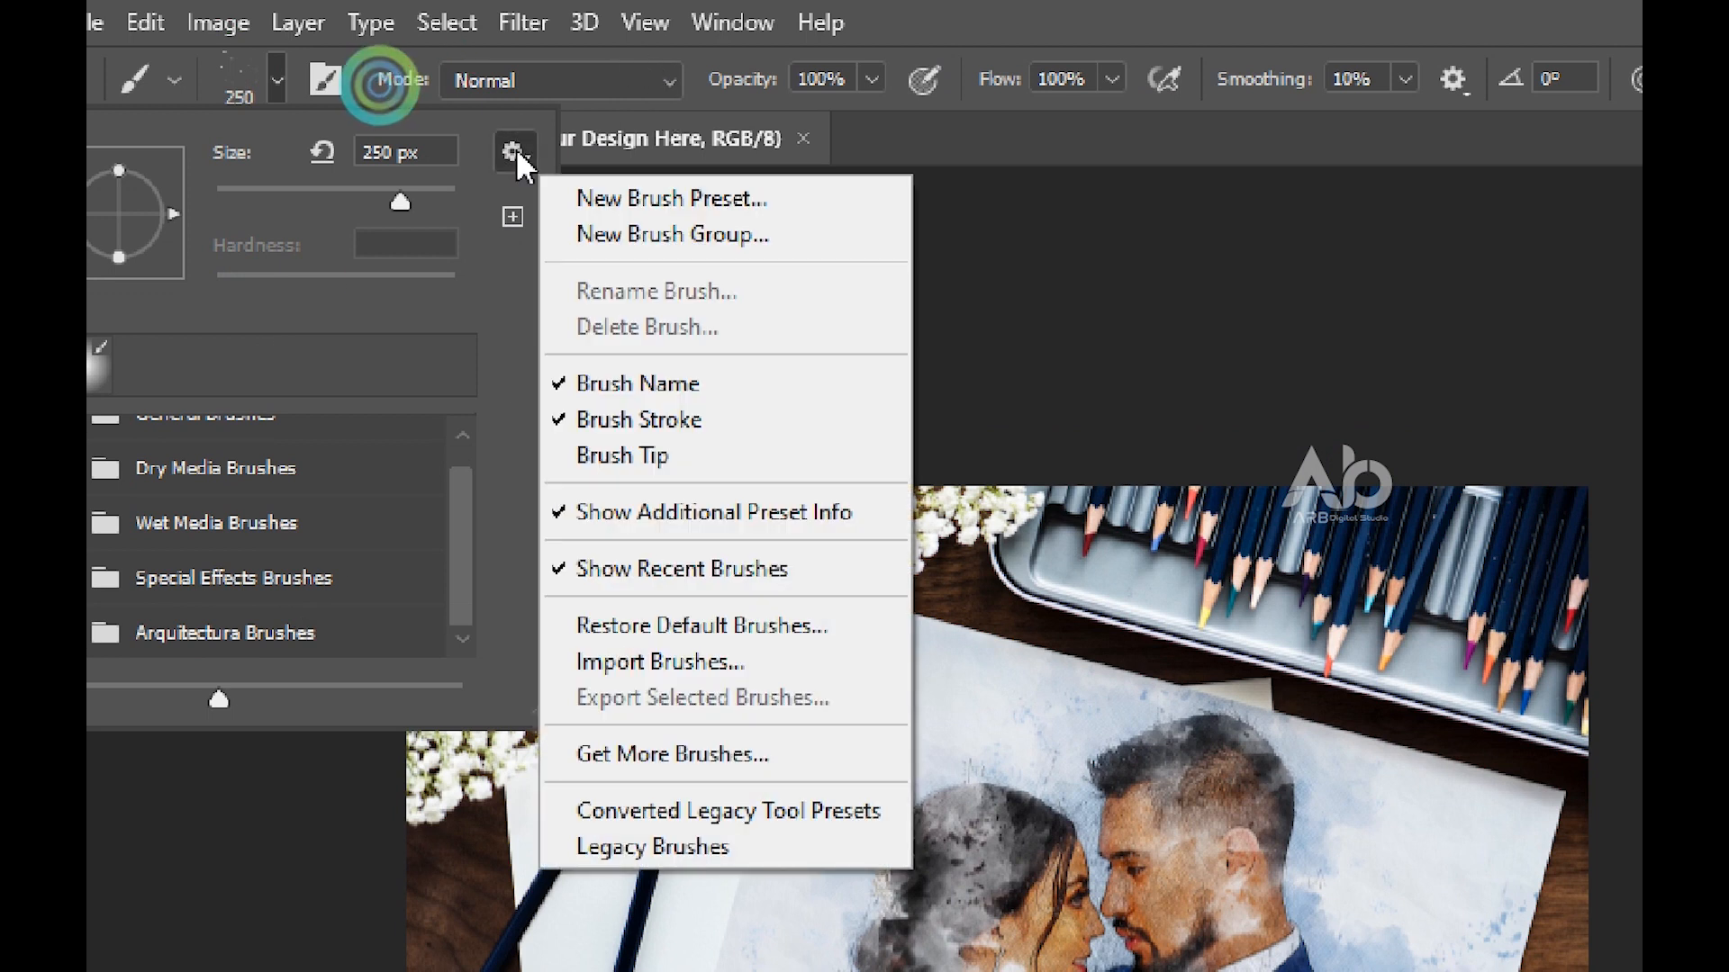
{"action": "left_click", "coordinate": [716, 671]}
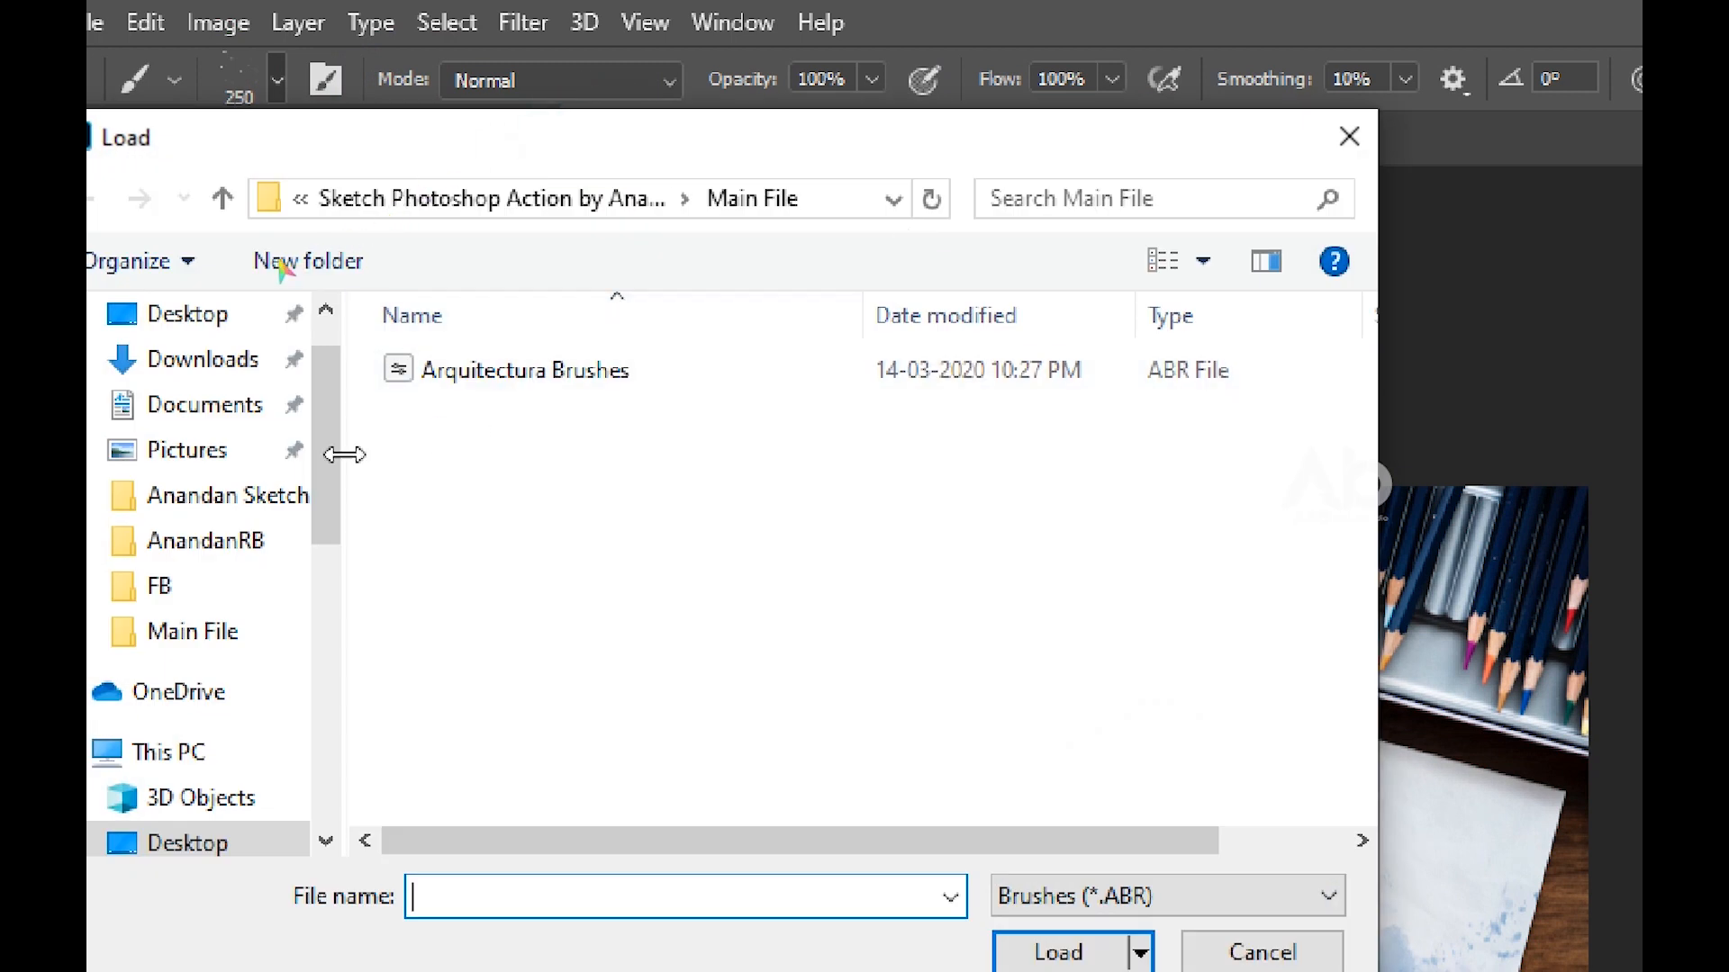
Browse from Desktop through the Sketch Photoshop Action-02 folder to its Main File subfolder in the Load dialog
{"action": "left_click_drag", "start_coordinate": [336, 459], "coordinate": [332, 529]}
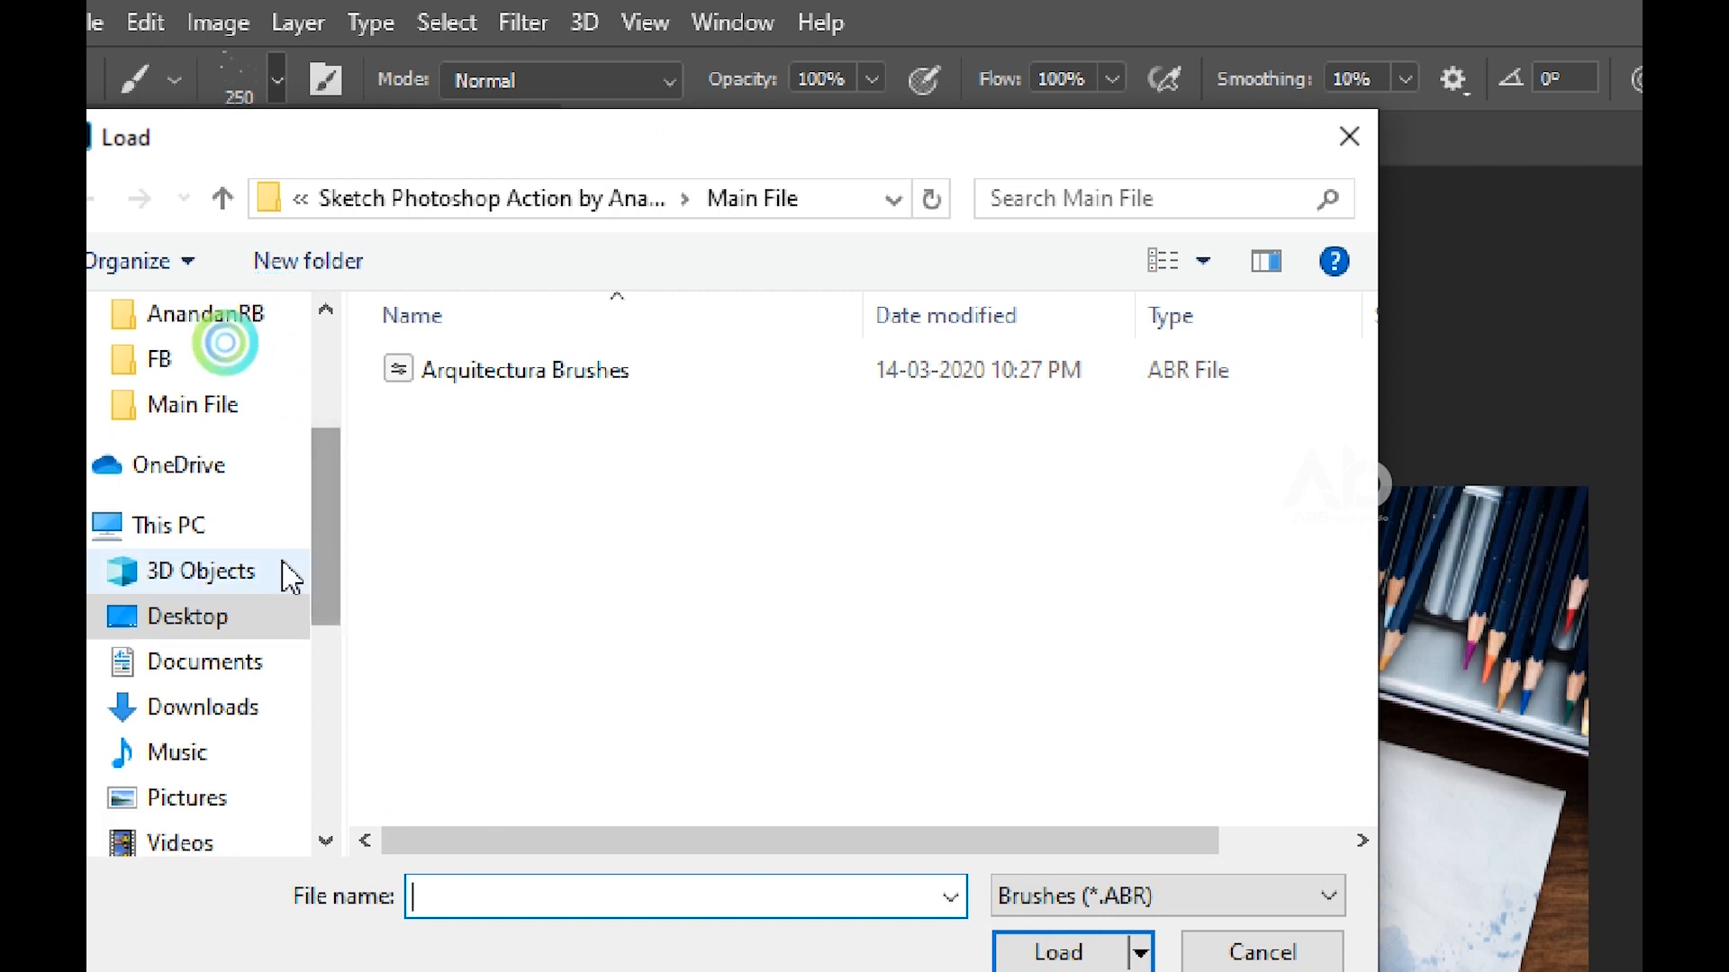
{"action": "left_click", "coordinate": [288, 626]}
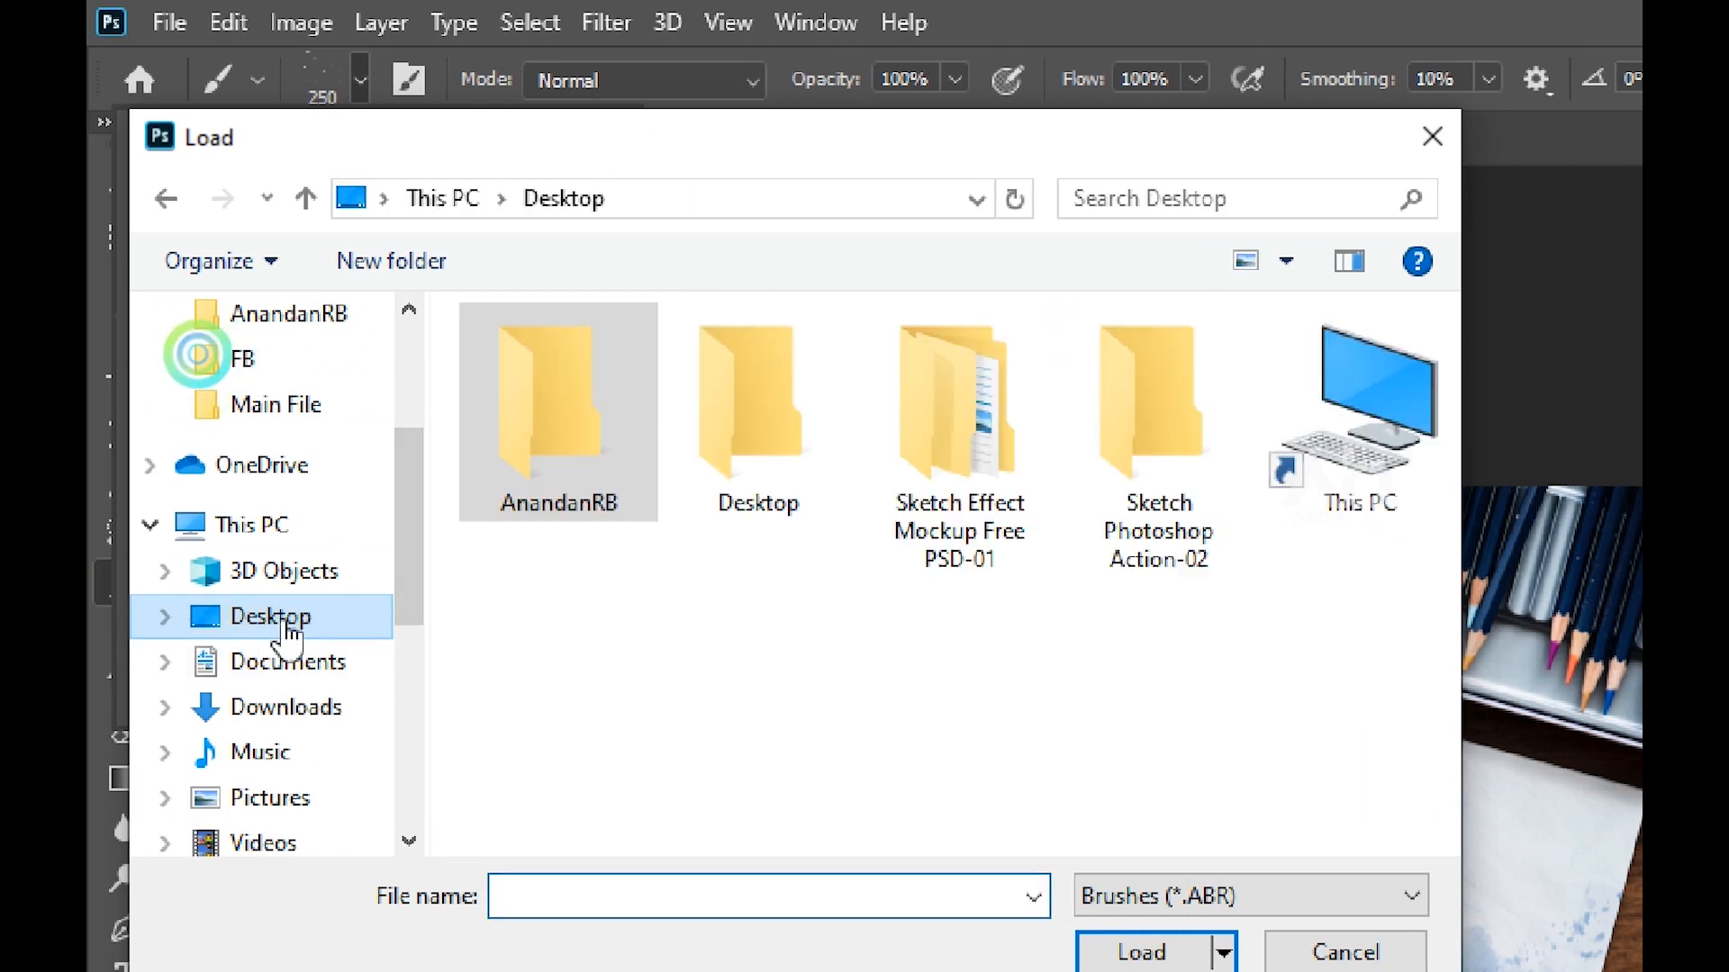
{"action": "left_click", "coordinate": [1182, 448]}
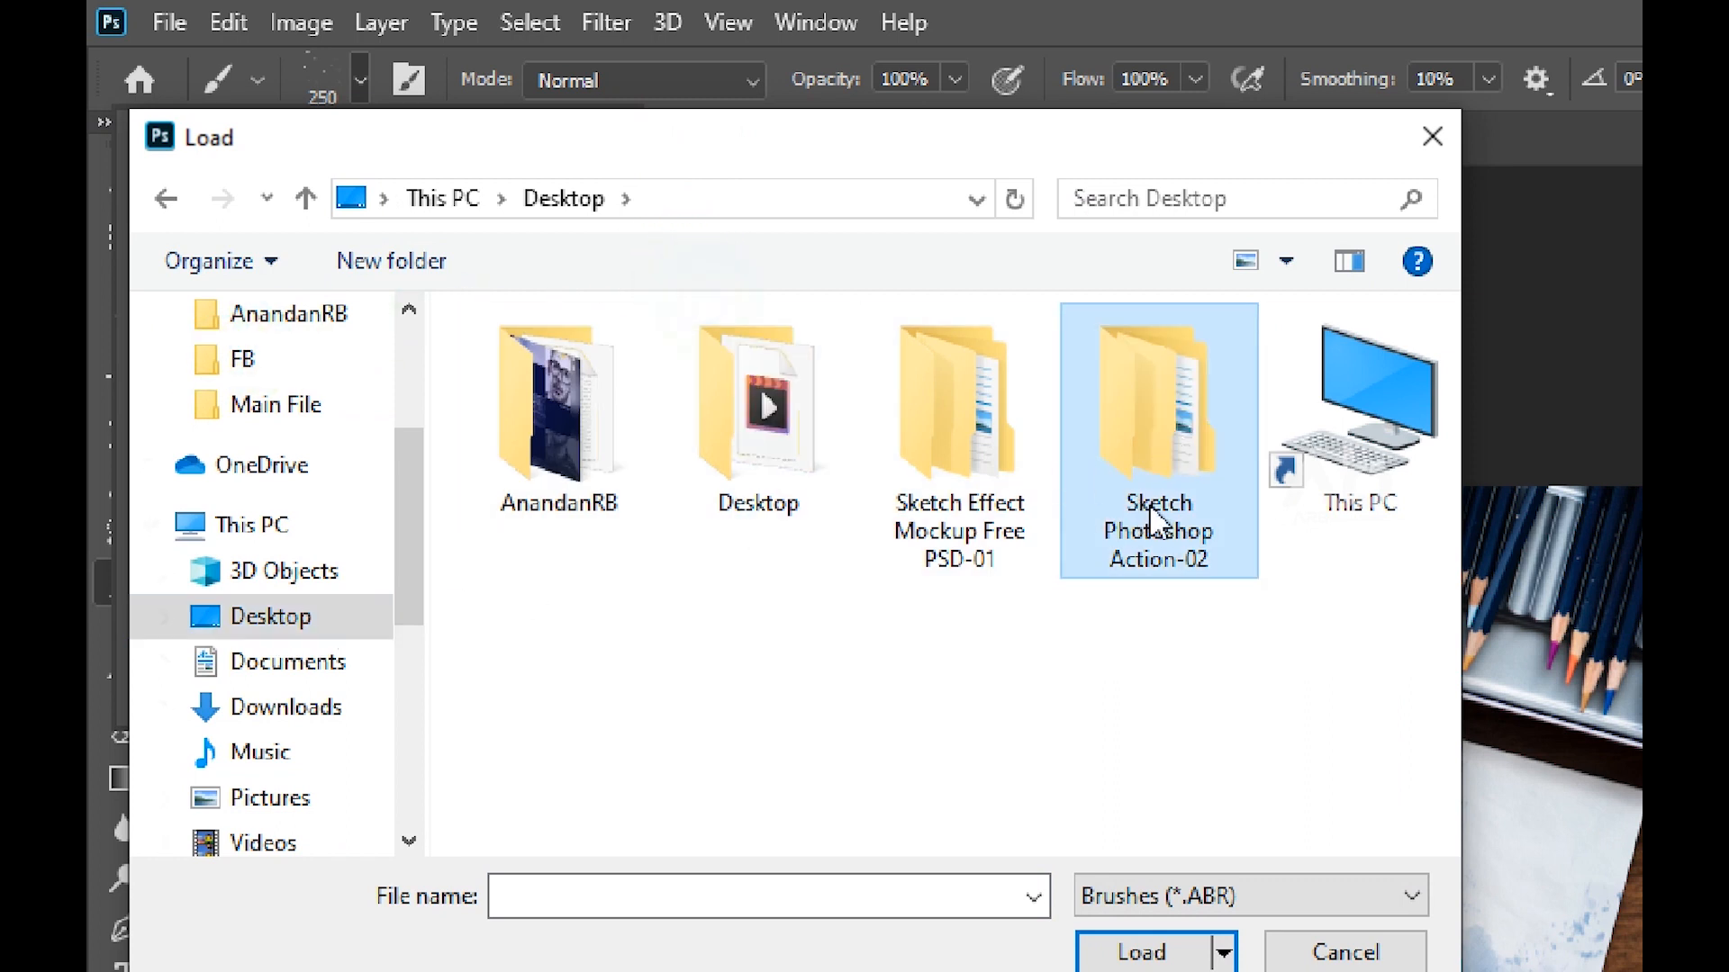
{"action": "double_click", "coordinate": [1180, 393]}
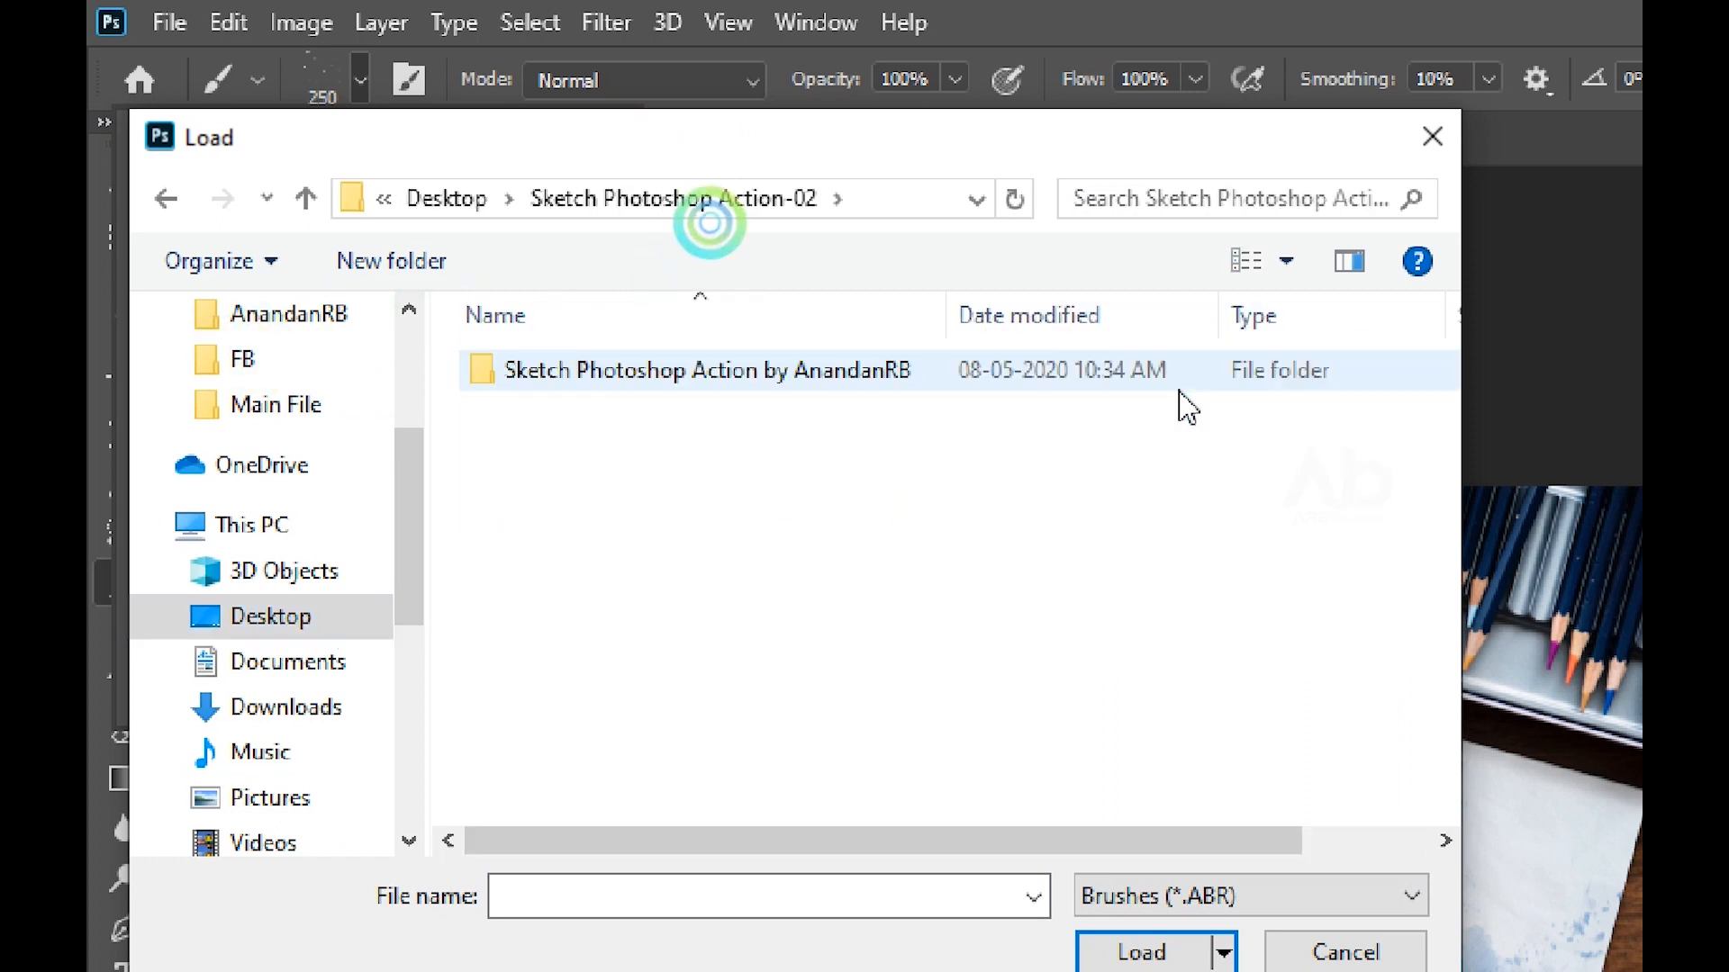
{"action": "double_click", "coordinate": [703, 370]}
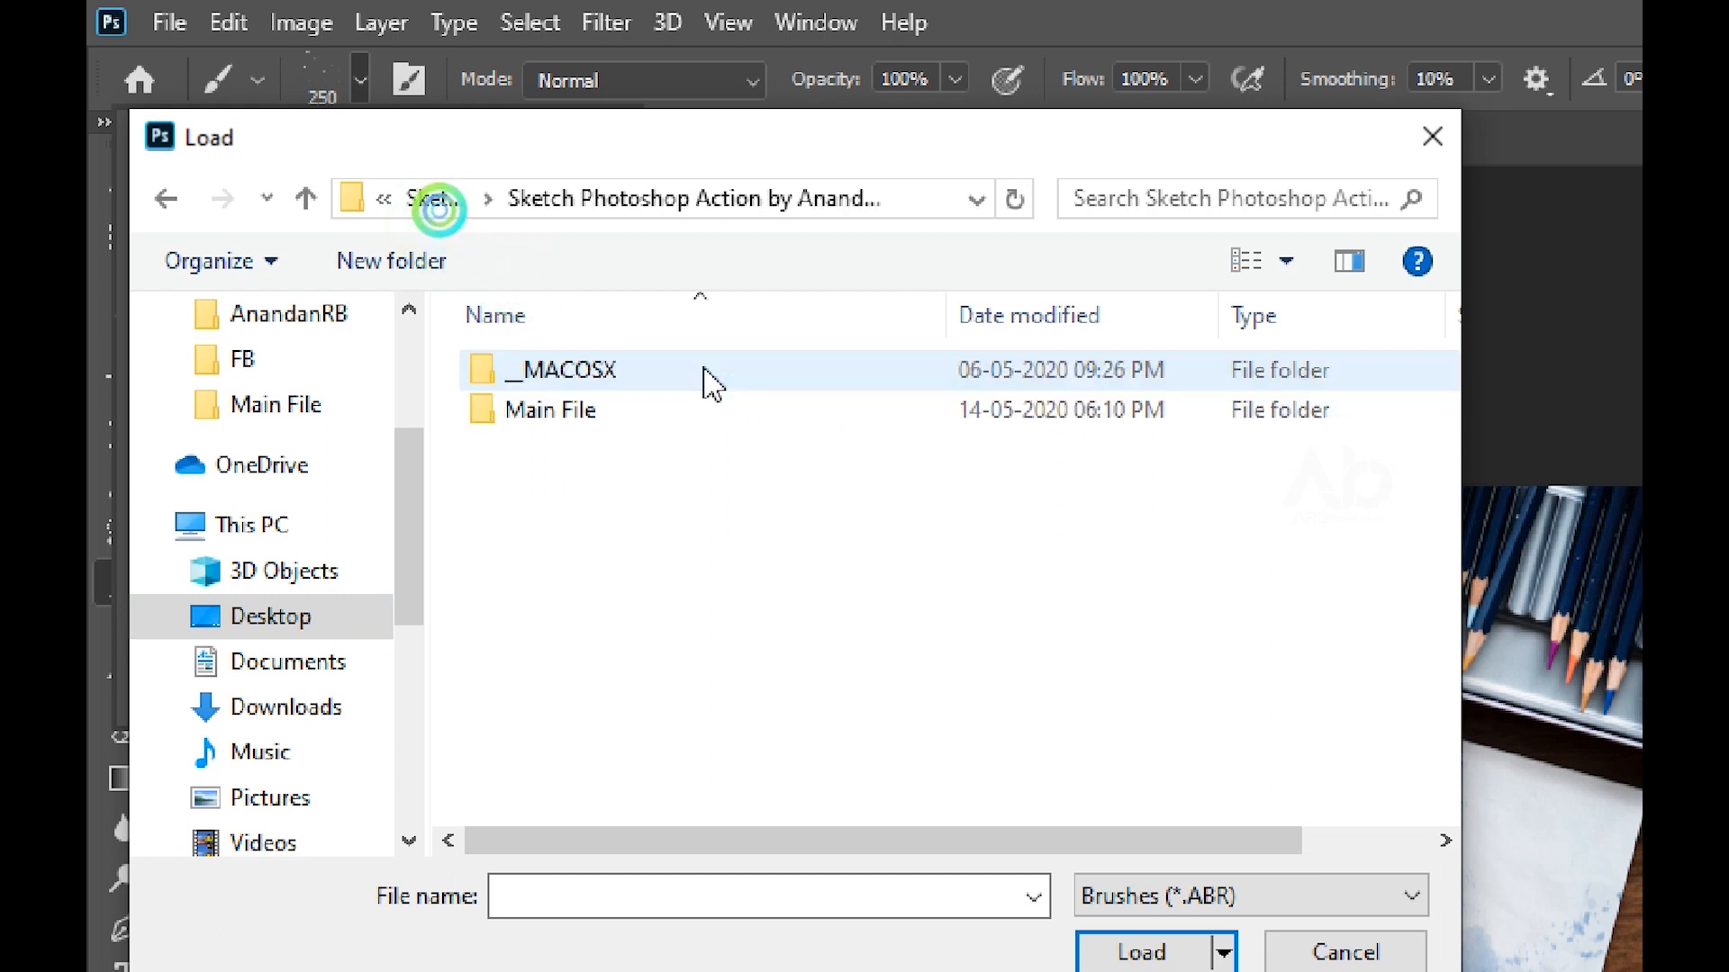
{"action": "double_click", "coordinate": [662, 412]}
Load the Arquitectura Brushes ABR file, select its group in the brush list and close the preset picker
{"action": "left_click", "coordinate": [757, 370]}
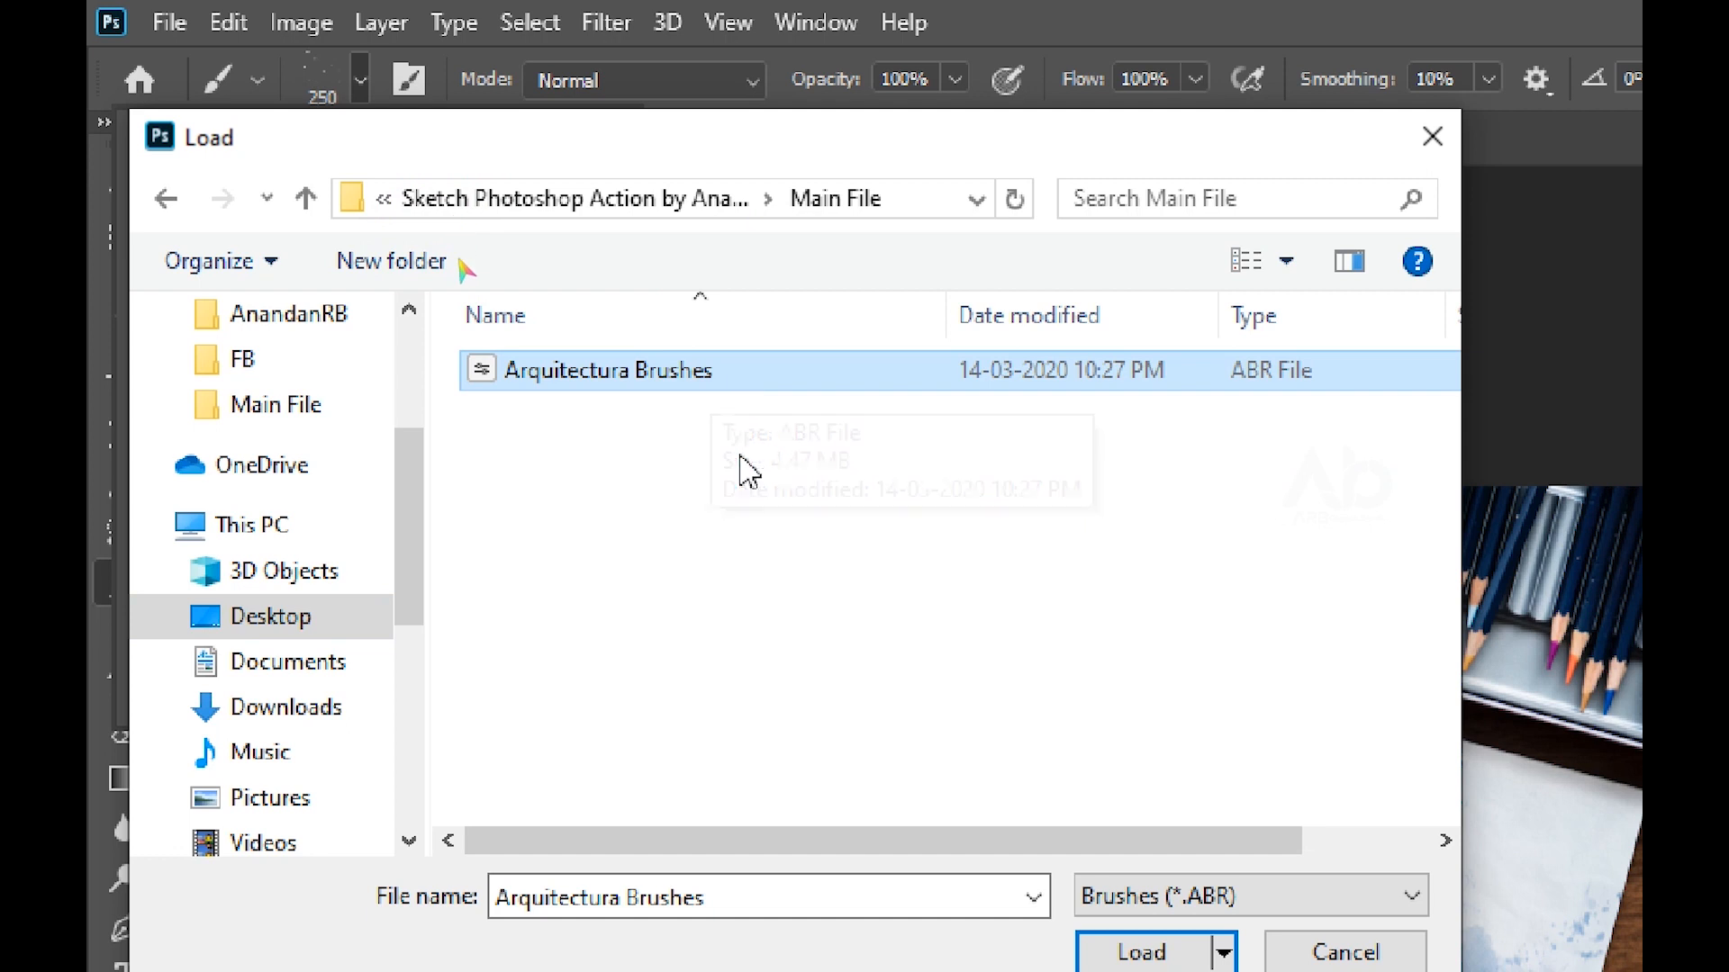
{"action": "left_click", "coordinate": [580, 386]}
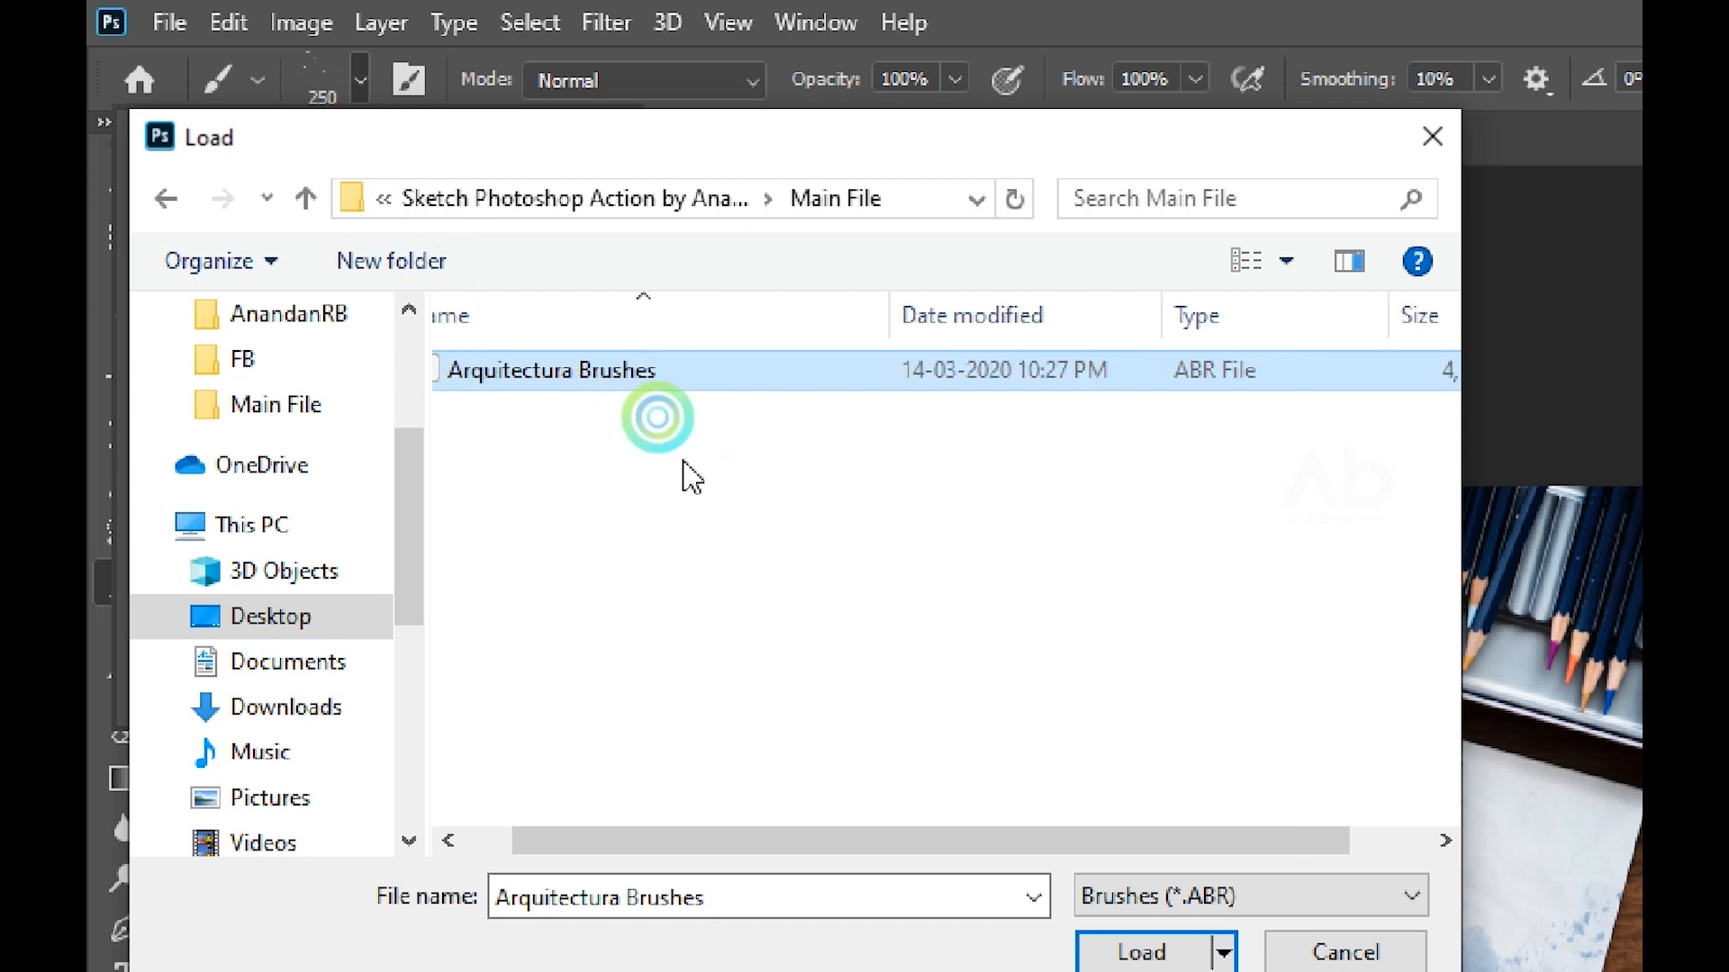
{"action": "left_click", "coordinate": [1173, 960]}
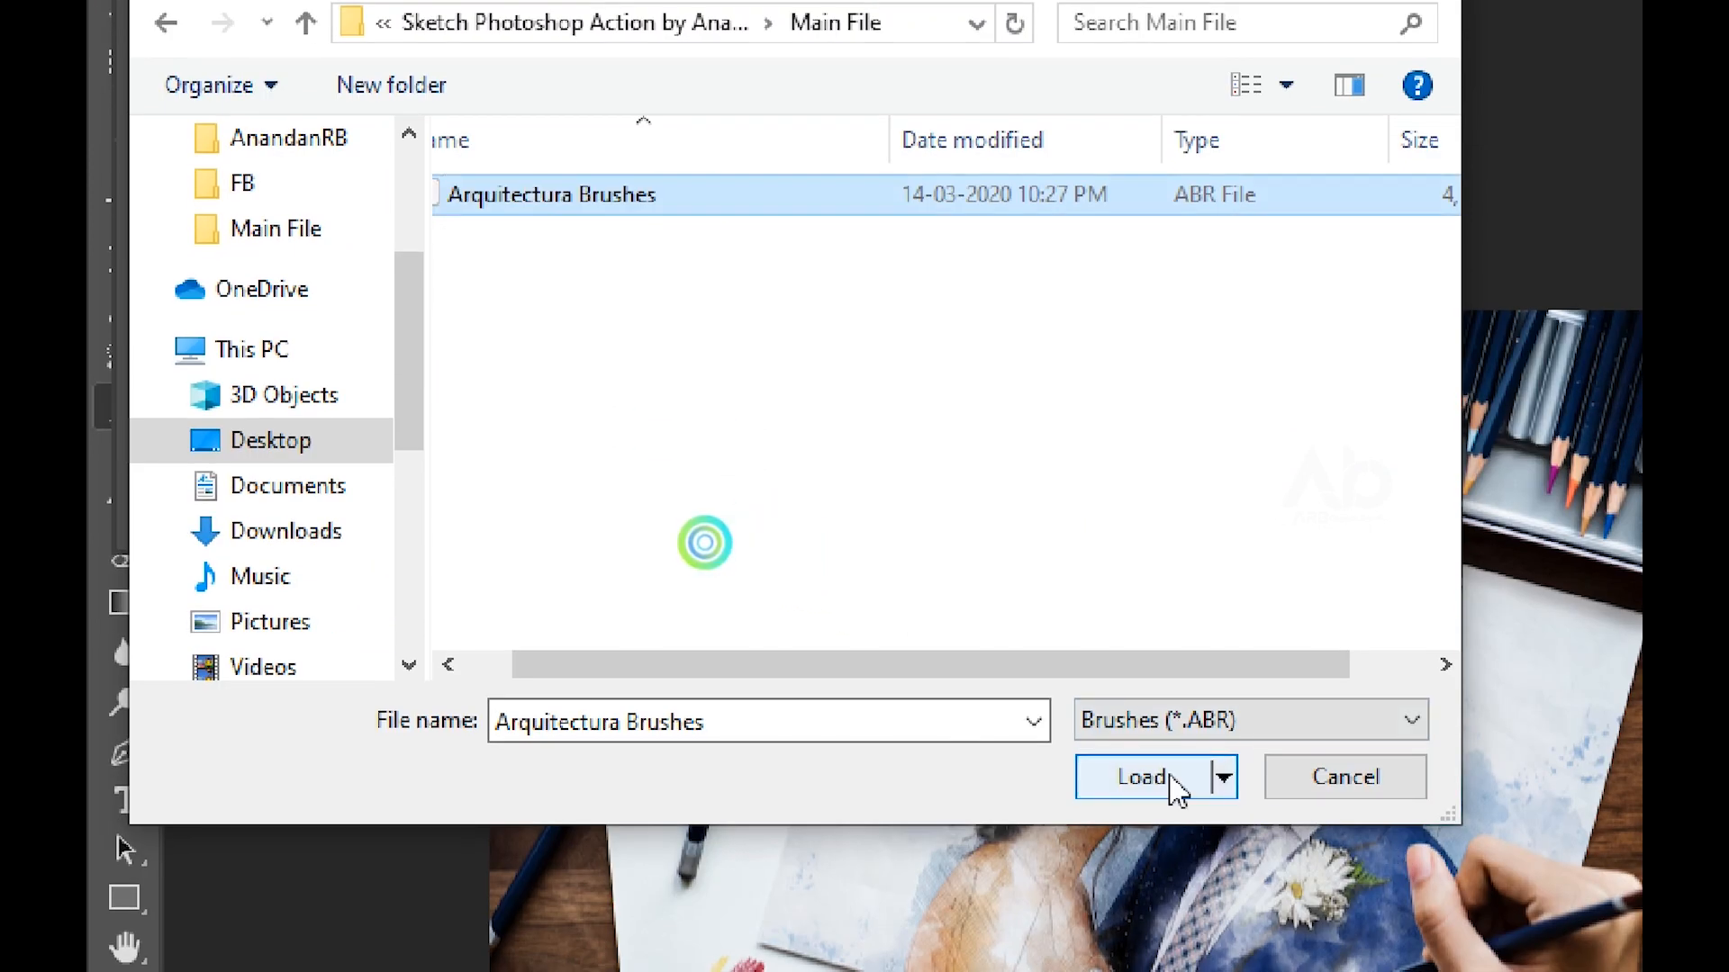
{"action": "left_click", "coordinate": [1170, 776]}
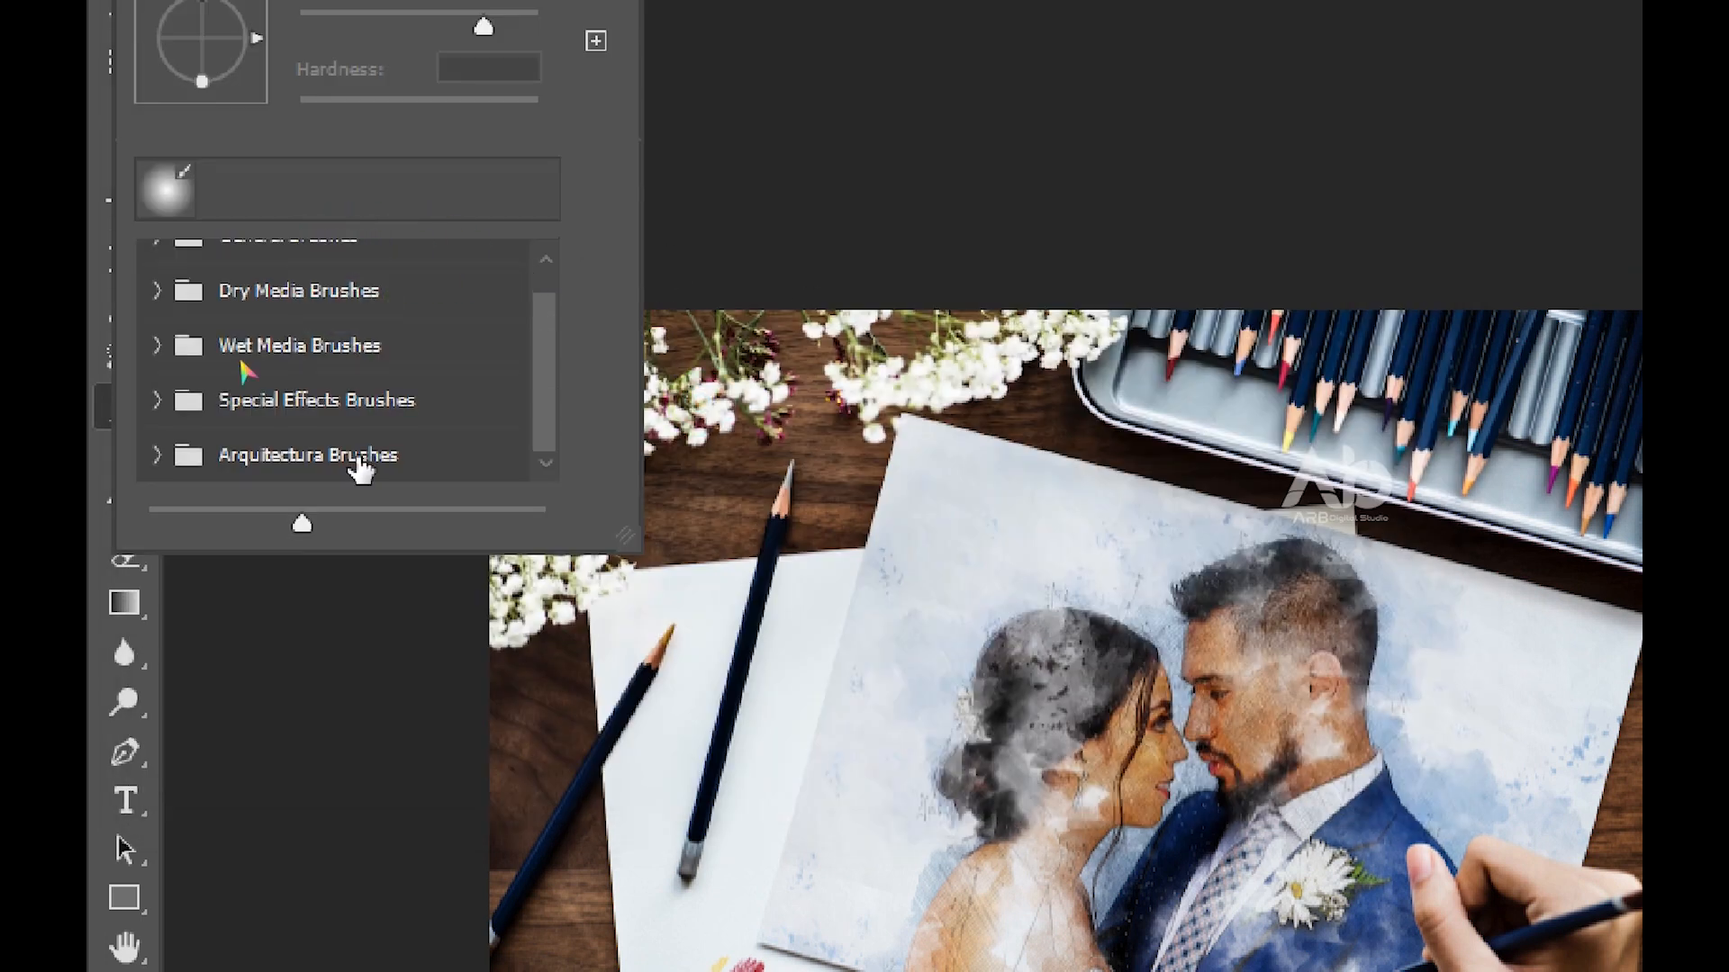
{"action": "left_click", "coordinate": [360, 461]}
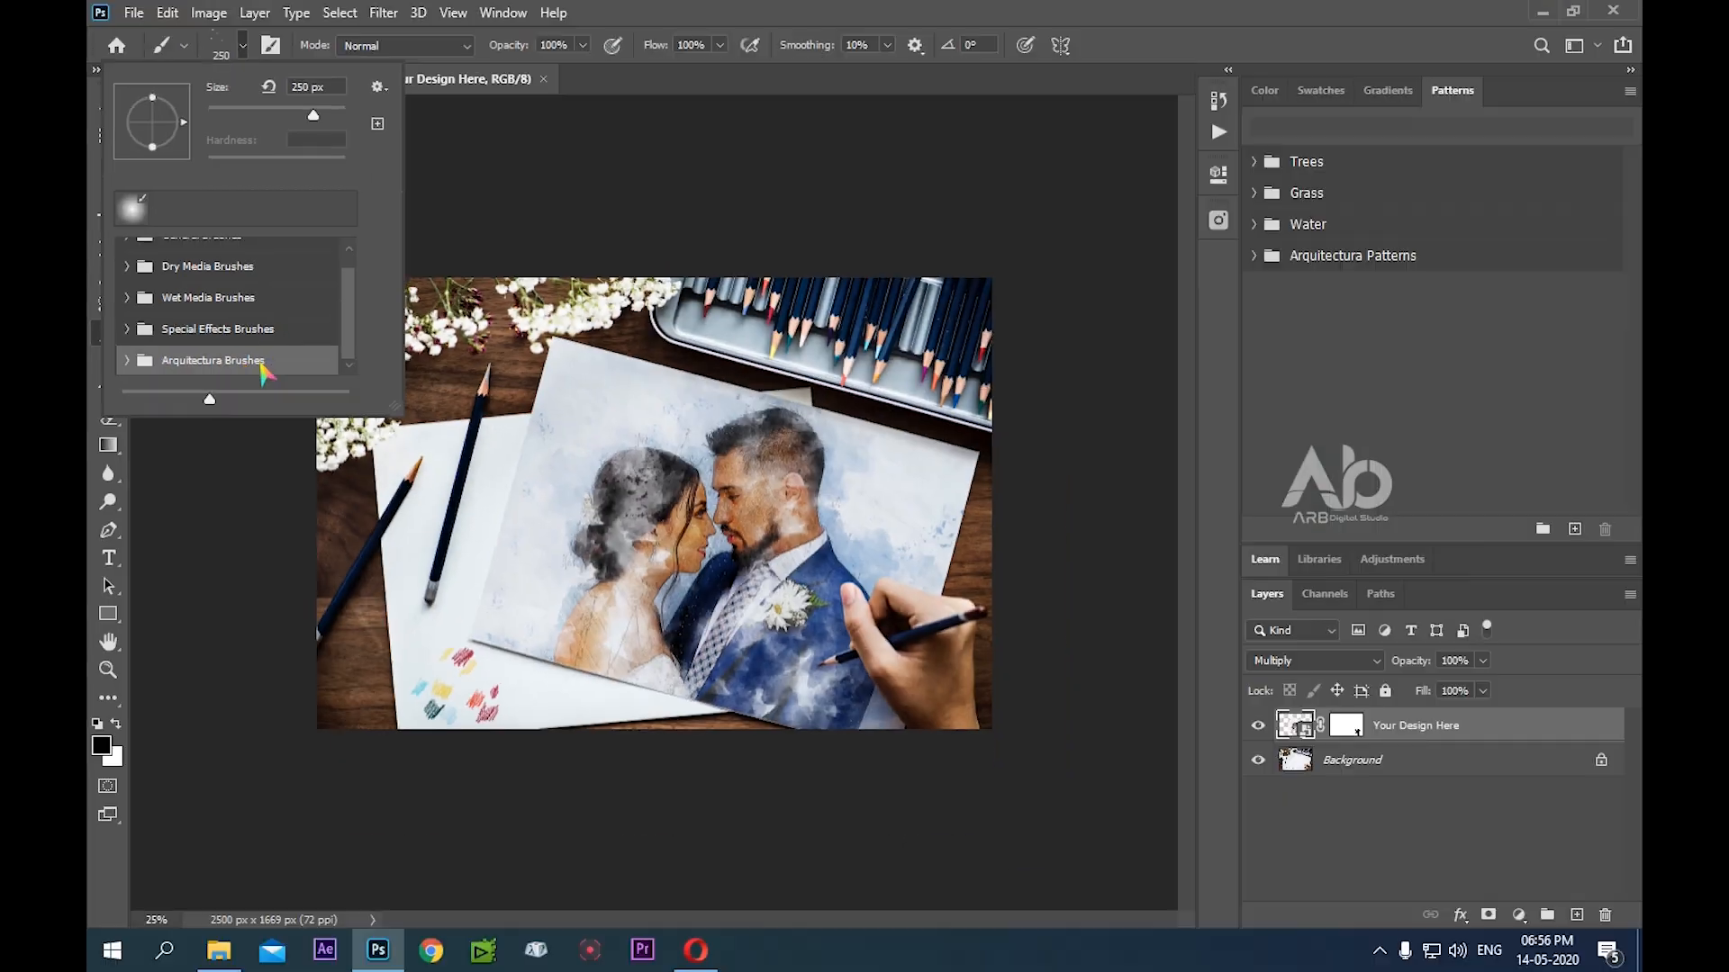
{"action": "left_click", "coordinate": [627, 12]}
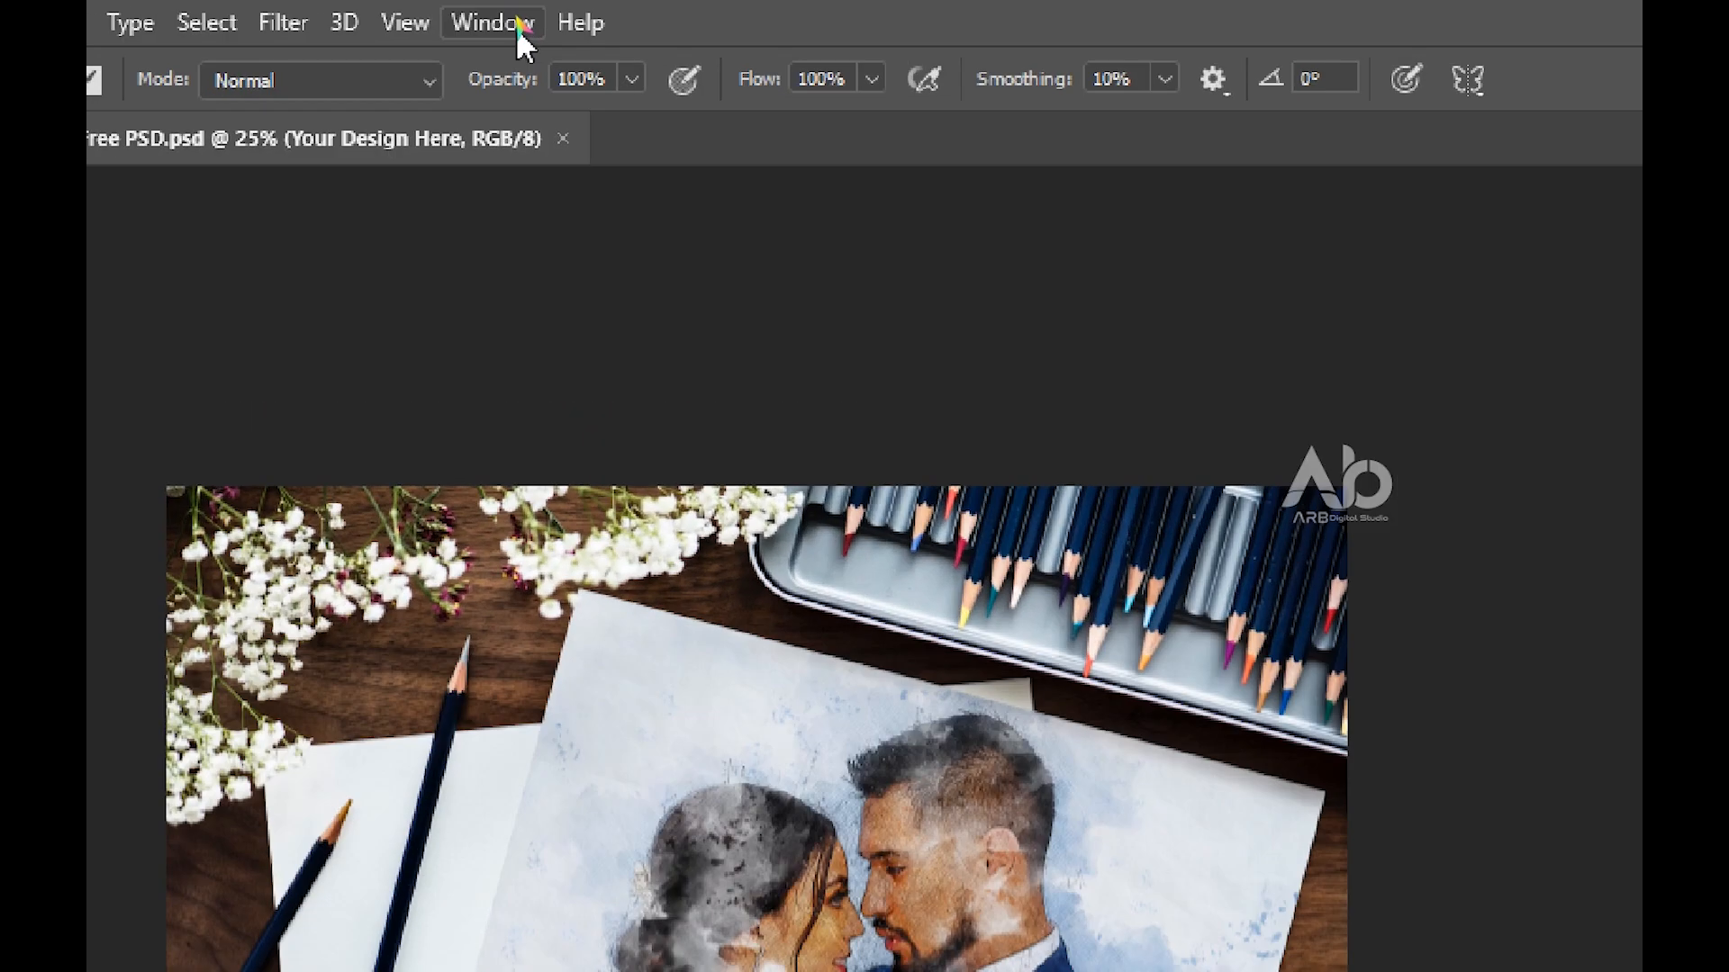
Show the Patterns panel and import the Arquitectura Patterns PAT file from the Main File folder
{"action": "left_click", "coordinate": [506, 13]}
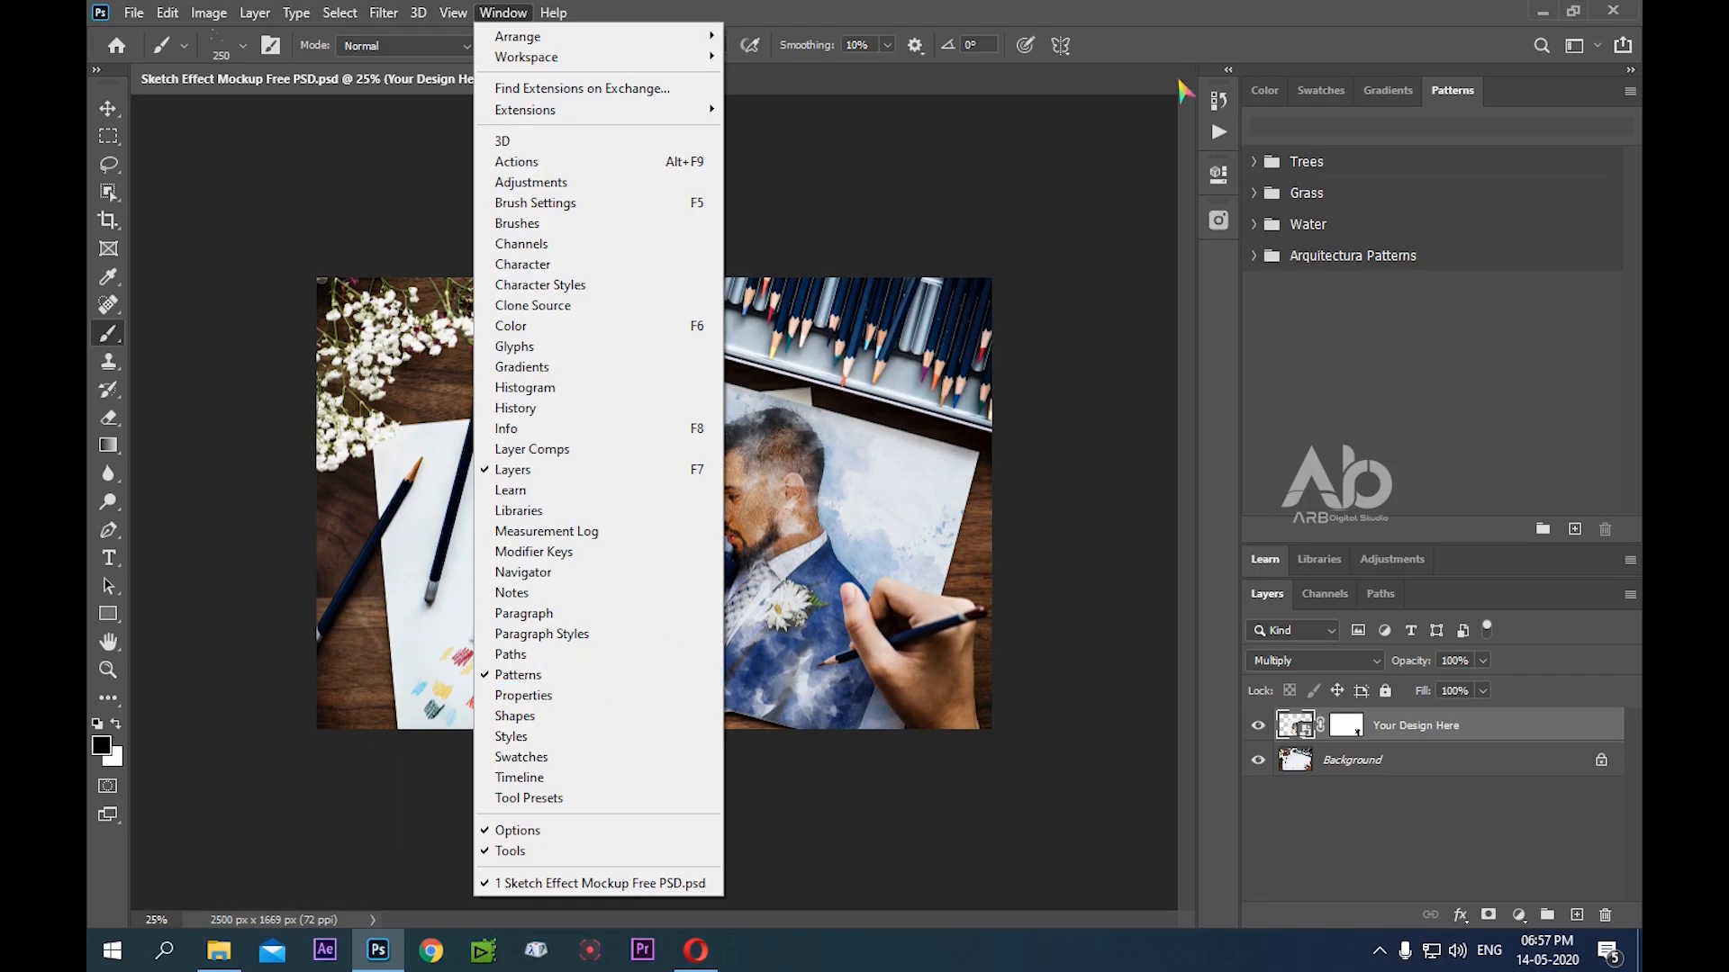
{"action": "left_click", "coordinate": [1452, 97]}
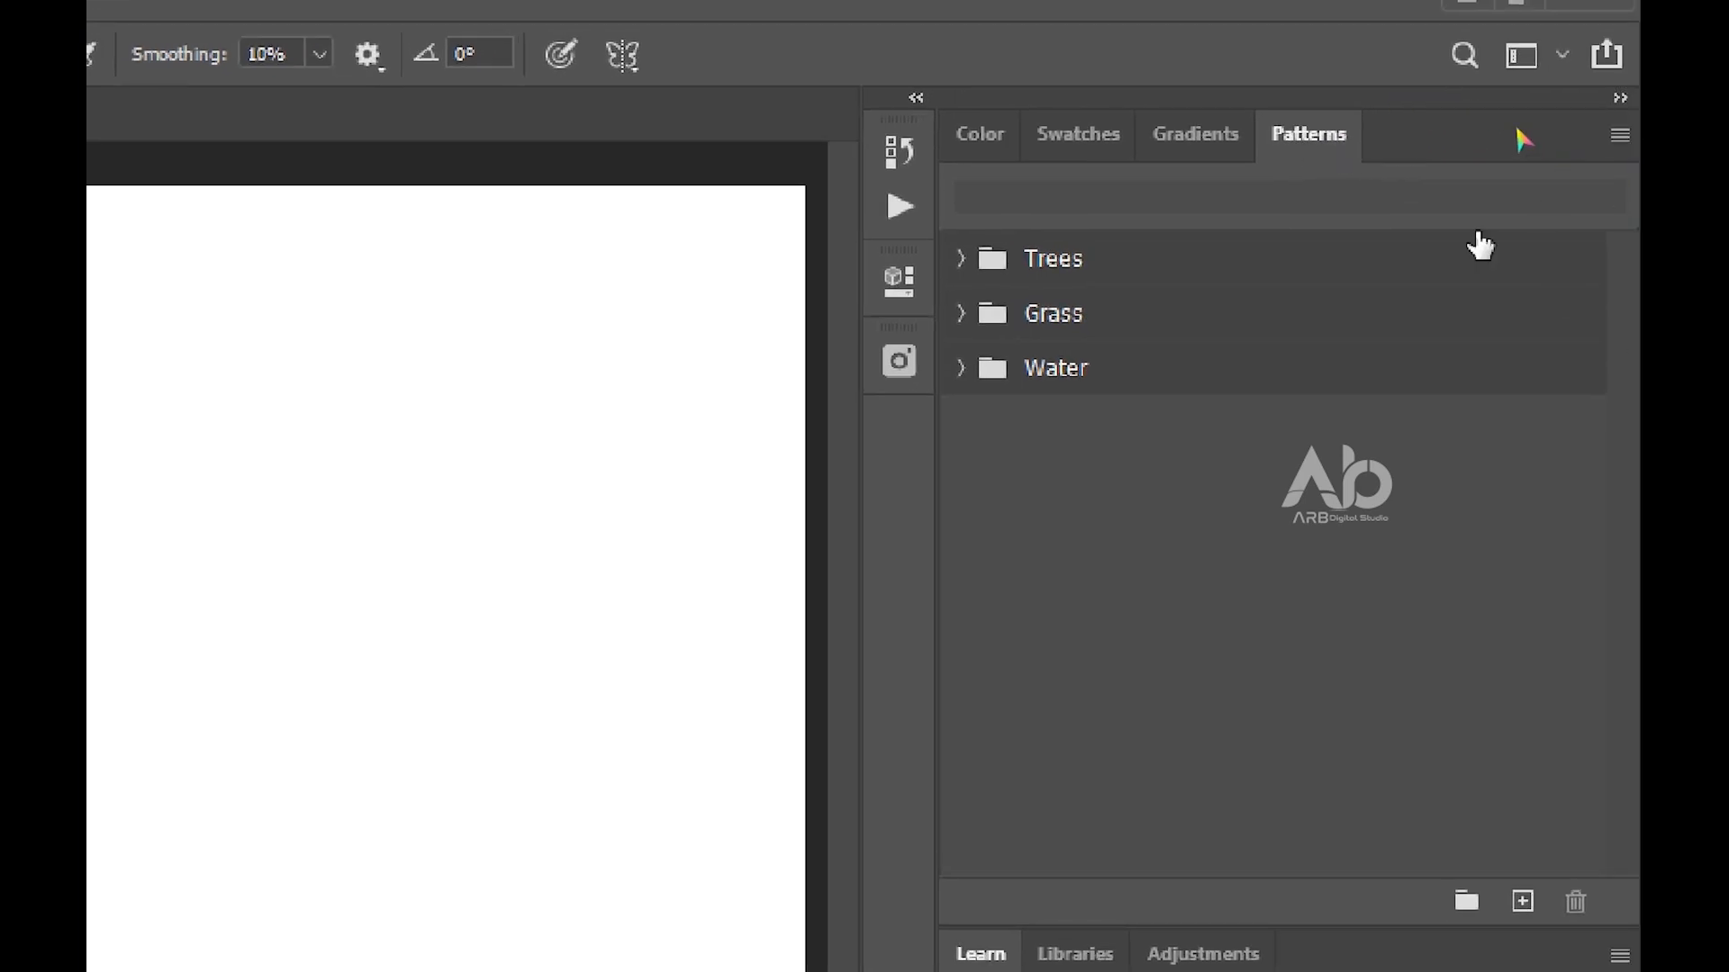
{"action": "left_click", "coordinate": [1331, 137]}
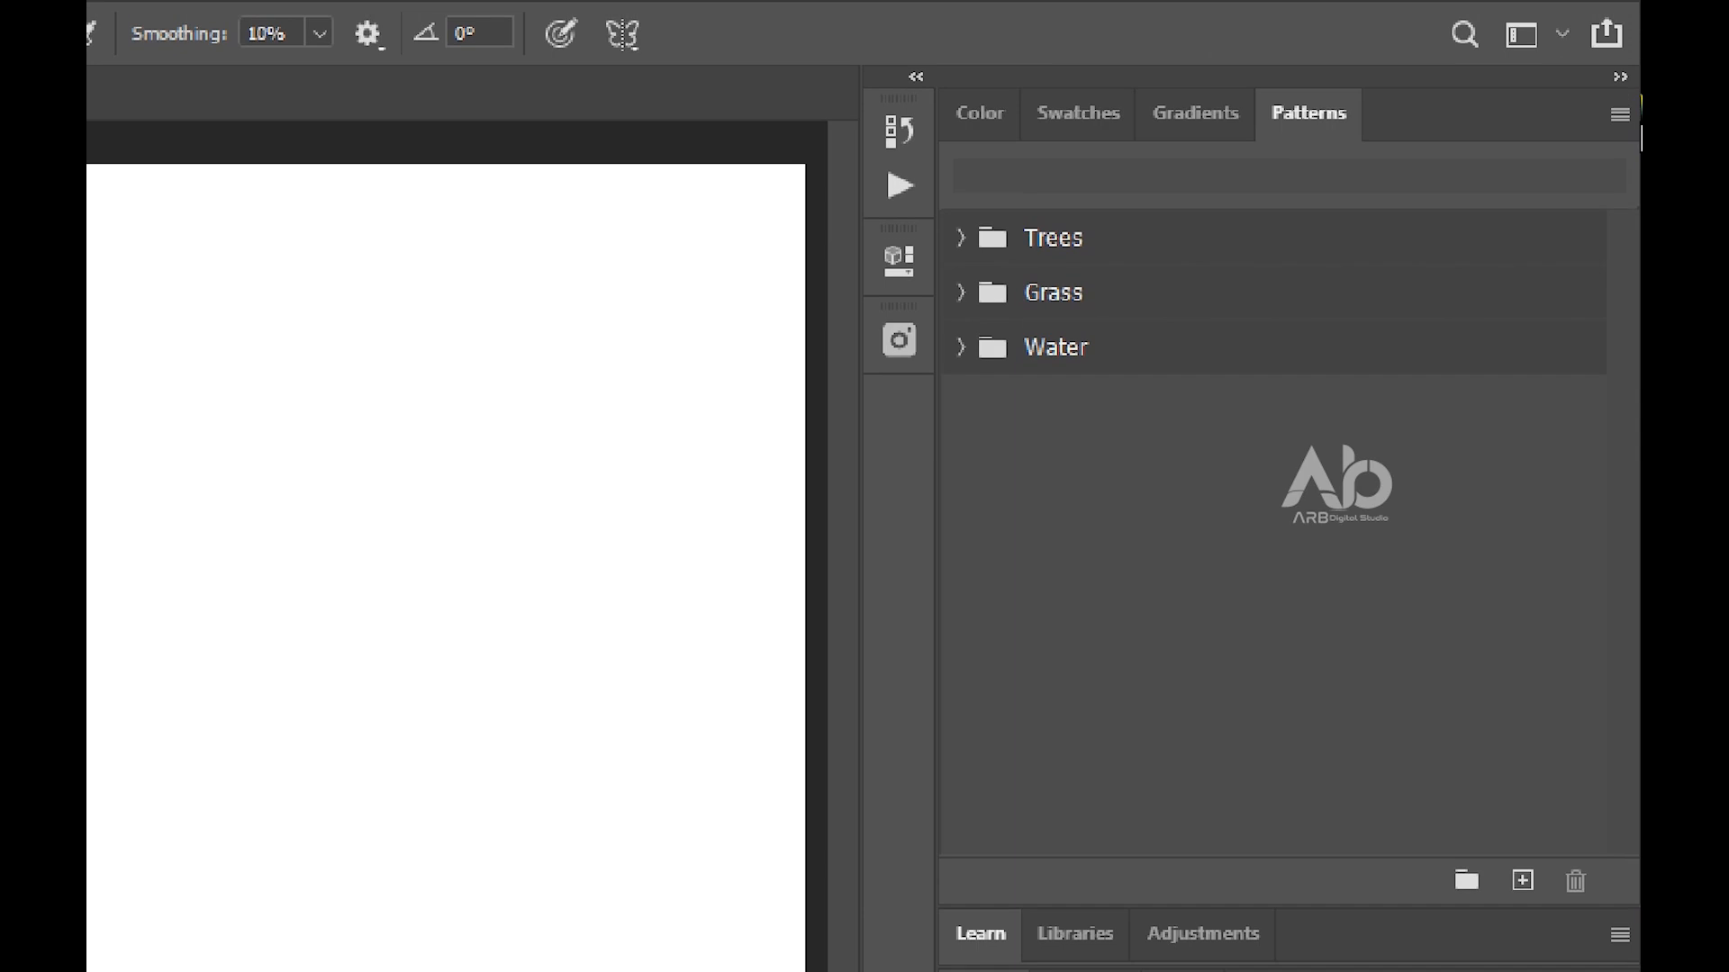
{"action": "left_click", "coordinate": [1619, 116]}
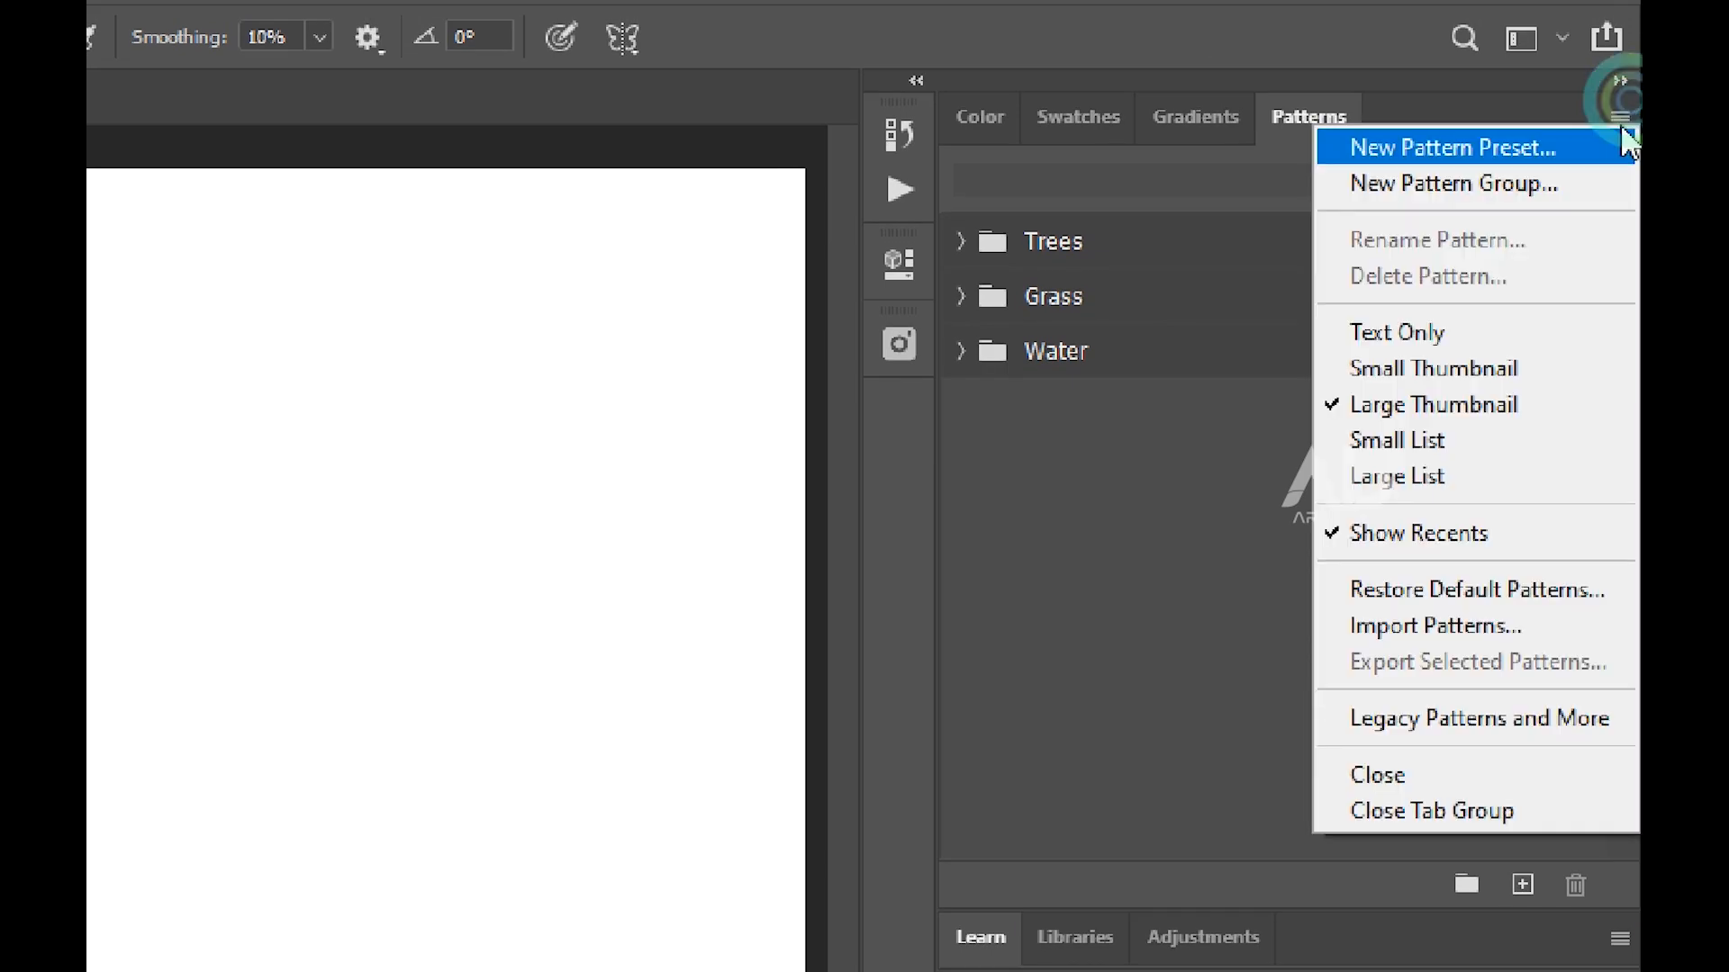
{"action": "left_click", "coordinate": [1477, 627]}
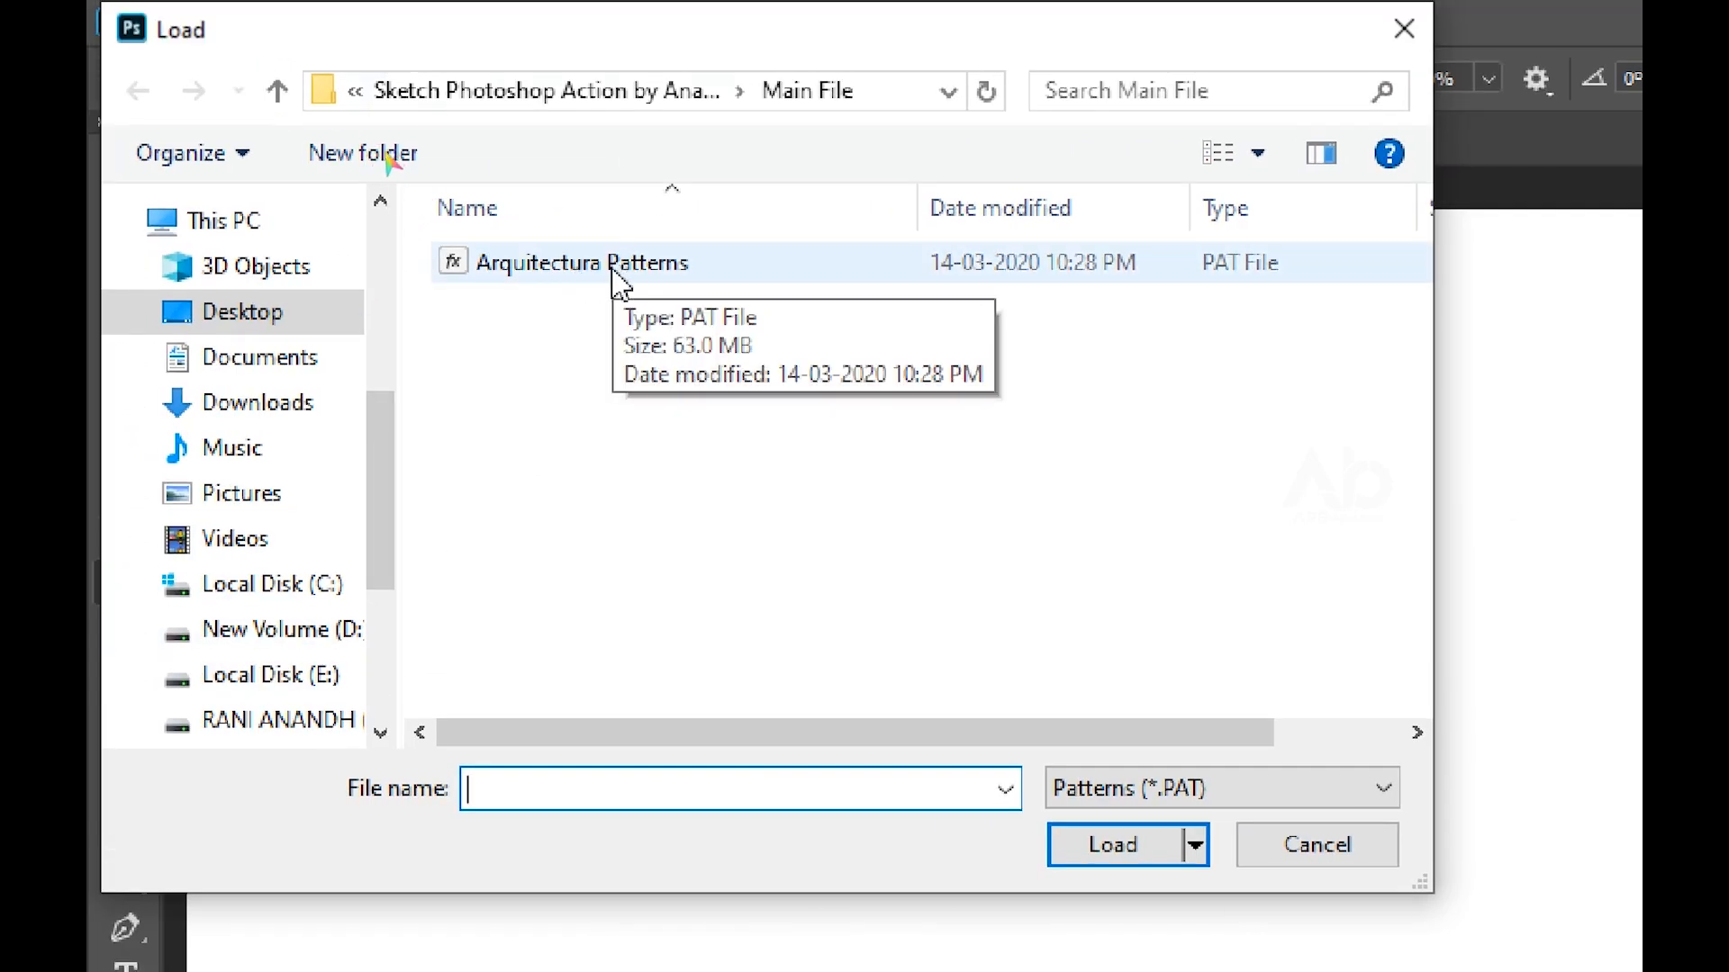
{"action": "left_click", "coordinate": [609, 270]}
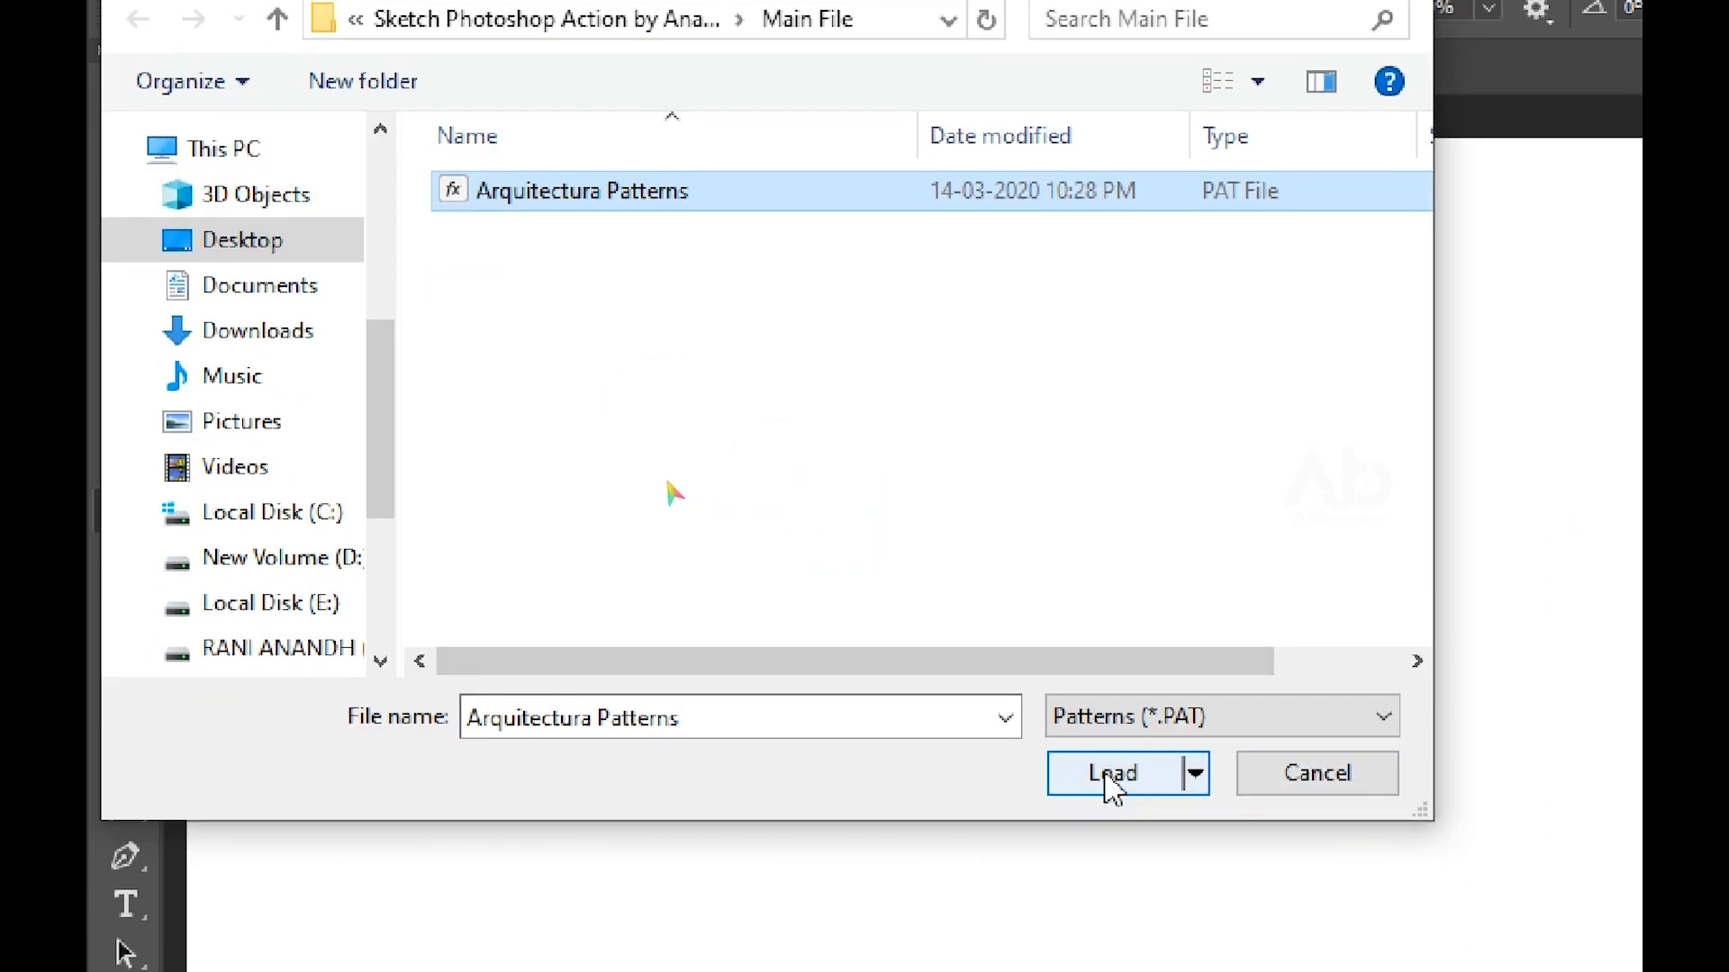
{"action": "left_click", "coordinate": [1108, 780]}
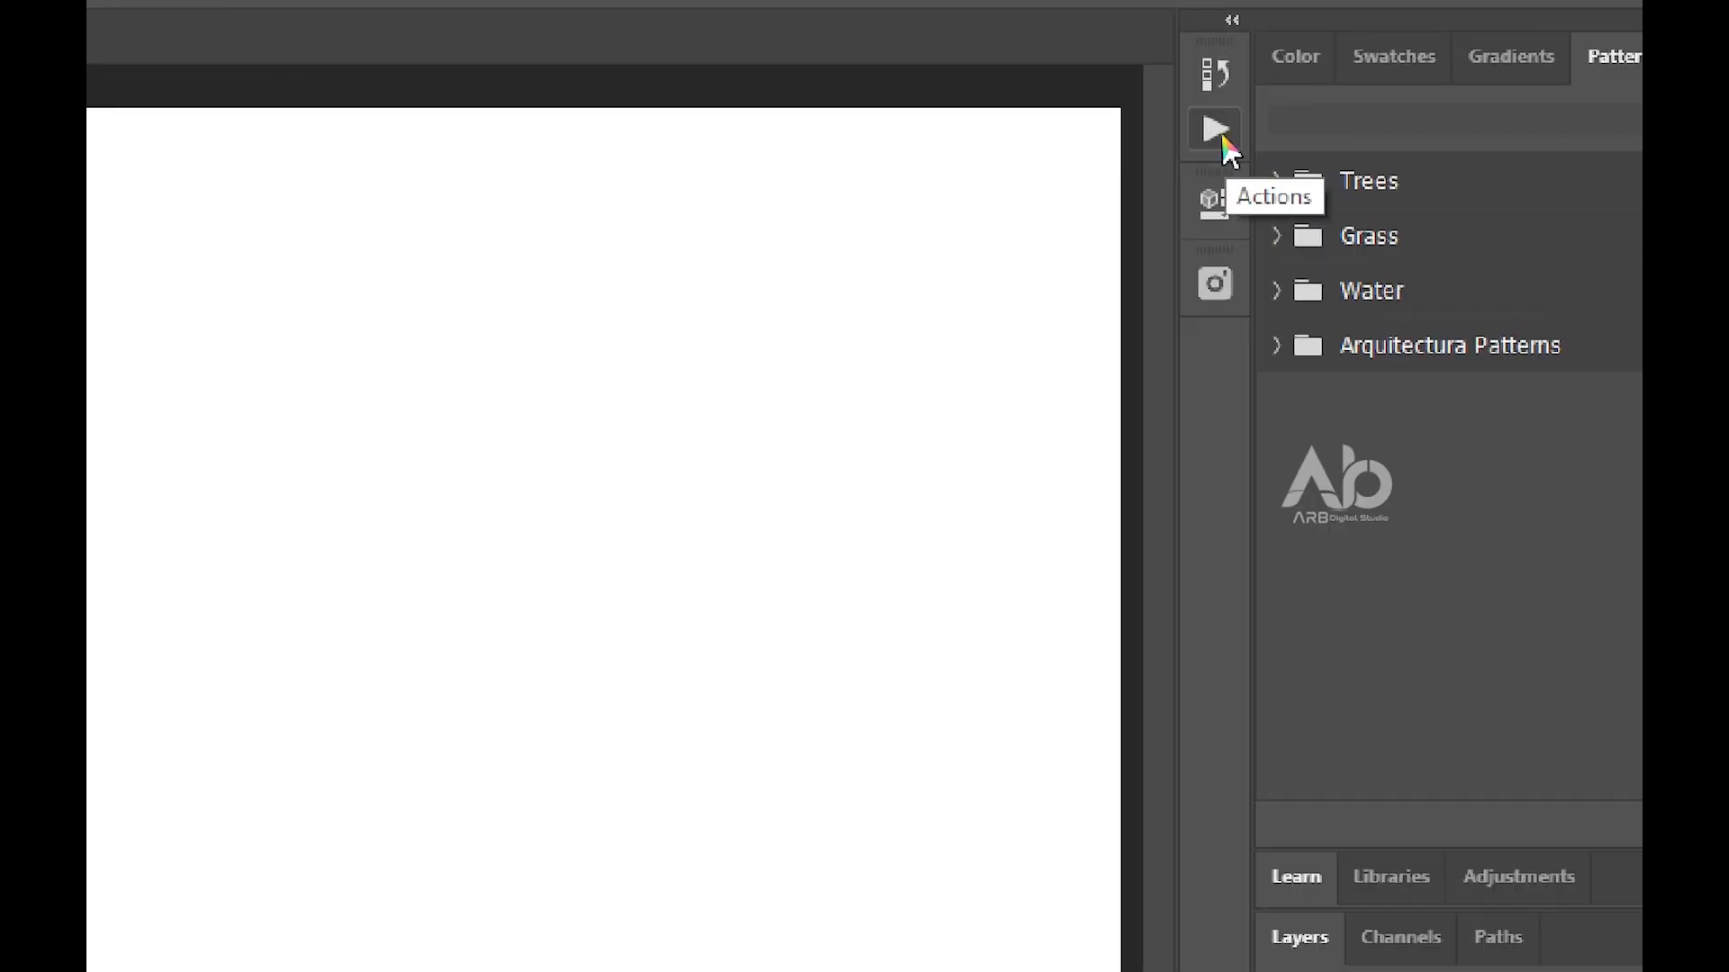
Load the Sketch Photoshop Action ATN file from Main File into the Actions panel, and collapse the panel
{"action": "left_click", "coordinate": [1214, 133]}
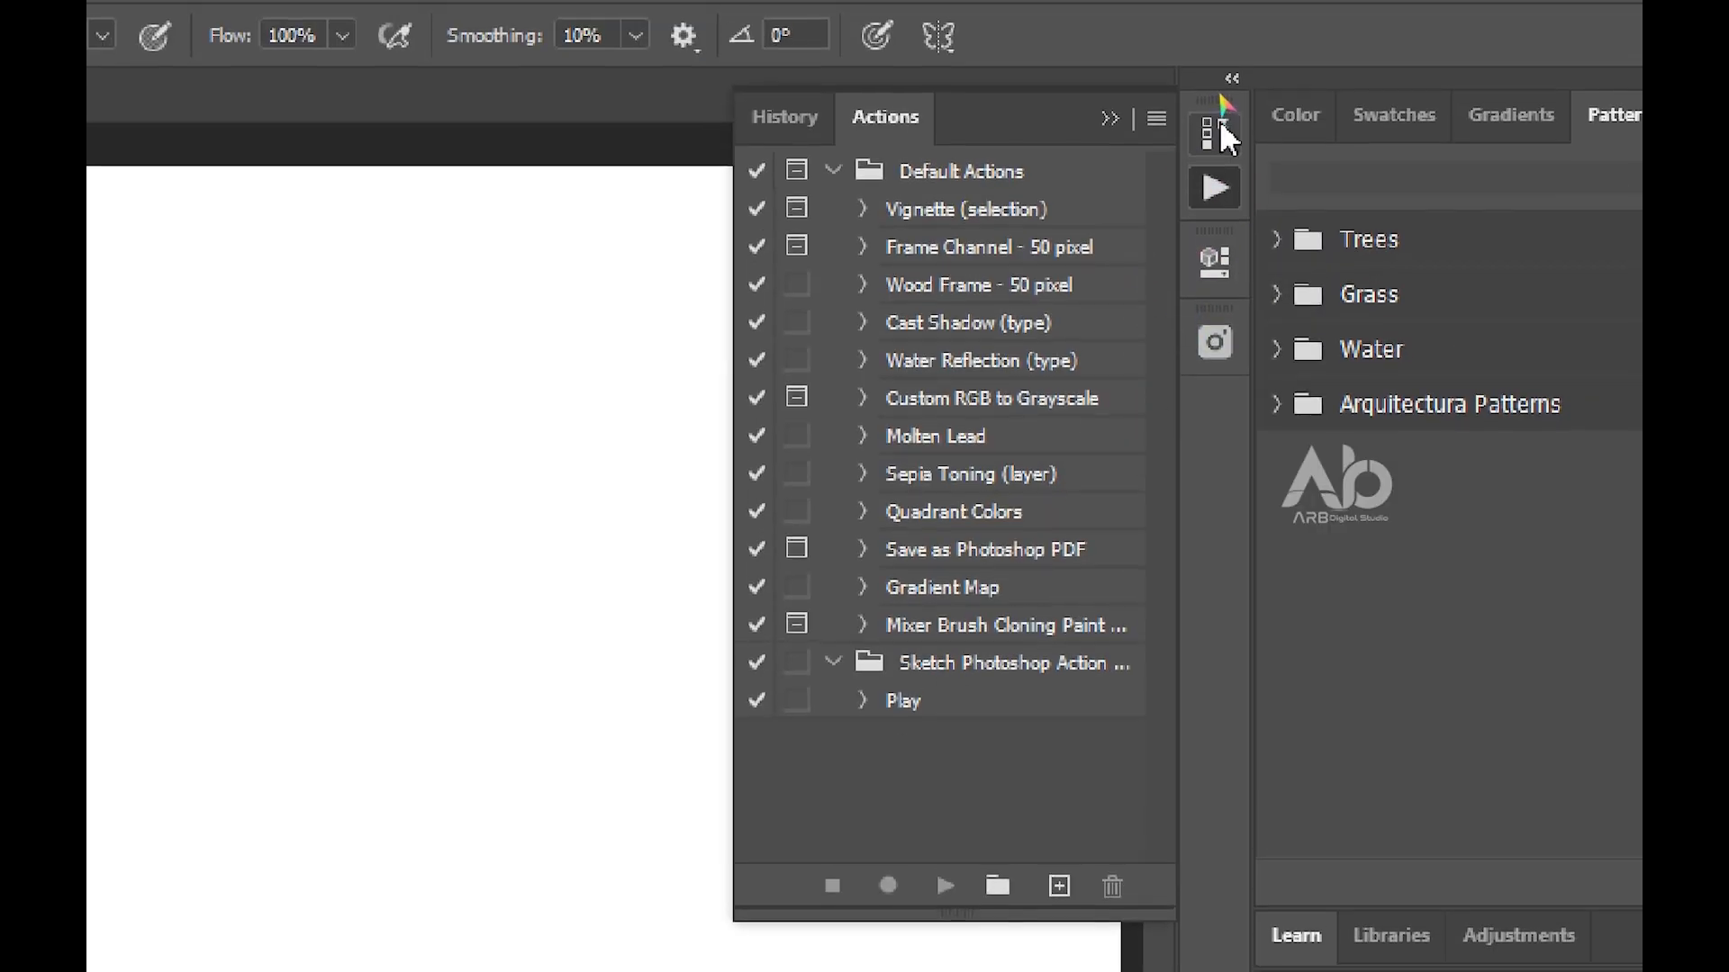
{"action": "left_click", "coordinate": [1157, 62]}
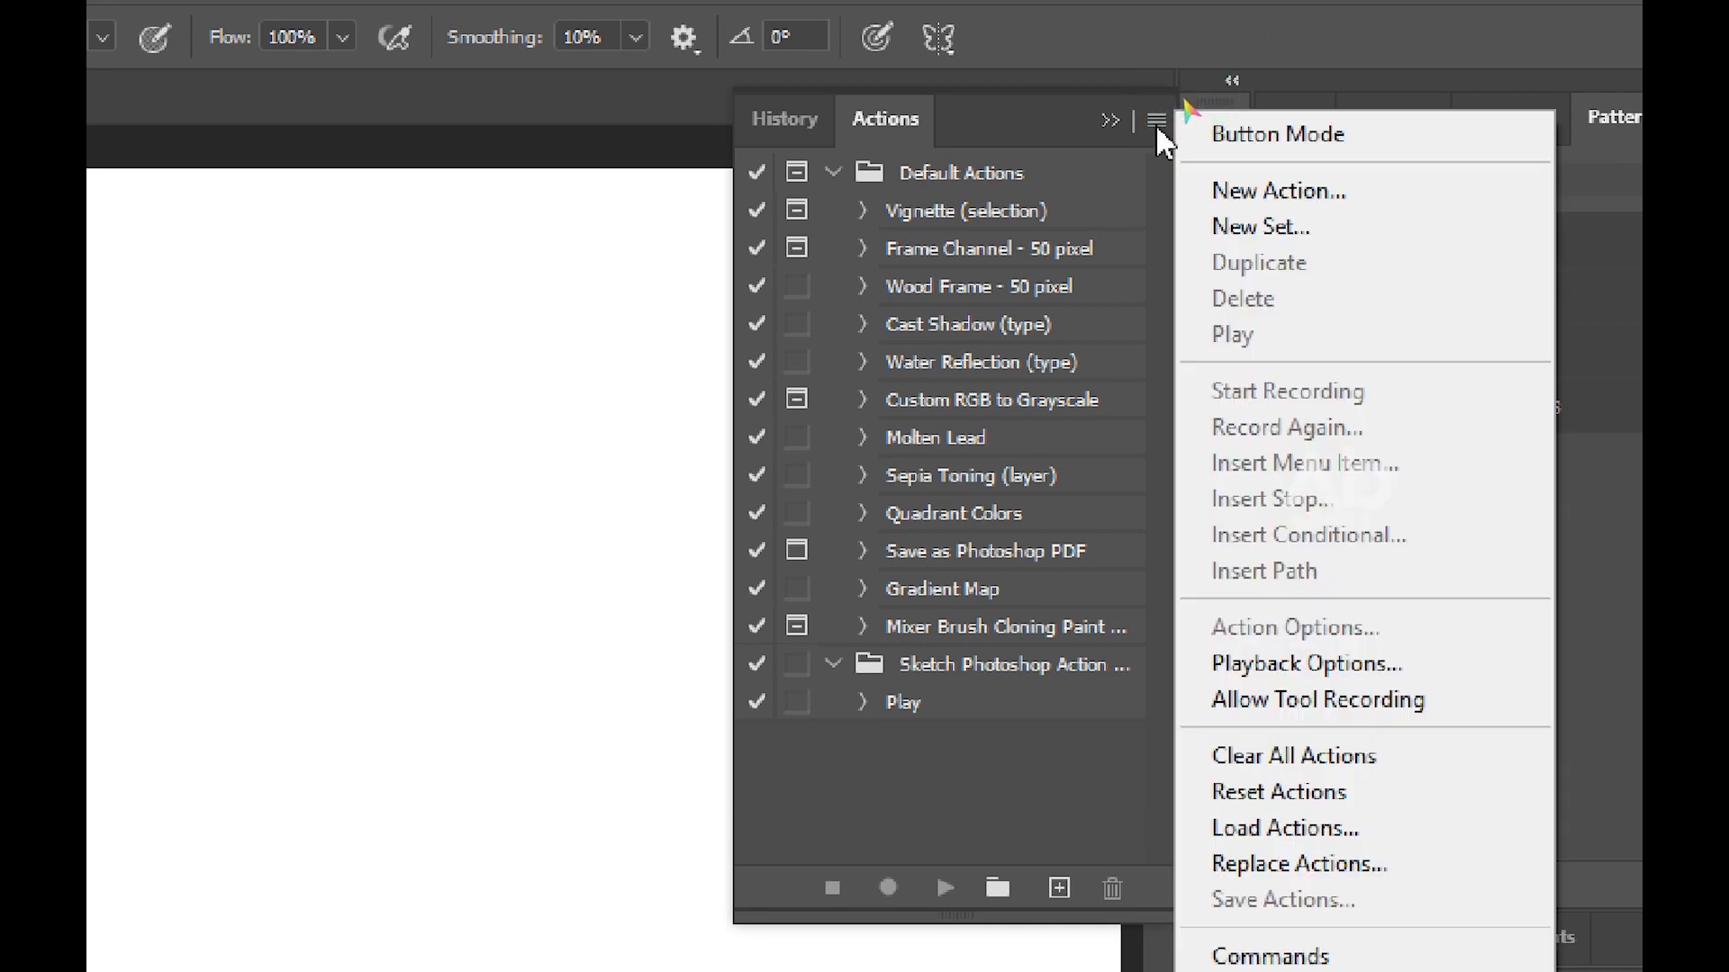
{"action": "left_click", "coordinate": [1346, 830]}
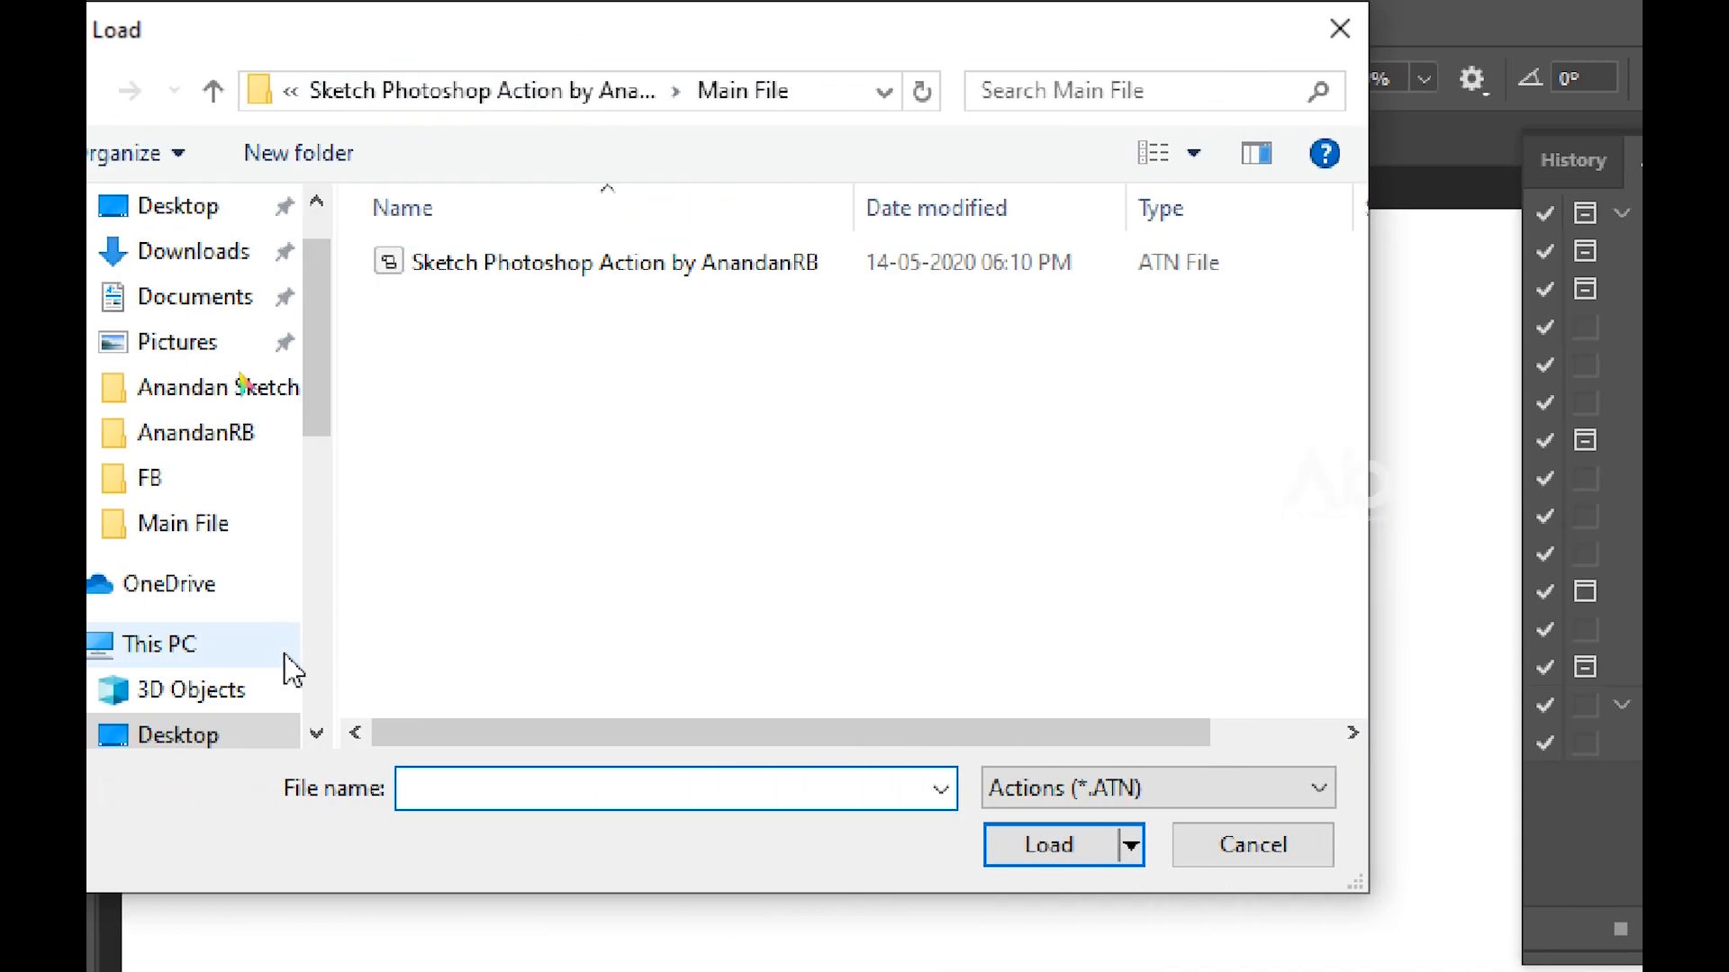
{"action": "left_click", "coordinate": [571, 262]}
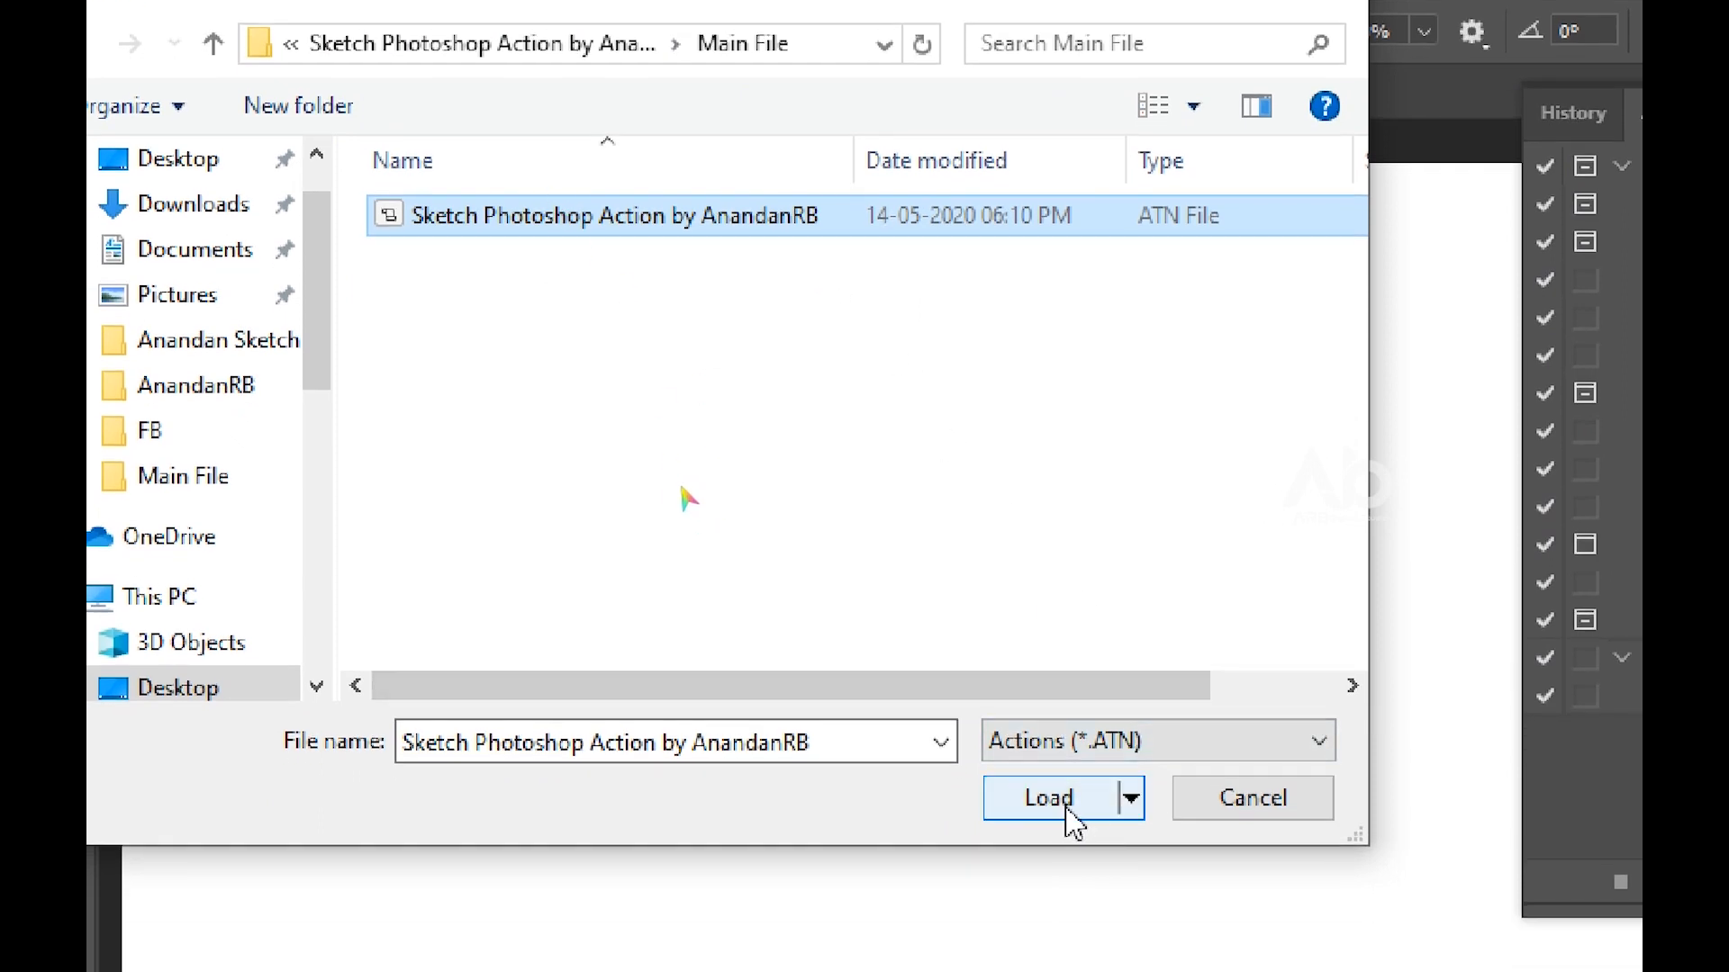
{"action": "left_click", "coordinate": [1066, 808]}
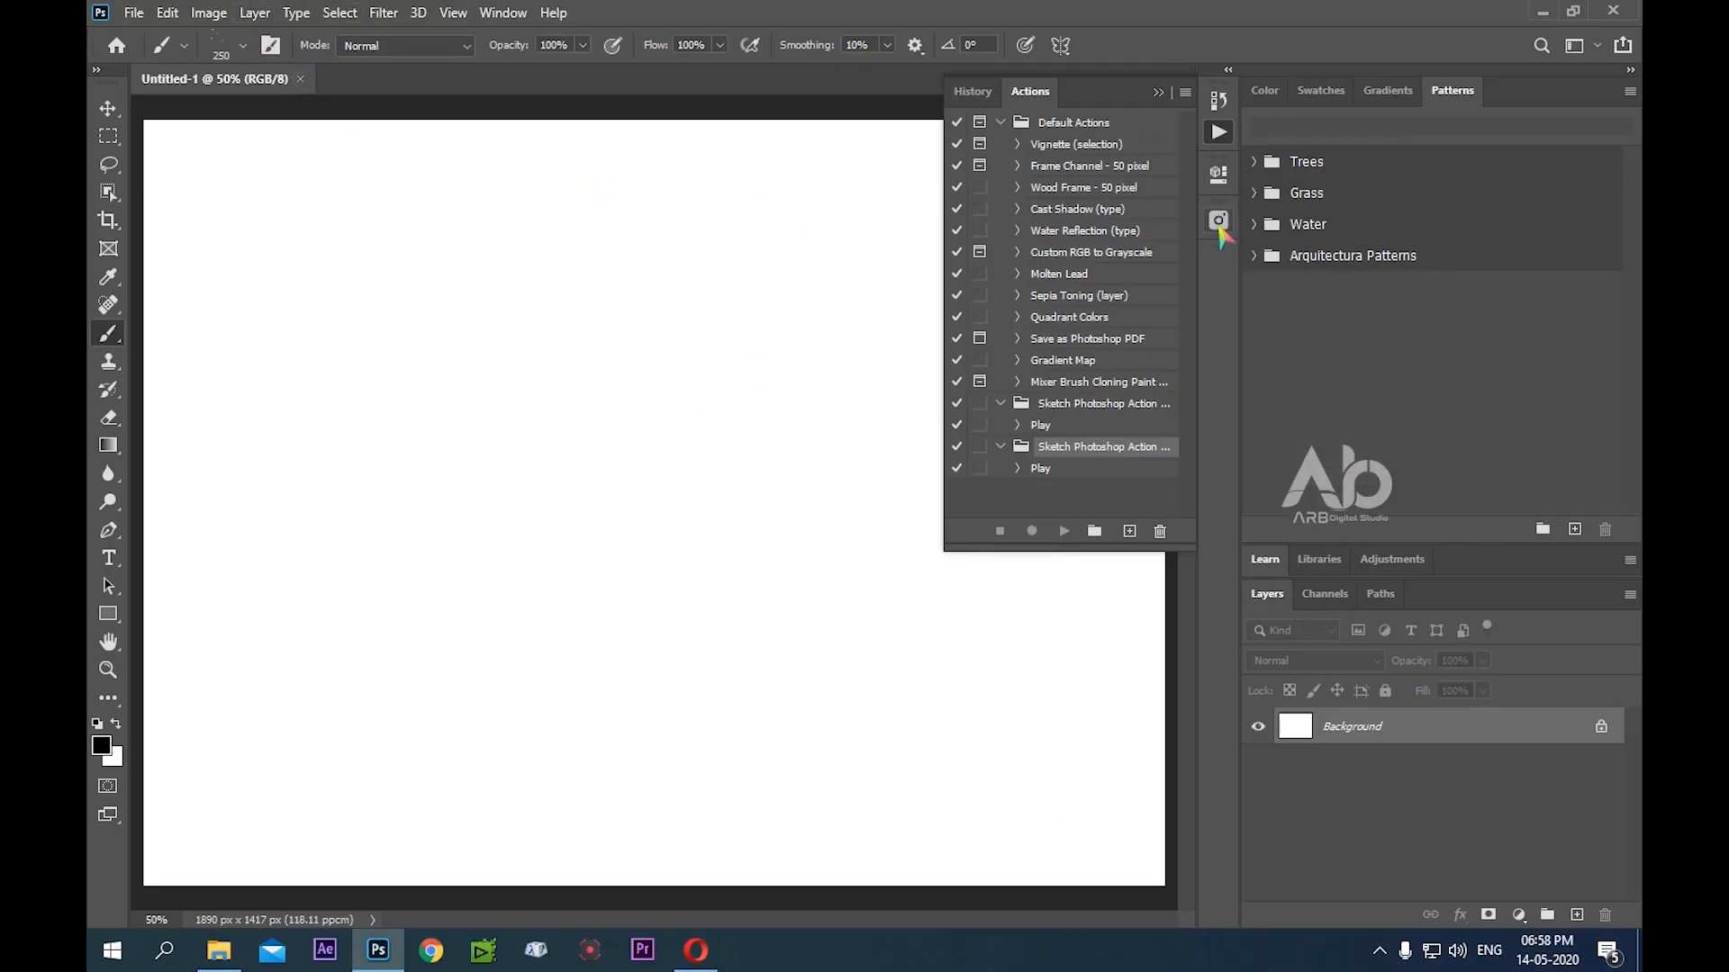
{"action": "left_click", "coordinate": [1219, 133]}
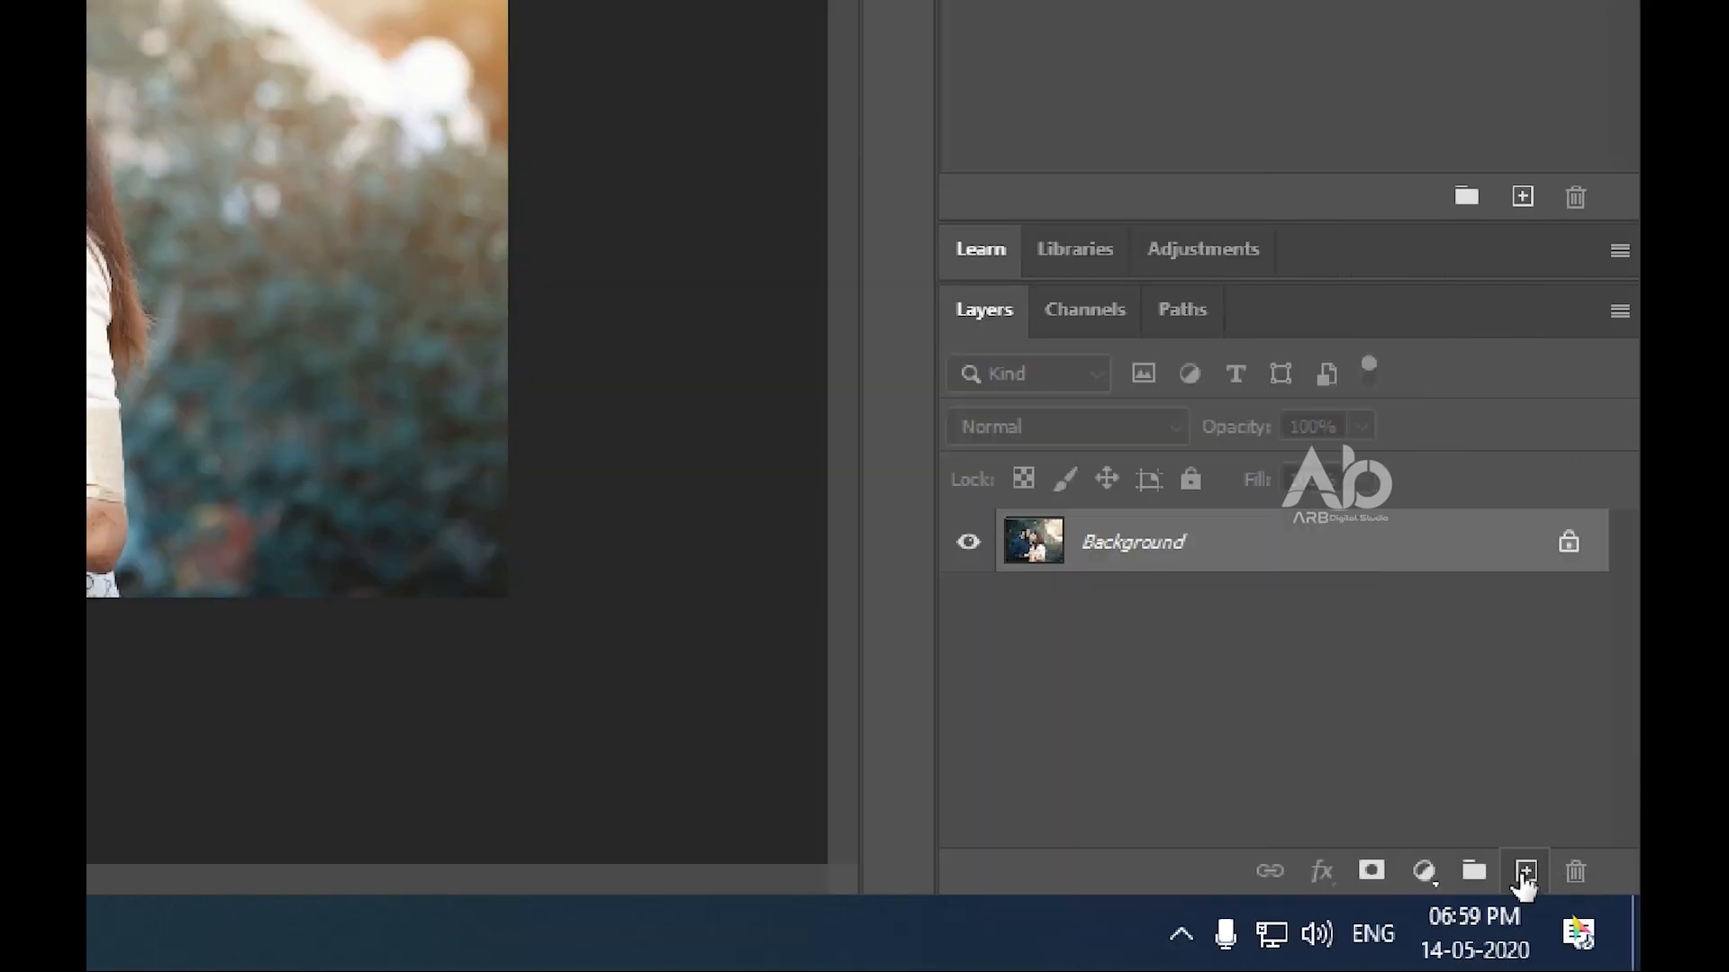
Create a new empty layer above the Background and name it area
{"action": "left_click", "coordinate": [1524, 871]}
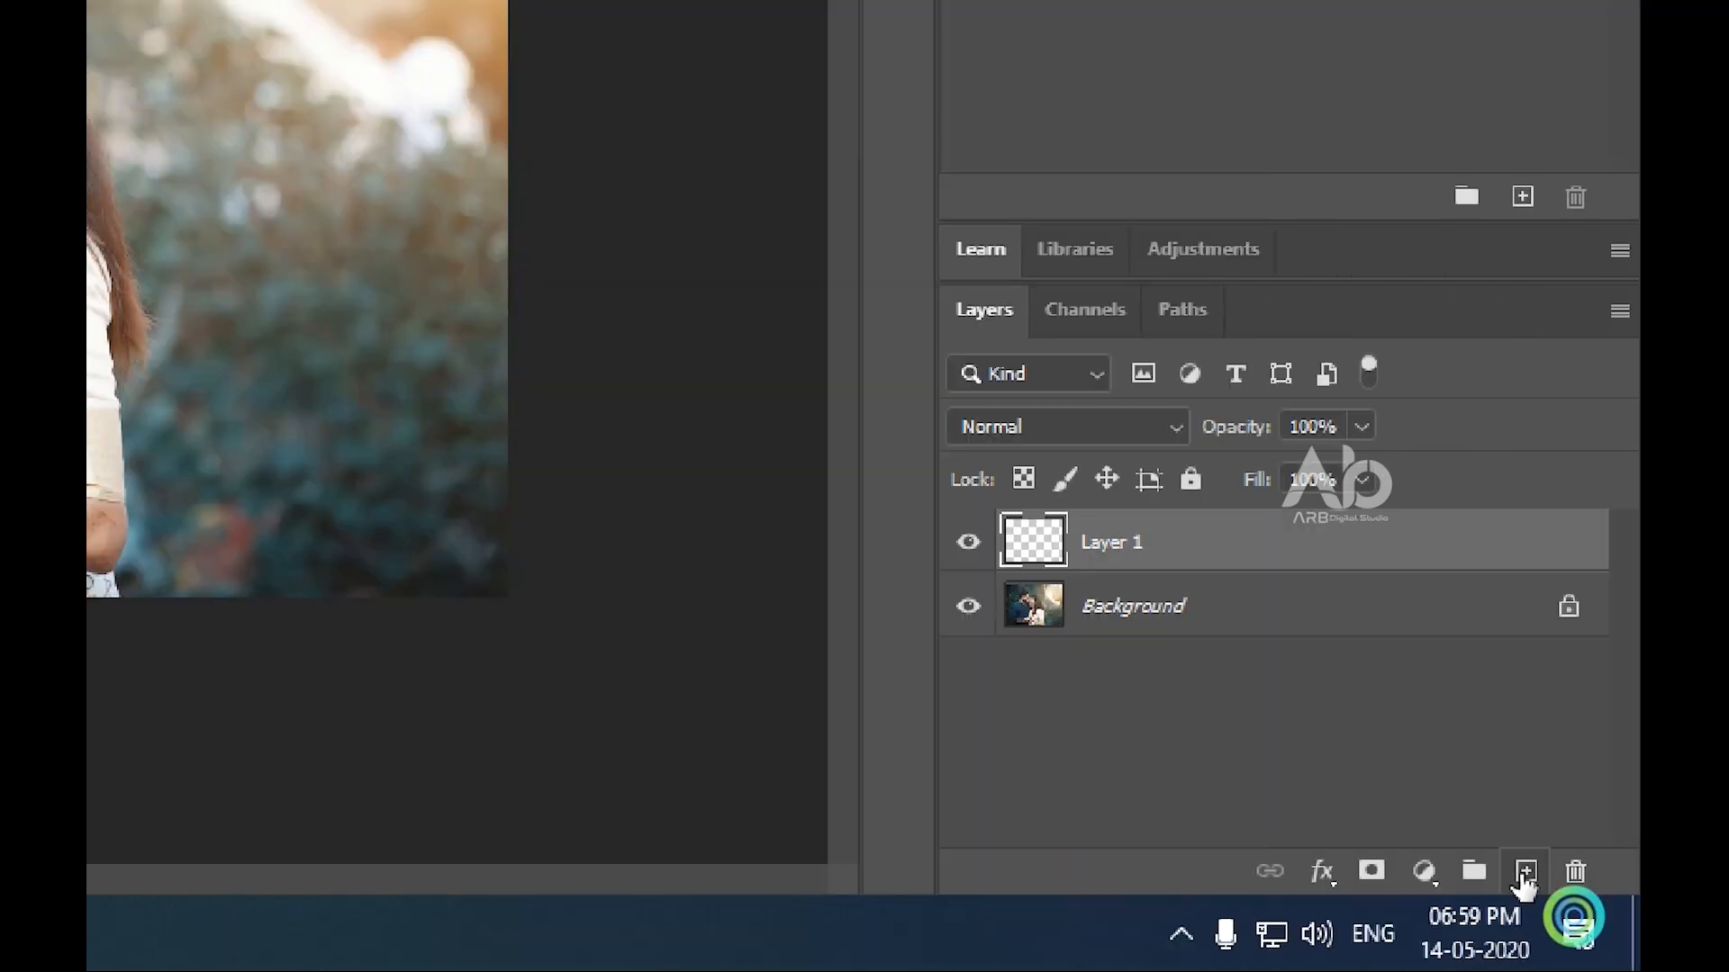
{"action": "double_click", "coordinate": [1112, 544]}
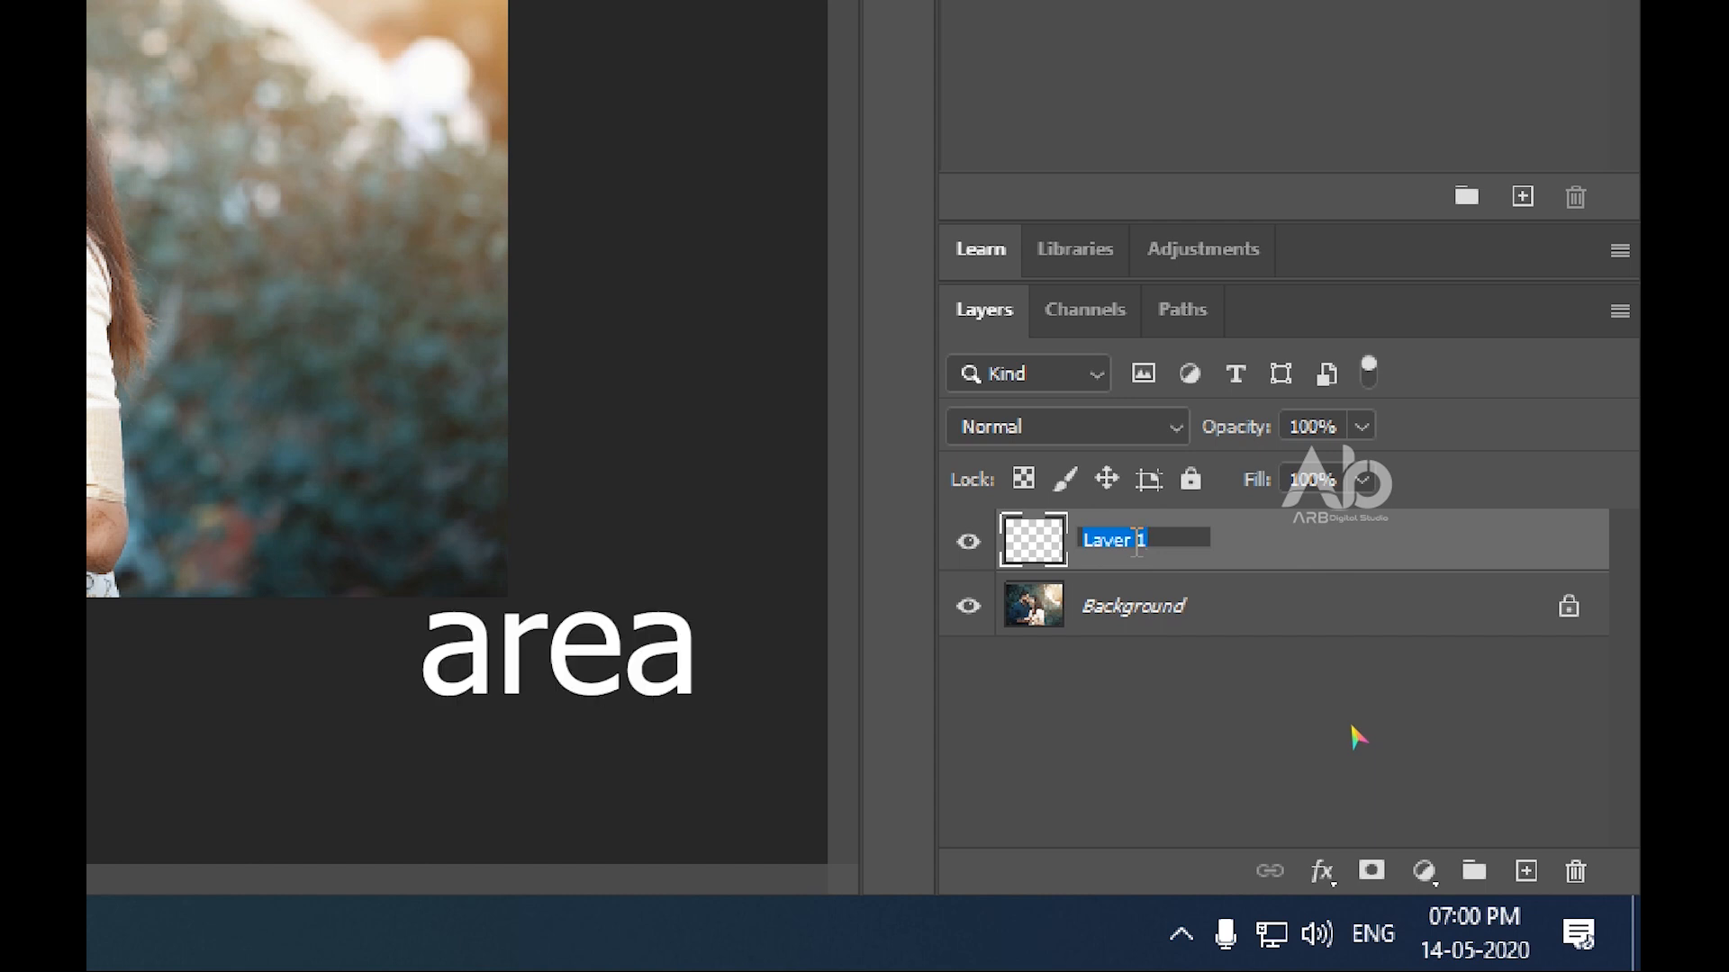
{"action": "type", "text": "area"}
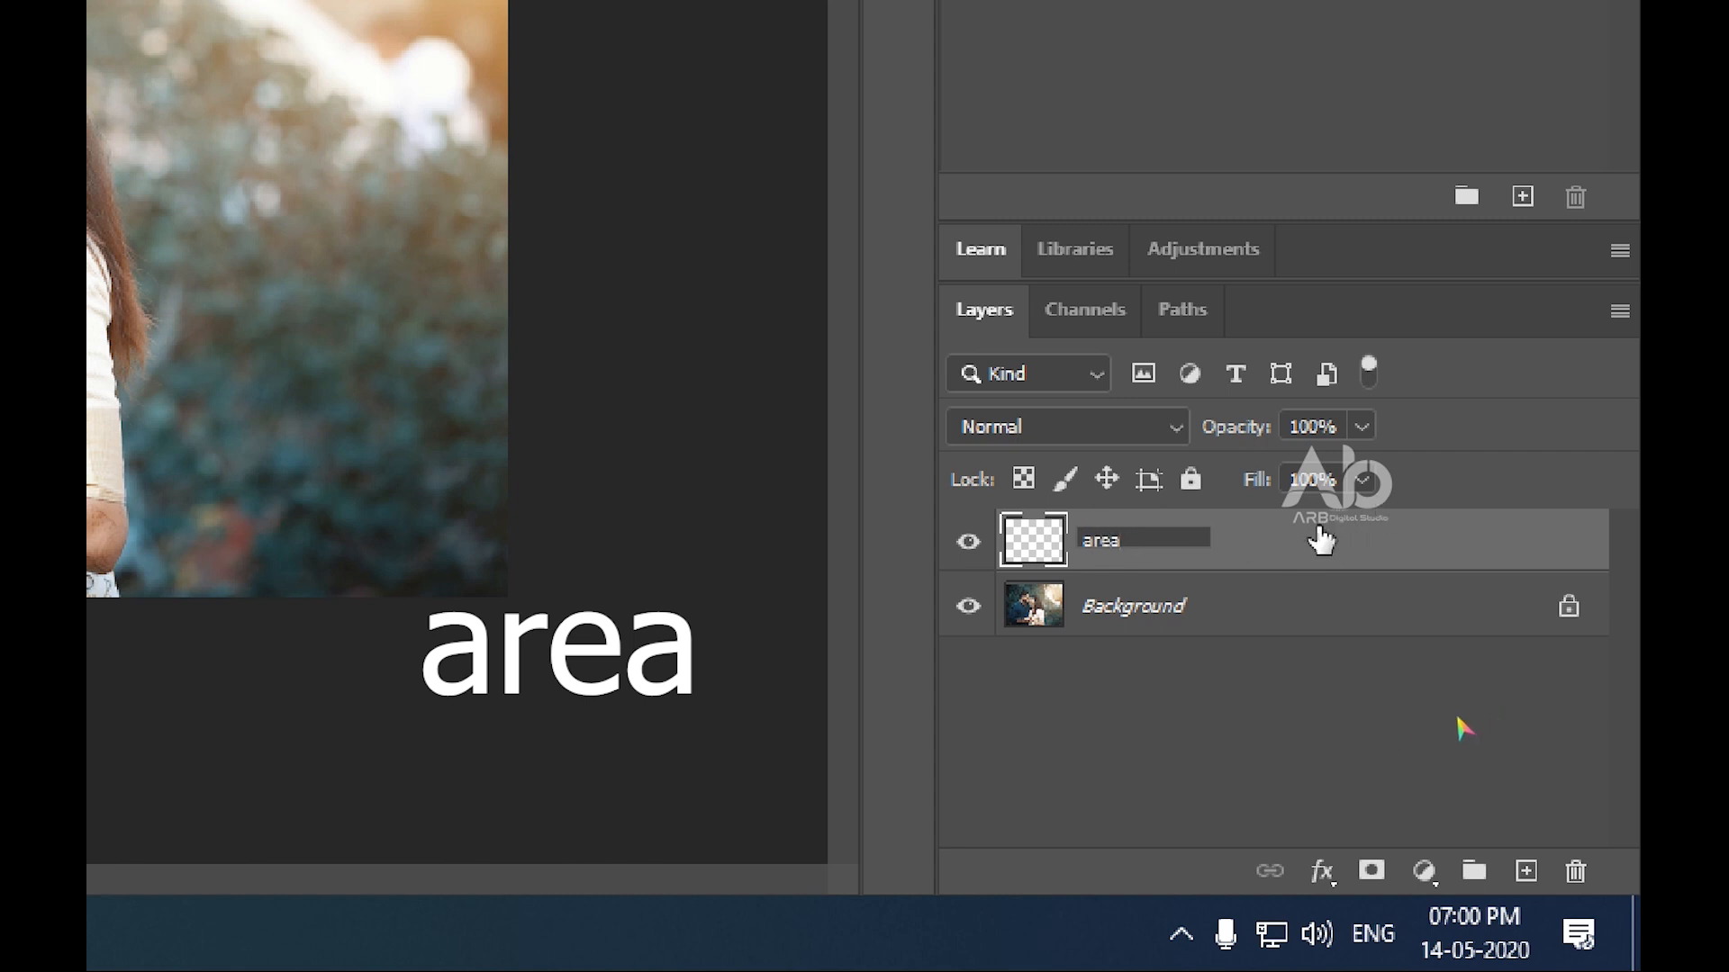
{"action": "left_click", "coordinate": [1318, 533]}
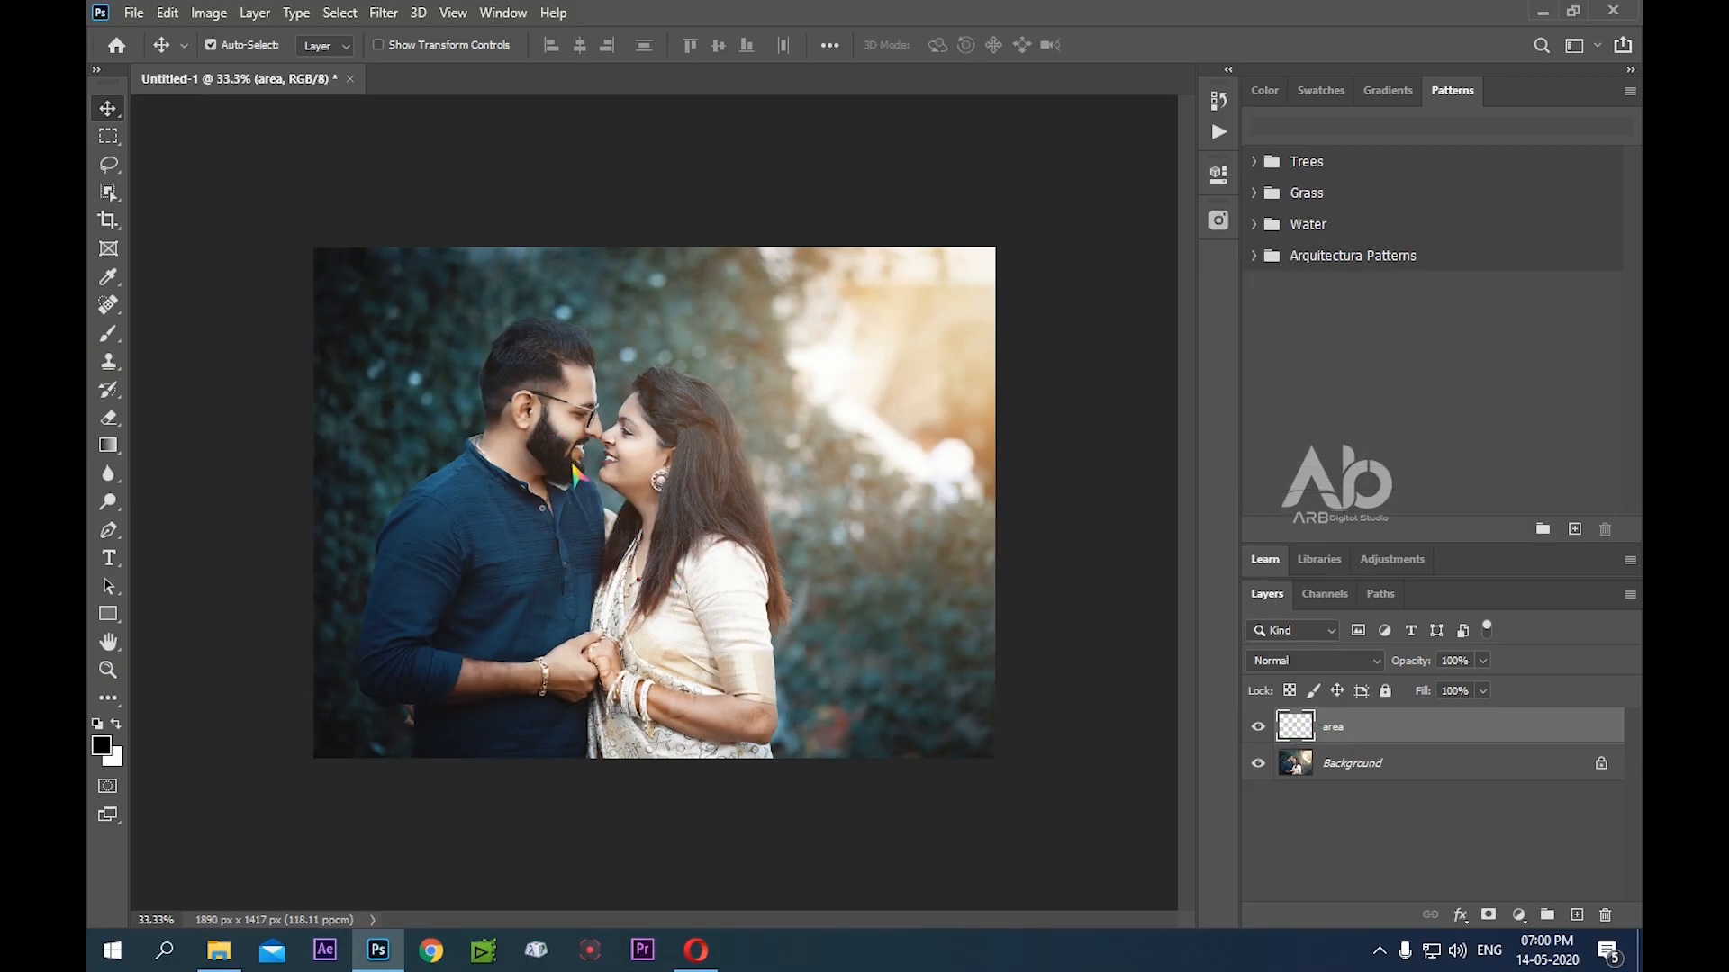
Select the couple on the Background layer with the Object Selection tool, using a rectangle around both people
{"action": "left_click", "coordinate": [1341, 761]}
{"action": "left_click", "coordinate": [436, 397]}
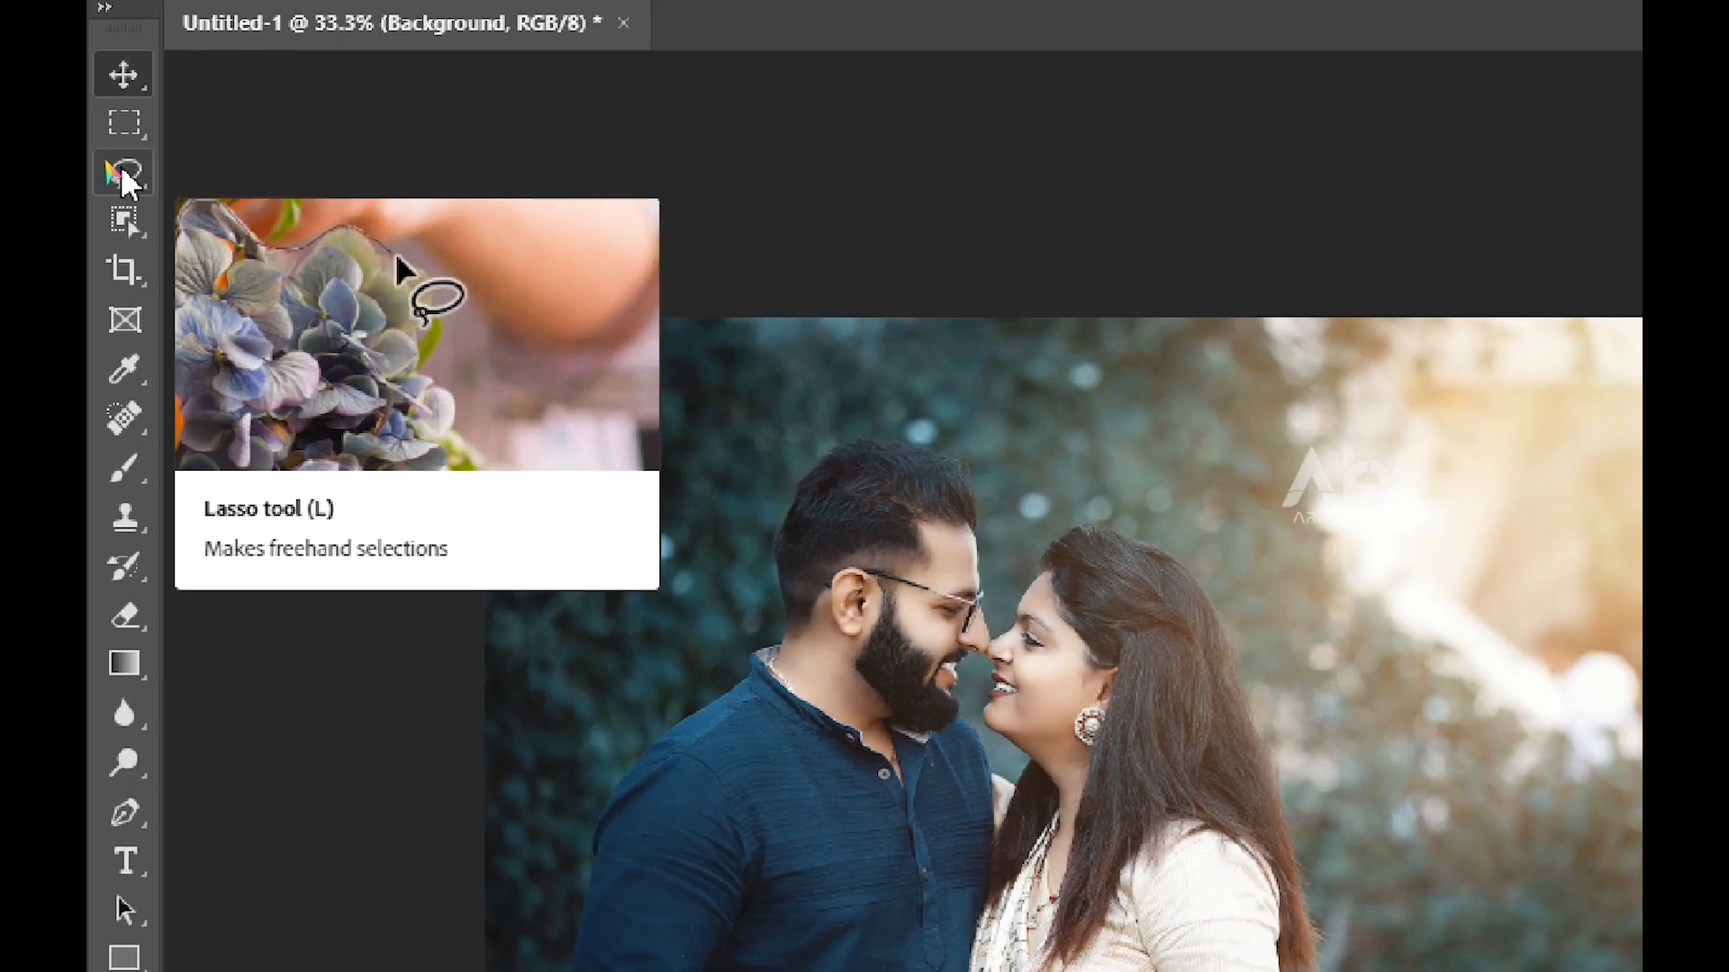
{"action": "right_click", "coordinate": [110, 169]}
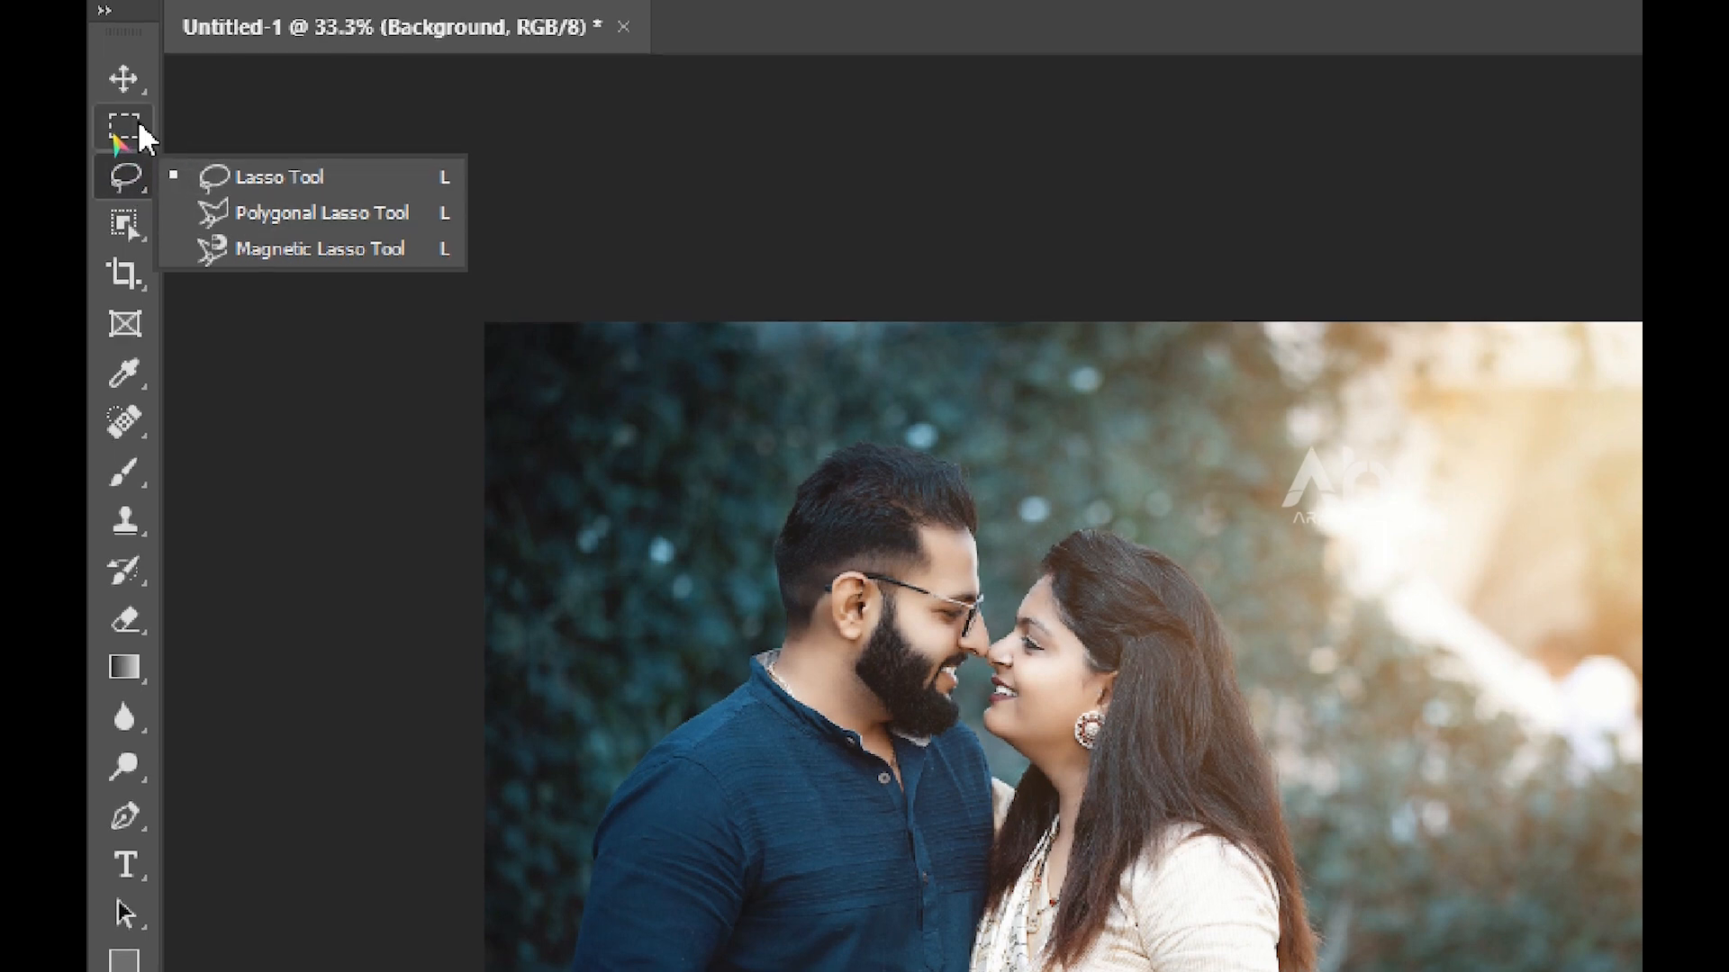
{"action": "right_click", "coordinate": [131, 230]}
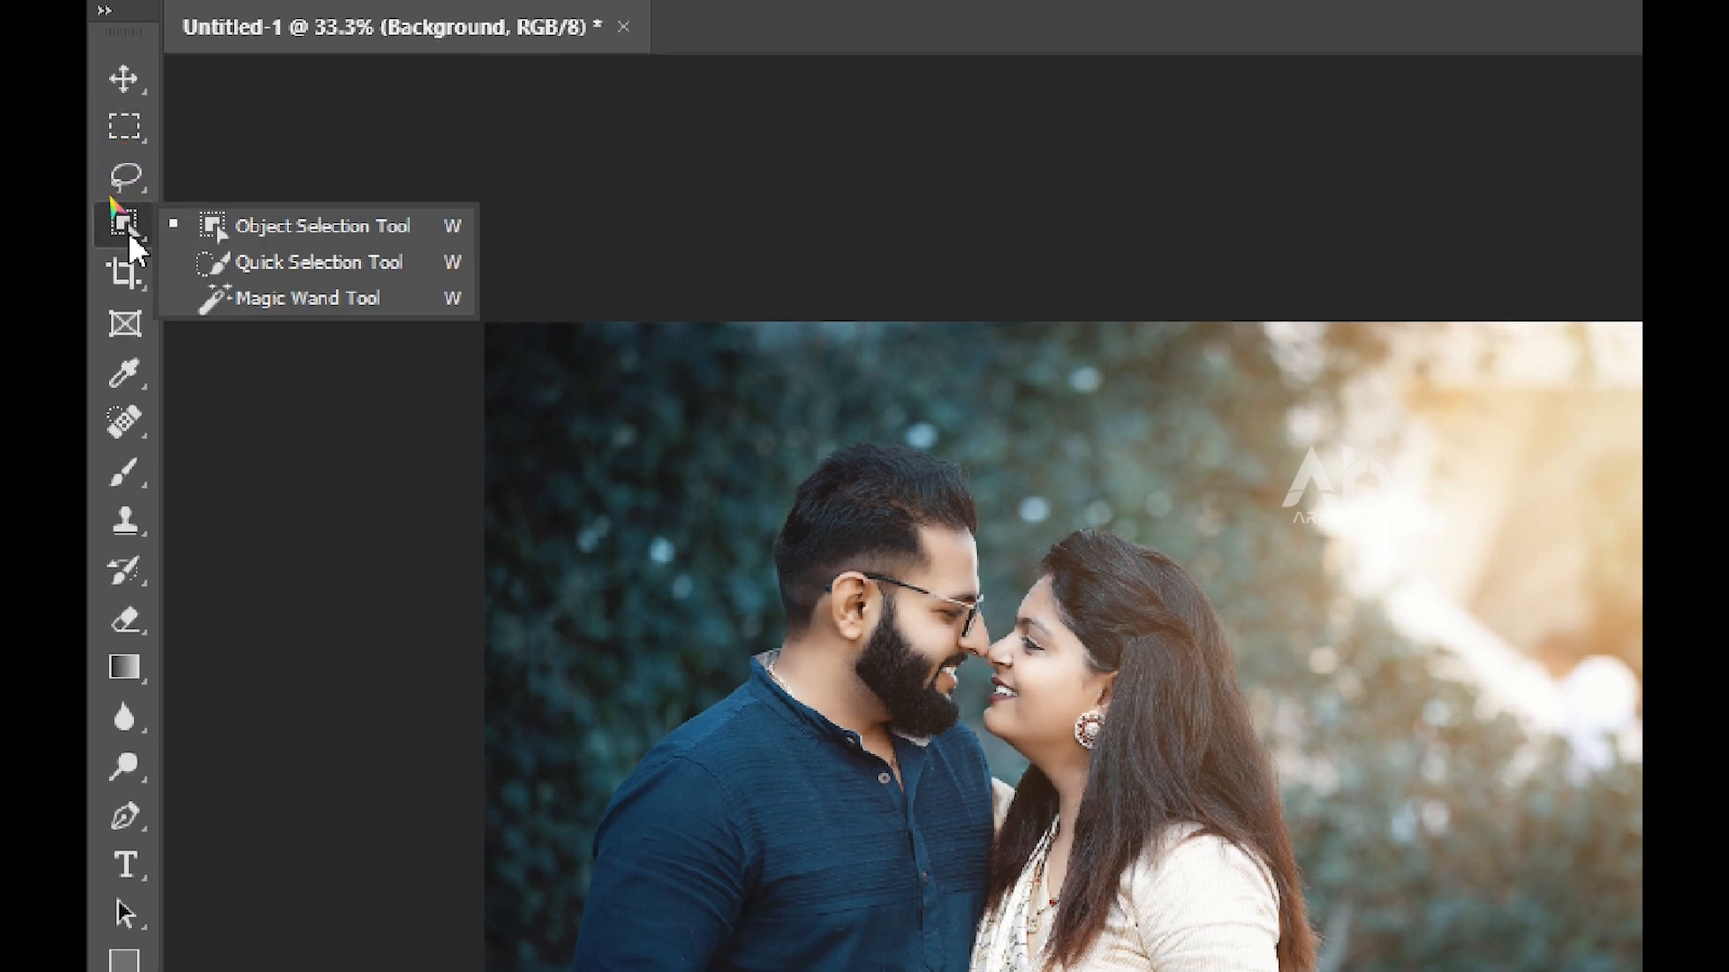
{"action": "left_click", "coordinate": [275, 262]}
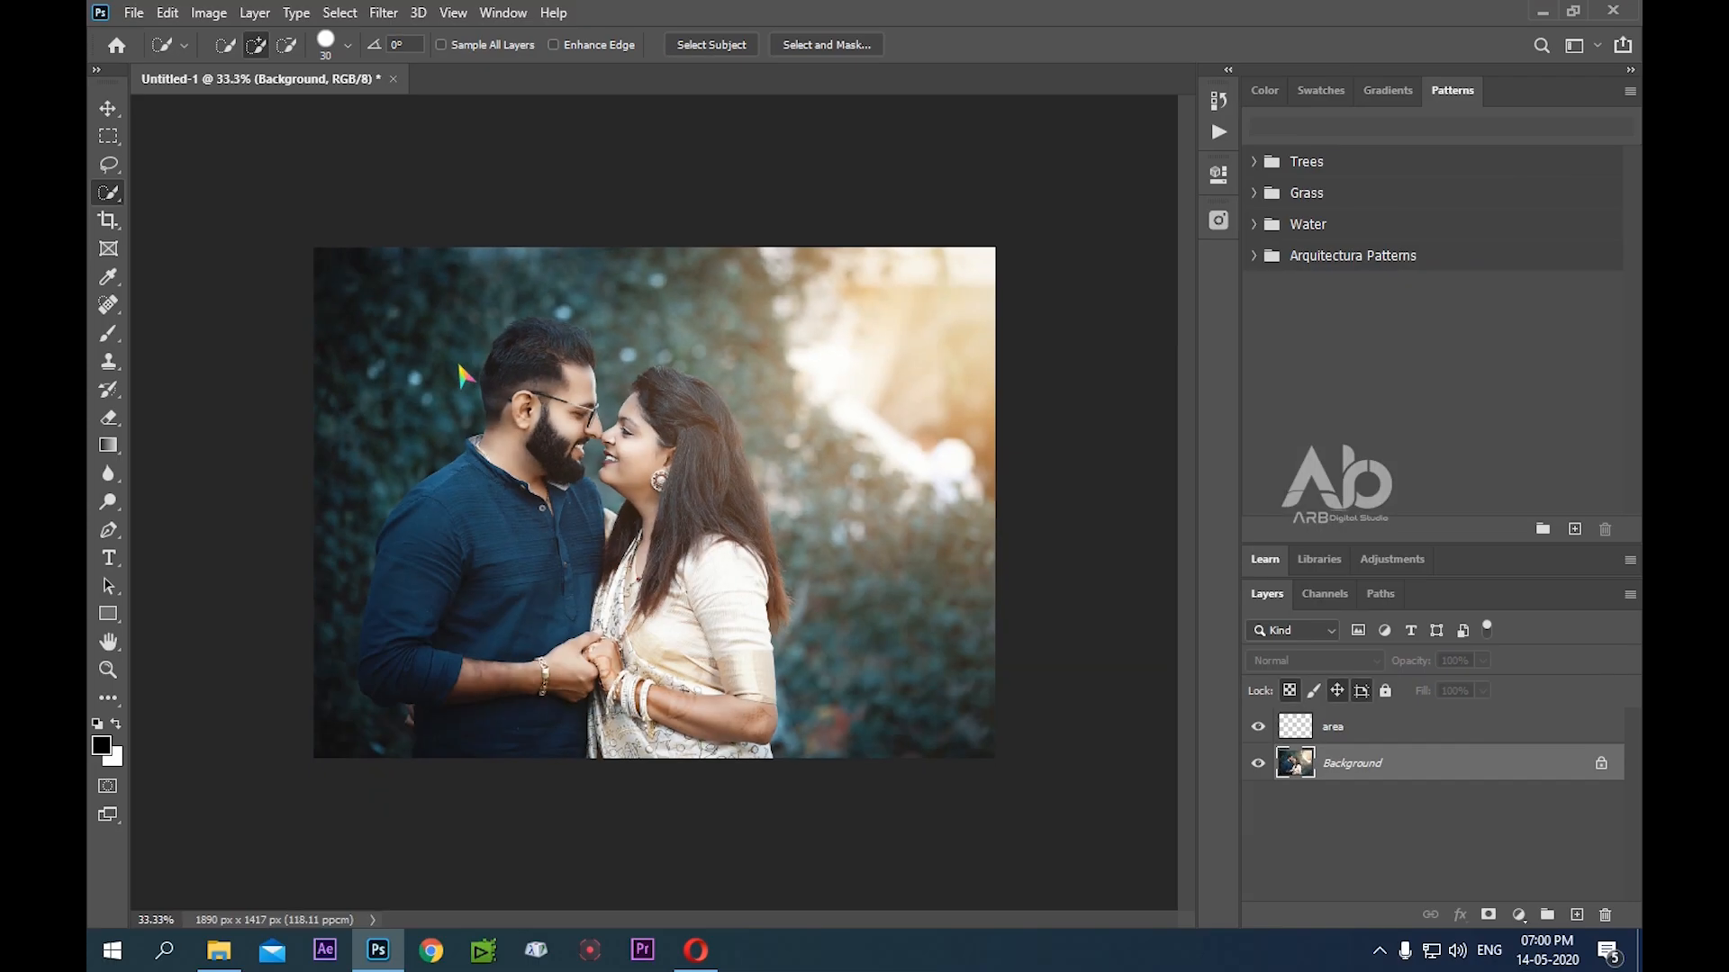
{"action": "mouse_move", "coordinate": [513, 357]}
{"action": "left_mouse_down"}
{"action": "mouse_move", "coordinate": [661, 624]}
{"action": "mouse_move", "coordinate": [692, 732]}
{"action": "mouse_move", "coordinate": [425, 755]}
{"action": "mouse_move", "coordinate": [425, 697]}
{"action": "mouse_move", "coordinate": [384, 651]}
{"action": "mouse_move", "coordinate": [385, 590]}
{"action": "mouse_move", "coordinate": [401, 539]}
{"action": "mouse_move", "coordinate": [451, 522]}
{"action": "left_mouse_up"}
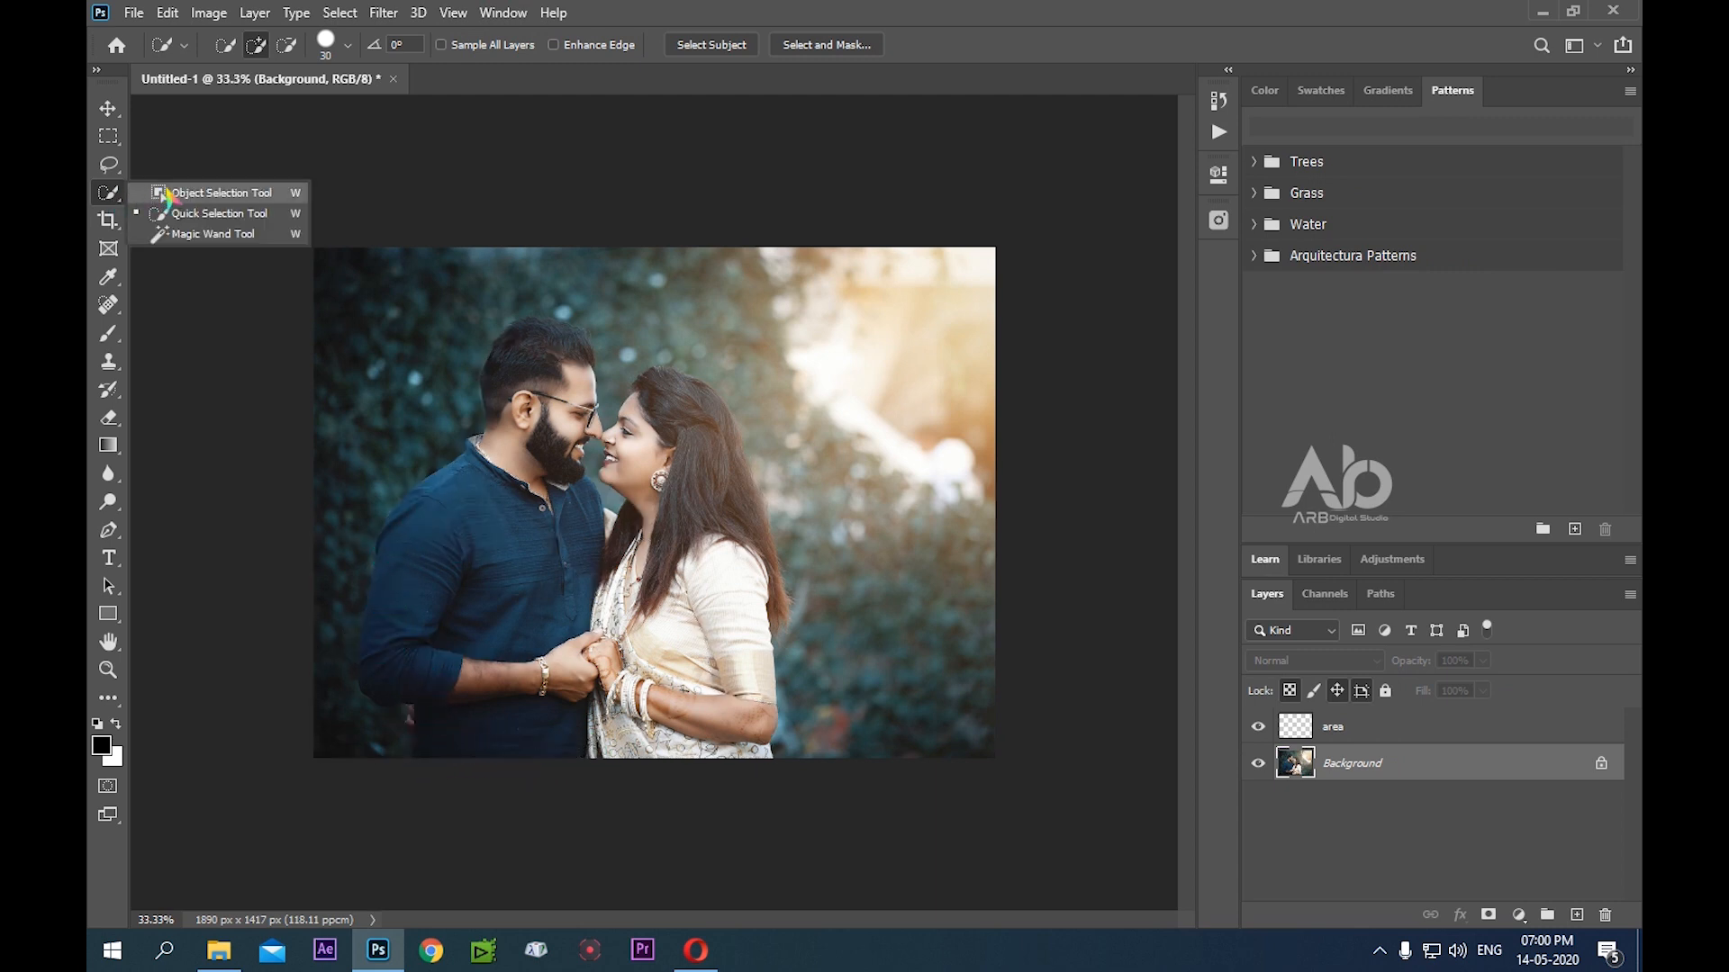
{"action": "left_click", "coordinate": [172, 195]}
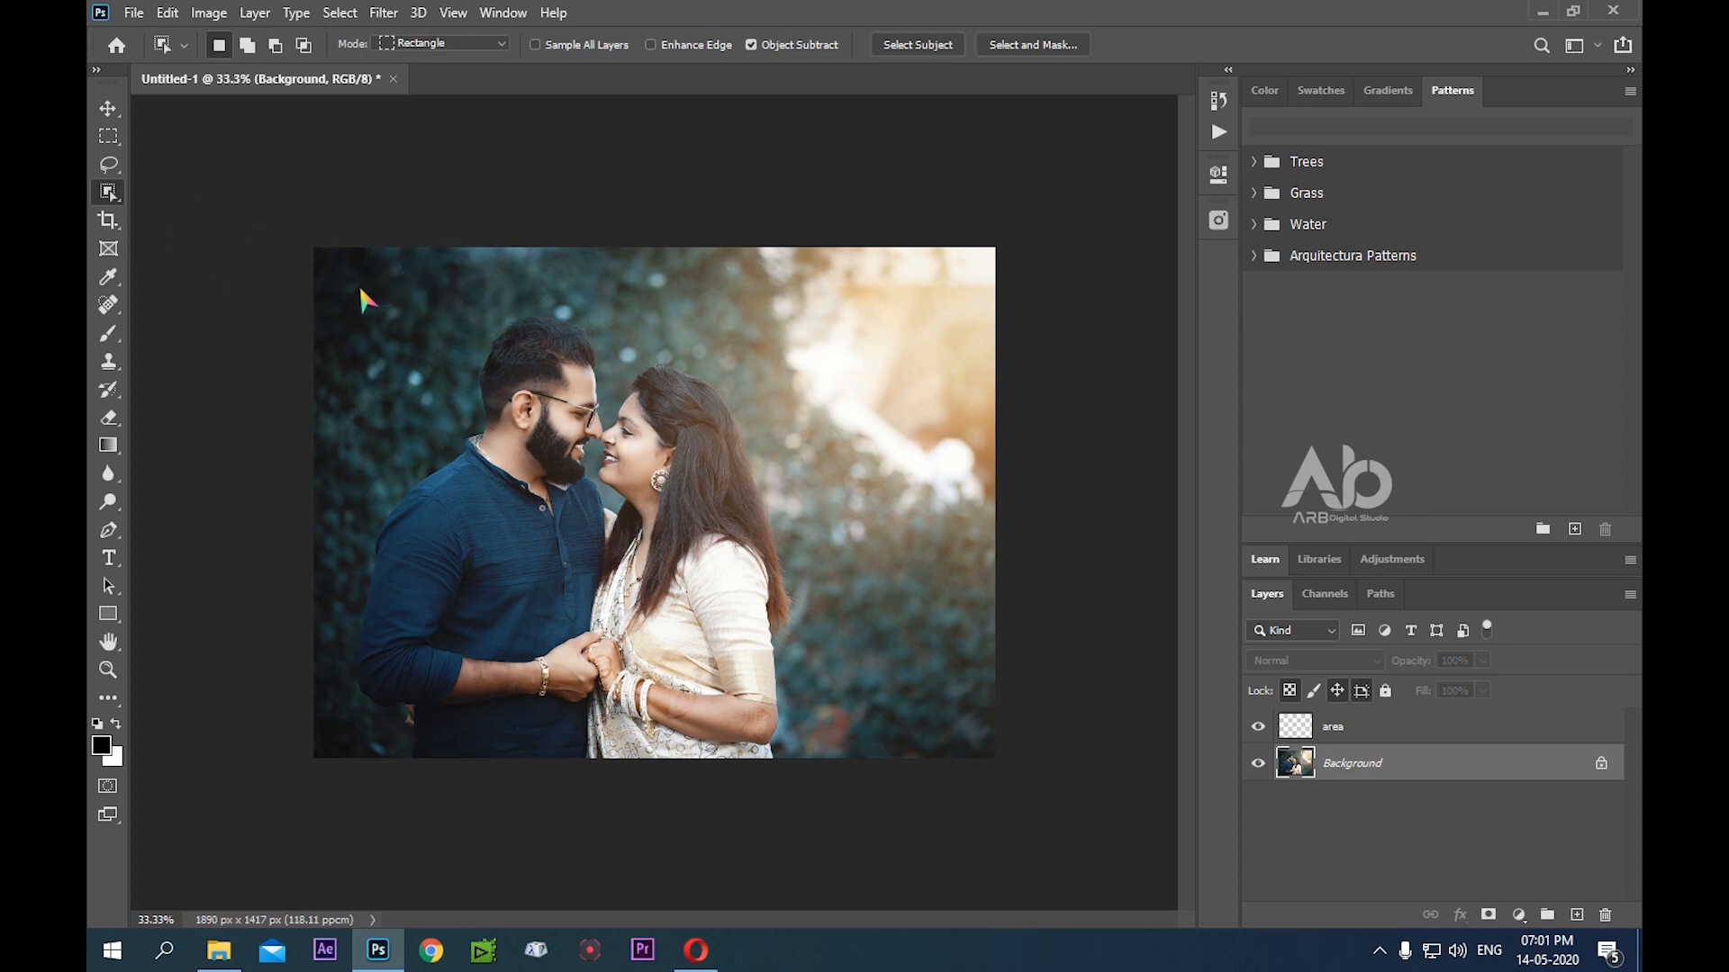
{"action": "left_click_drag", "start_coordinate": [360, 290], "coordinate": [787, 683]}
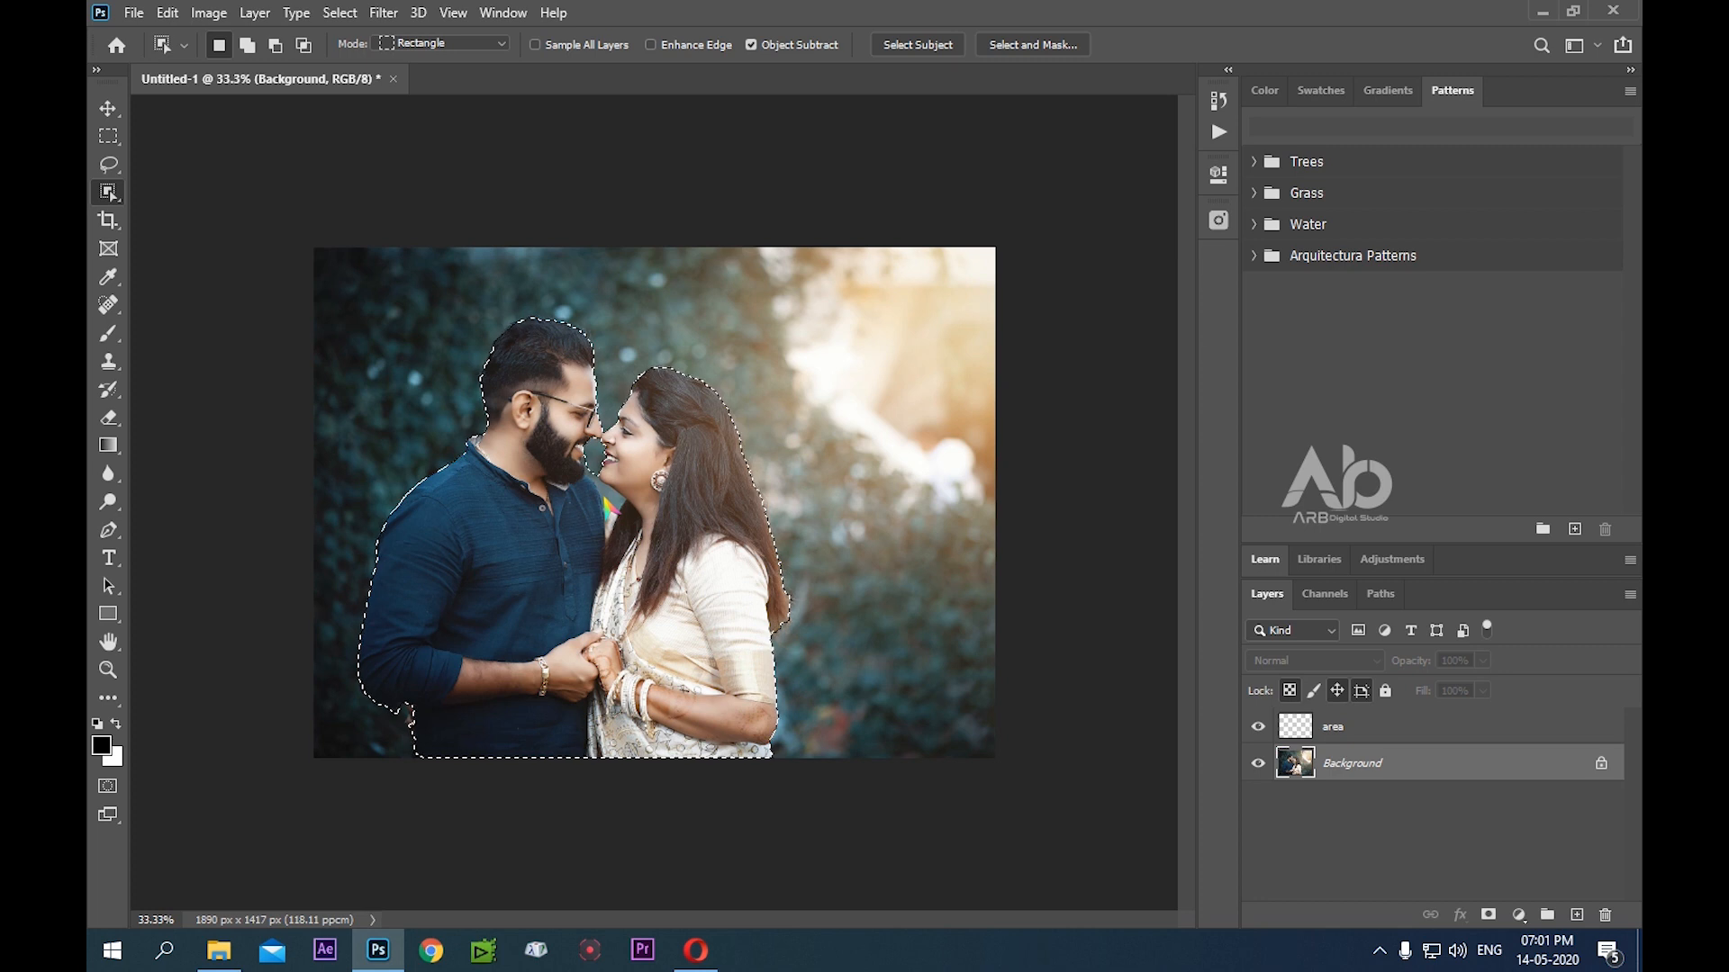
Subtract the background gap between the couple's chins and shoulders from the selection
{"action": "key", "text": "shift"}
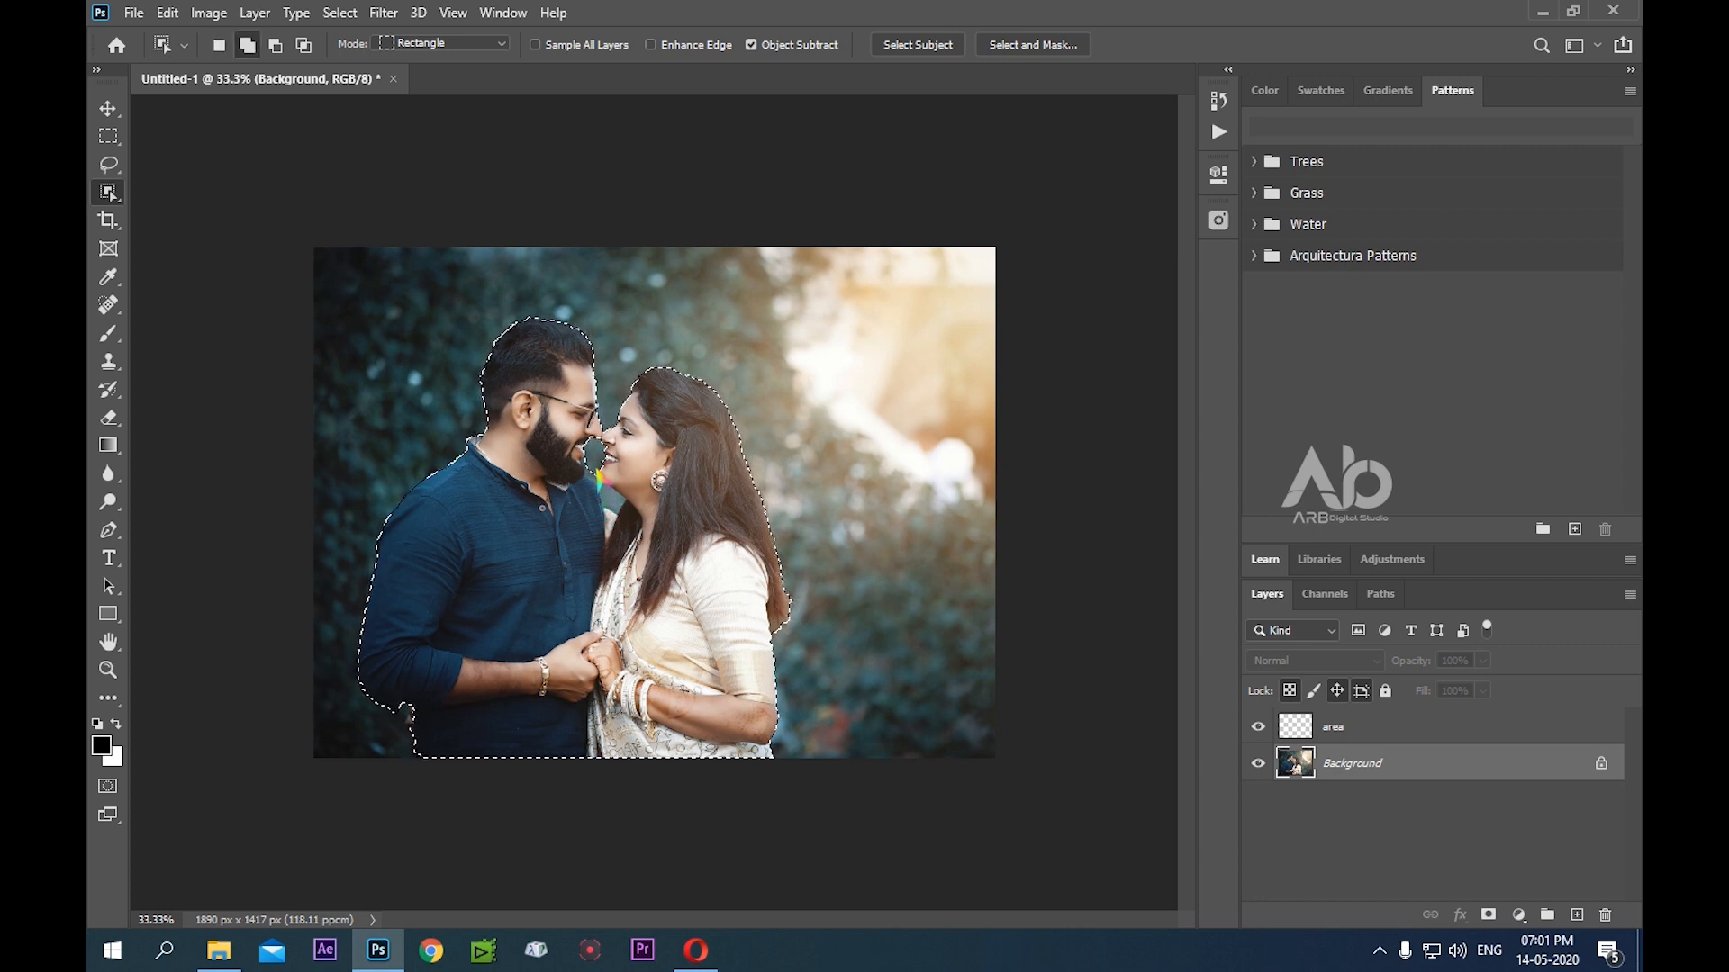
{"action": "key", "text": "alt"}
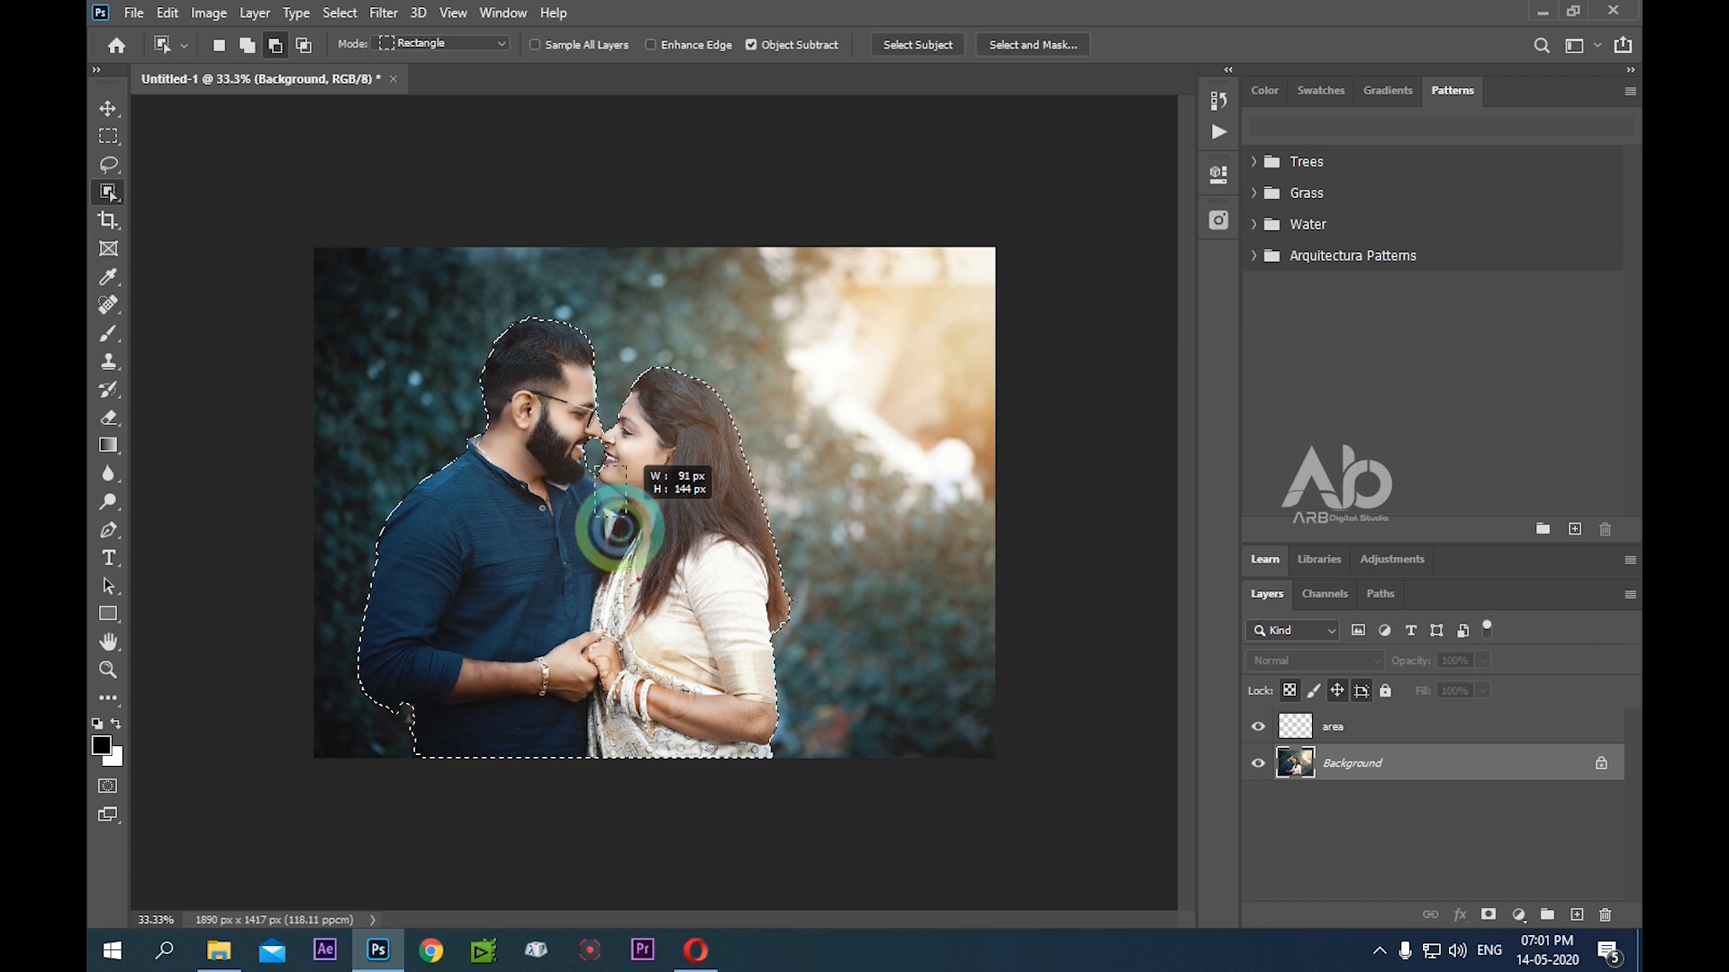
{"action": "left_click_drag", "start_coordinate": [621, 510], "coordinate": [623, 511]}
{"action": "key", "text": "alt"}
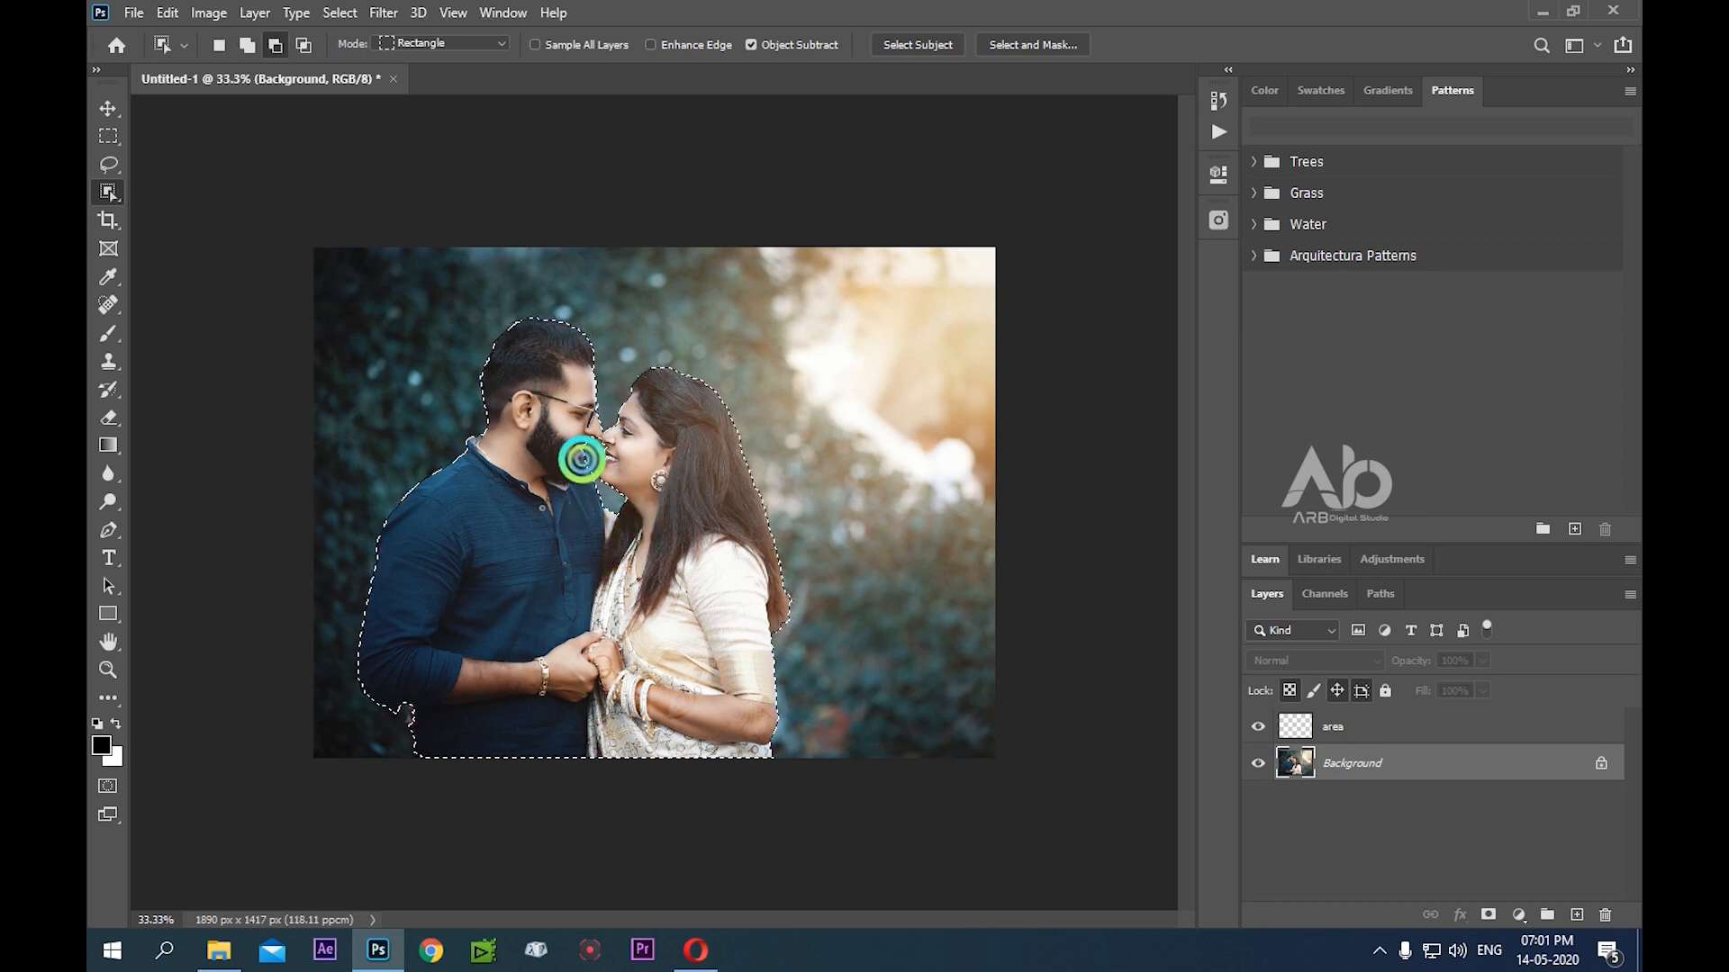
{"action": "left_click_drag", "start_coordinate": [590, 635], "coordinate": [592, 650]}
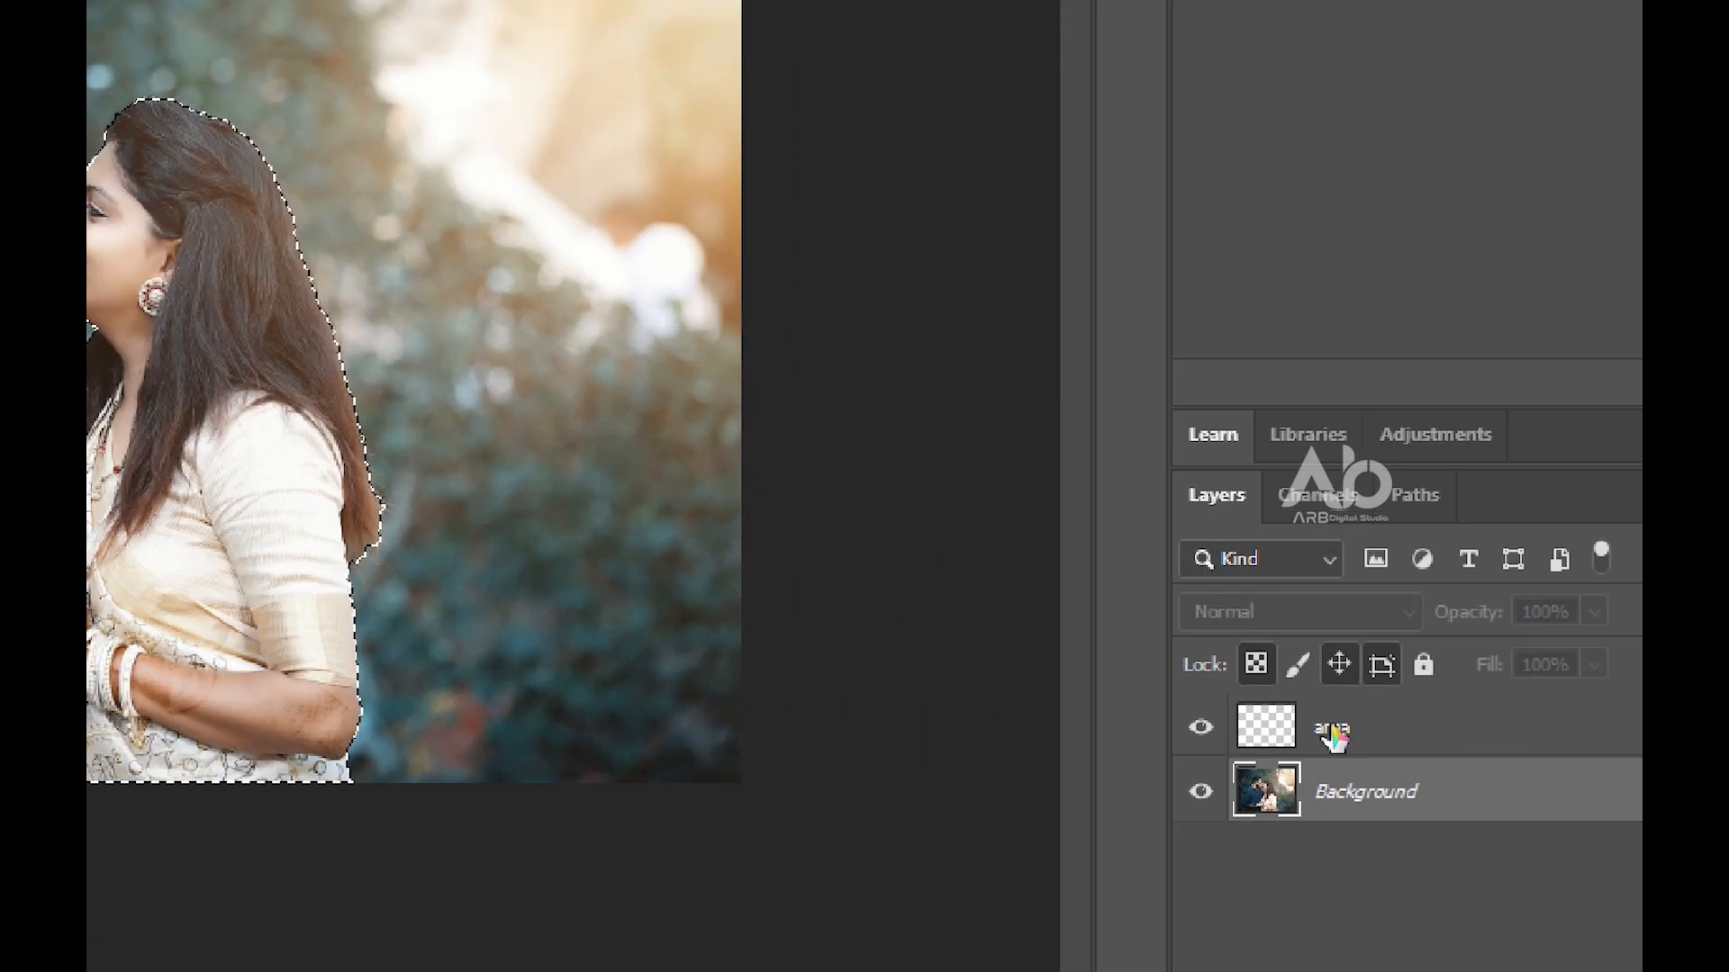
Activate the area layer for the Brush tool and set the foreground color to a bright purple with hue 287°
{"action": "left_click", "coordinate": [1335, 731]}
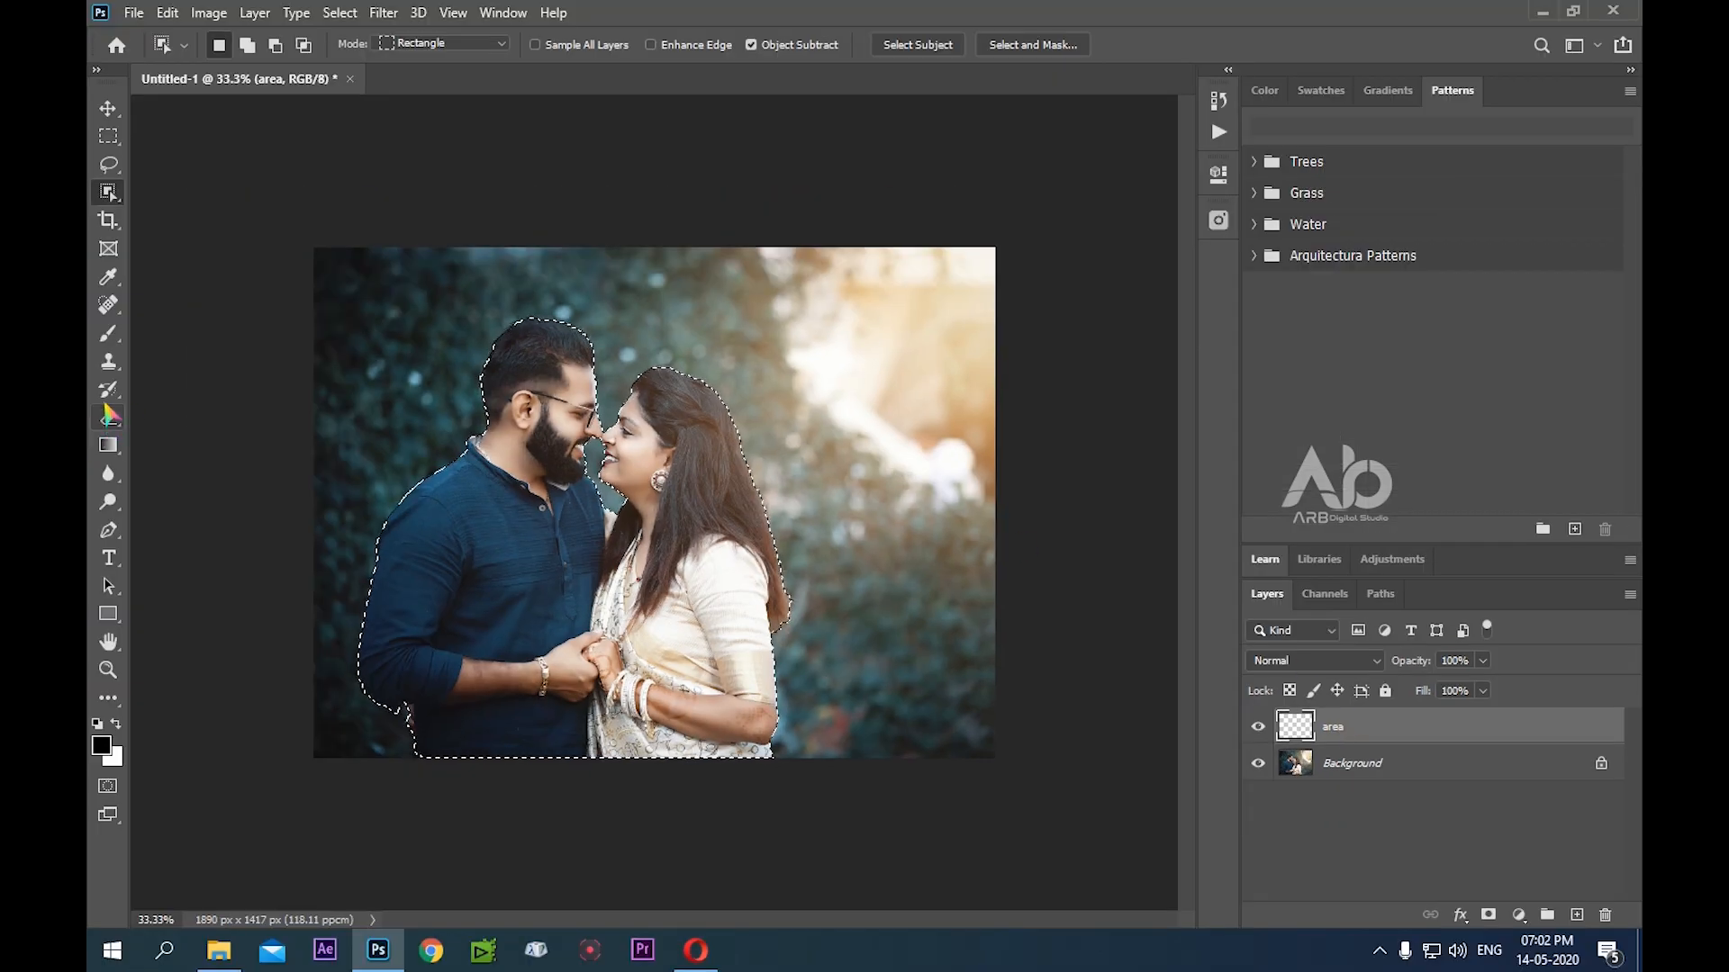
{"action": "left_click", "coordinate": [108, 333]}
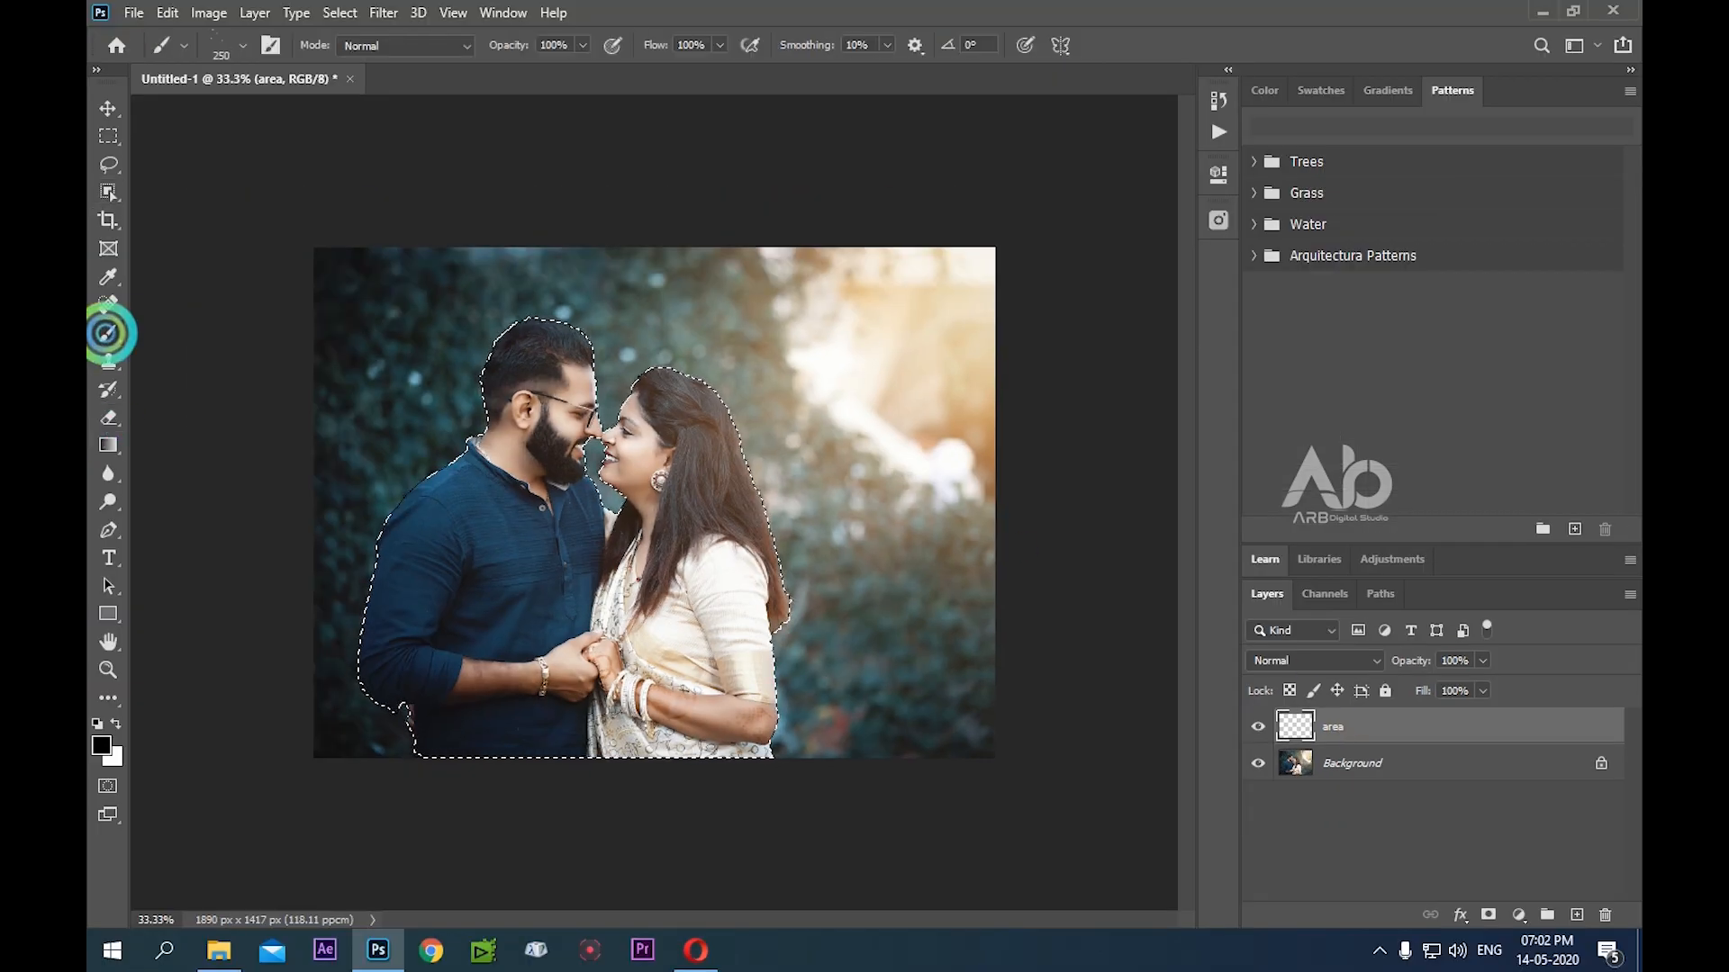
{"action": "left_click", "coordinate": [101, 747]}
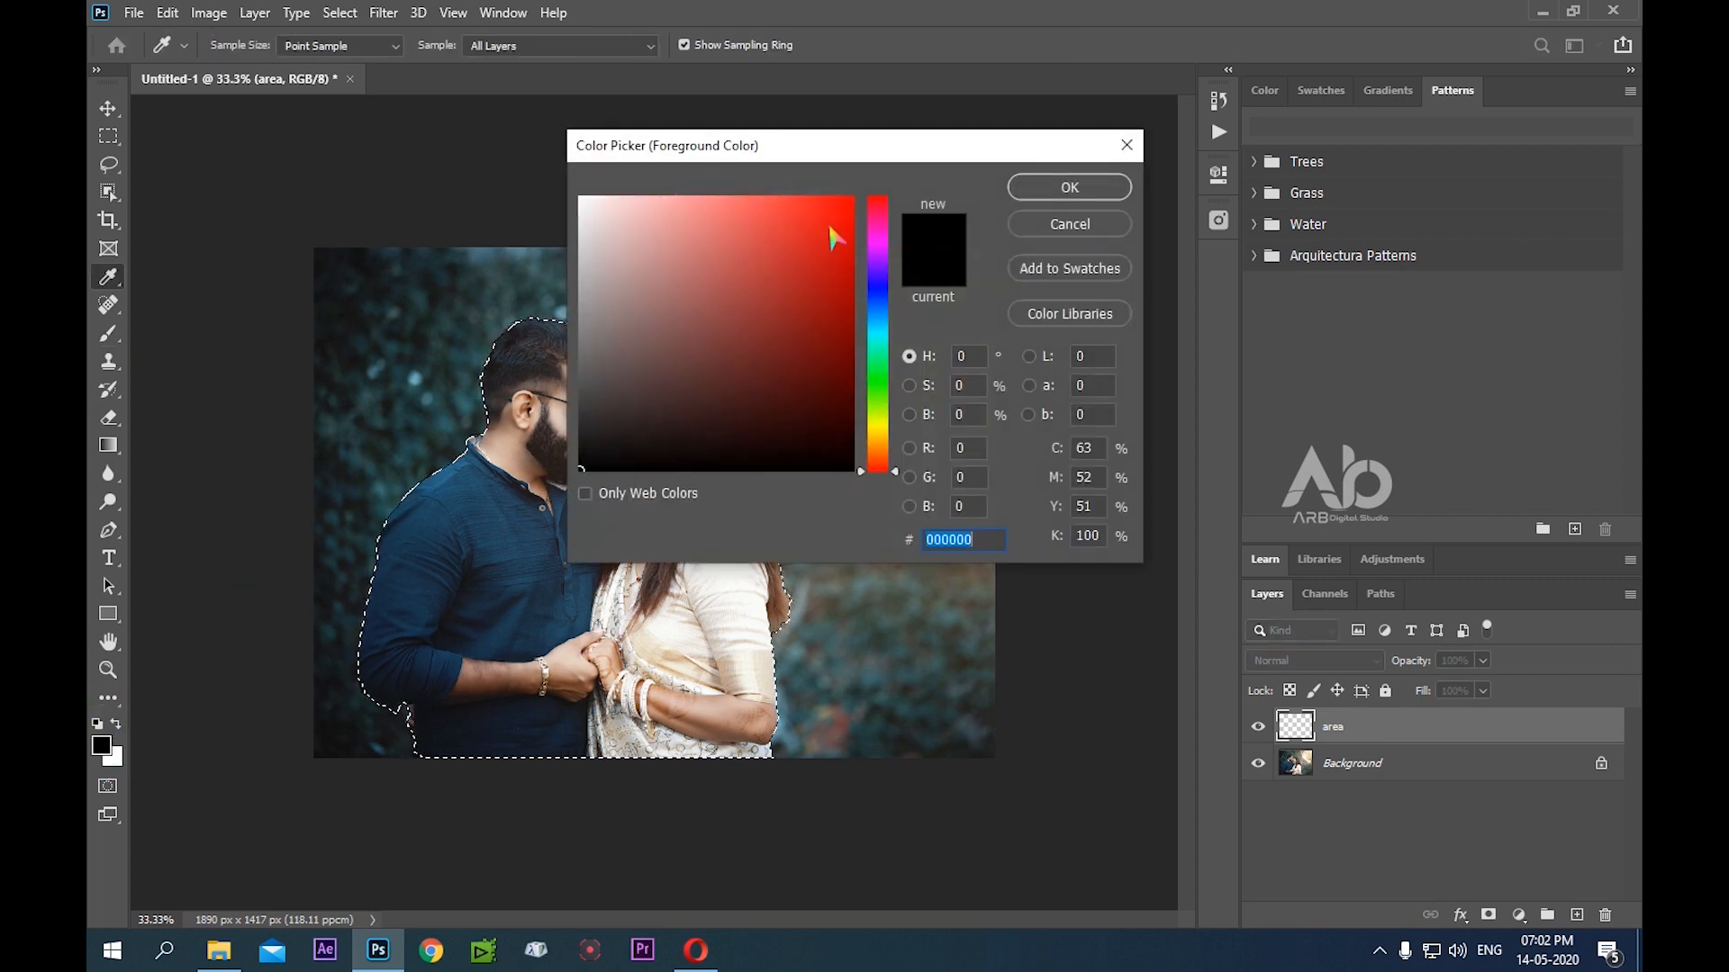
{"action": "left_click", "coordinate": [873, 252]}
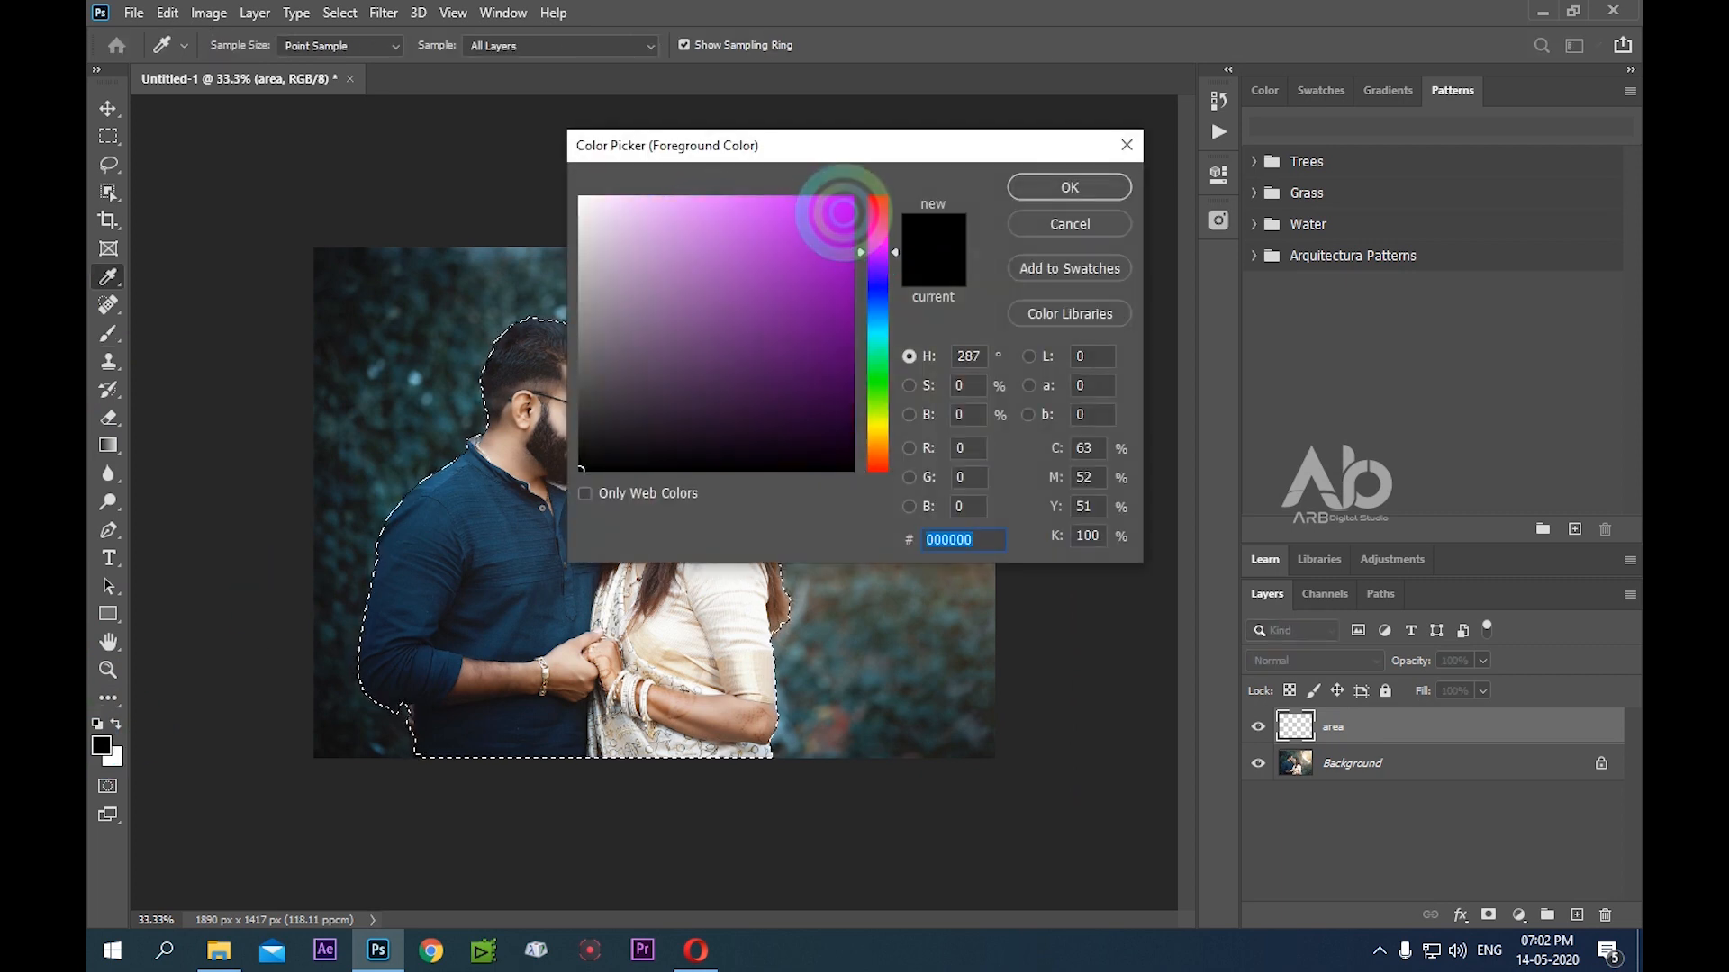
{"action": "left_click", "coordinate": [844, 211]}
{"action": "left_click", "coordinate": [1091, 187]}
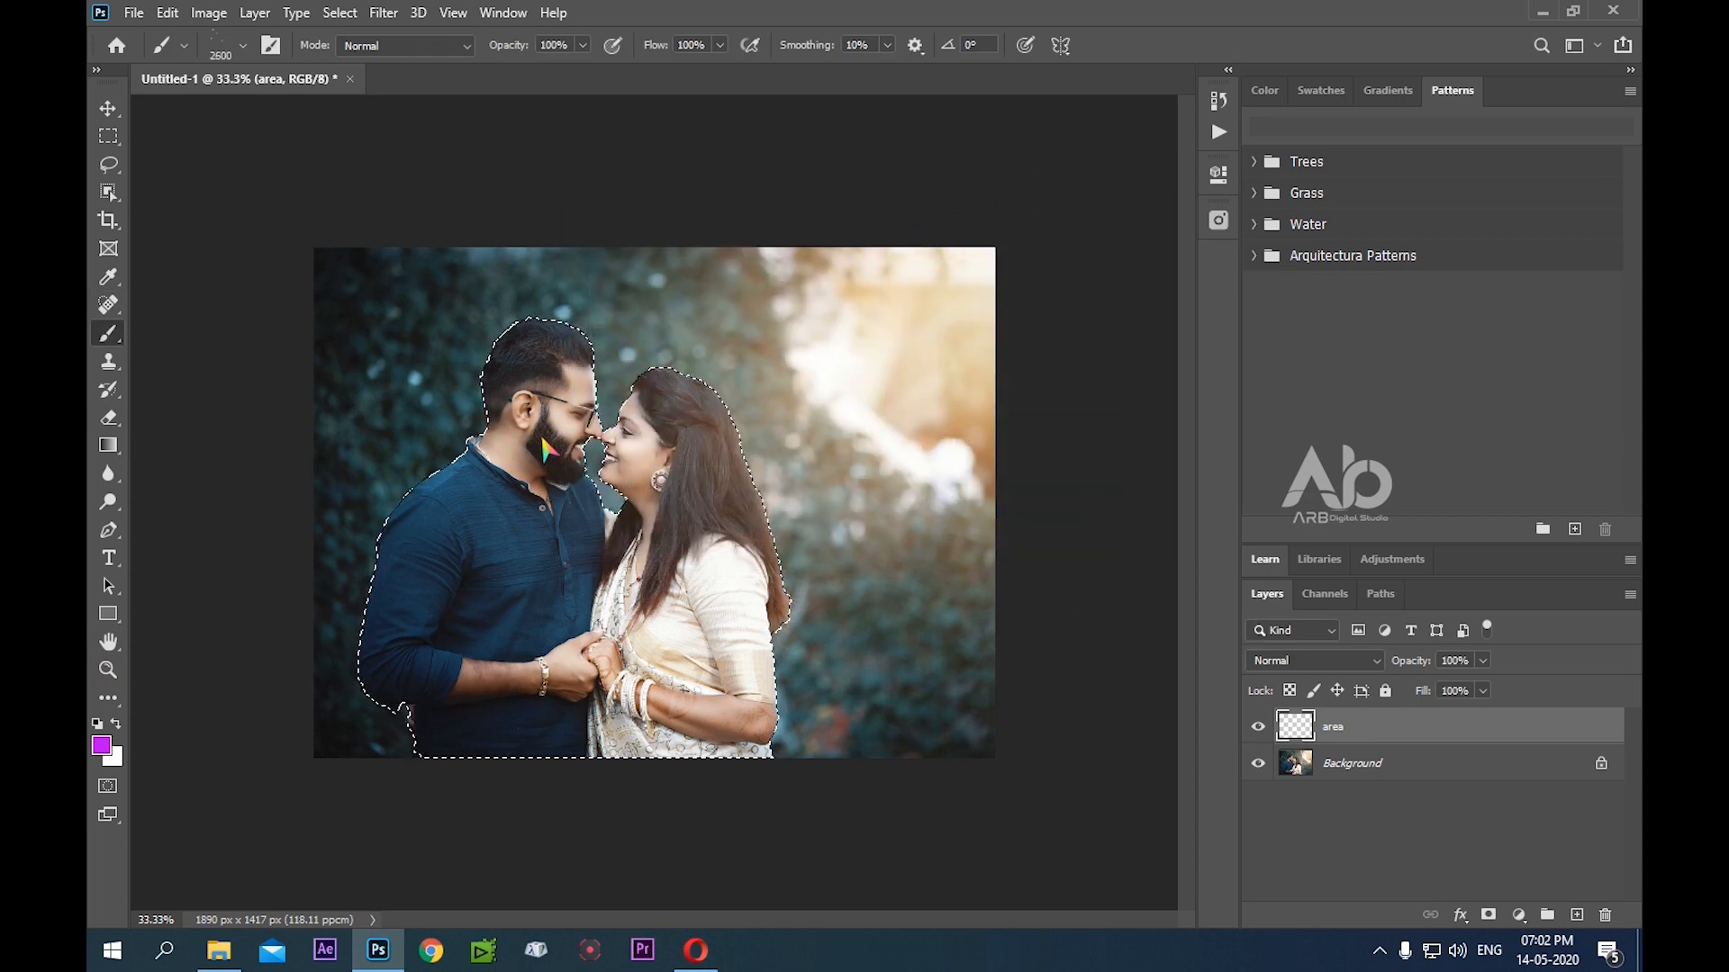
Paint the entire selected couple solid purple on the area layer with the soft round 0% hardness brush, reducing its size to 1300 px
{"action": "left_click", "coordinate": [243, 46]}
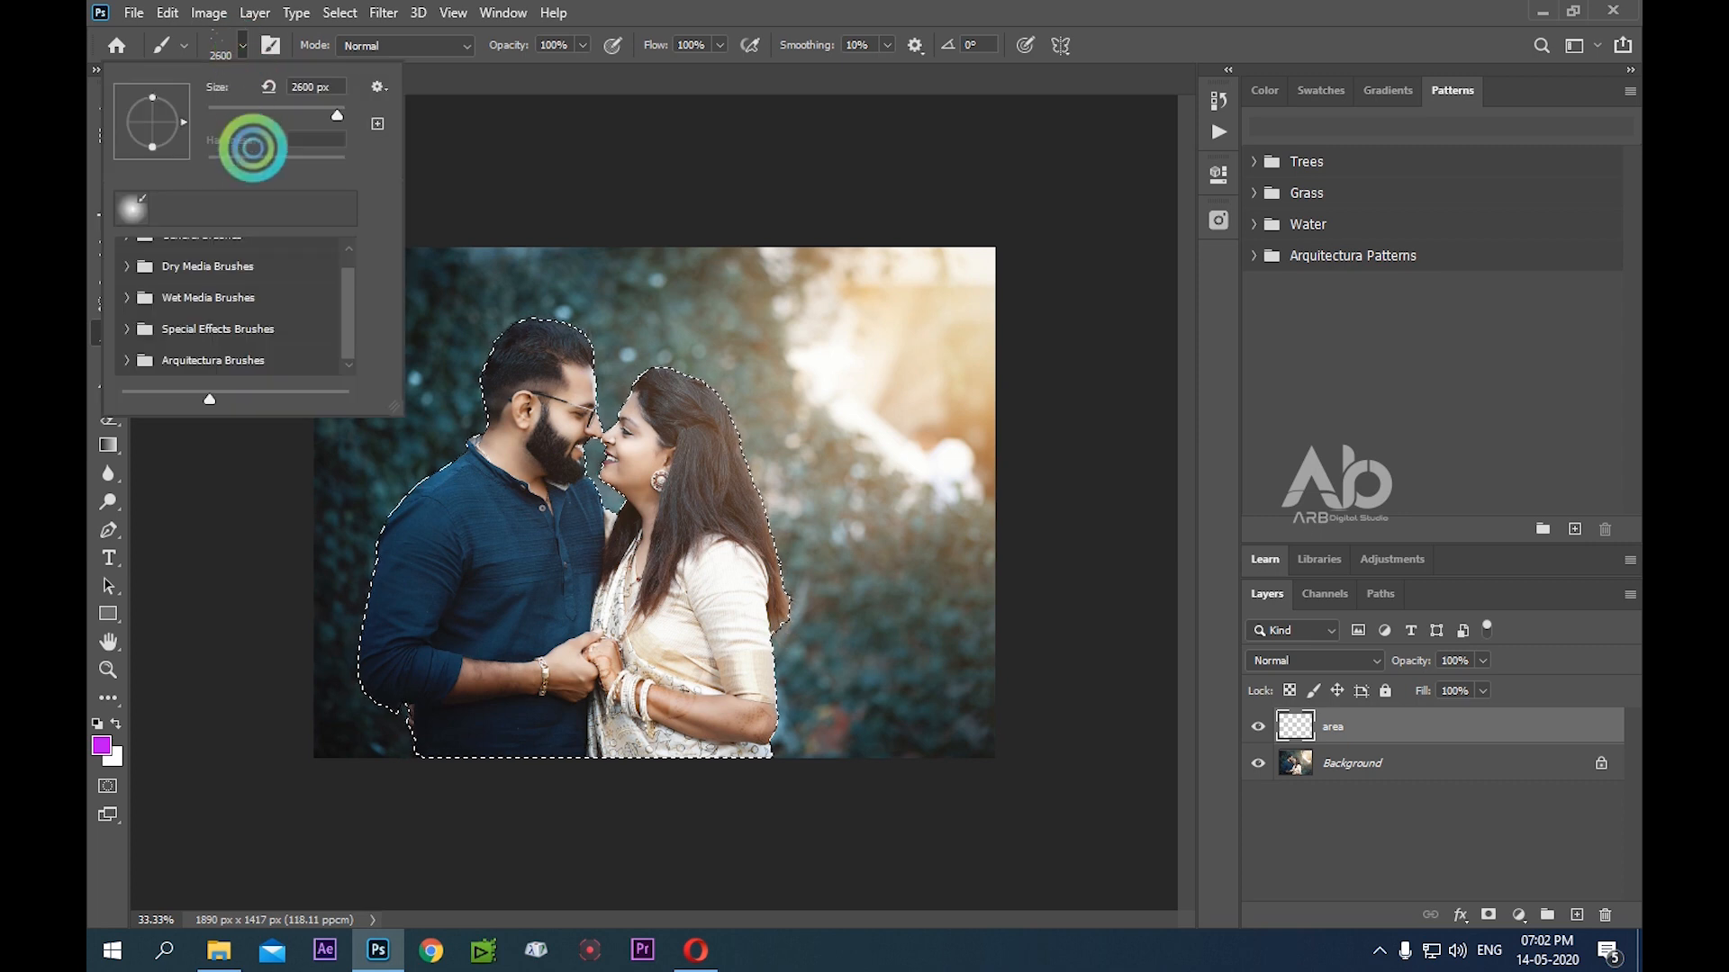
{"action": "left_click", "coordinate": [131, 208]}
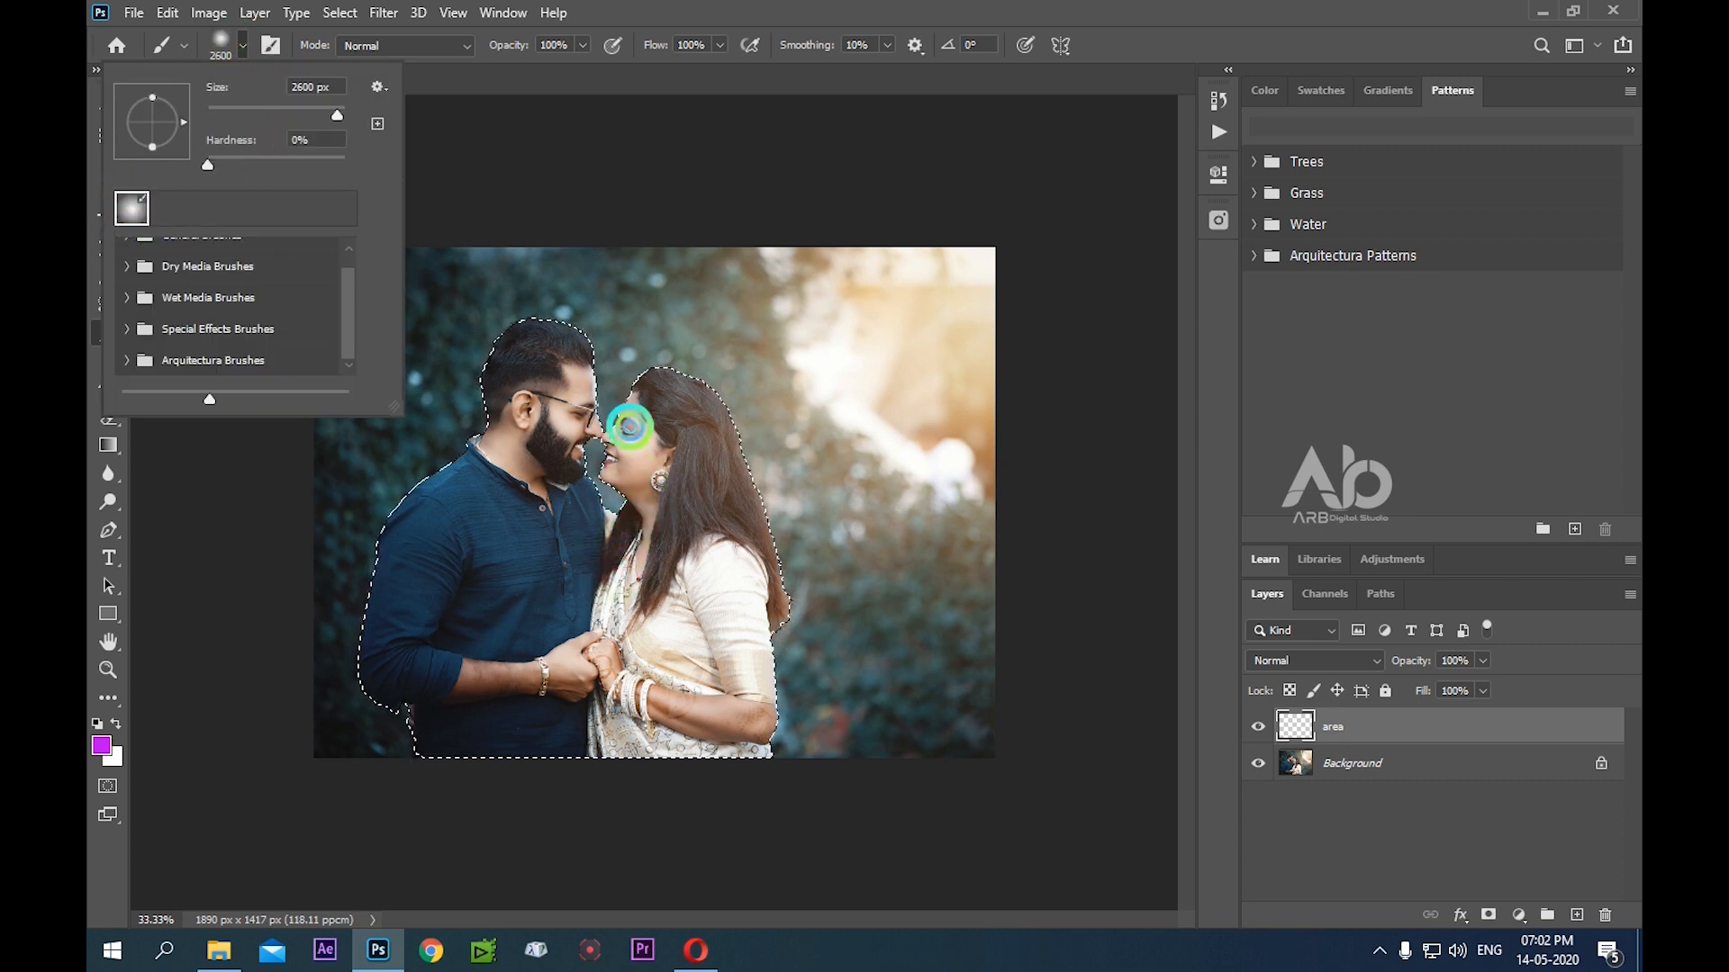
{"action": "left_click", "coordinate": [630, 426]}
{"action": "left_click", "coordinate": [629, 470]}
{"action": "key", "text": "bracketleft"}
{"action": "key", "text": "bracketleft"}
{"action": "key", "text": "bracketleft"}
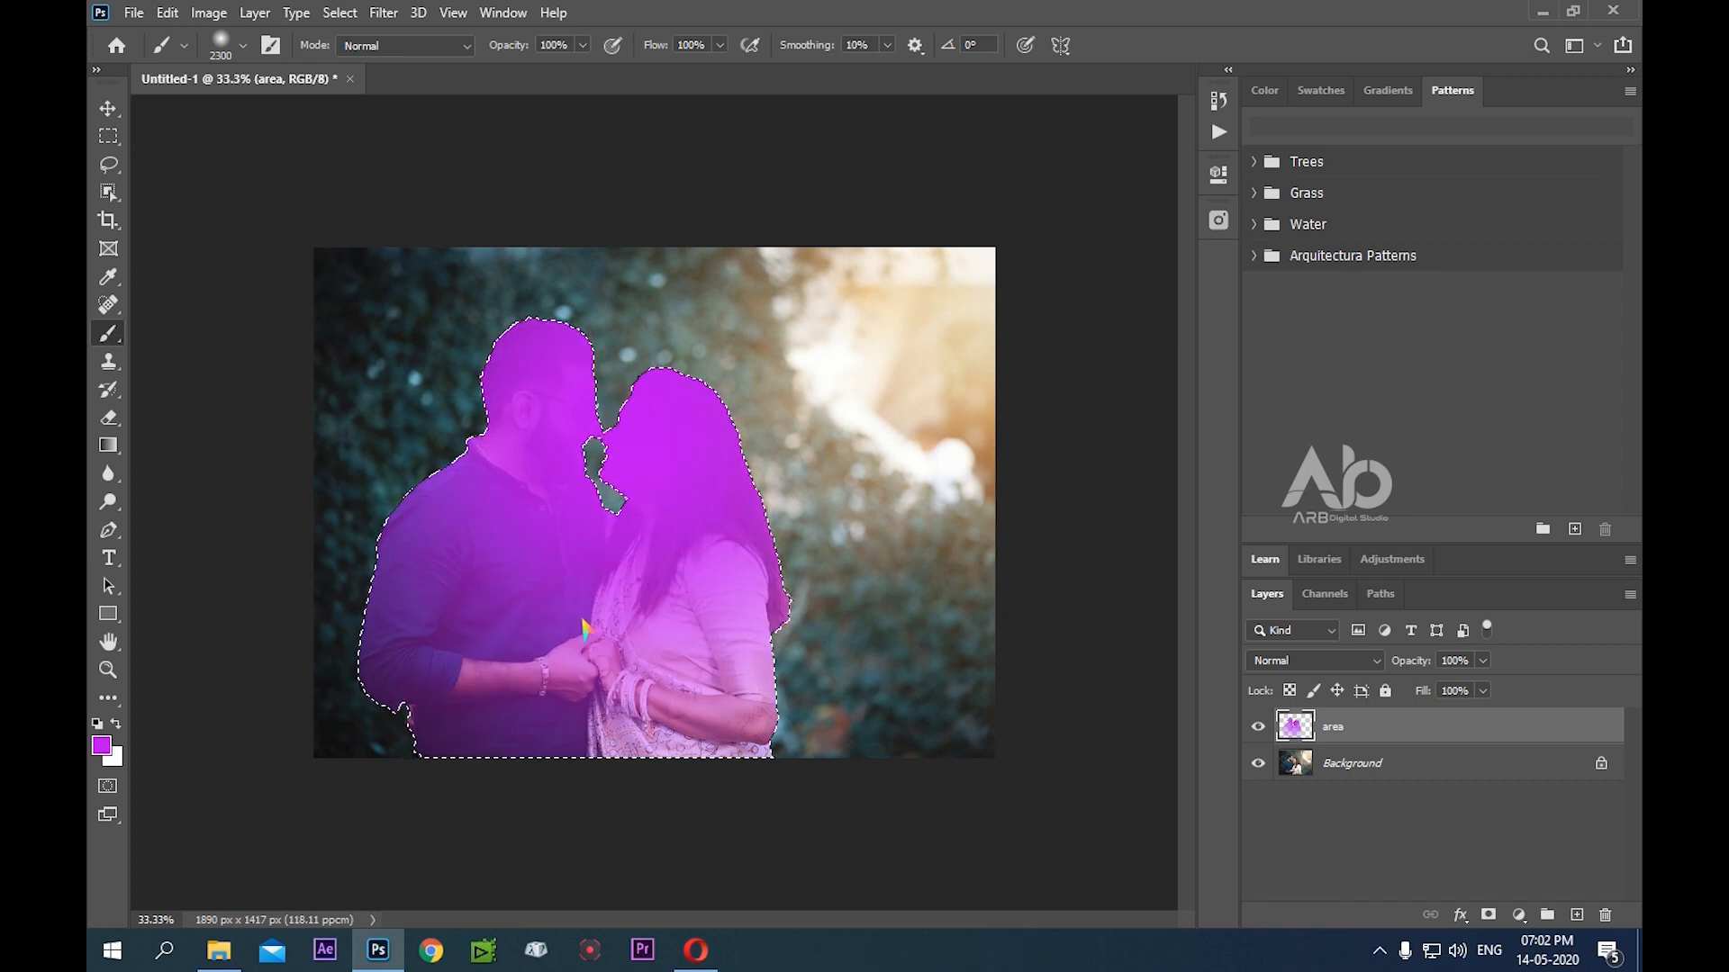
{"action": "key", "text": "bracketleft"}
{"action": "key", "text": "bracketleft"}
{"action": "key", "text": "bracketleft"}
{"action": "key", "text": "bracketleft"}
{"action": "key", "text": "bracketleft"}
{"action": "key", "text": "bracketleft"}
{"action": "key", "text": "bracketleft"}
{"action": "key", "text": "bracketleft"}
{"action": "key", "text": "bracketleft"}
{"action": "key", "text": "bracketleft"}
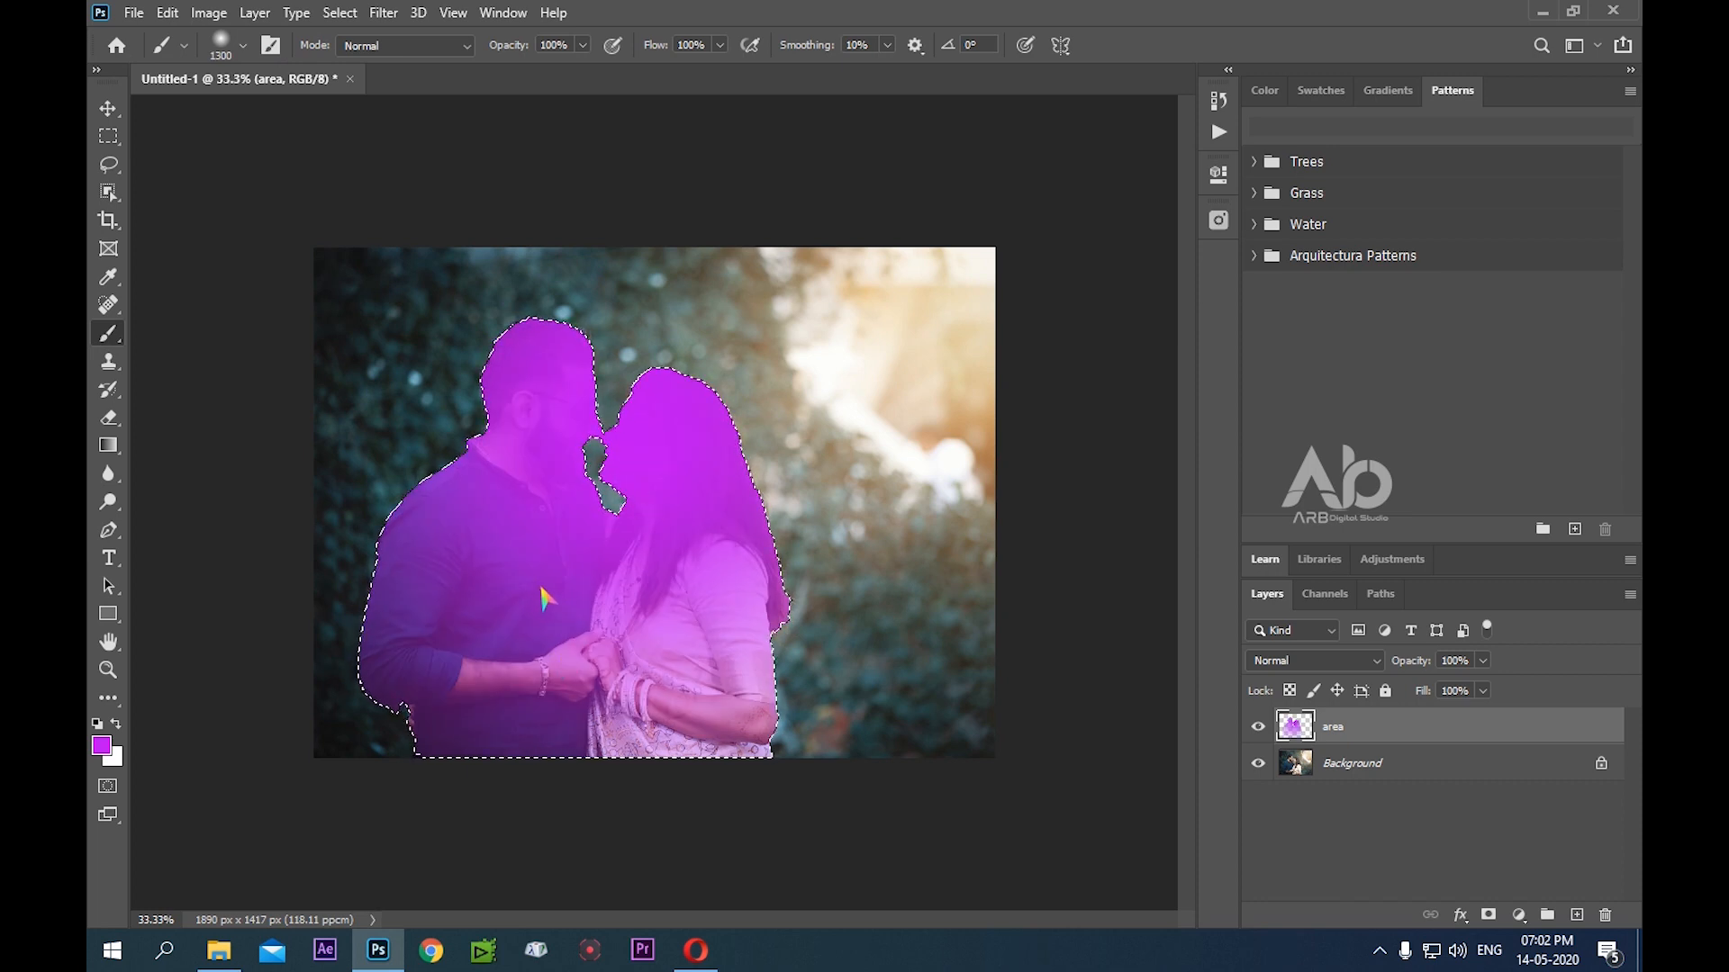
{"action": "mouse_move", "coordinate": [543, 599]}
{"action": "left_mouse_down"}
{"action": "mouse_move", "coordinate": [465, 701]}
{"action": "mouse_move", "coordinate": [633, 727]}
{"action": "mouse_move", "coordinate": [683, 703]}
{"action": "mouse_move", "coordinate": [694, 720]}
{"action": "mouse_move", "coordinate": [637, 596]}
{"action": "mouse_move", "coordinate": [631, 509]}
{"action": "mouse_move", "coordinate": [477, 657]}
{"action": "mouse_move", "coordinate": [580, 389]}
{"action": "mouse_move", "coordinate": [703, 444]}
{"action": "mouse_move", "coordinate": [720, 709]}
{"action": "mouse_move", "coordinate": [654, 671]}
{"action": "mouse_move", "coordinate": [585, 413]}
{"action": "mouse_move", "coordinate": [531, 393]}
{"action": "mouse_move", "coordinate": [628, 486]}
{"action": "left_mouse_up"}
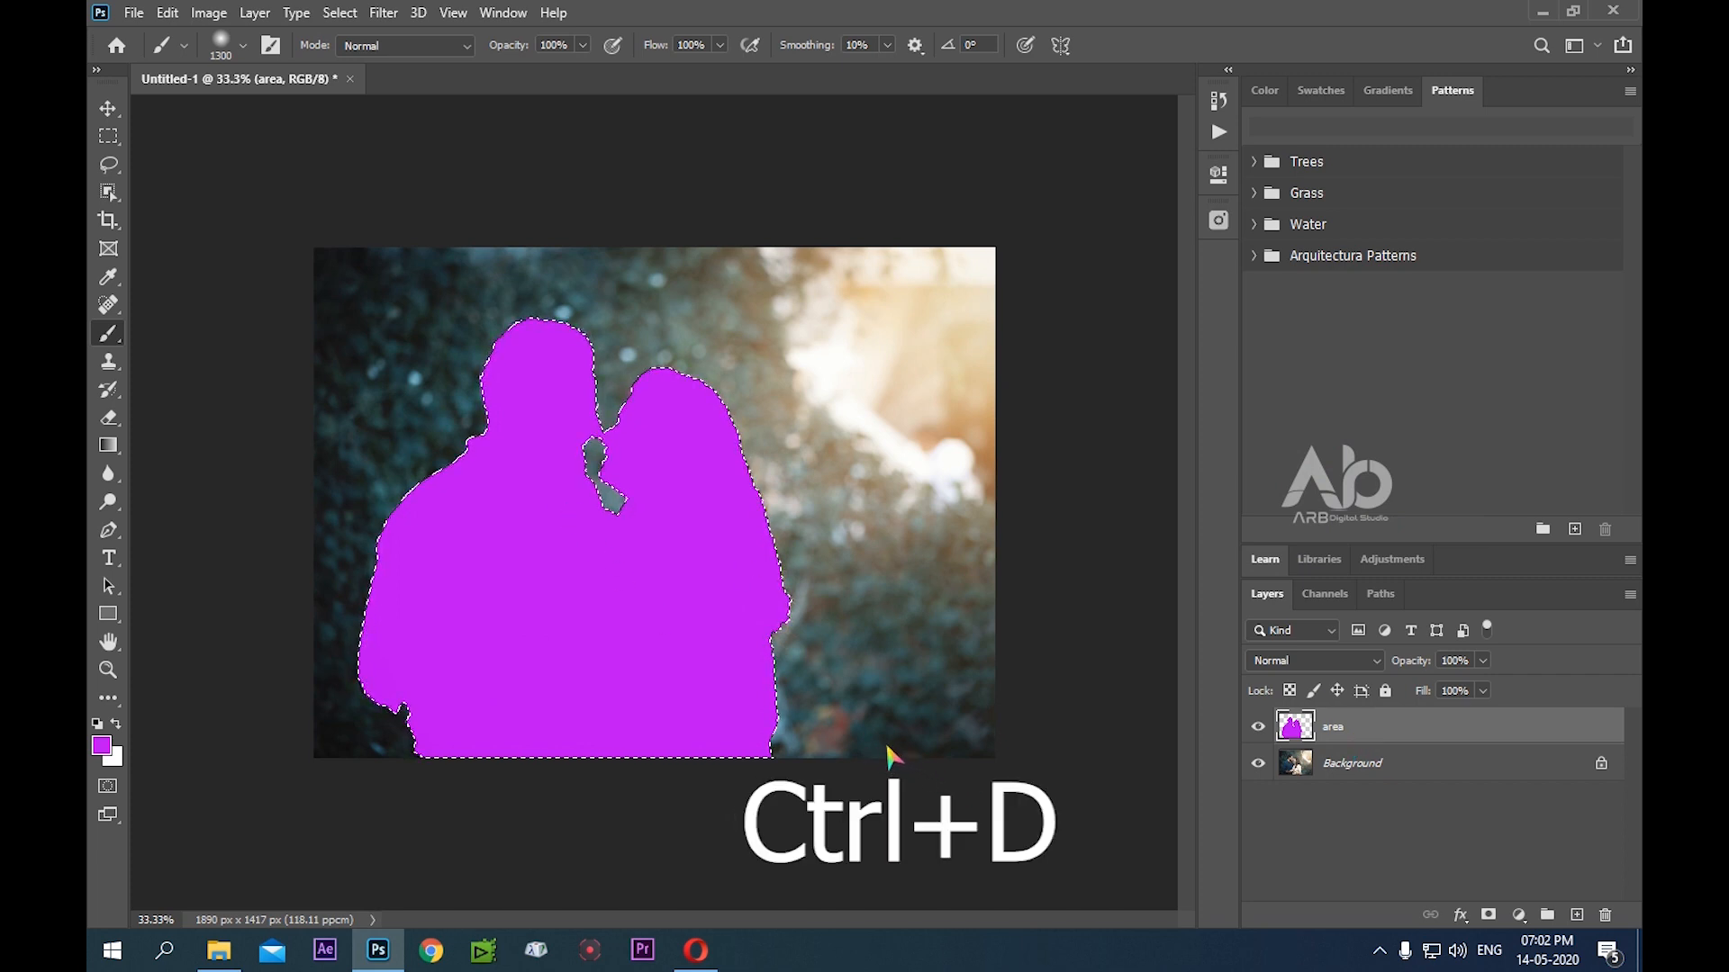
Deselect the couple's outline and keep the area layer active
{"action": "key", "text": "ctrl+d"}
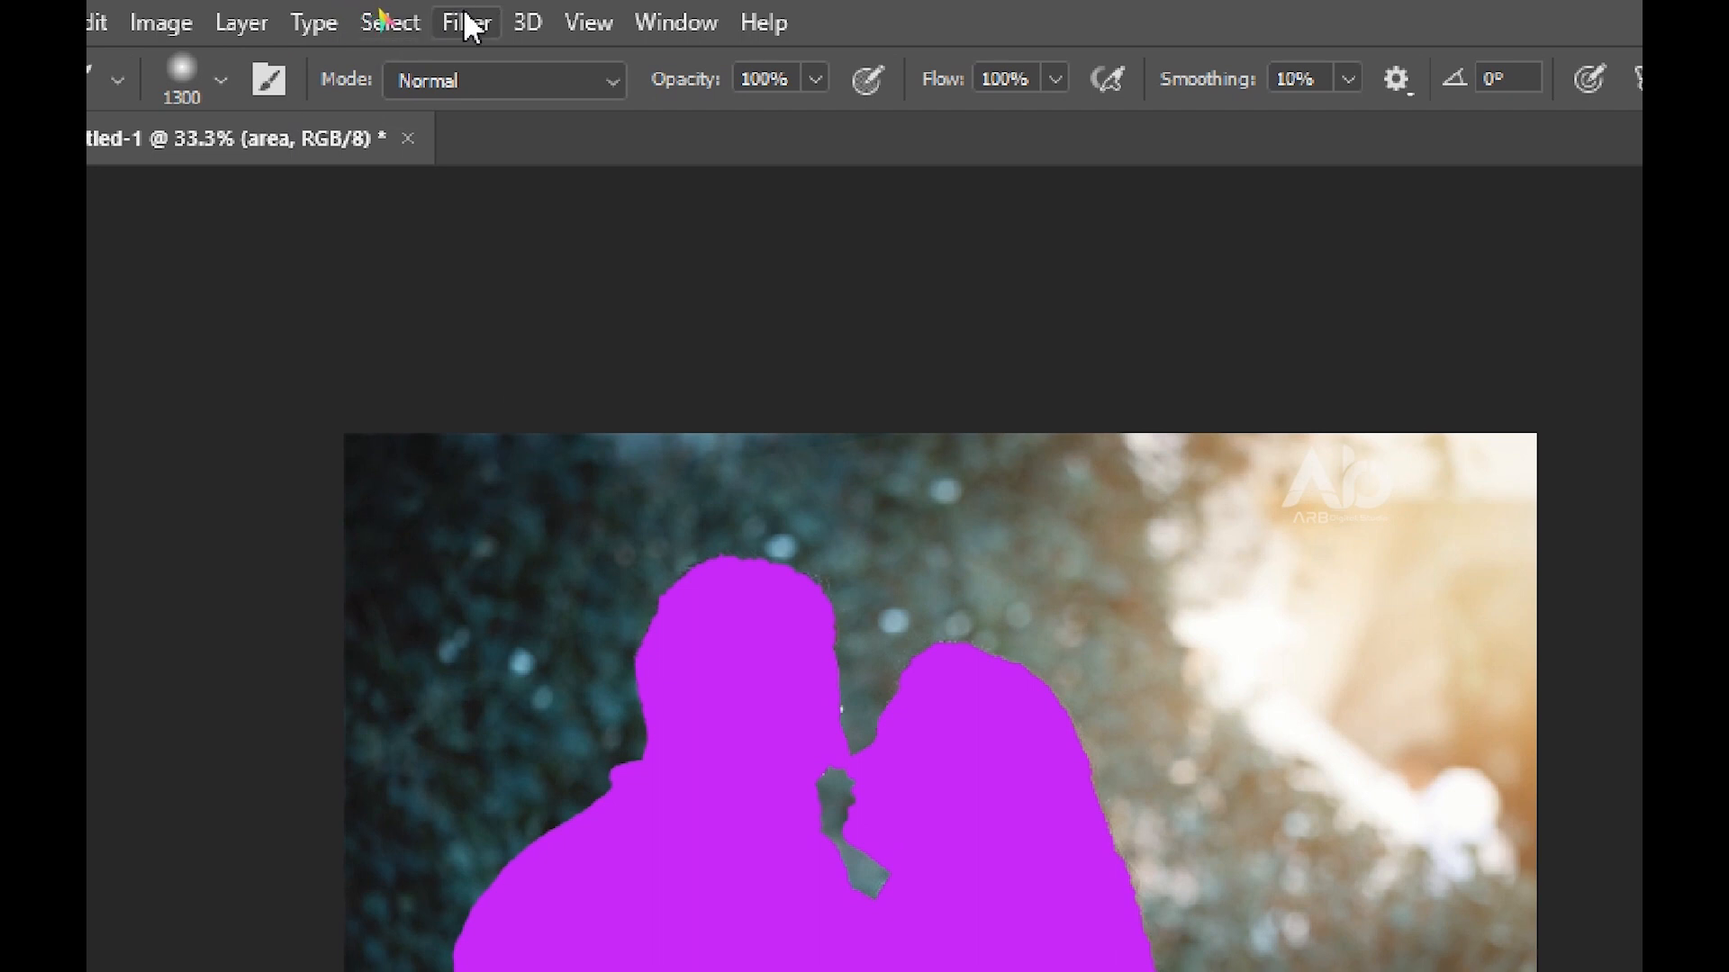
{"action": "left_click", "coordinate": [389, 22]}
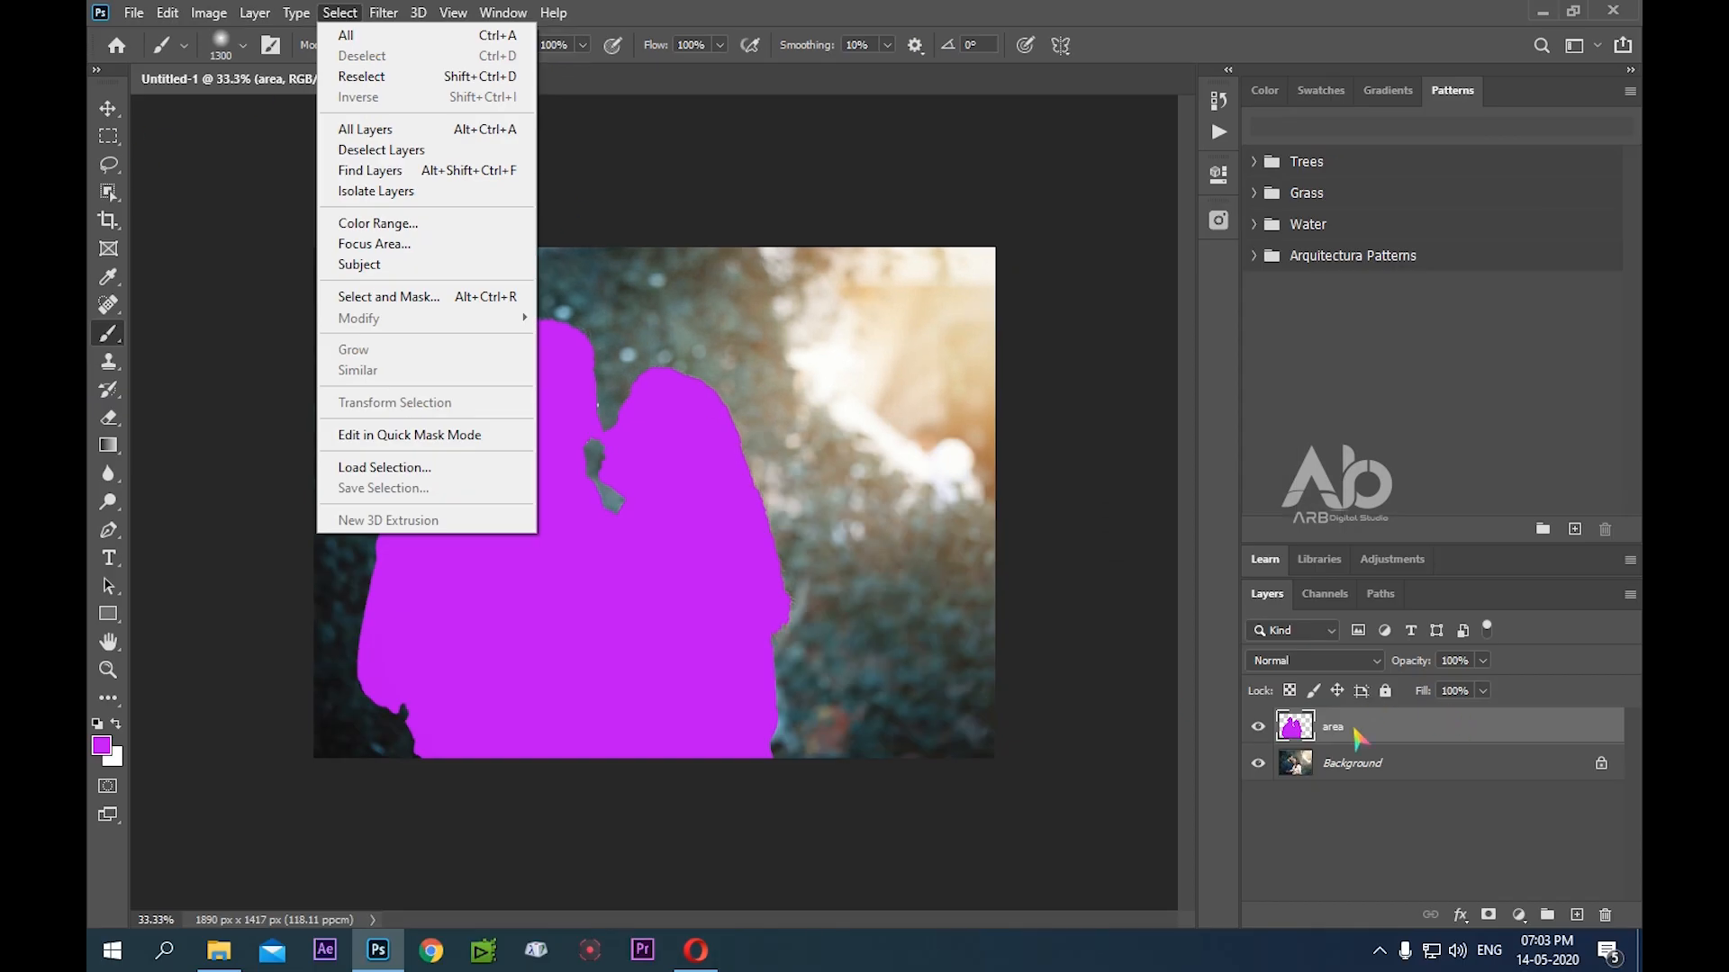
{"action": "left_click", "coordinate": [1354, 729]}
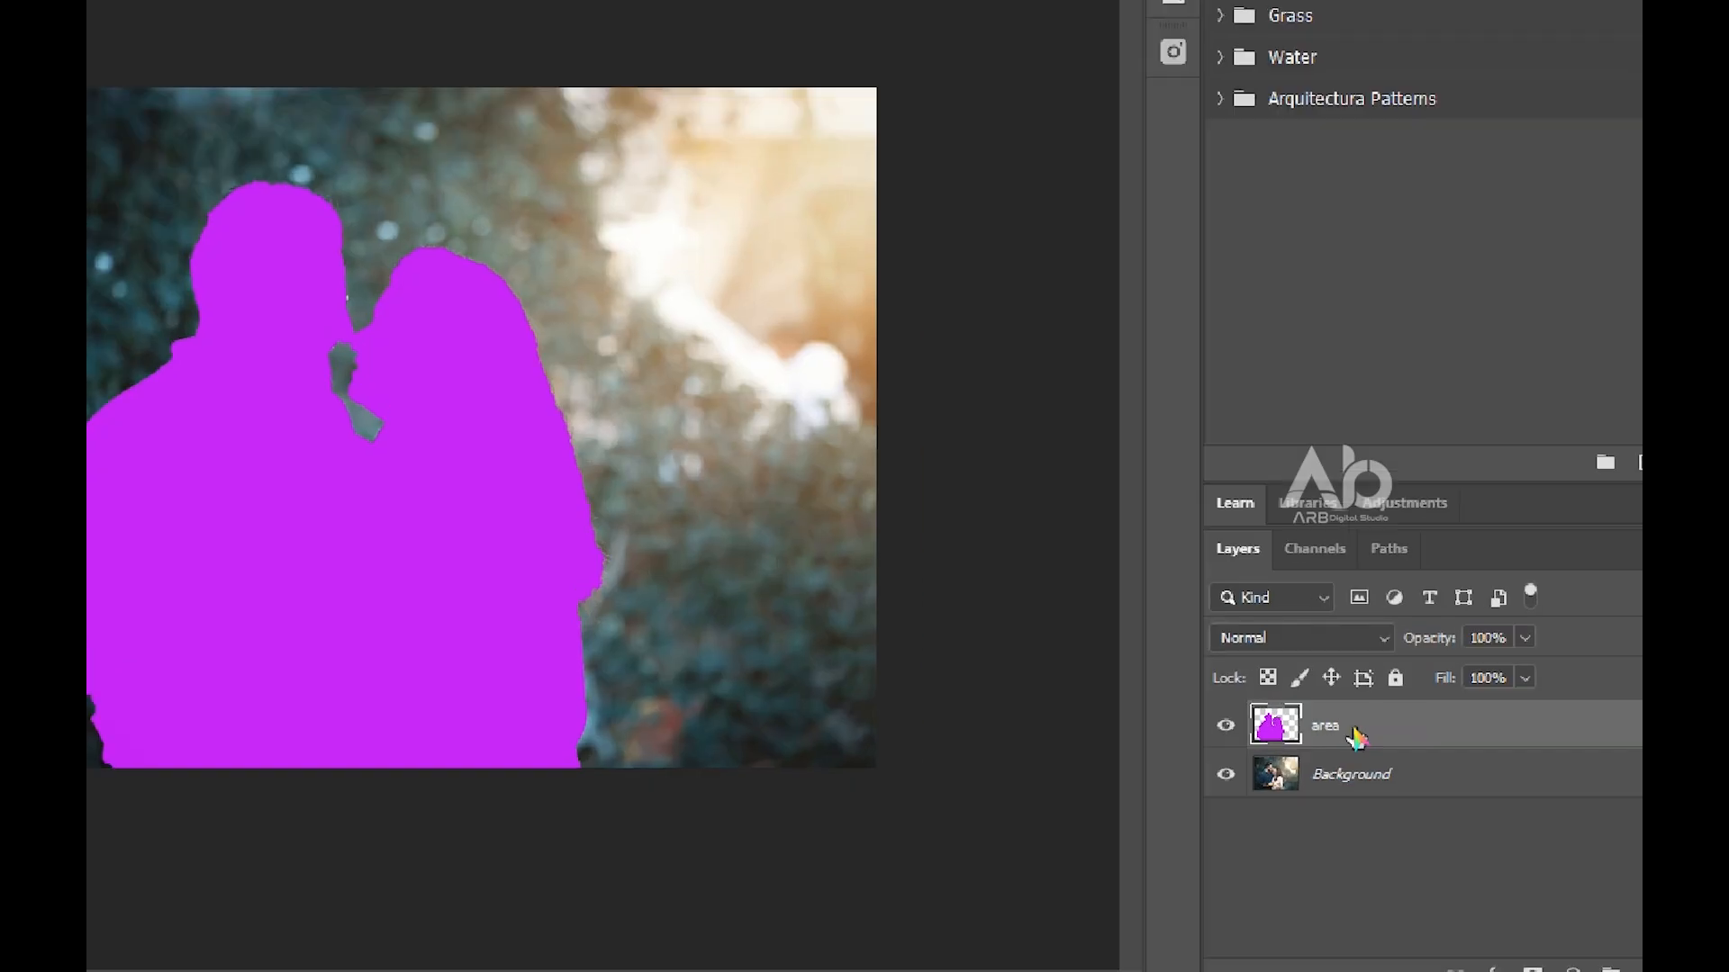
{"action": "left_click", "coordinate": [1354, 726]}
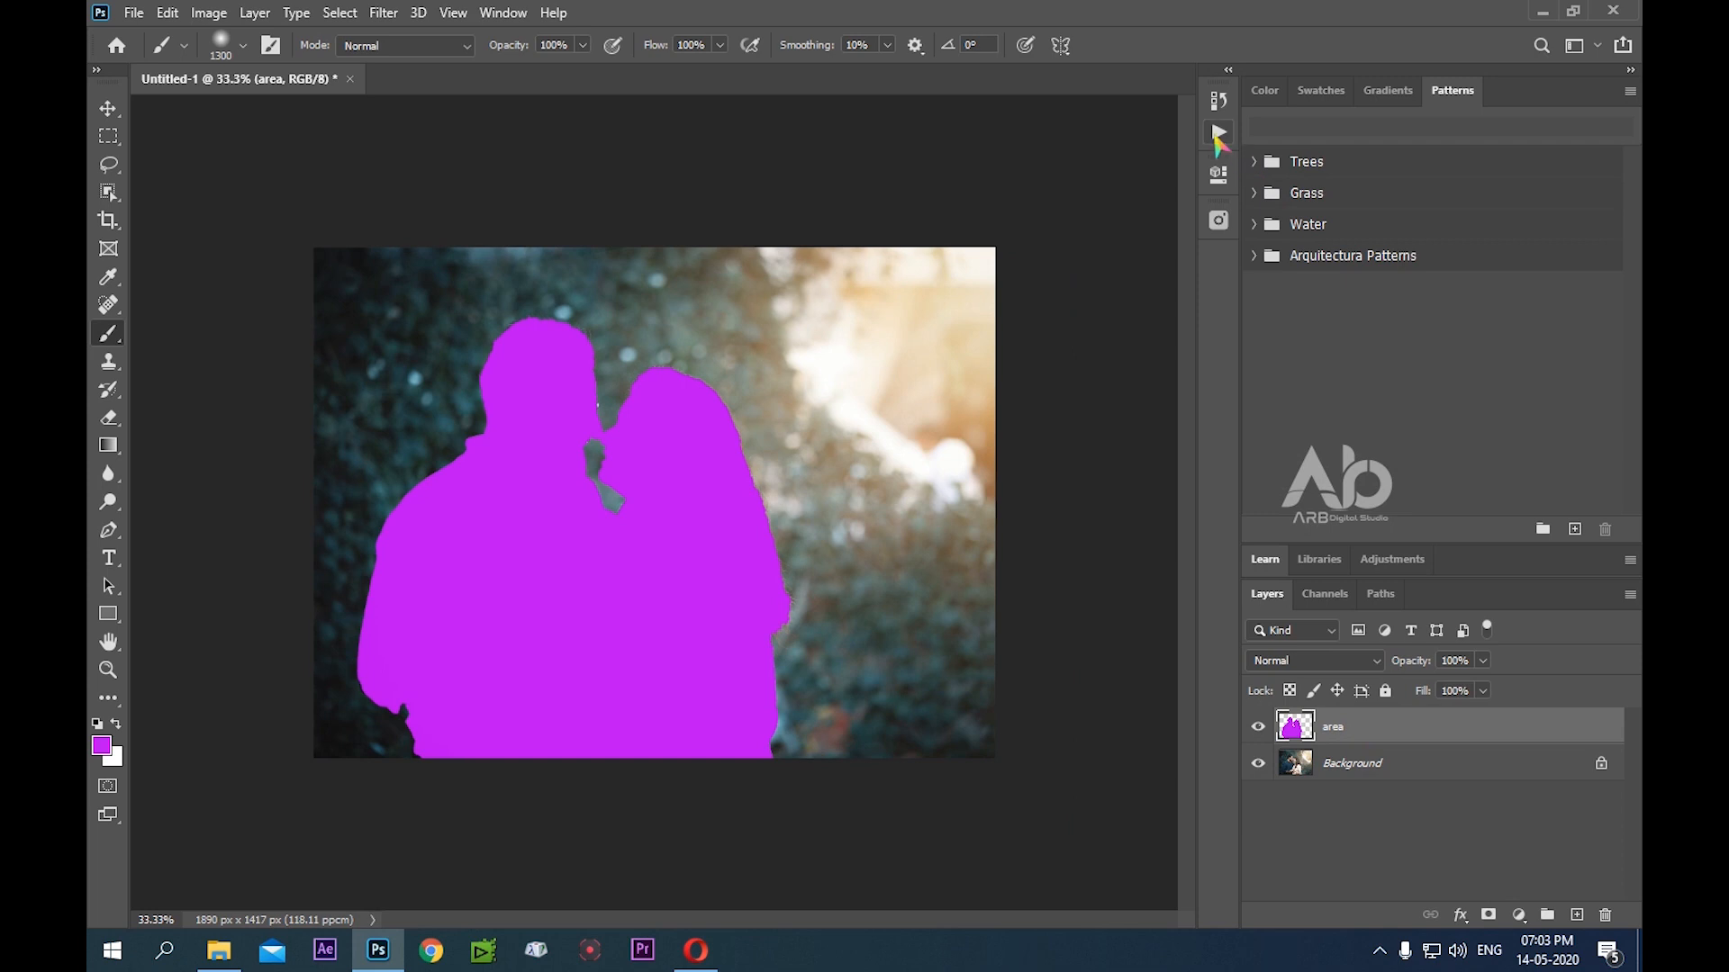
Run the Play action from the Sketch Photoshop Action set on the photo, and collapse the actions list
{"action": "left_click", "coordinate": [1218, 135]}
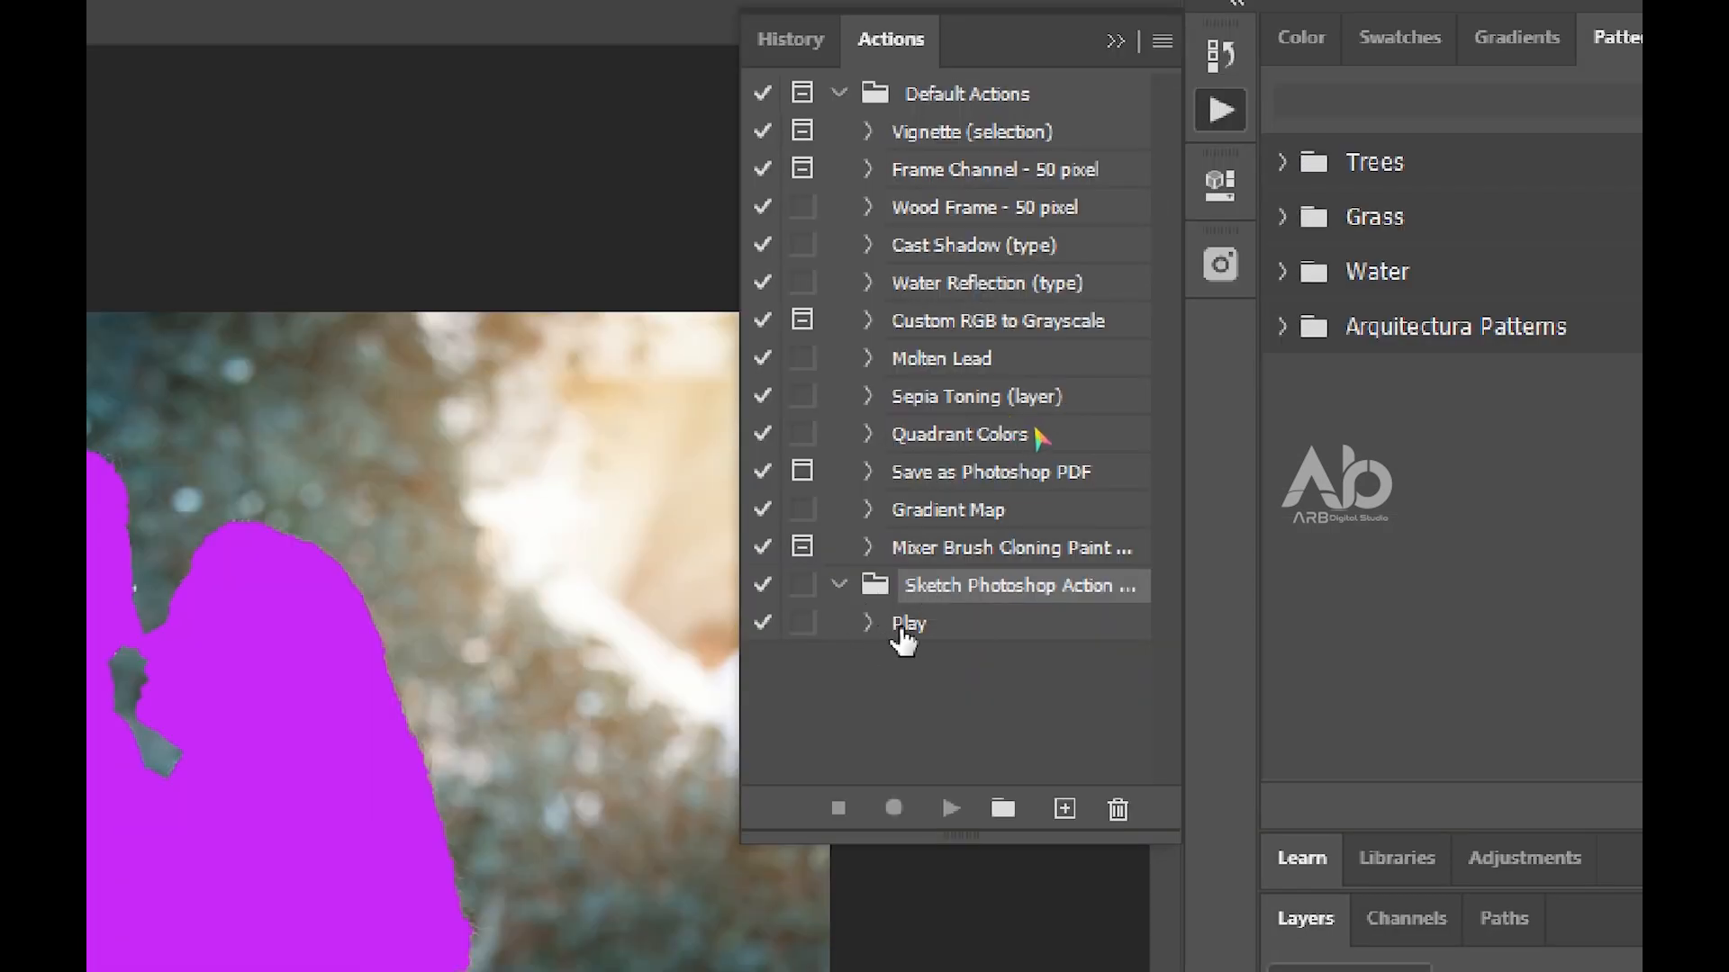
{"action": "left_click", "coordinate": [899, 630]}
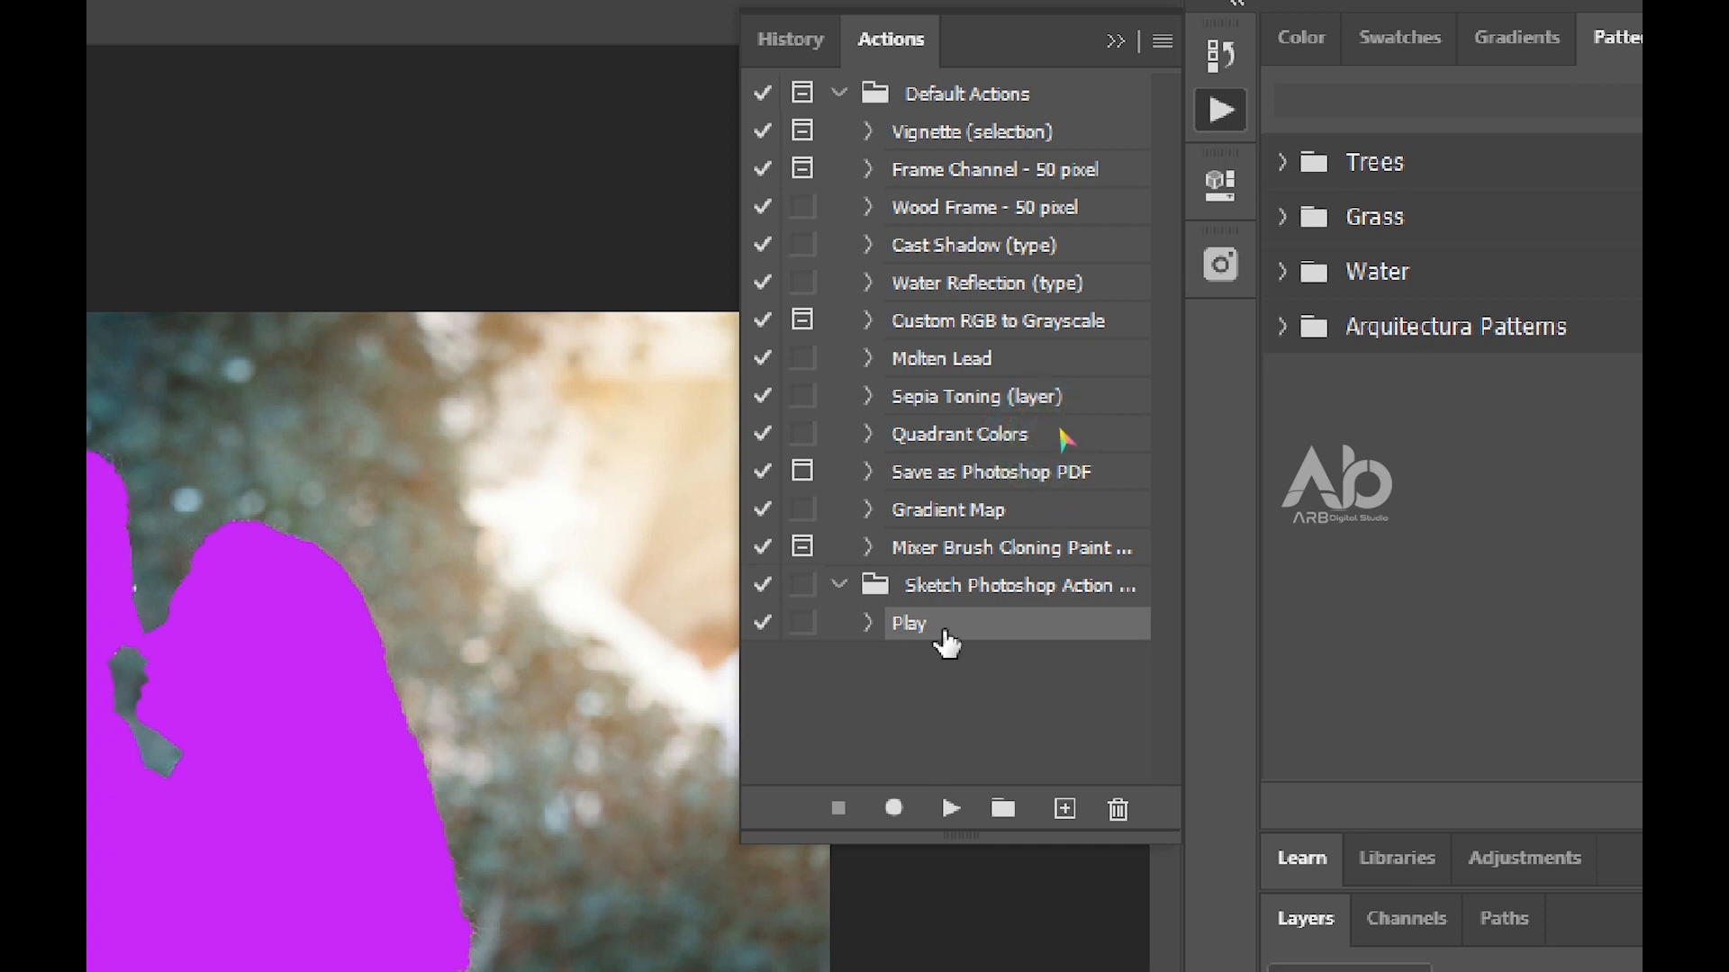
{"action": "left_click", "coordinate": [950, 808]}
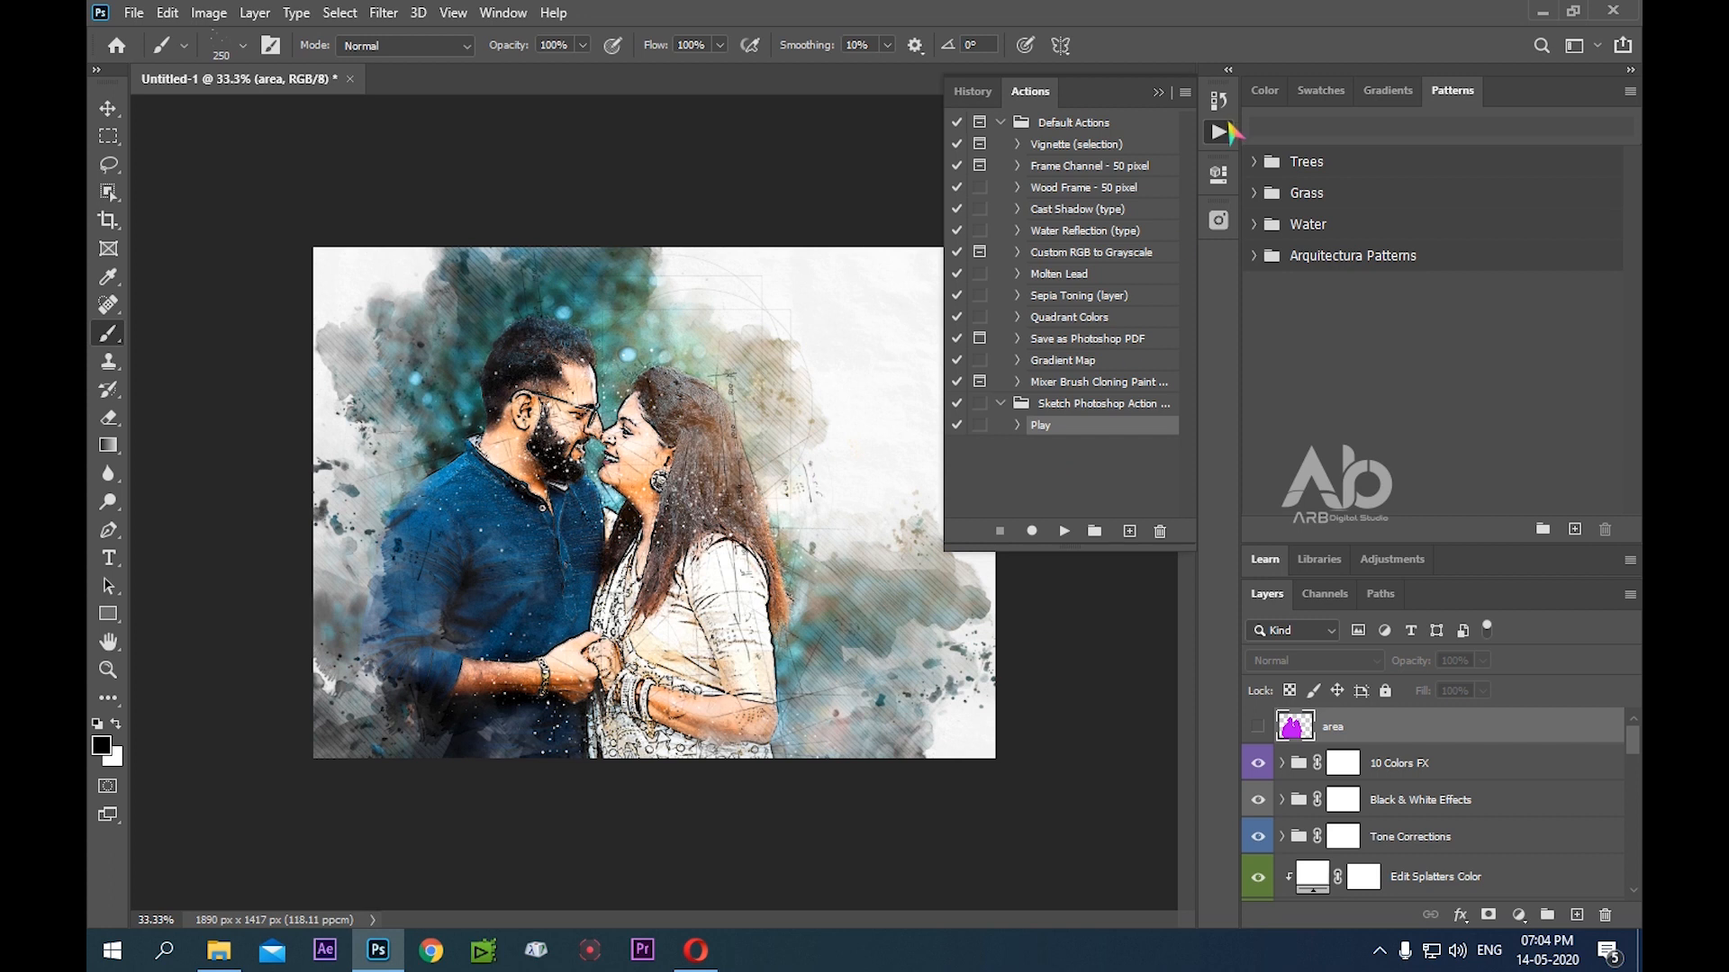
{"action": "left_click", "coordinate": [1218, 133]}
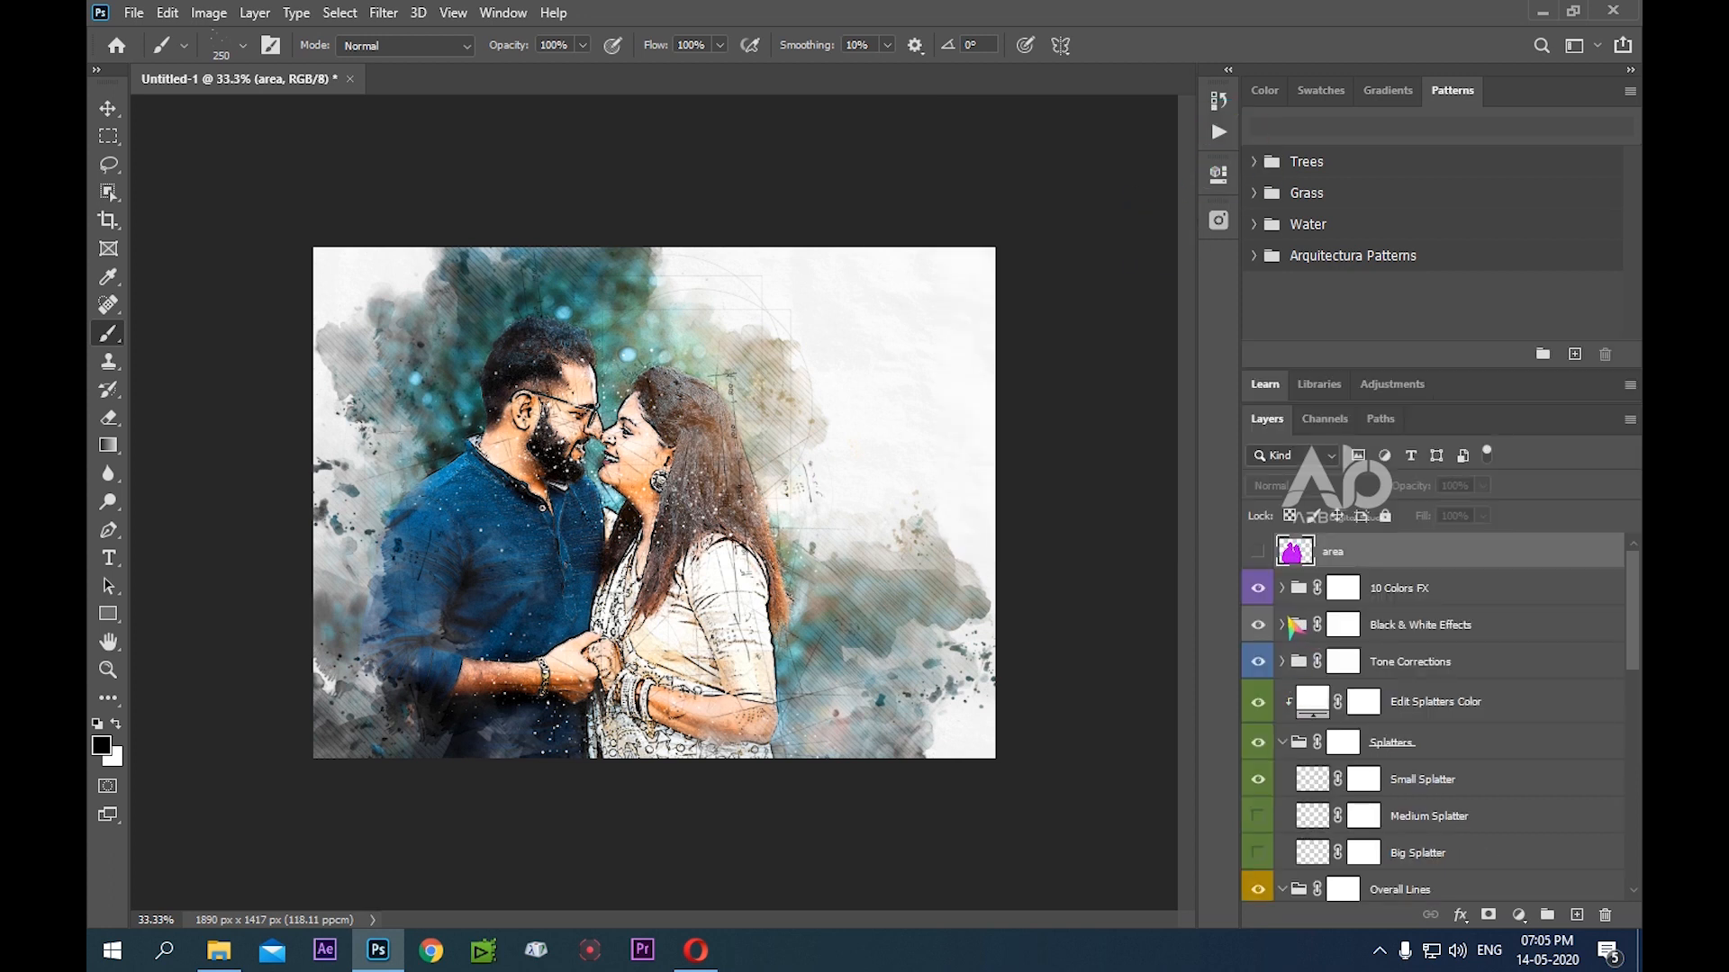
Make the Medium Splatter layer in the Splatters group visible
{"action": "scroll", "coordinate": [1286, 627], "scroll_direction": "down", "scroll_amount": 2}
{"action": "scroll", "coordinate": [1282, 641], "scroll_direction": "down", "scroll_amount": 1}
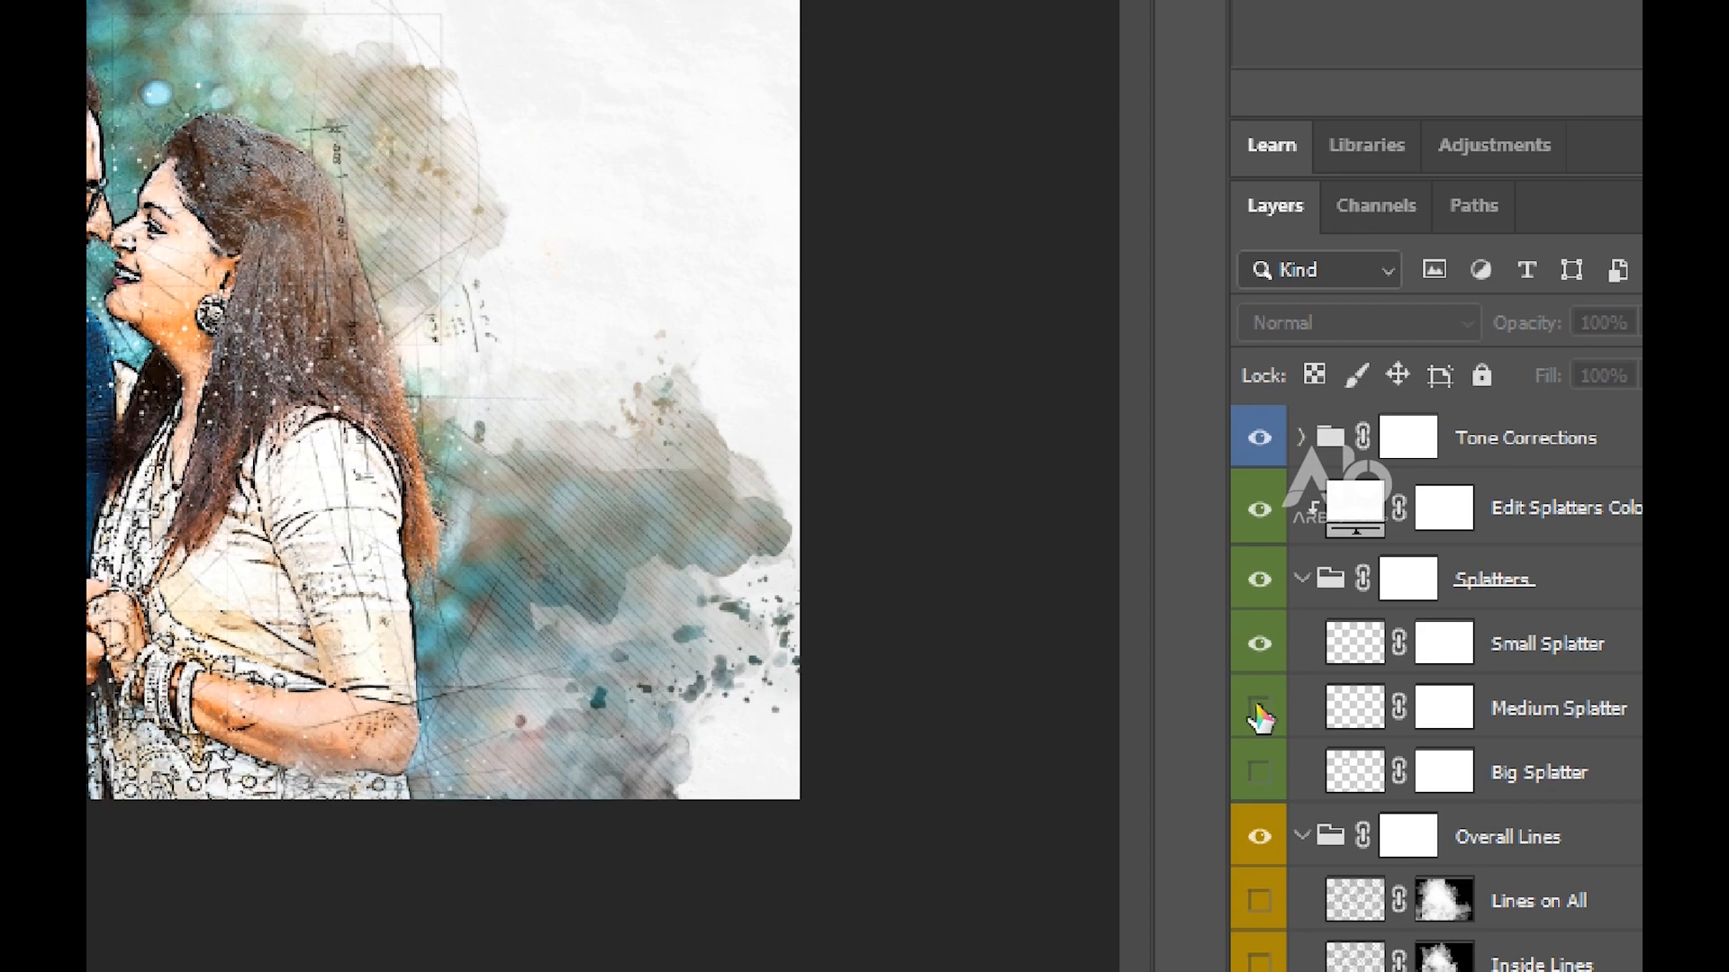
{"action": "left_click", "coordinate": [1260, 711]}
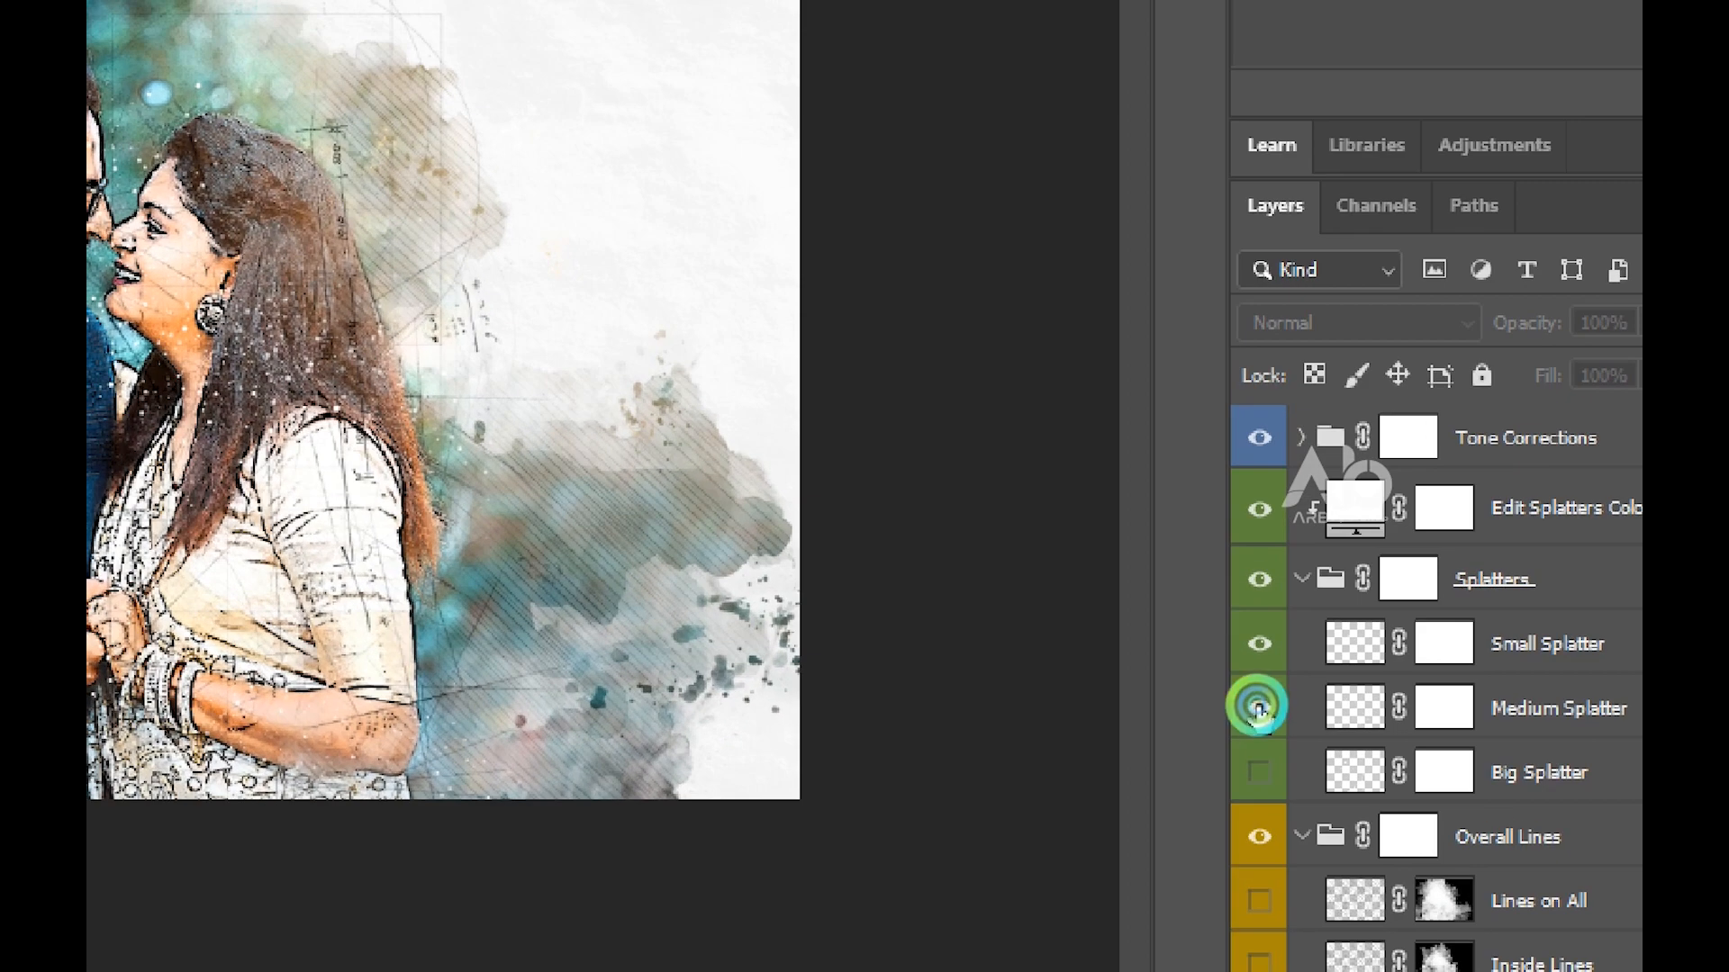
Hide the Medium Splatter layer, and show then hide the Big Splatter layer to compare its effect
{"action": "left_click", "coordinate": [1260, 712]}
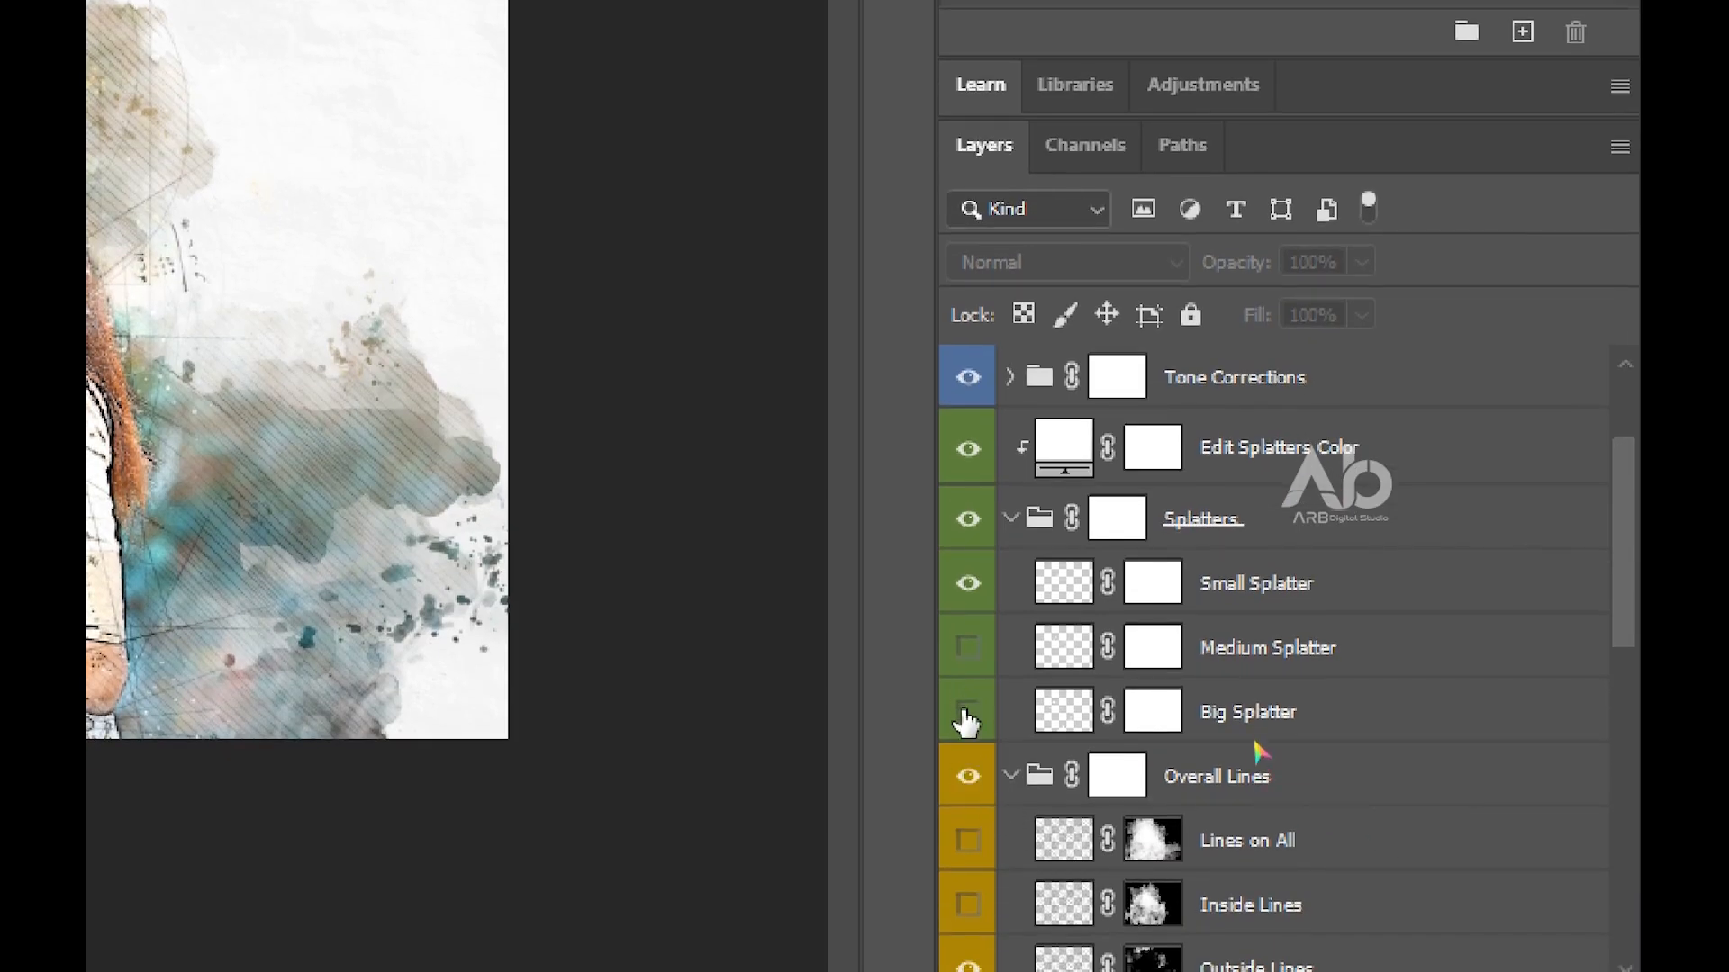
{"action": "left_click", "coordinate": [965, 712]}
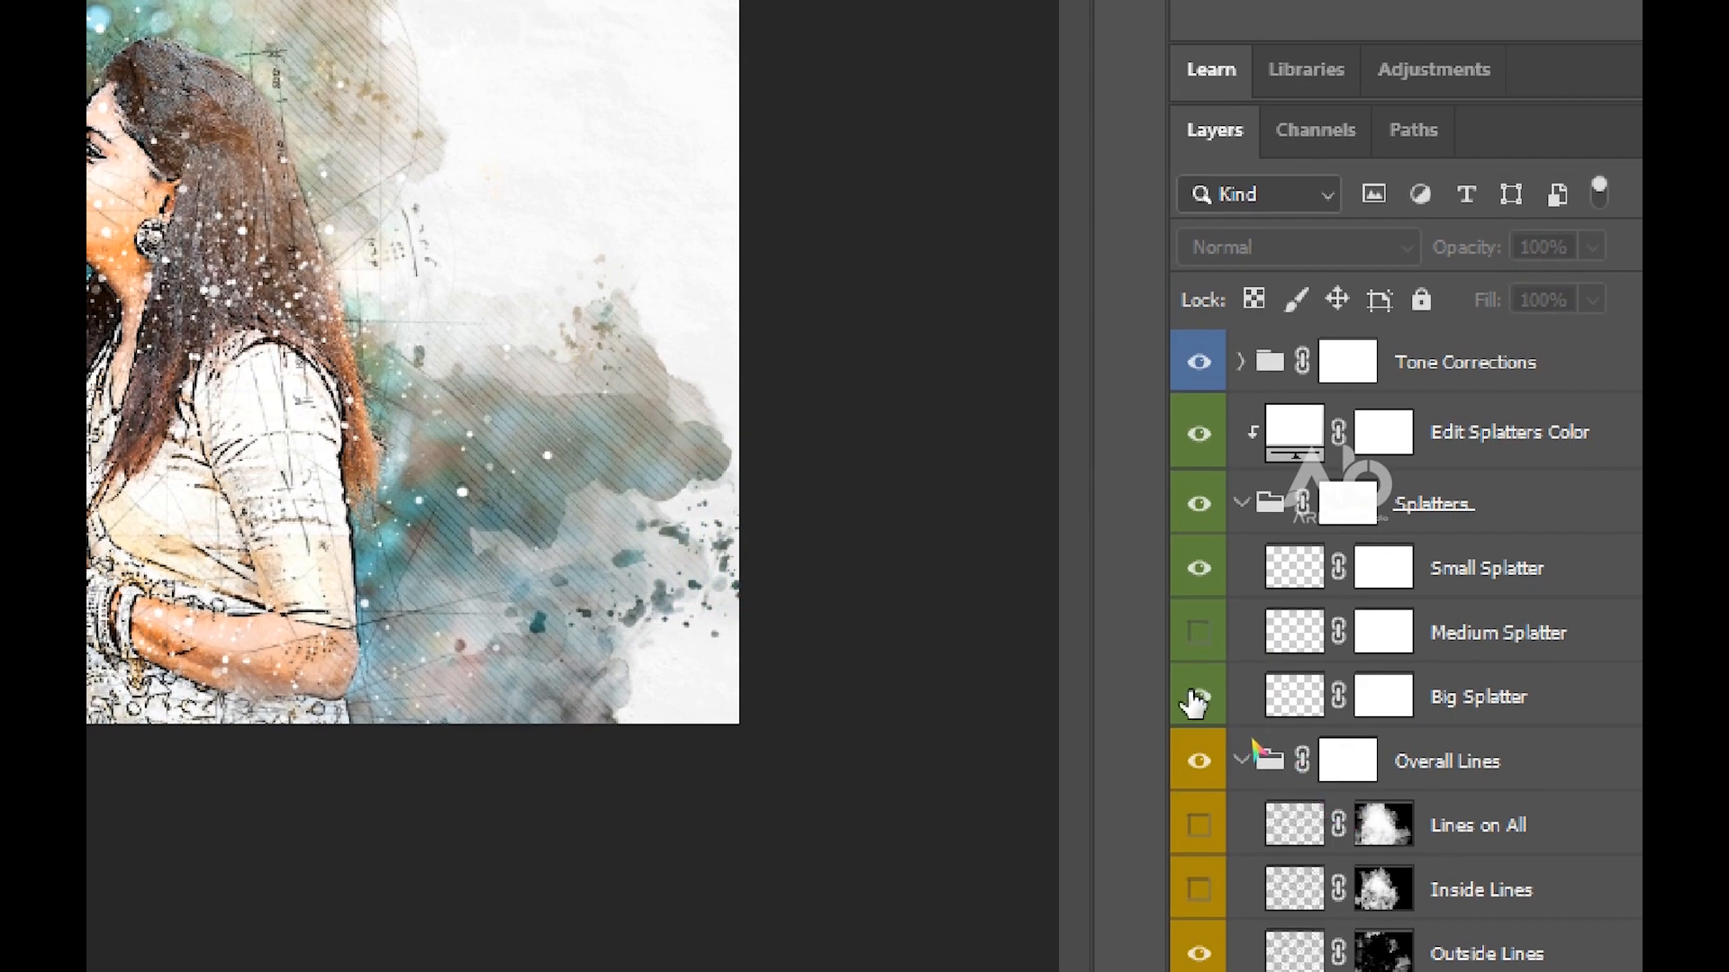
{"action": "left_click", "coordinate": [1196, 700]}
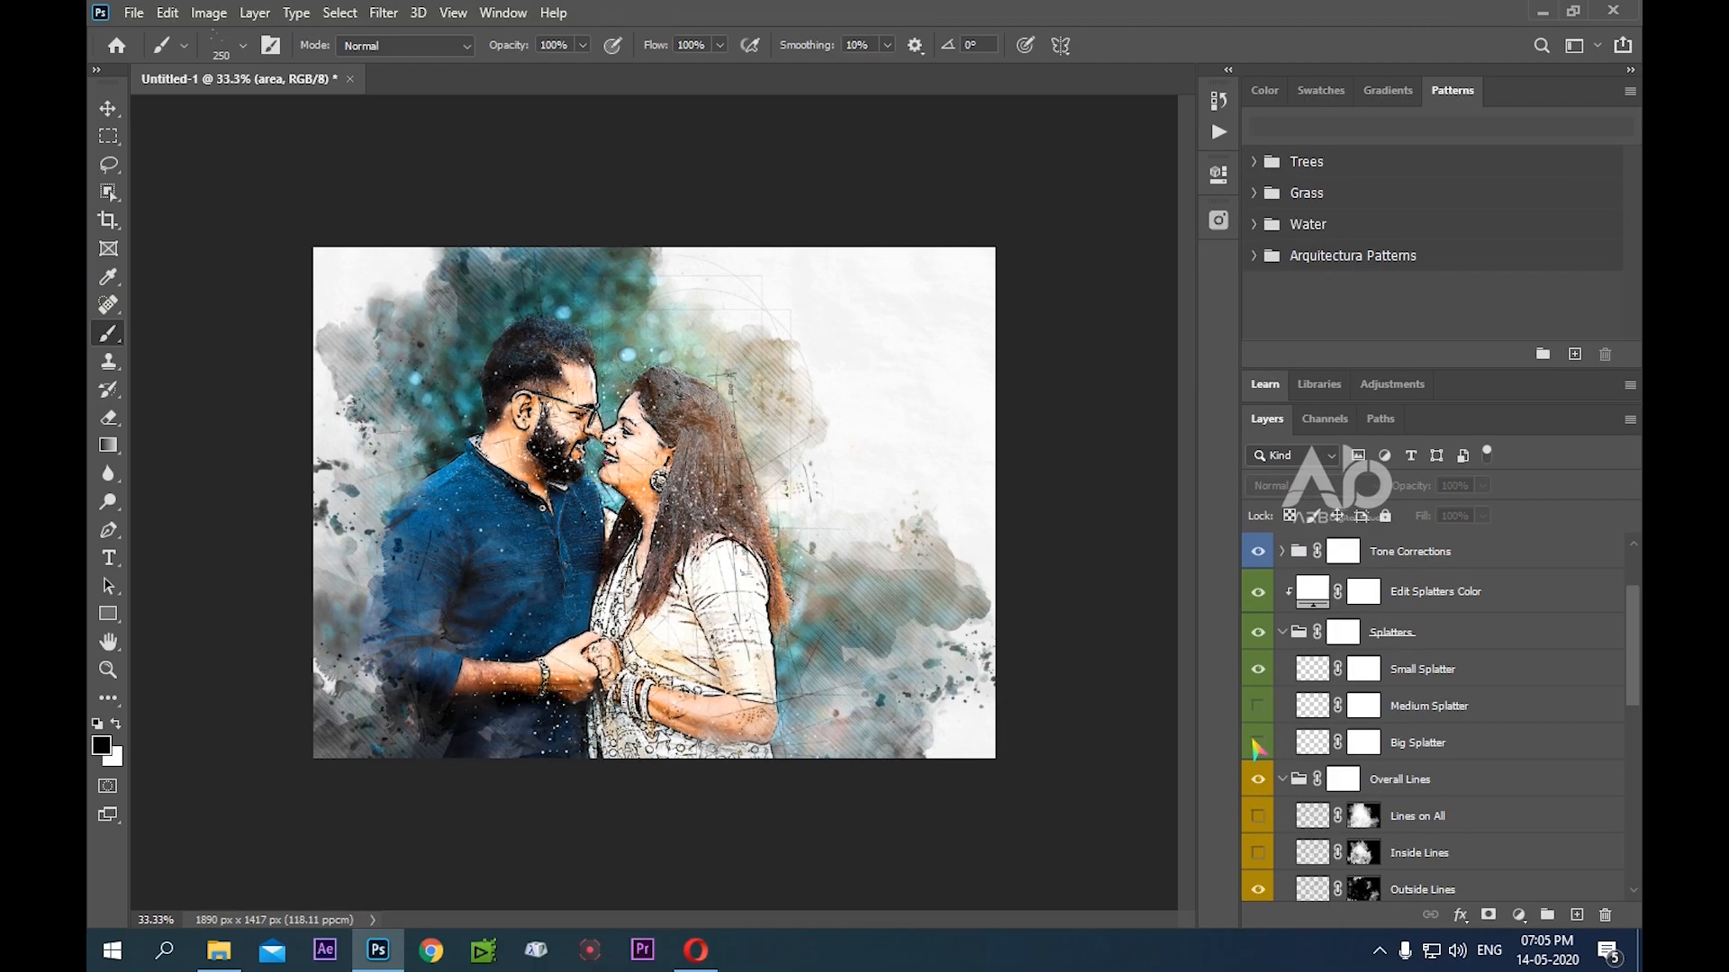
Stamp all visible layers into a new merged layer directly above the 10 Colors FX group
{"action": "scroll", "coordinate": [1431, 720], "scroll_direction": "up", "scroll_amount": 3}
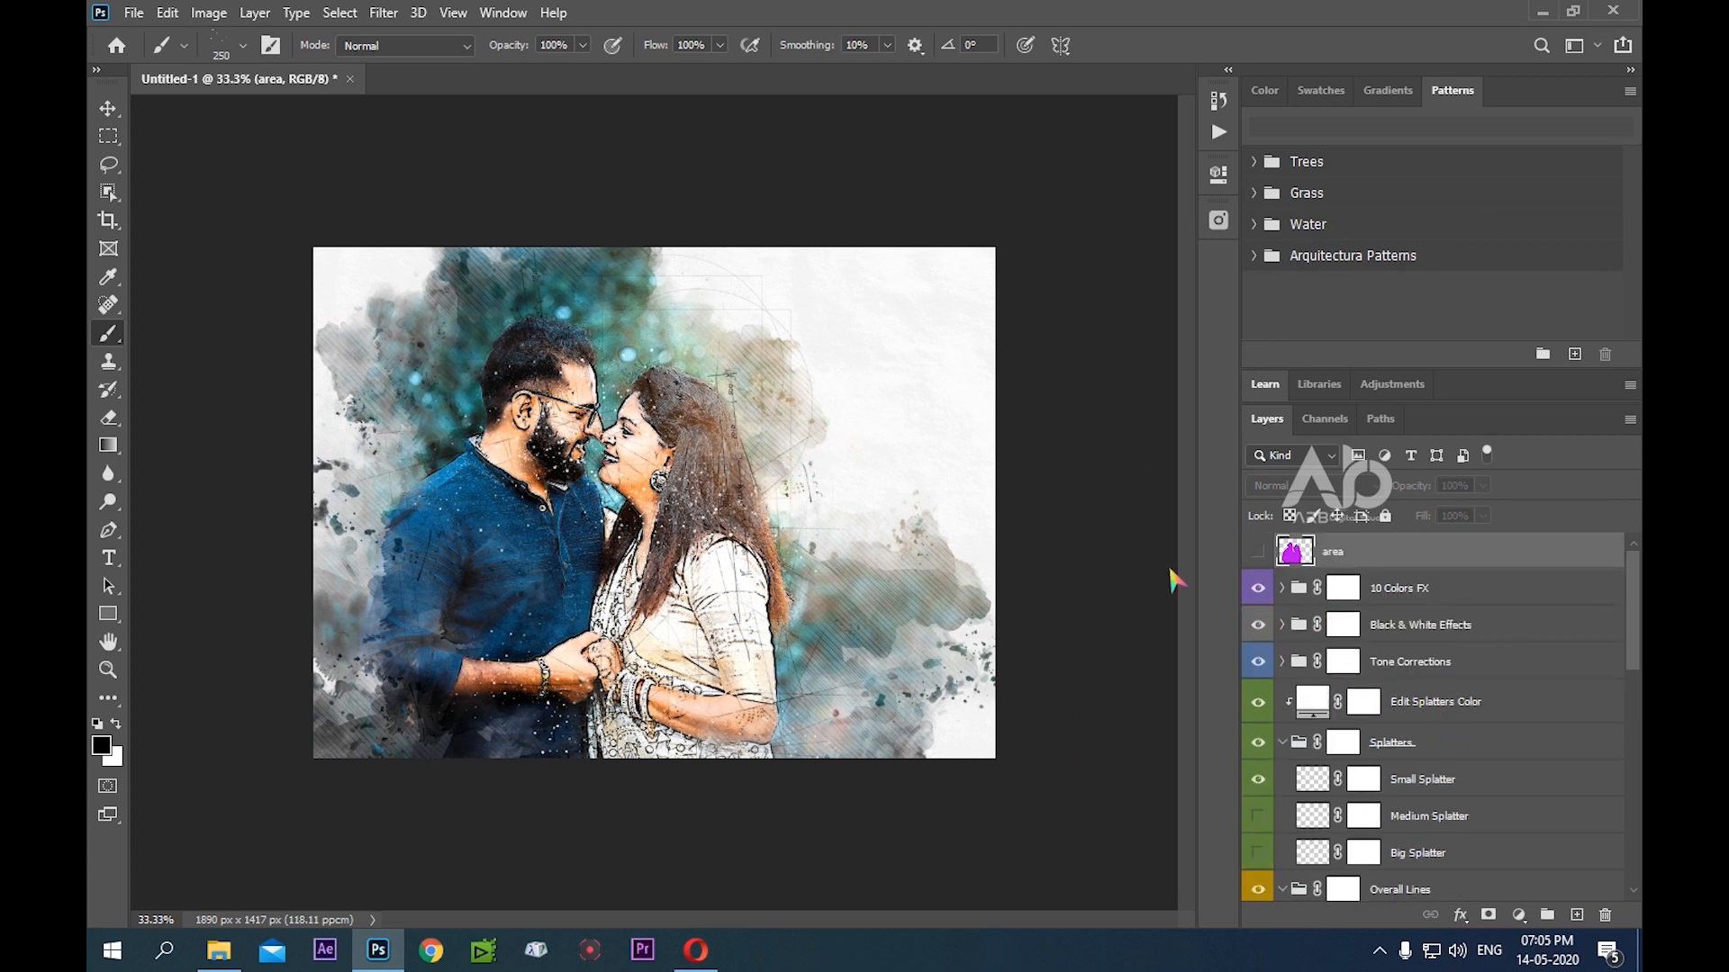
{"action": "left_click", "coordinate": [1391, 595]}
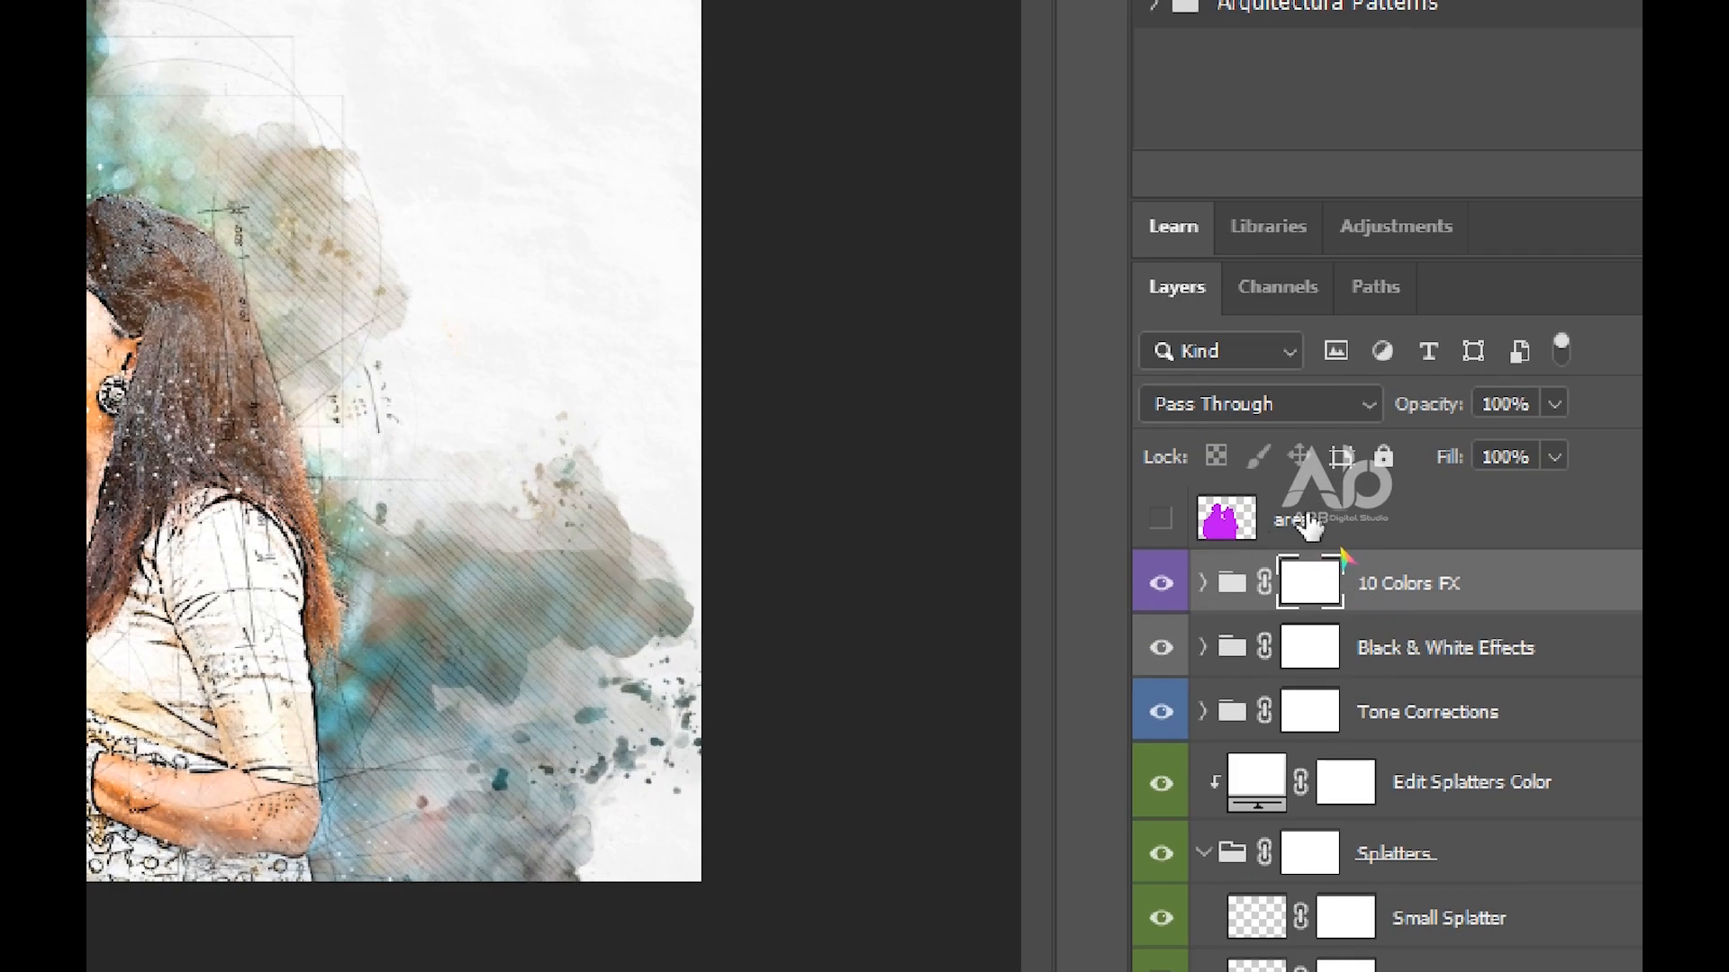
{"action": "key", "text": "shift+ctrl+alt+e"}
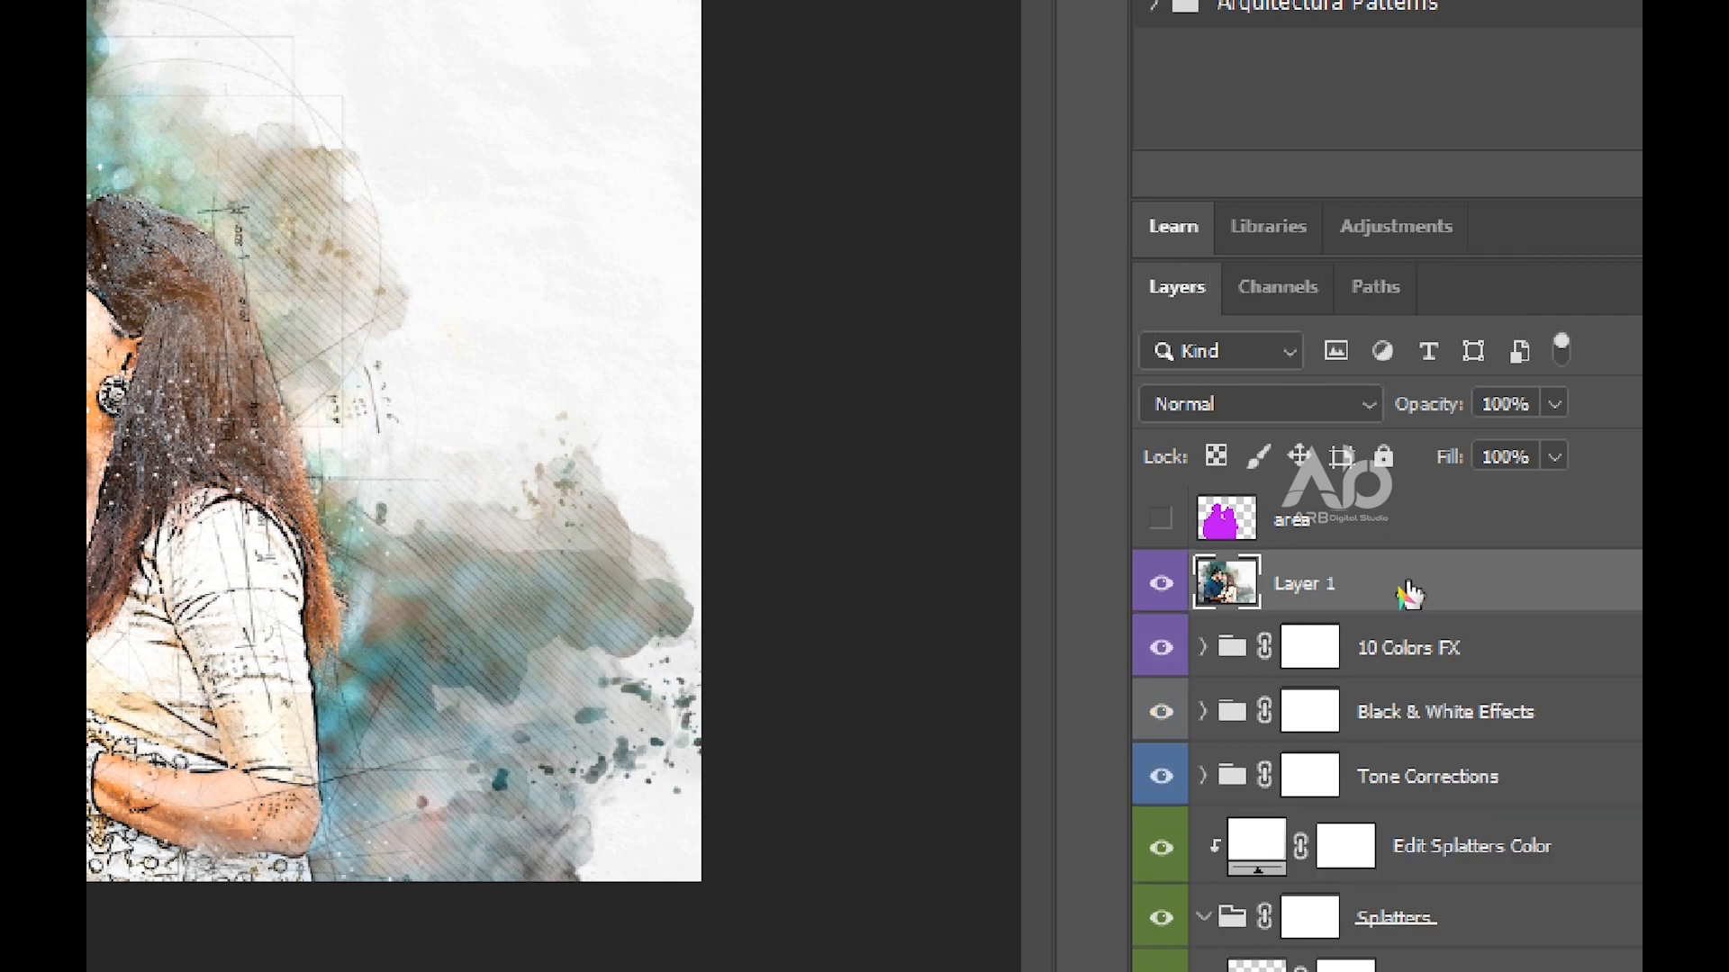
Flatten the whole image into a single background layer, discarding the hidden layers
{"action": "left_click", "coordinate": [1348, 594]}
{"action": "left_click", "coordinate": [279, 18]}
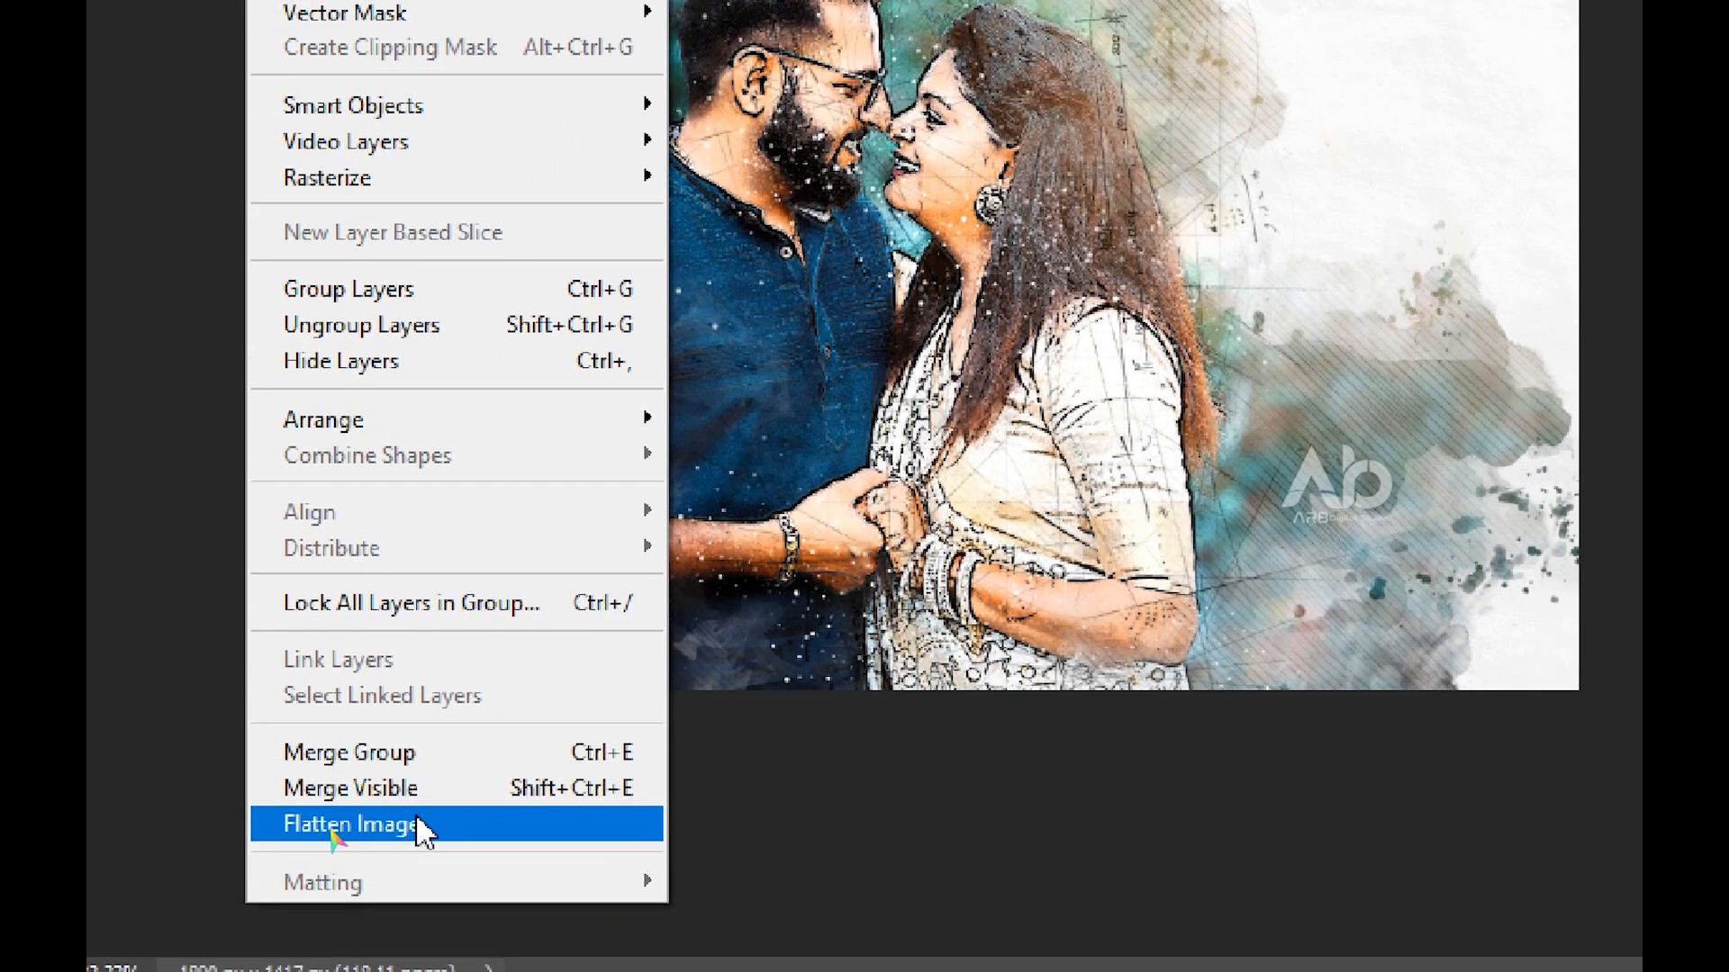
{"action": "left_click", "coordinate": [421, 830]}
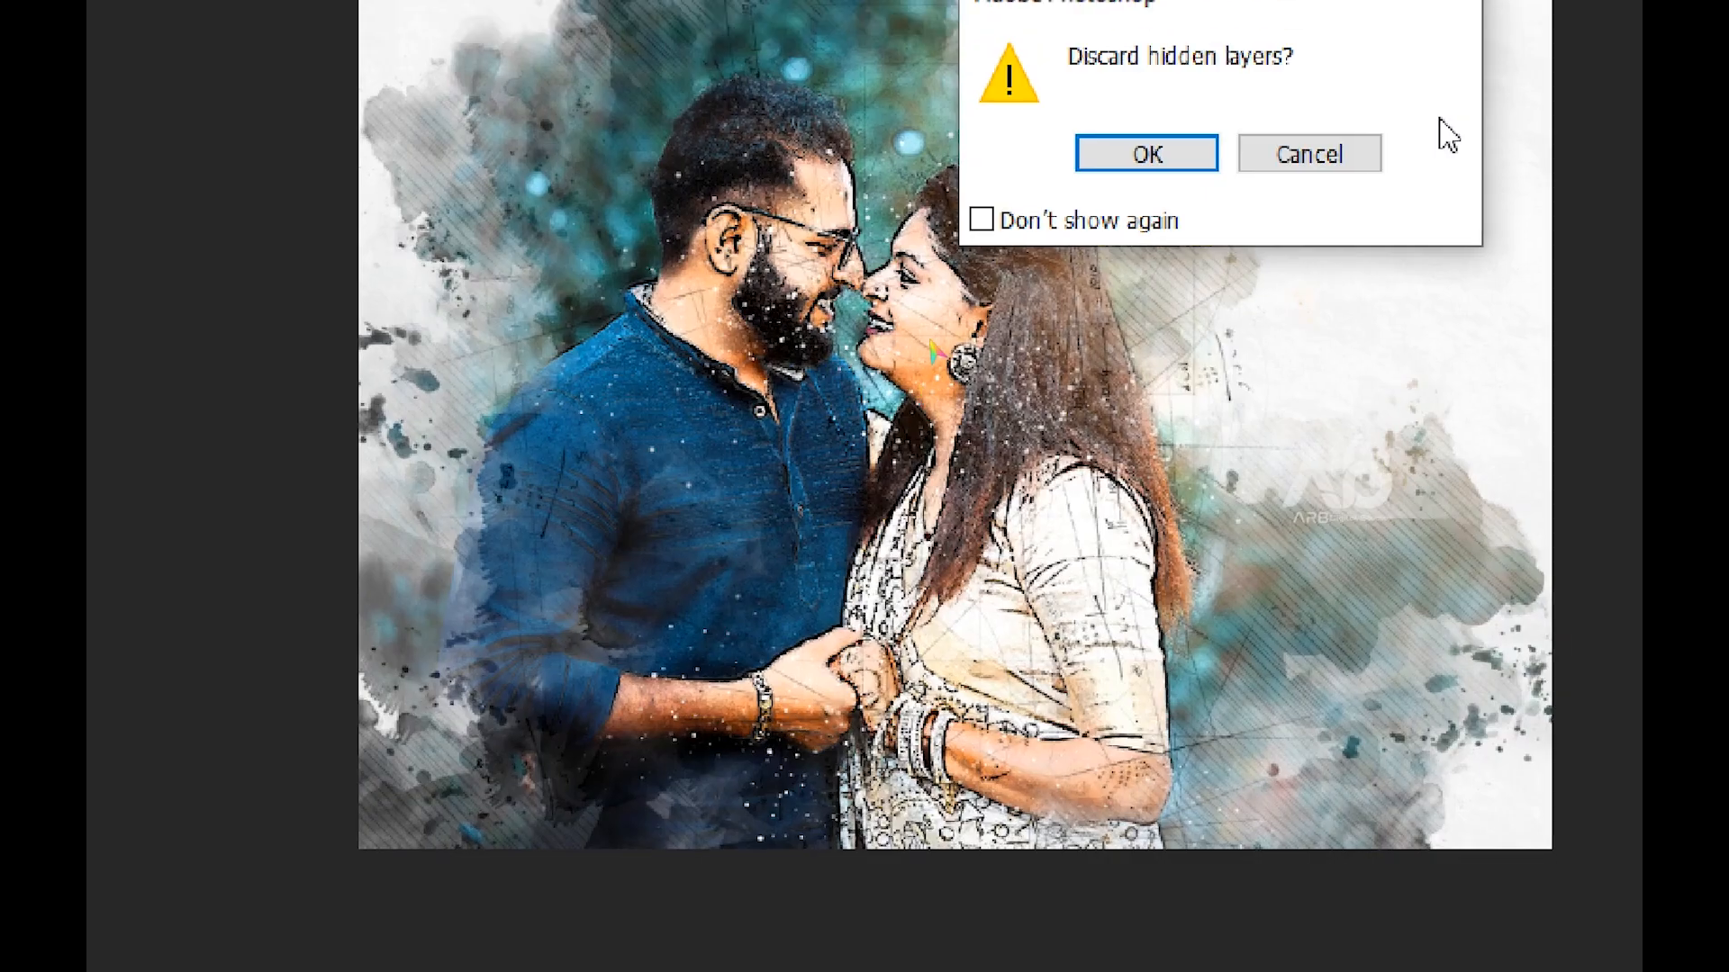
{"action": "left_click", "coordinate": [1146, 161]}
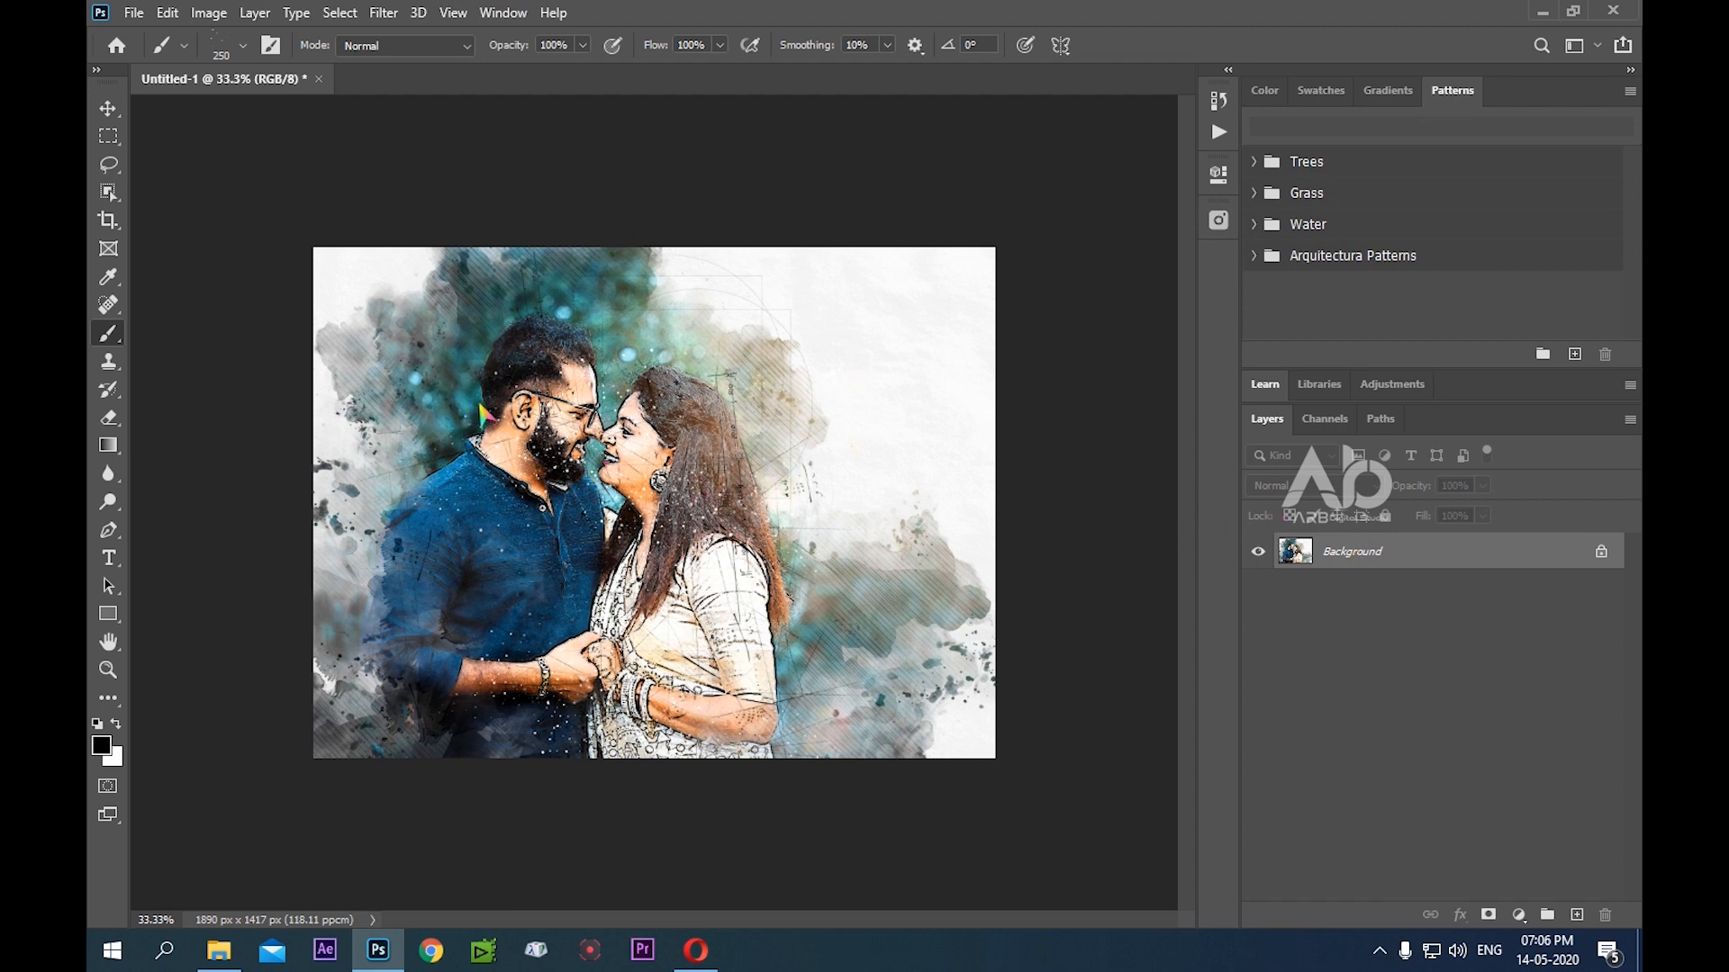
Save the flattened image on the computer's Desktop as a JPEG named image 1 at maximum quality 12, and close the document
{"action": "key", "text": "ctrl+s"}
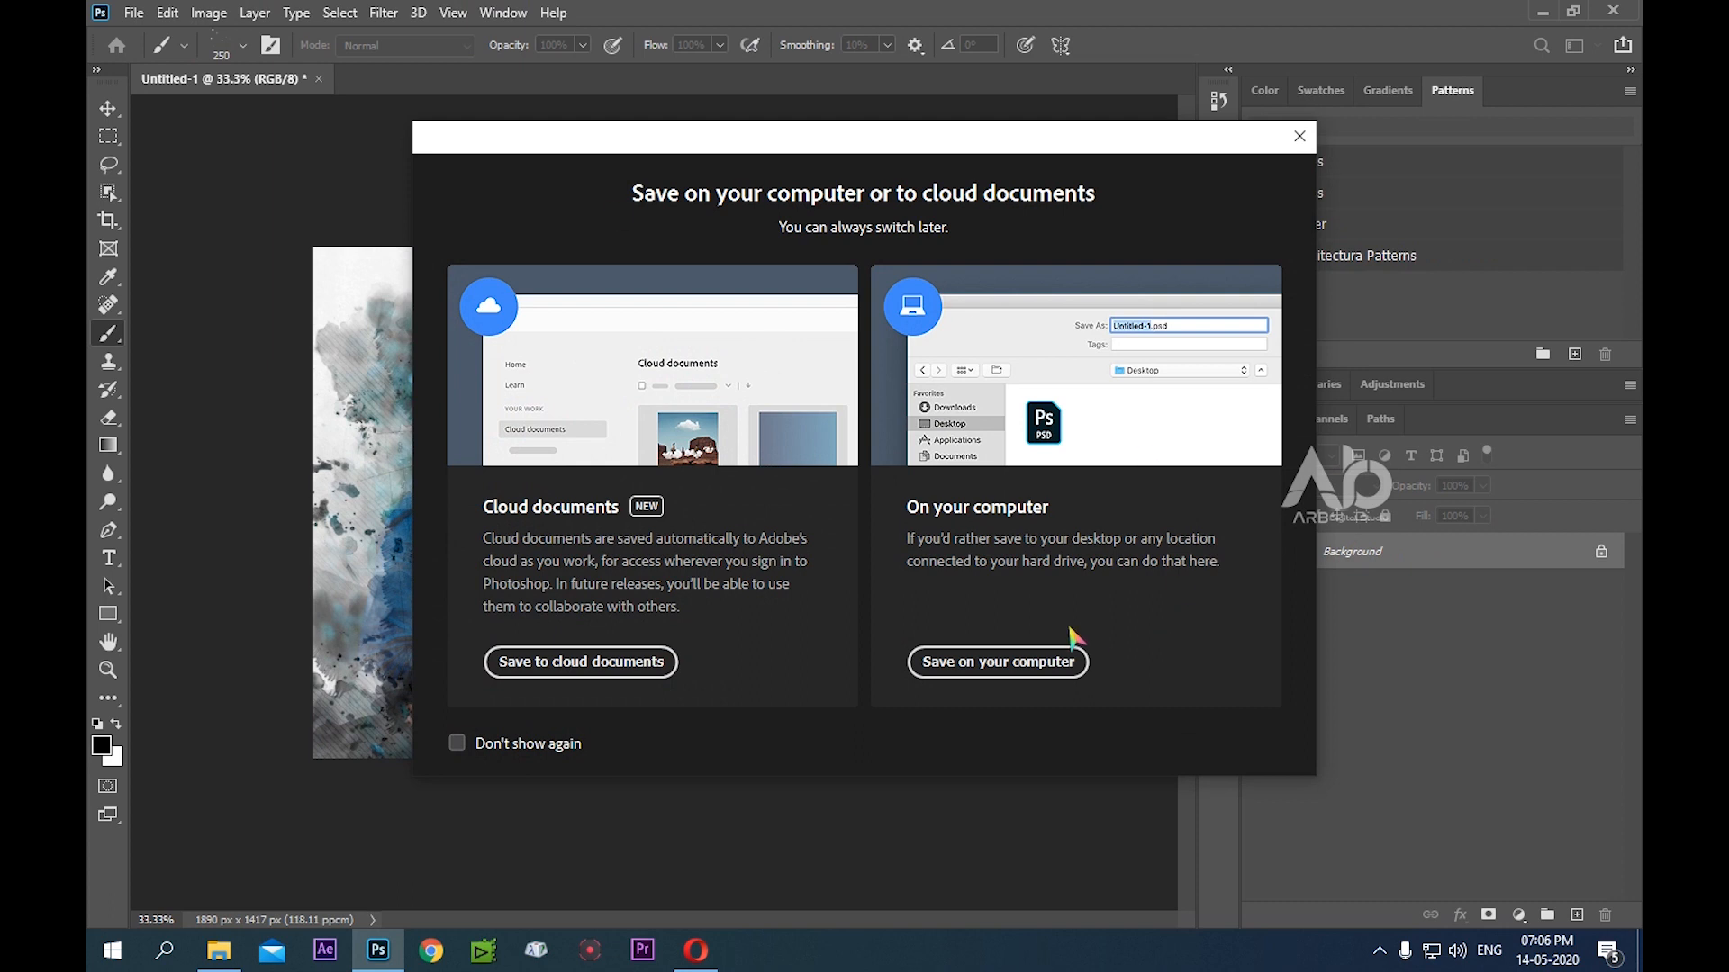
{"action": "left_click", "coordinate": [1006, 665]}
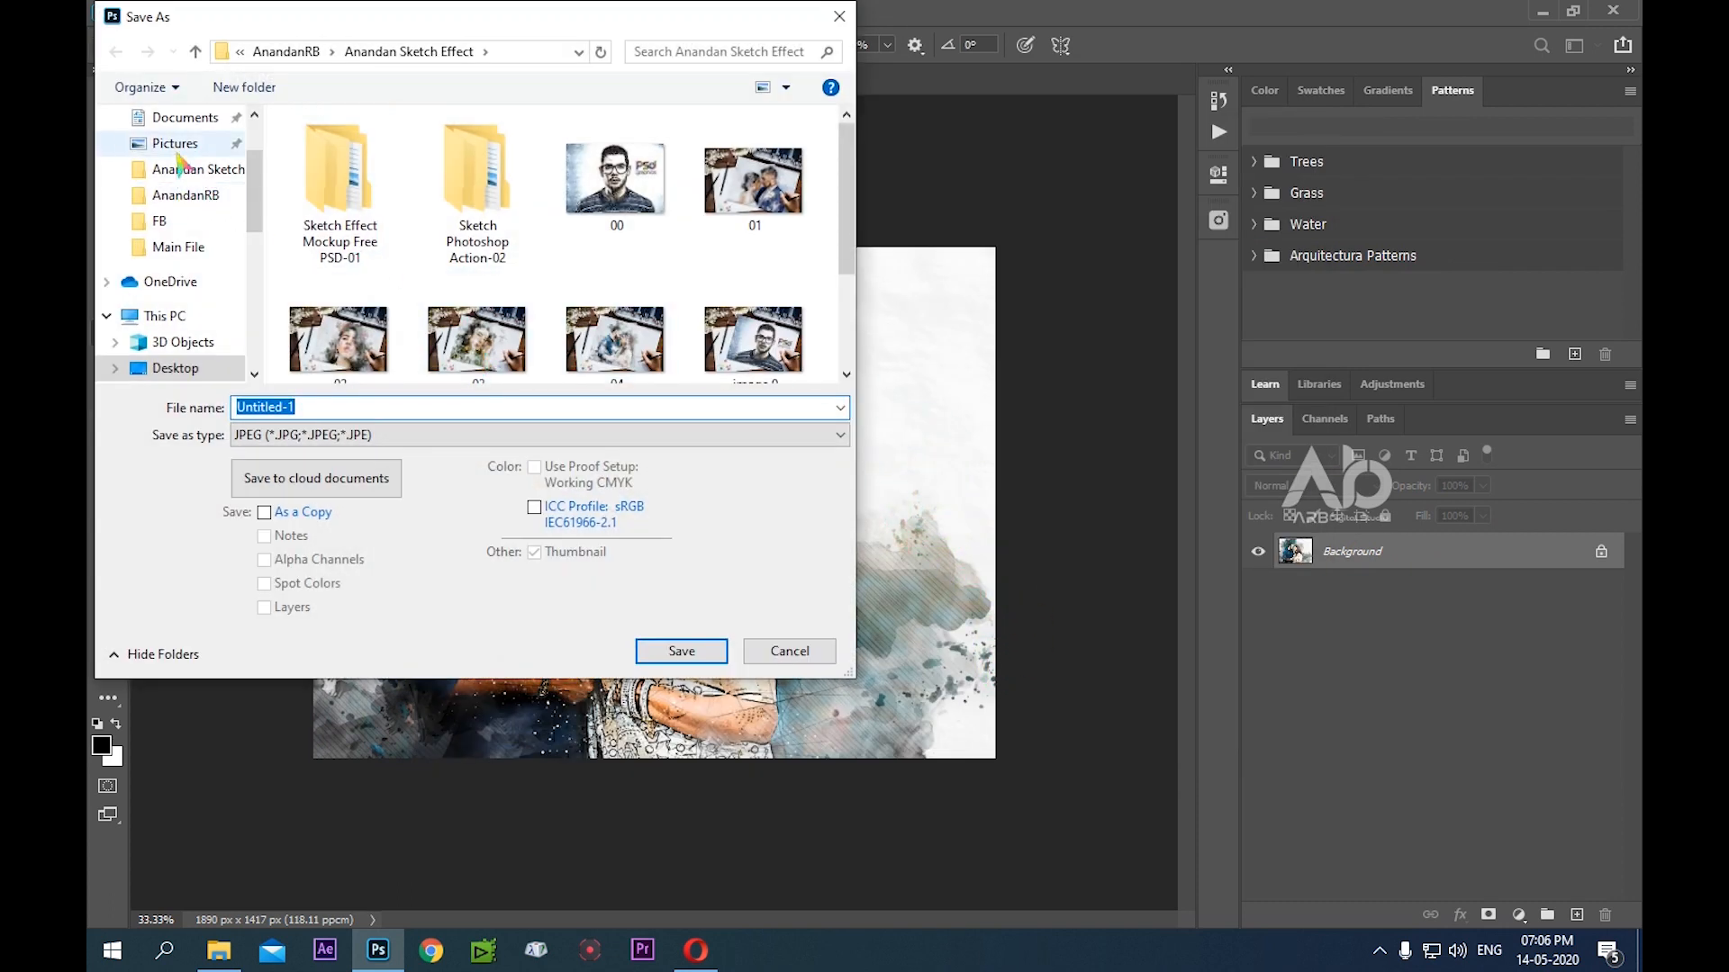
{"action": "left_click", "coordinate": [206, 369]}
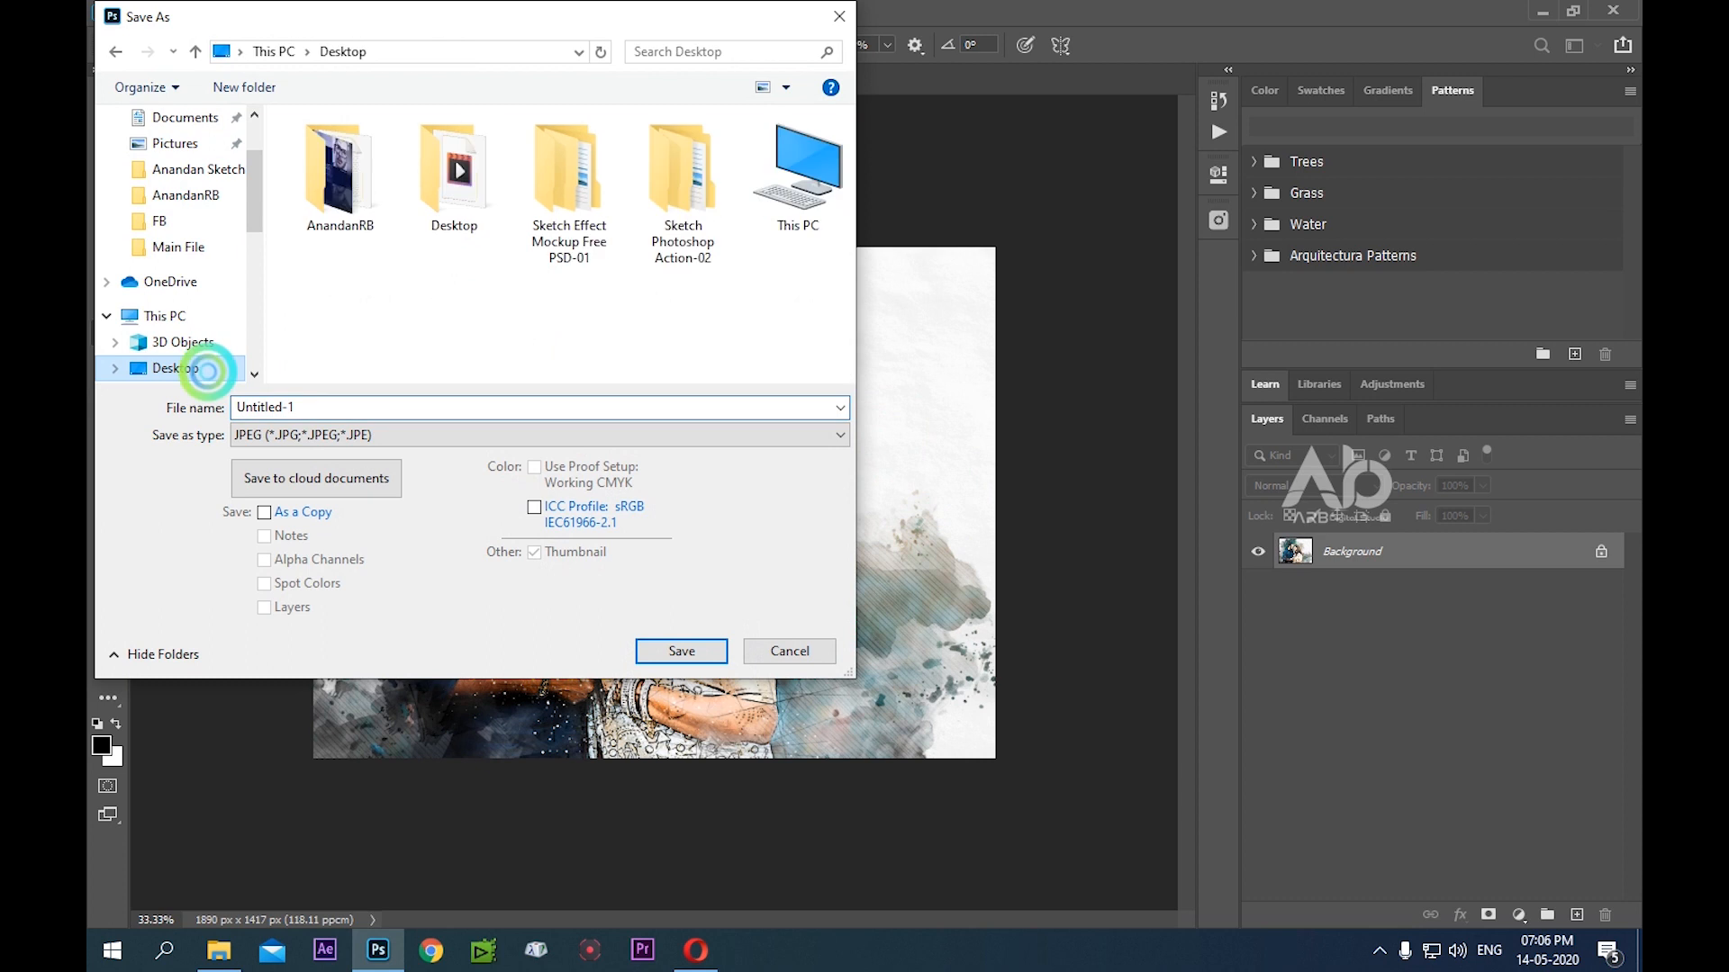
{"action": "left_click", "coordinate": [319, 408]}
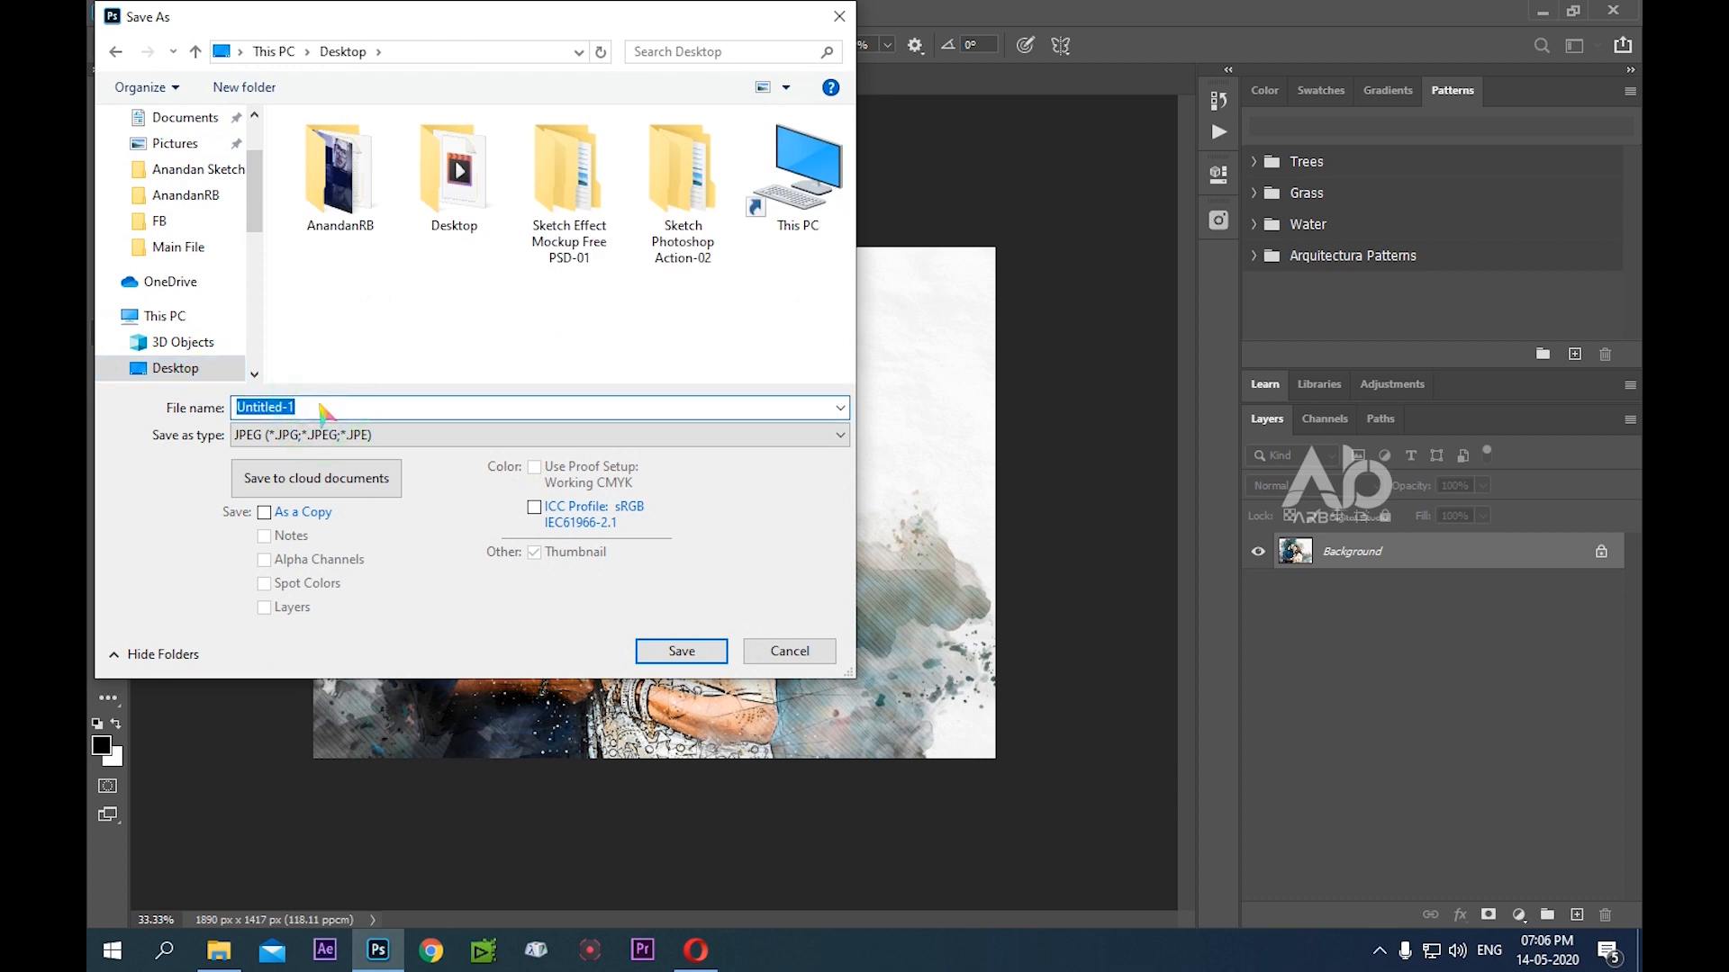
{"action": "type", "text": "image 1"}
{"action": "left_click", "coordinate": [427, 436]}
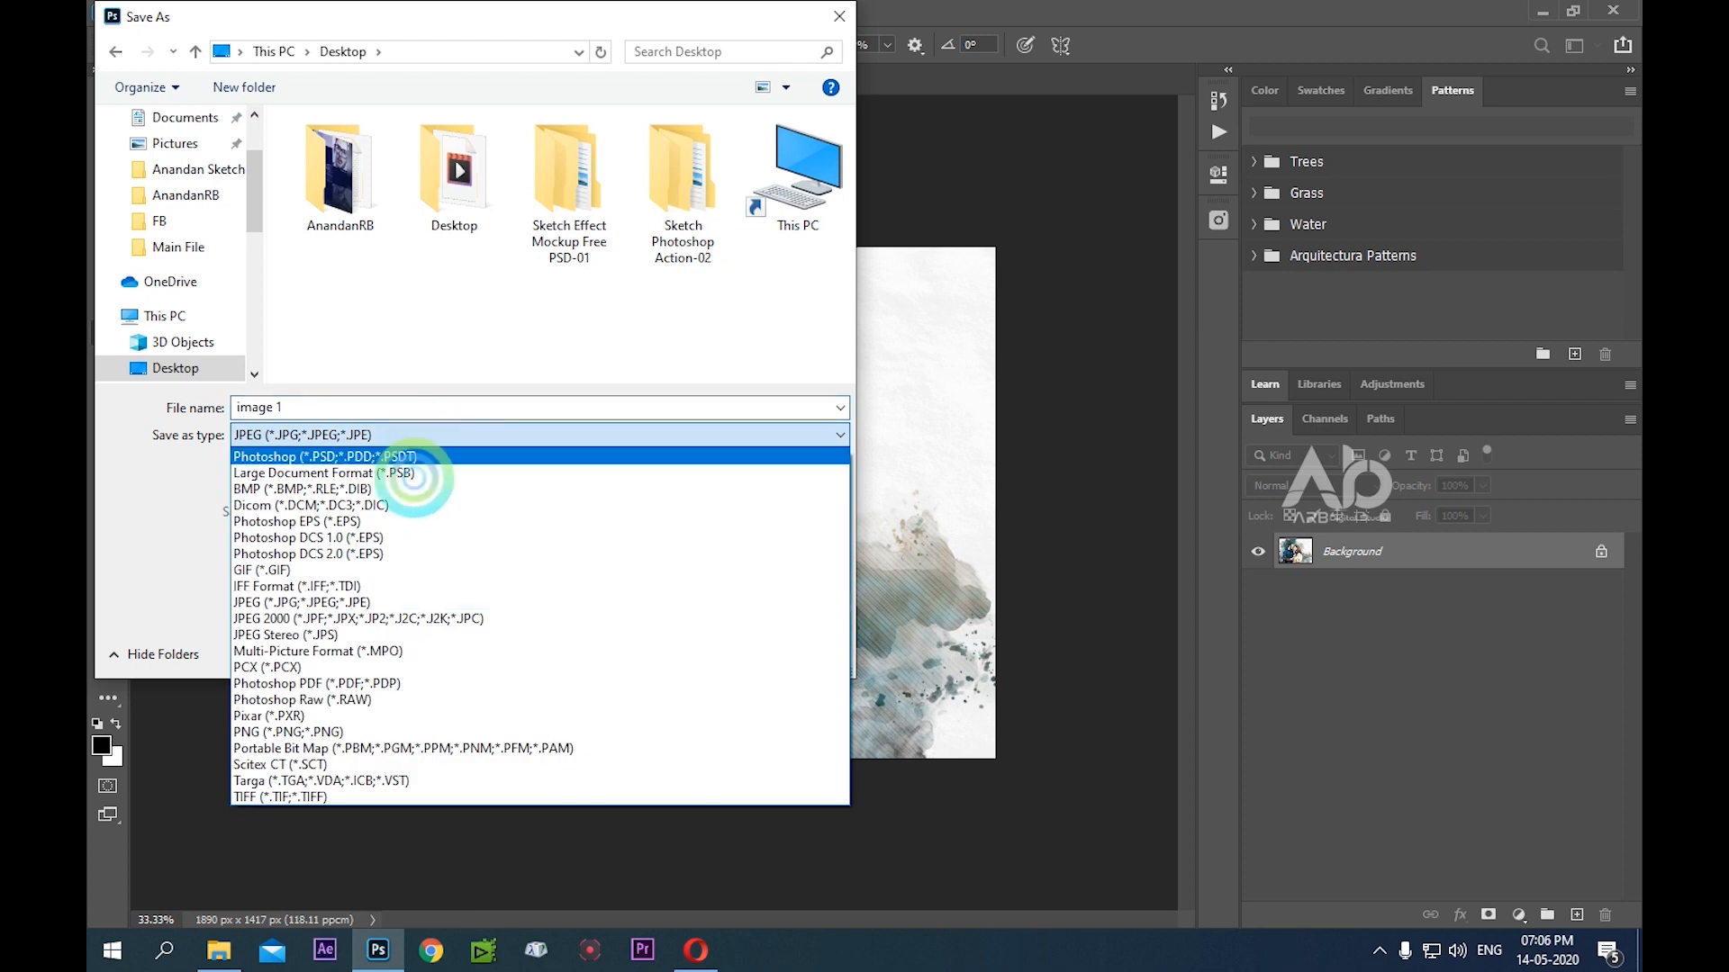
{"action": "left_click", "coordinate": [360, 600]}
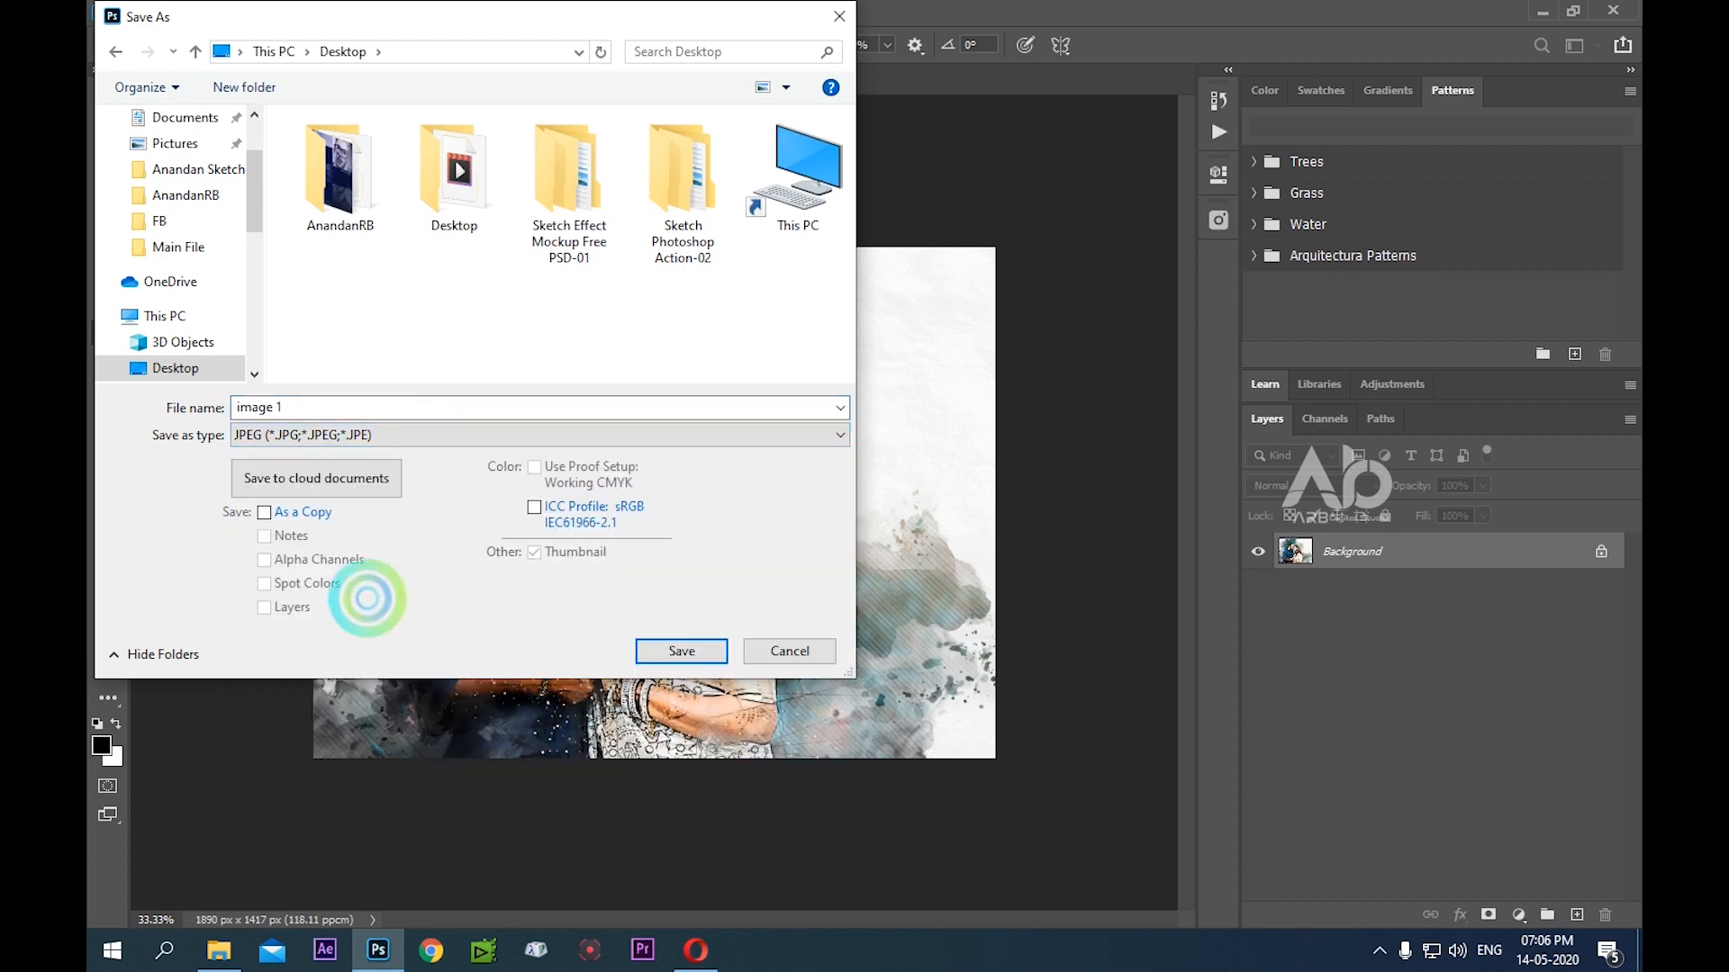
{"action": "left_click", "coordinate": [378, 437]}
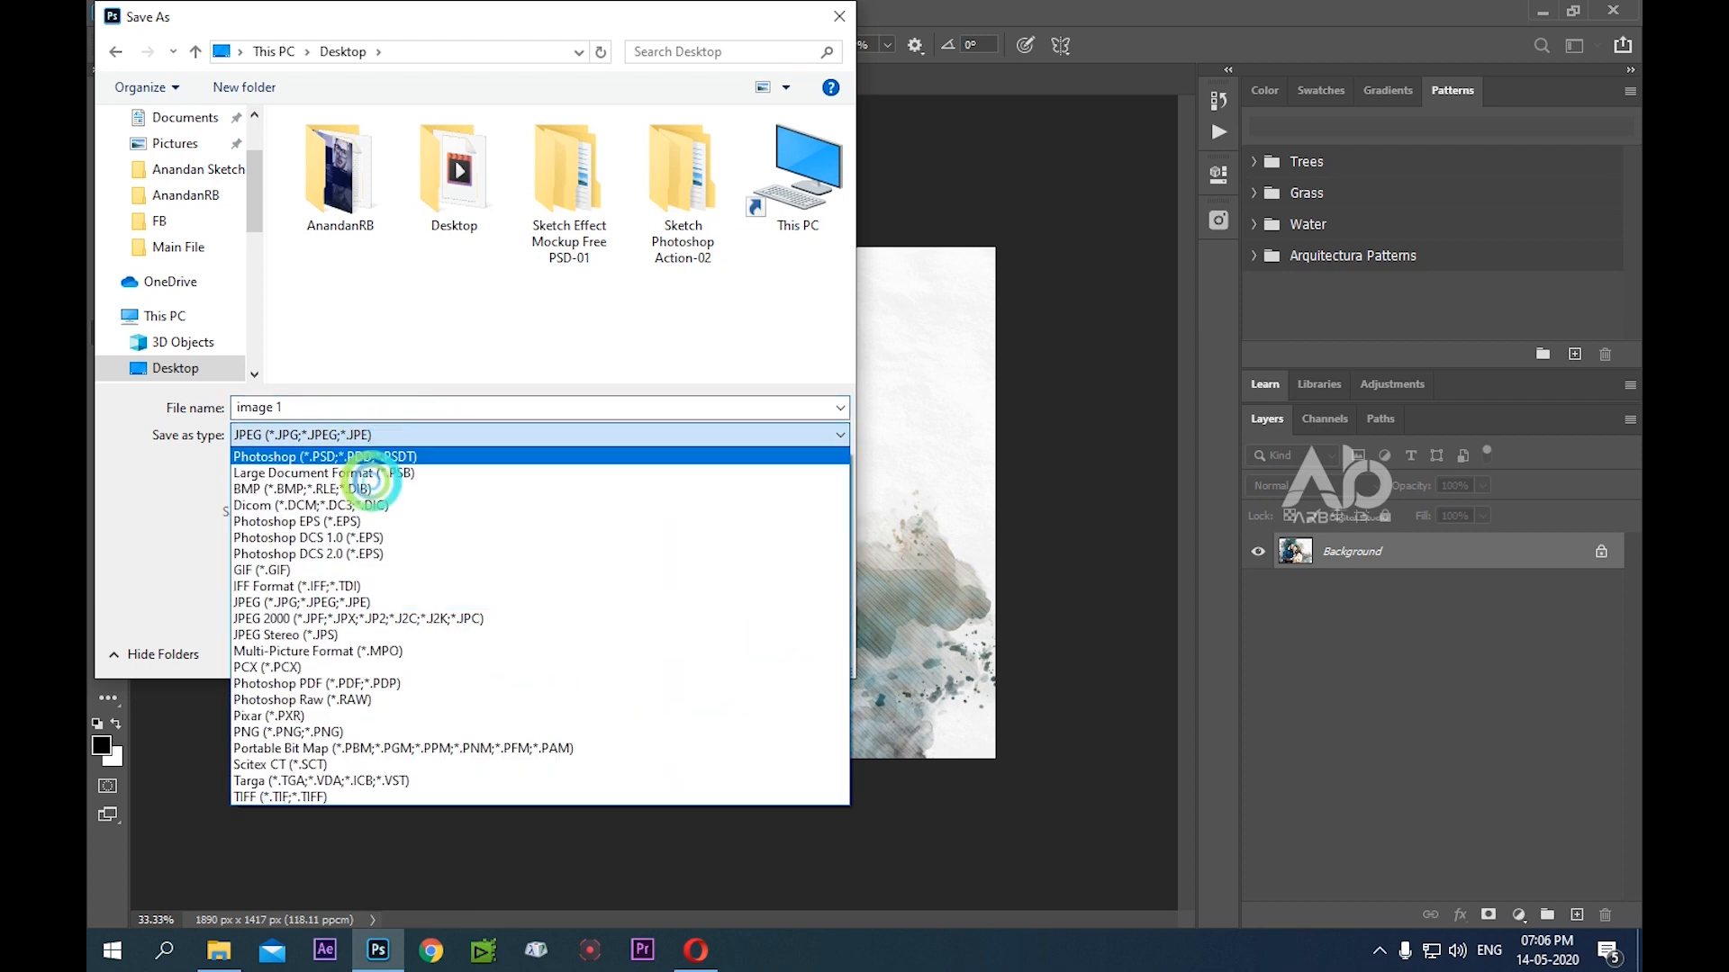
{"action": "left_click", "coordinate": [373, 602]}
{"action": "left_click", "coordinate": [681, 646]}
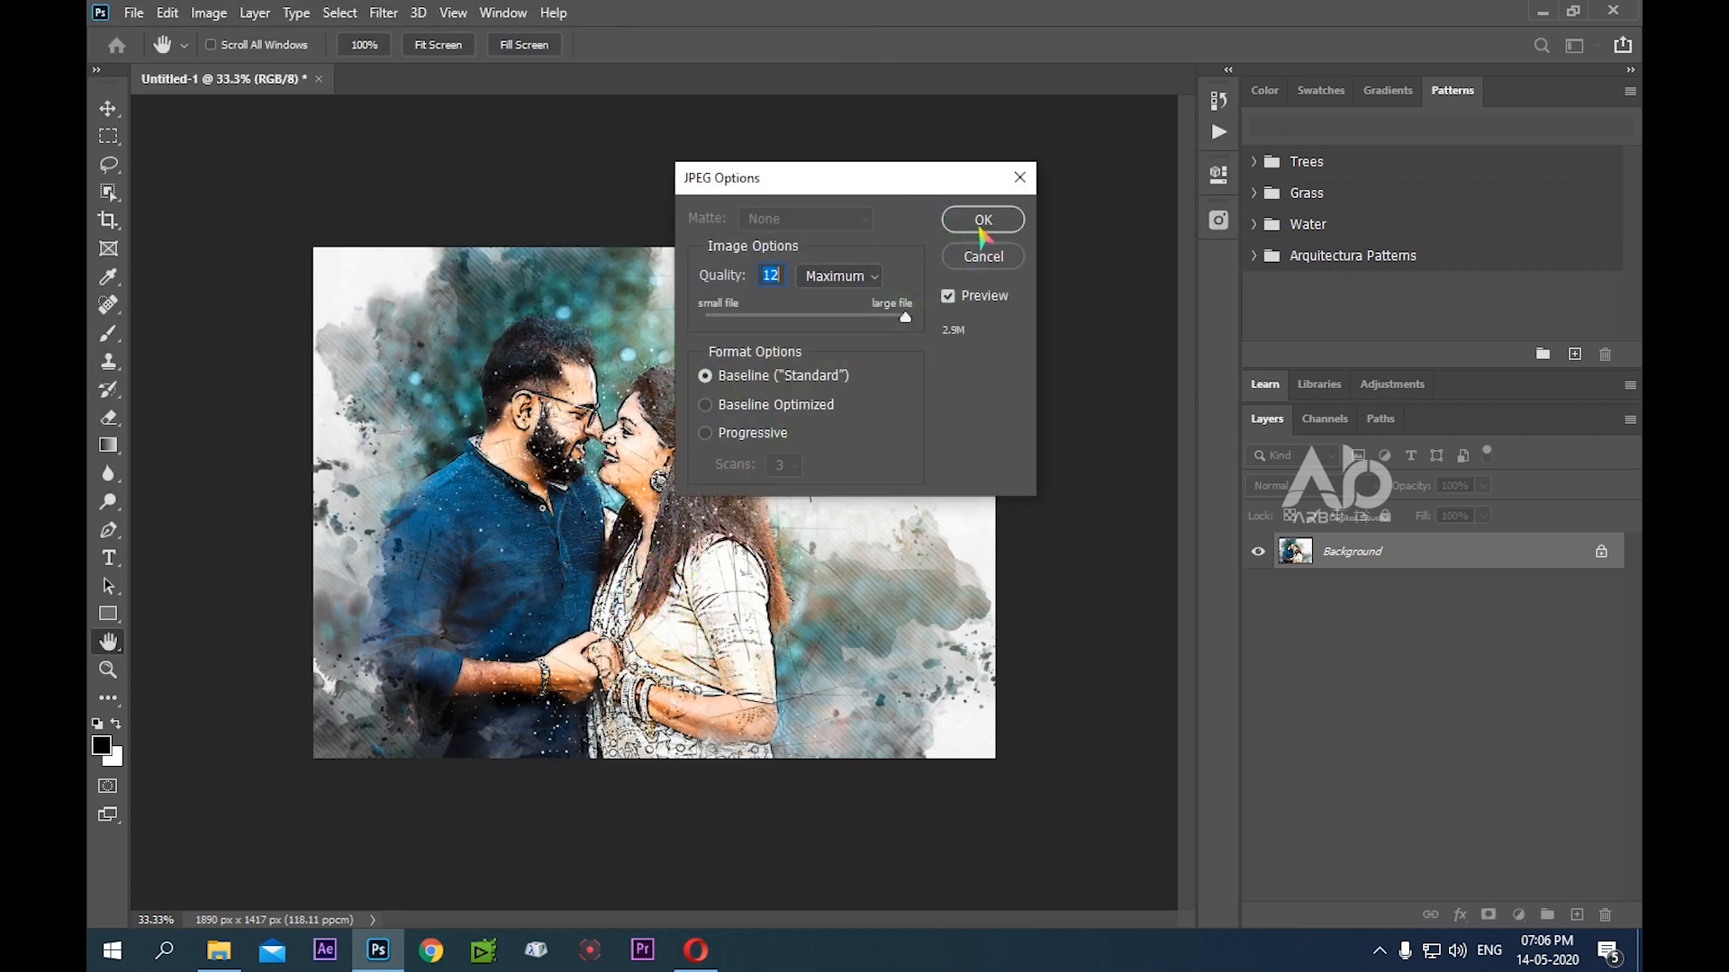
{"action": "left_click", "coordinate": [980, 220]}
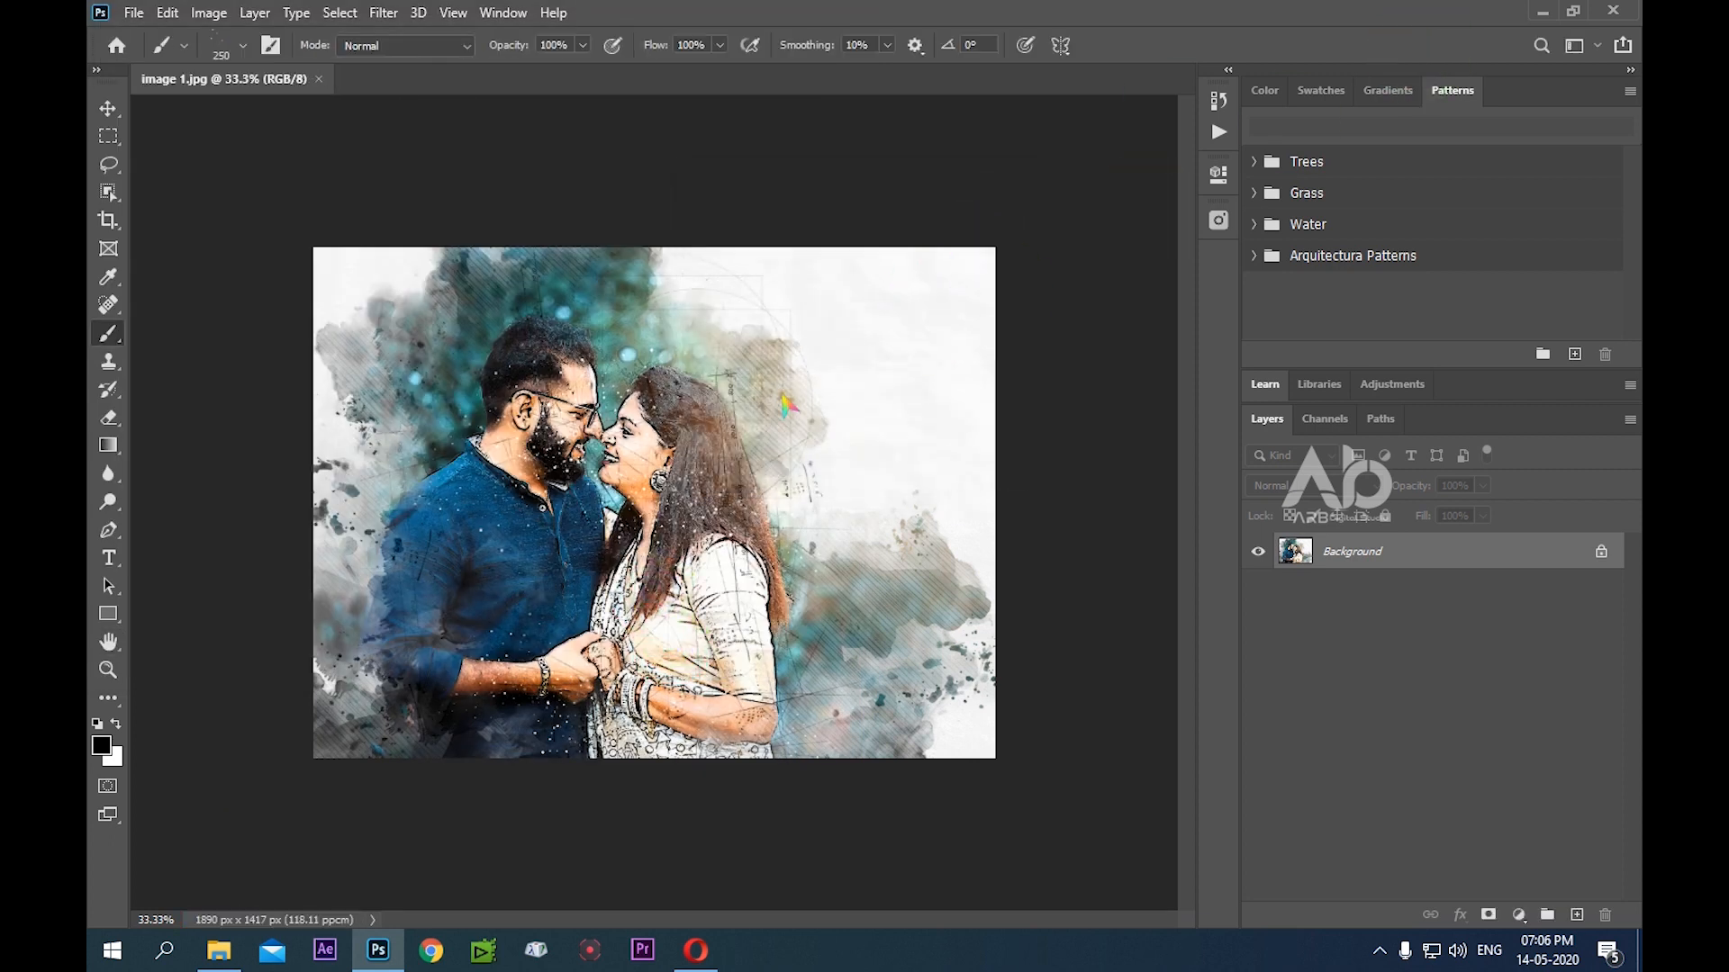
{"action": "left_click", "coordinate": [318, 81]}
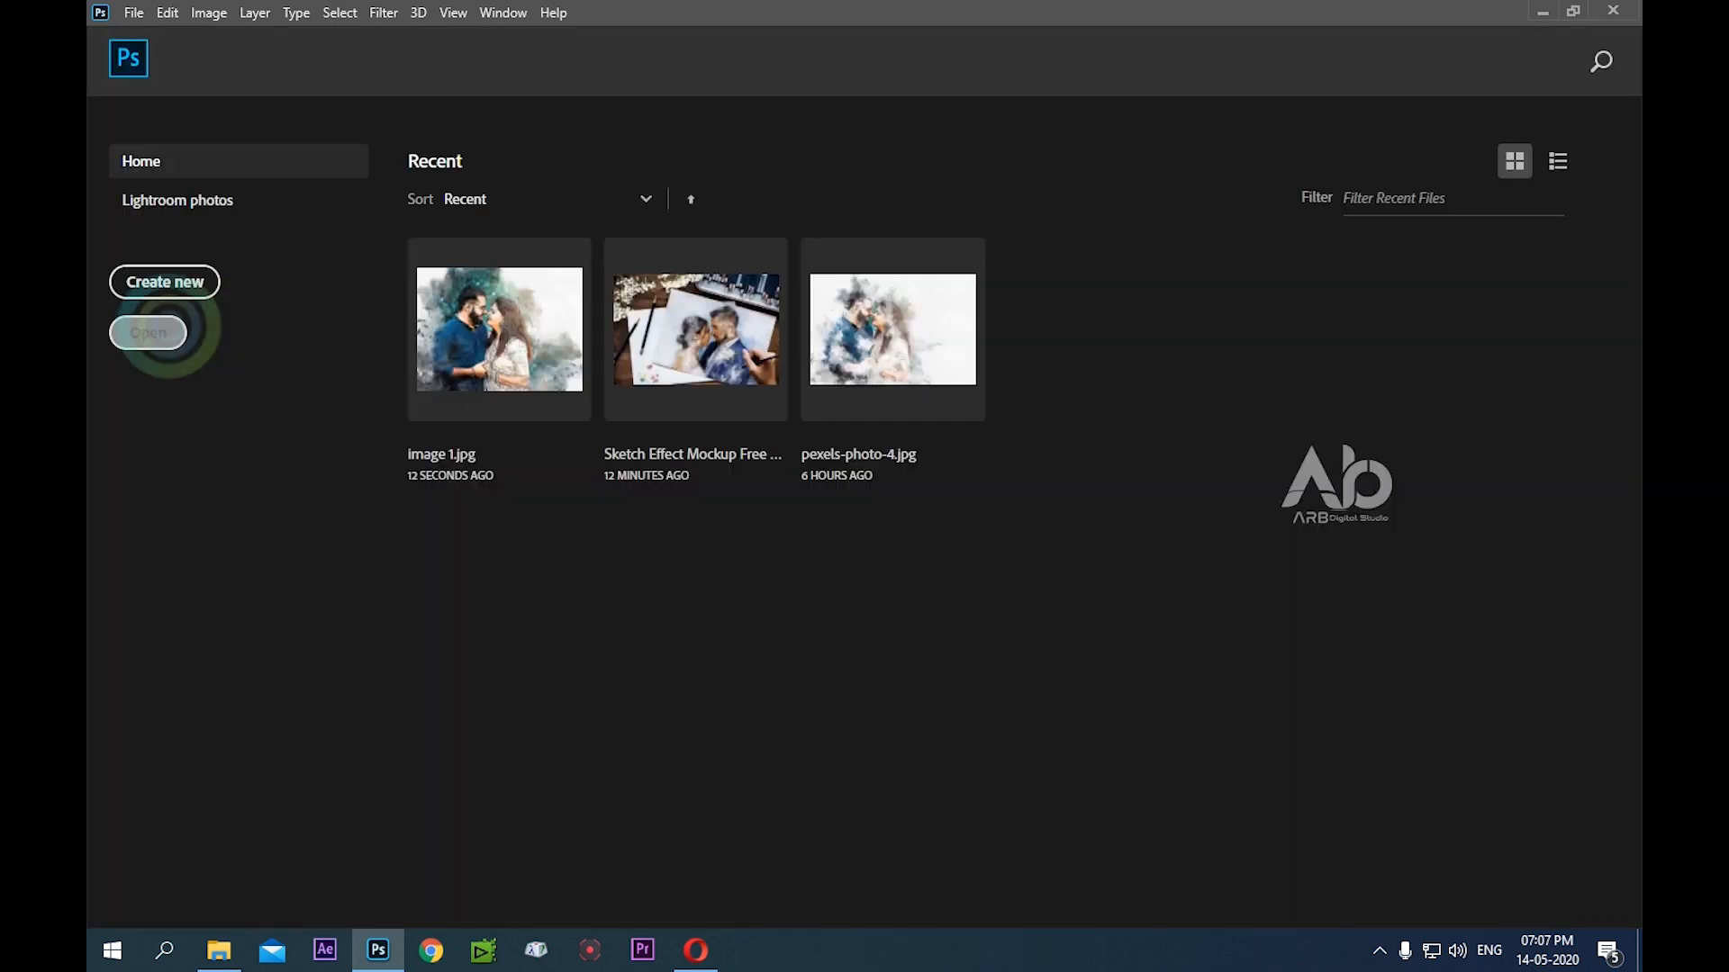
Open the Sketch Effect Mockup Free PSD file from the Sketch Effect Mockup Free PSD-01 folder on the Desktop
{"action": "left_click", "coordinate": [155, 338]}
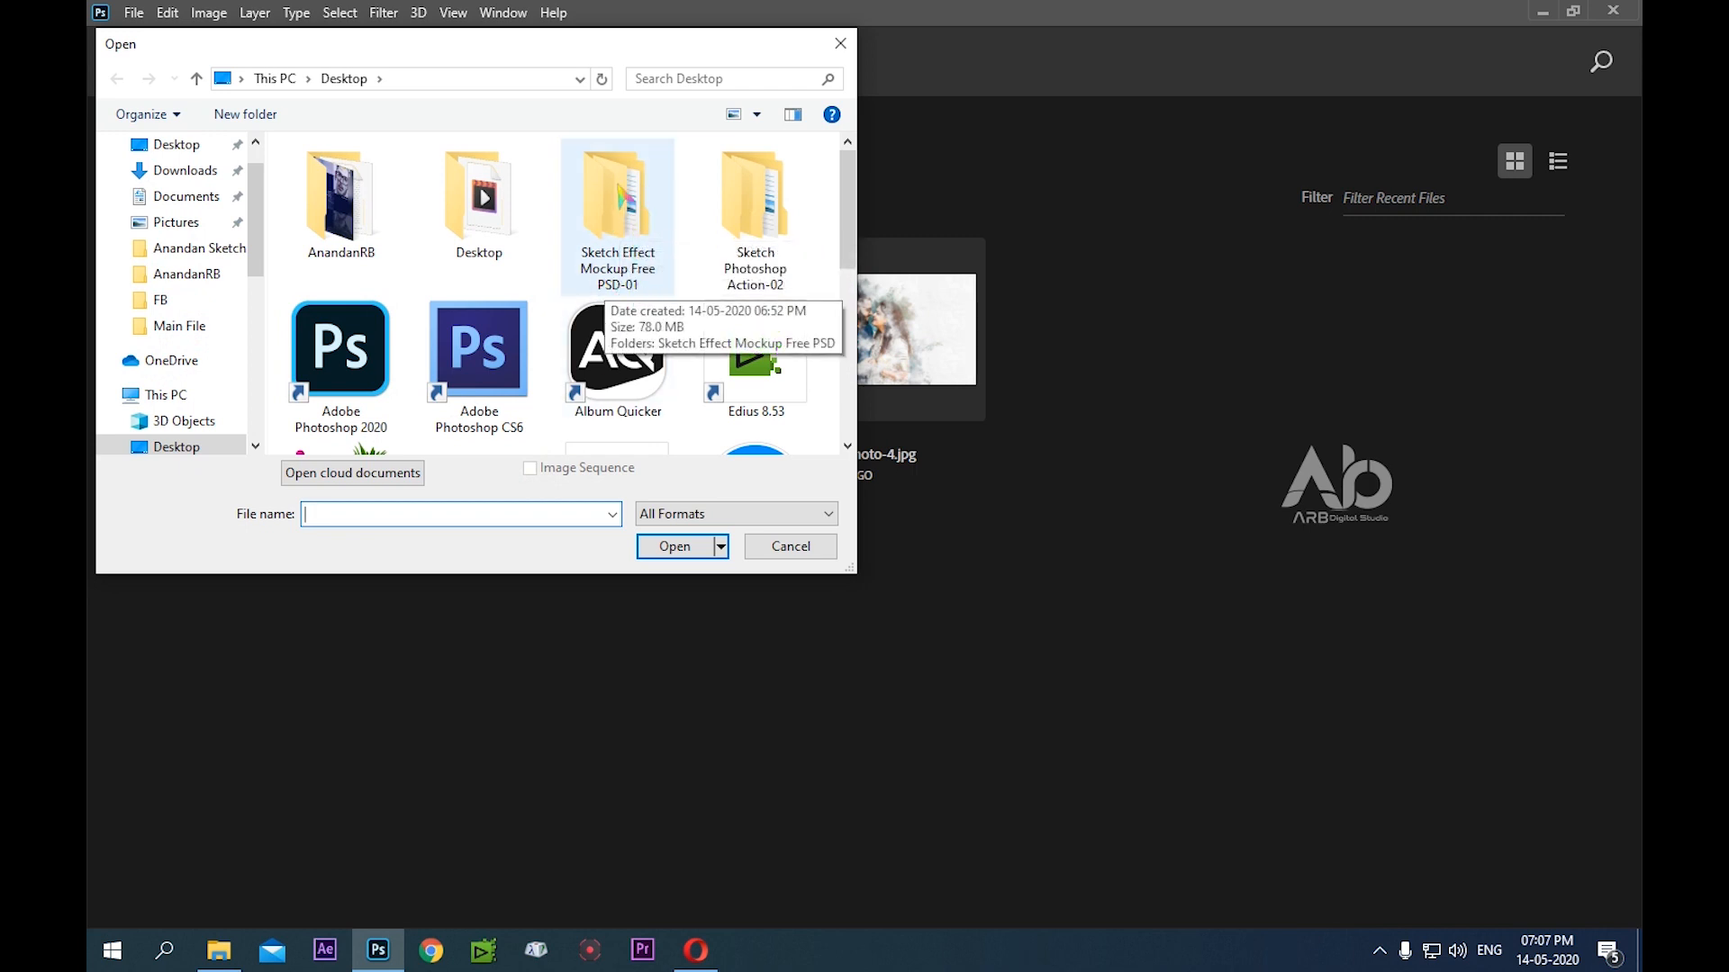
{"action": "double_click", "coordinate": [617, 185]}
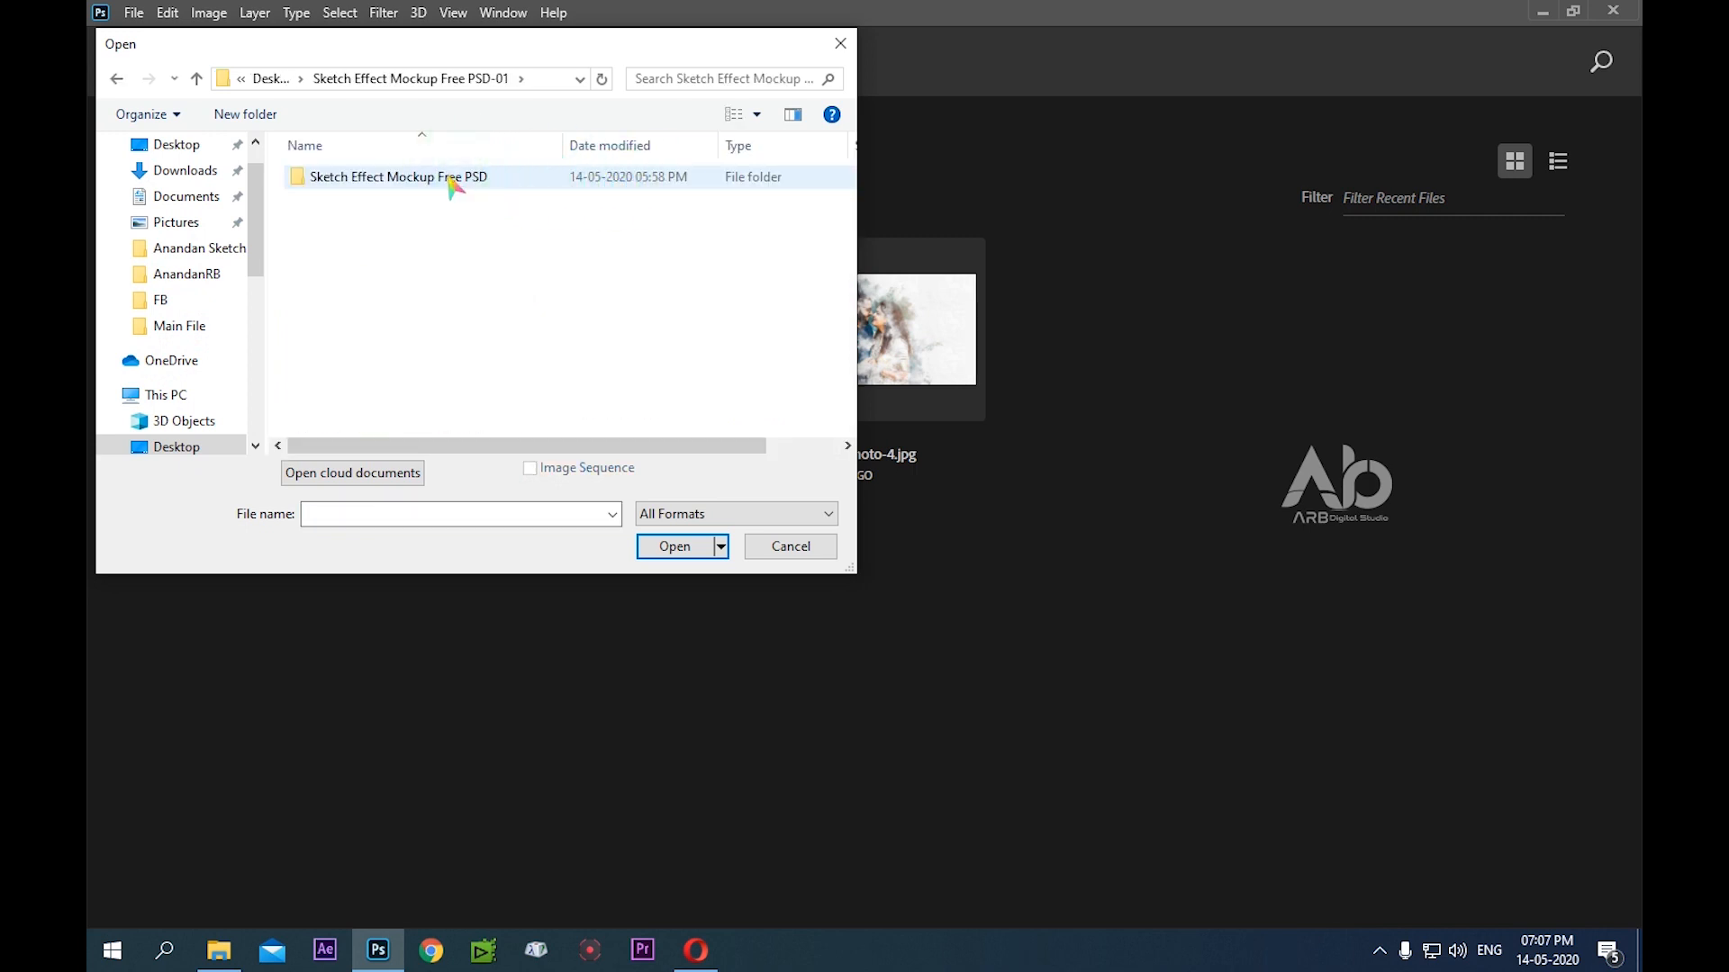
{"action": "left_click", "coordinate": [448, 177]}
{"action": "double_click", "coordinate": [448, 177]}
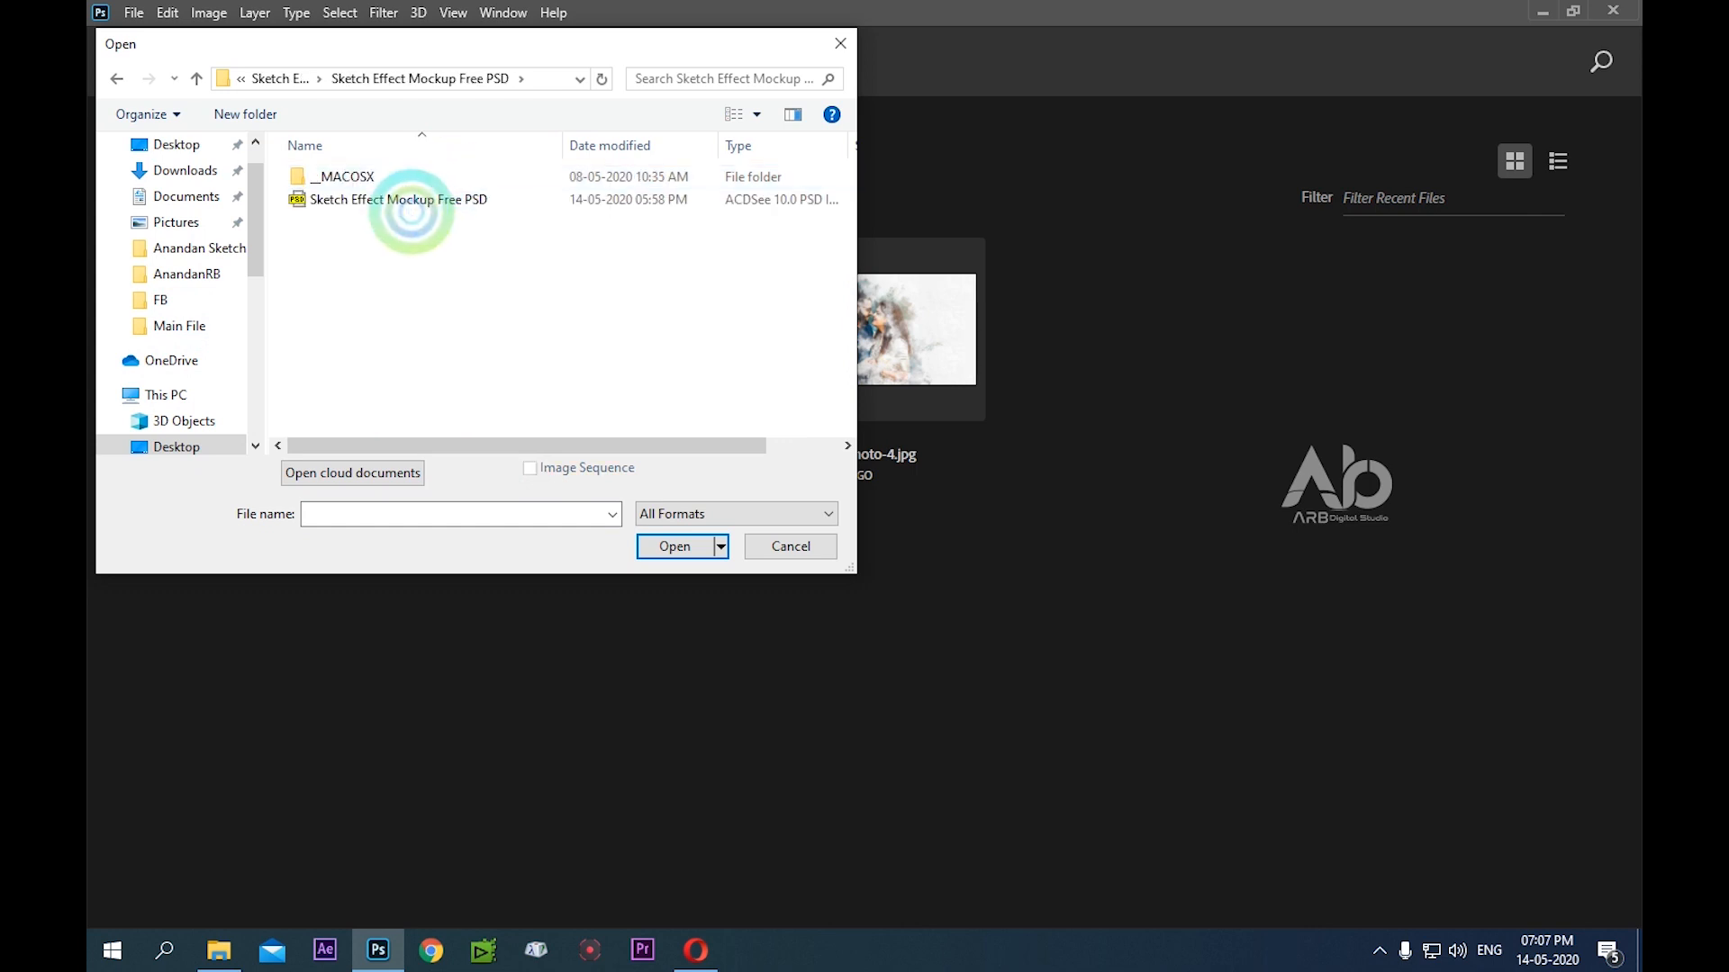
{"action": "left_click", "coordinate": [401, 202]}
{"action": "left_click", "coordinate": [394, 203]}
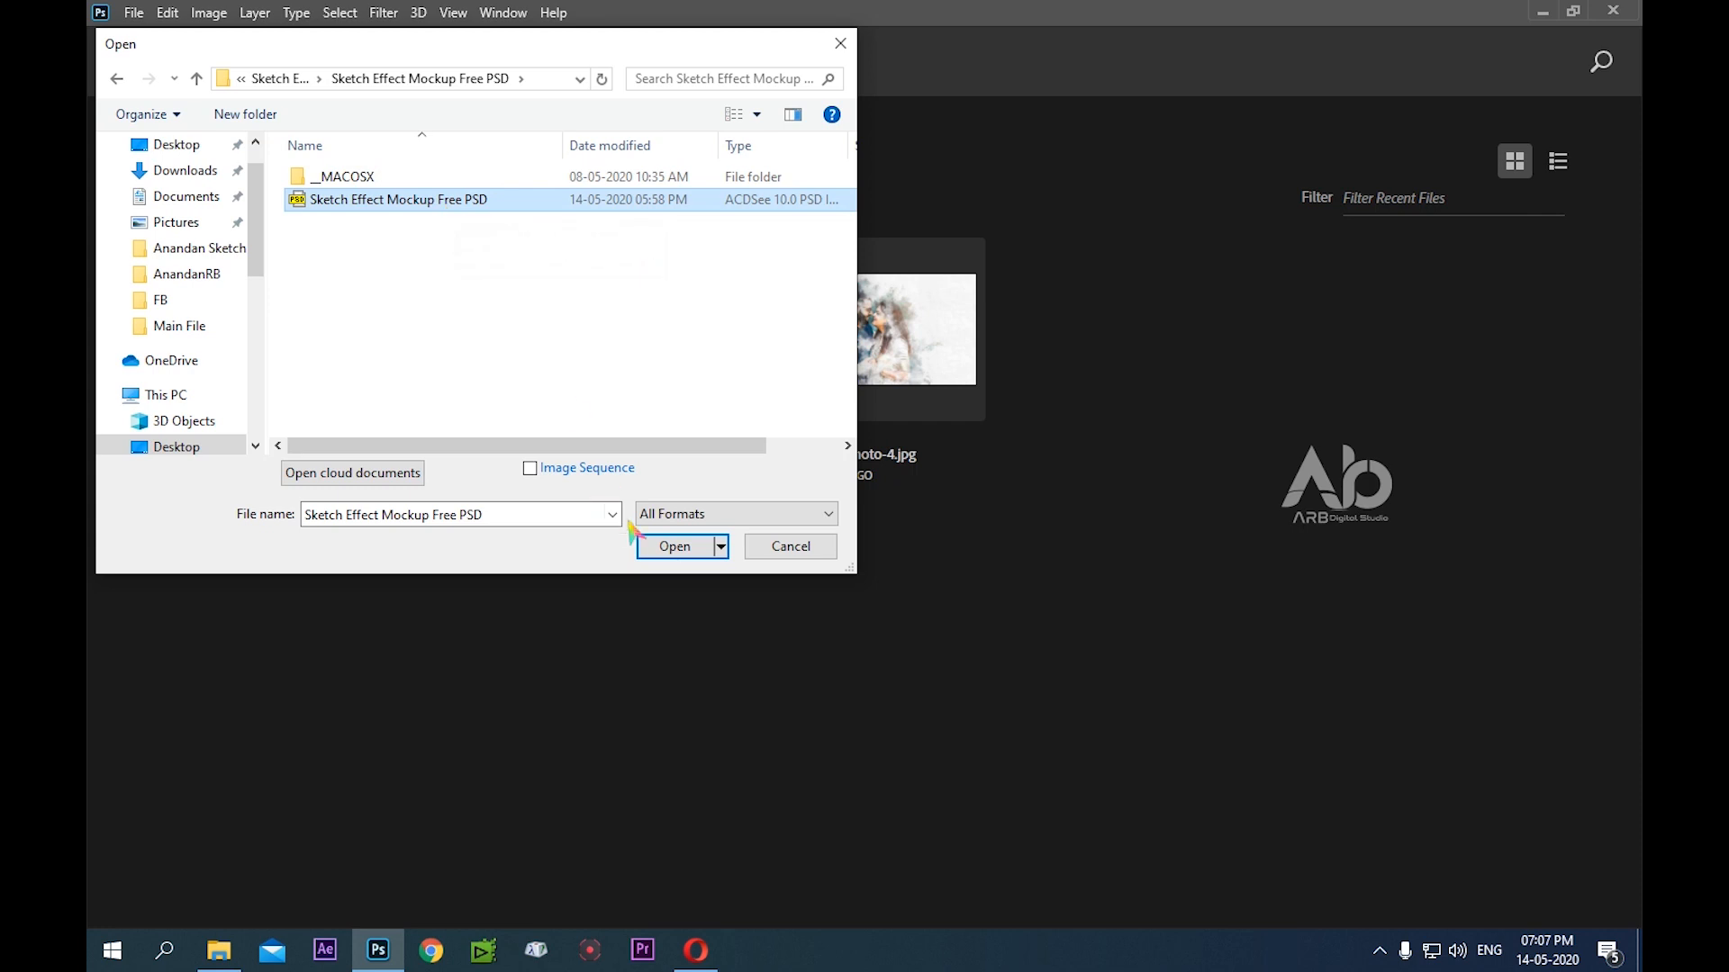
{"action": "left_click", "coordinate": [679, 546]}
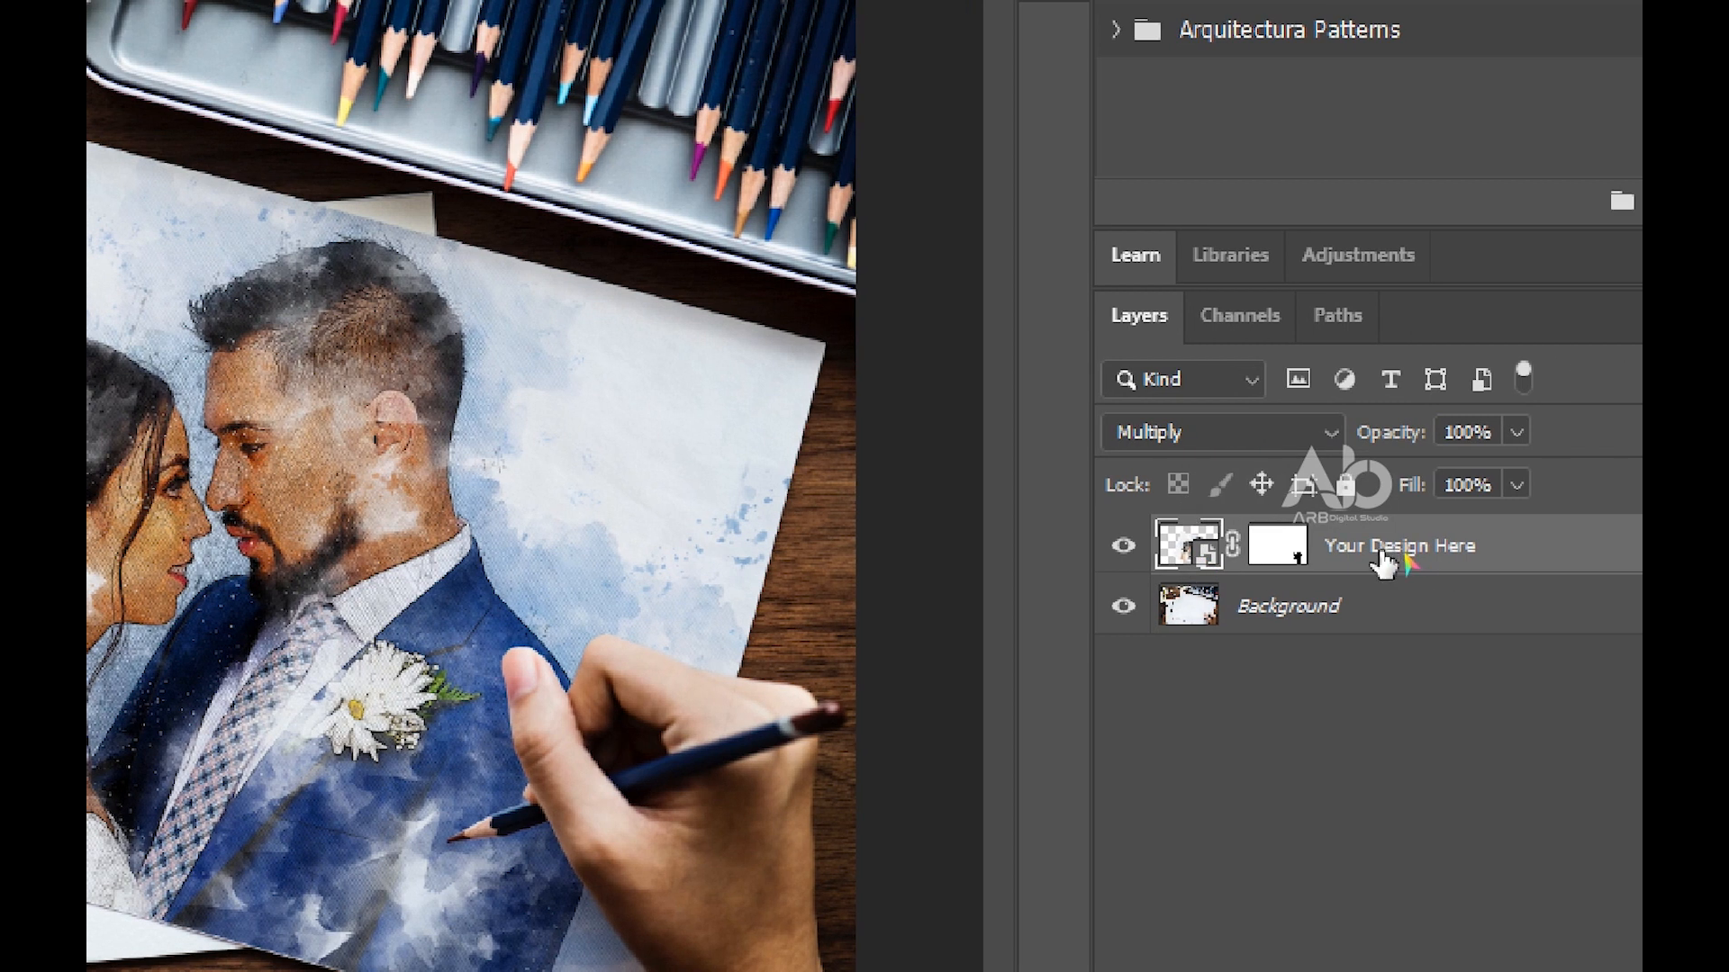
Open the smart object contents of the Your Design Here layer for editing
{"action": "left_click", "coordinate": [1397, 551]}
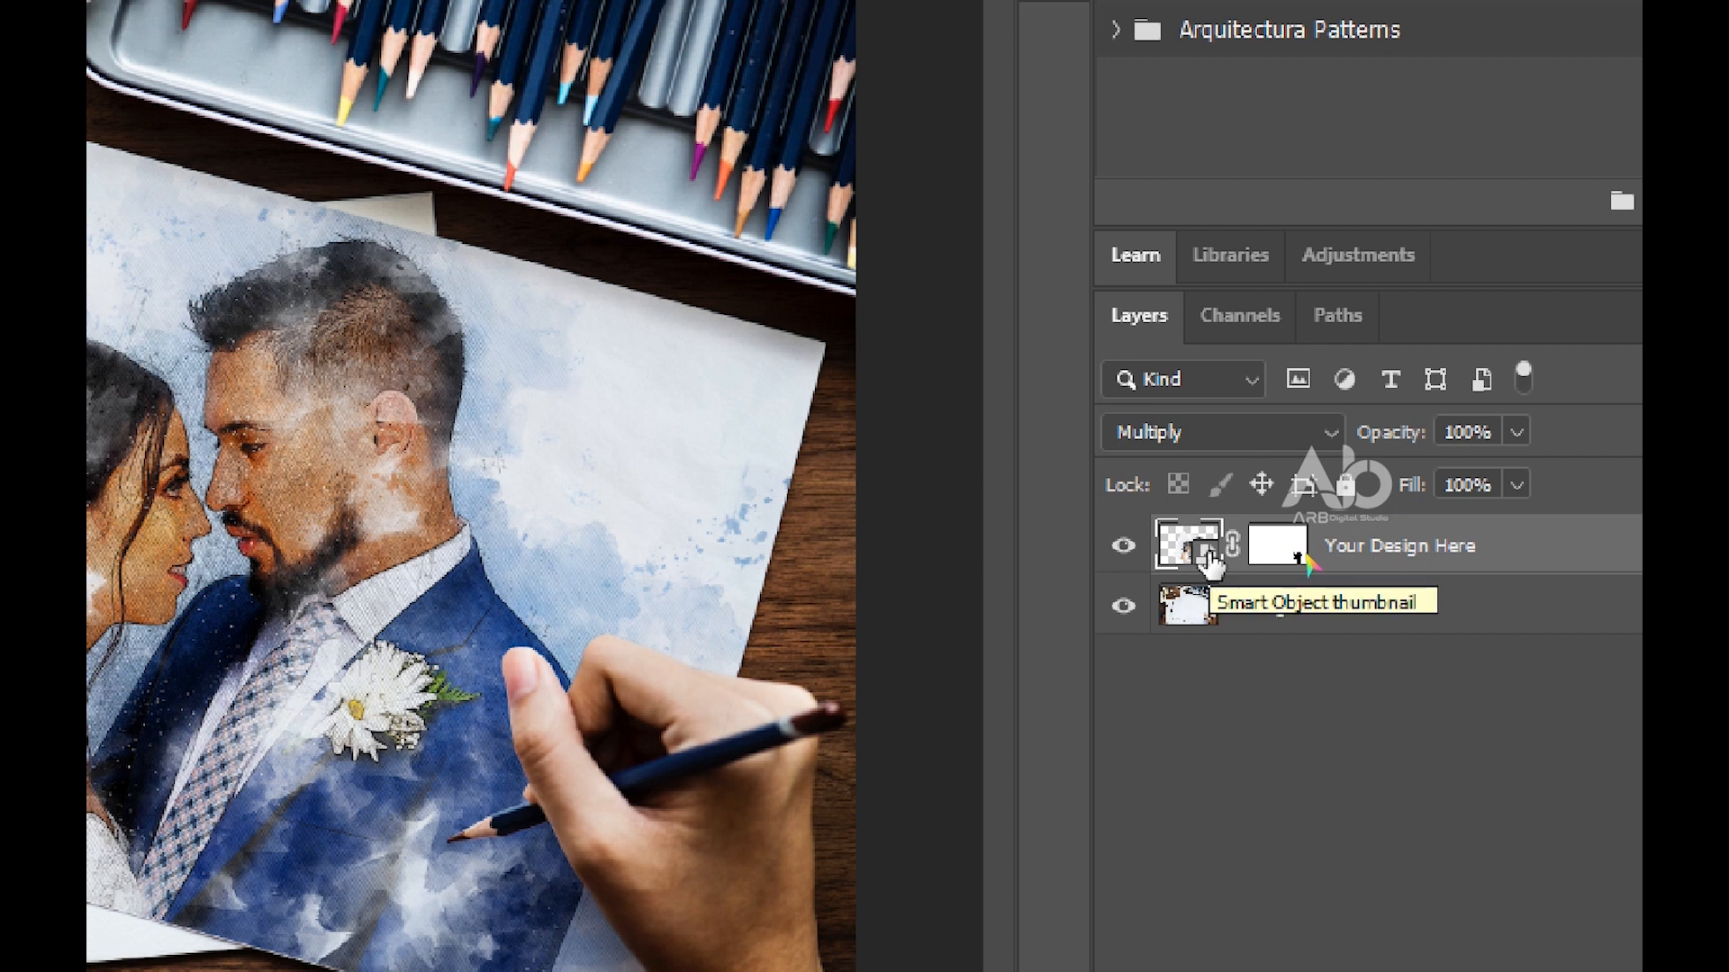
{"action": "left_click", "coordinate": [1296, 548]}
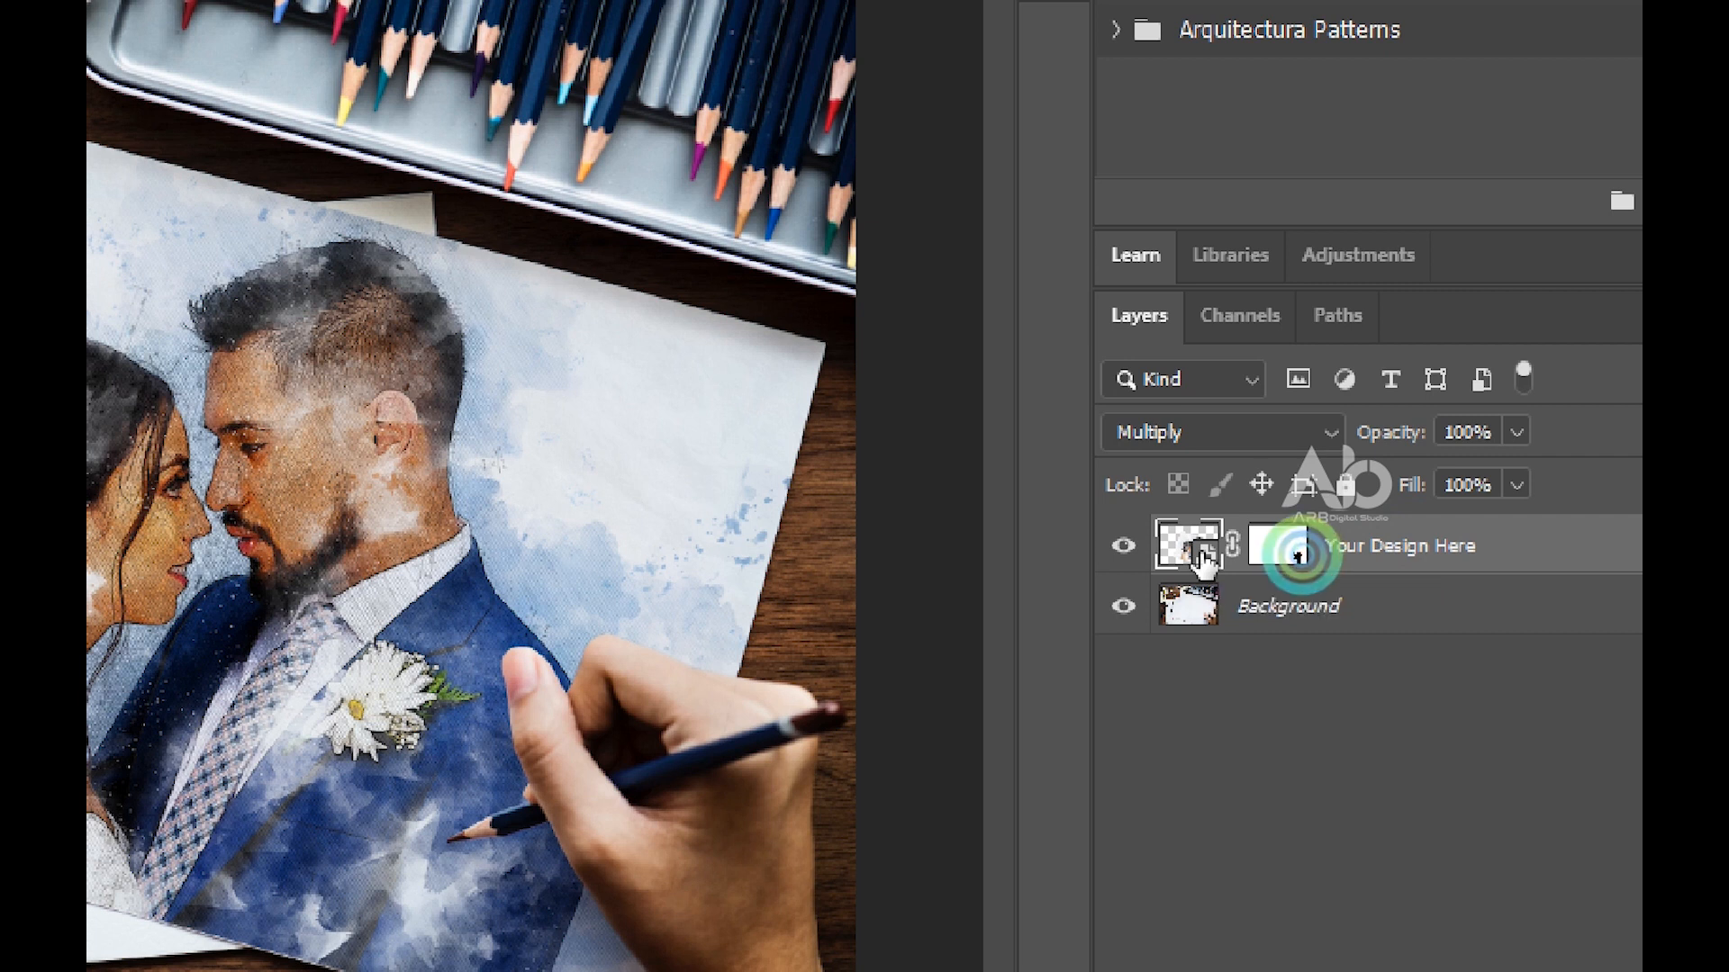
{"action": "double_click", "coordinate": [1199, 551]}
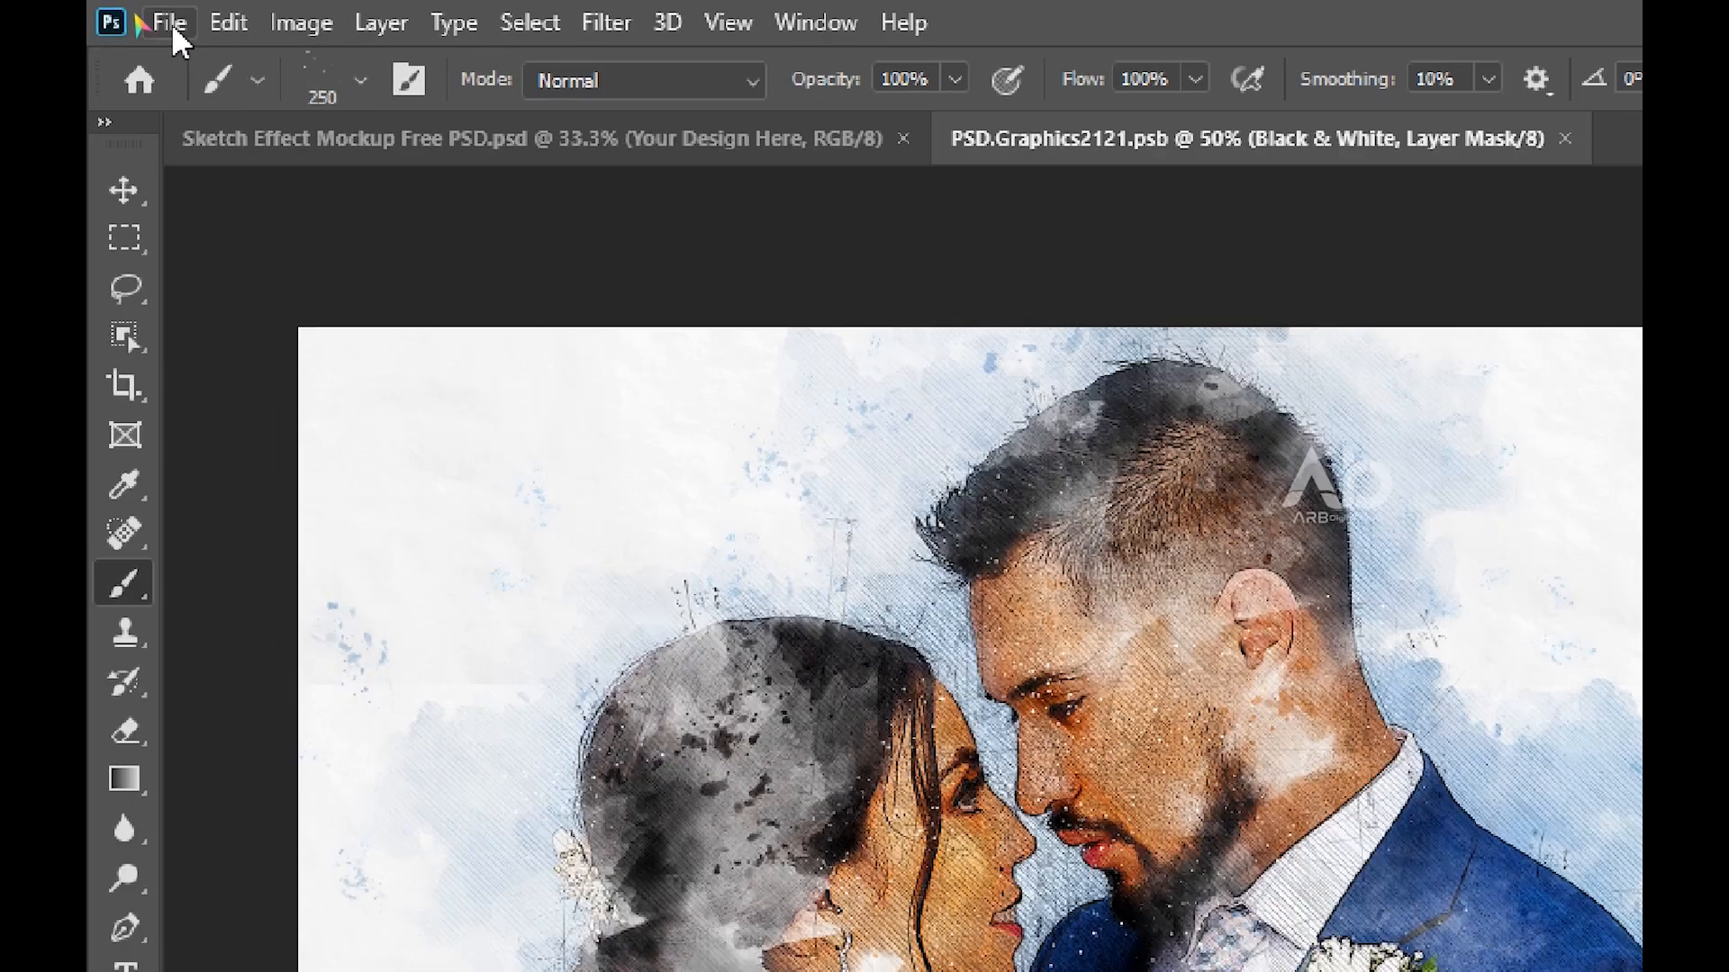
Place the image 1 file from the Desktop into the smart object document
{"action": "left_click", "coordinate": [135, 15]}
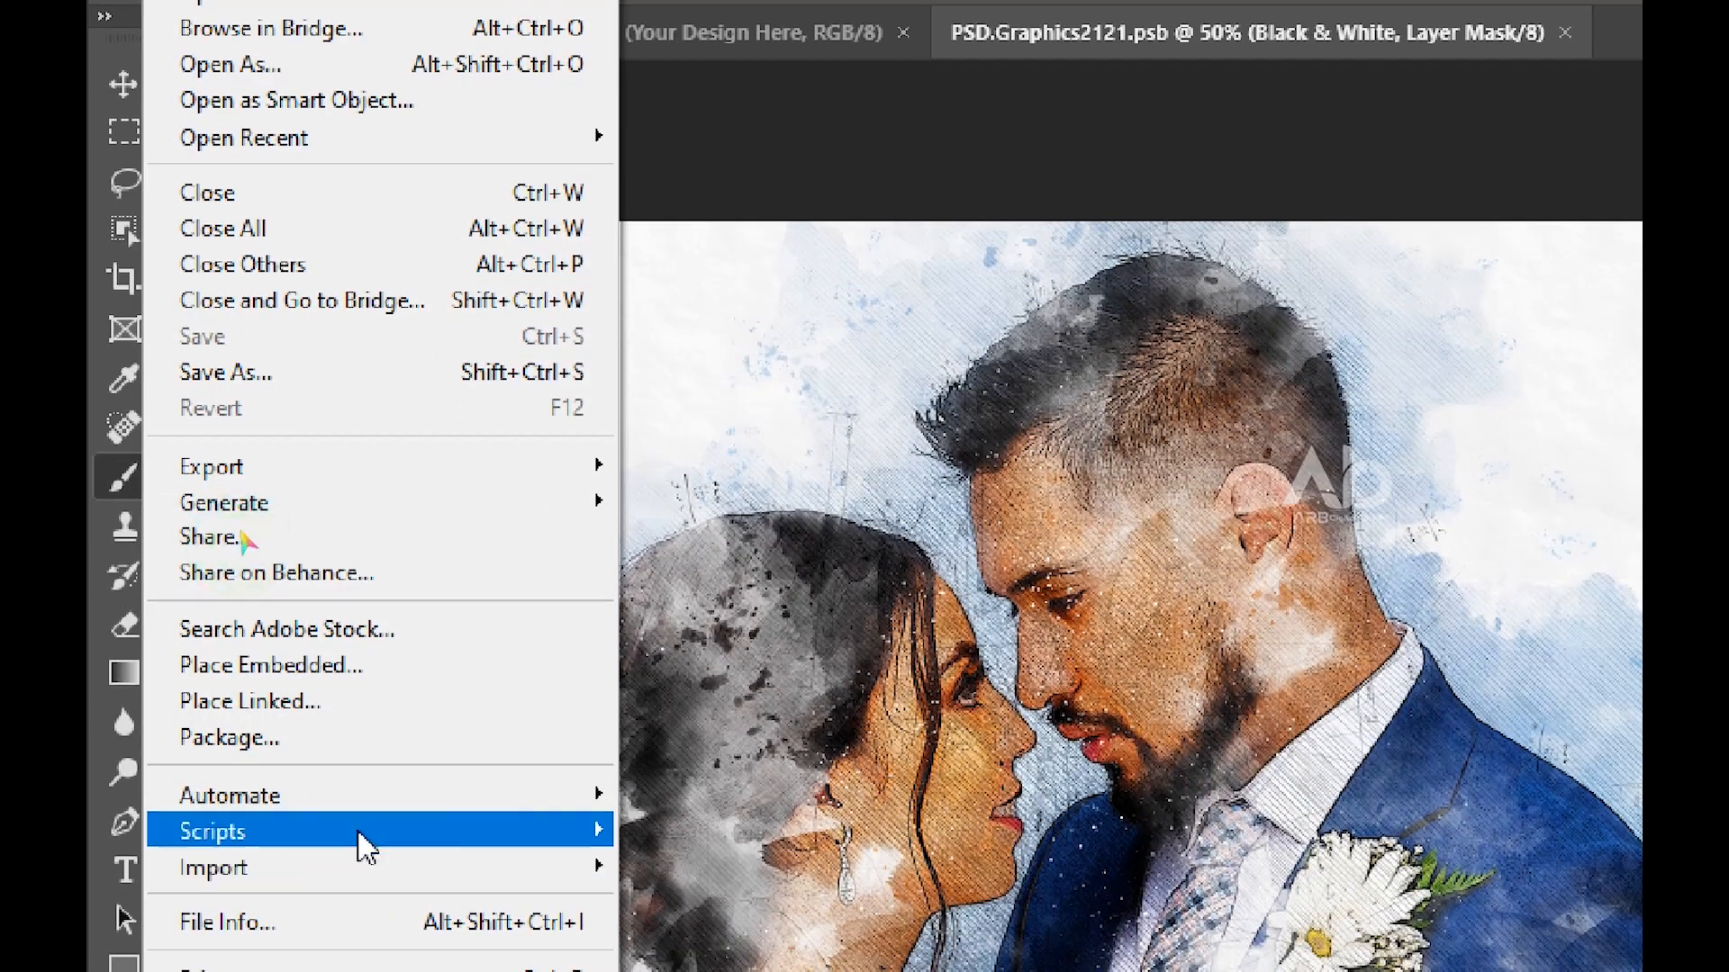
{"action": "left_click", "coordinate": [360, 725]}
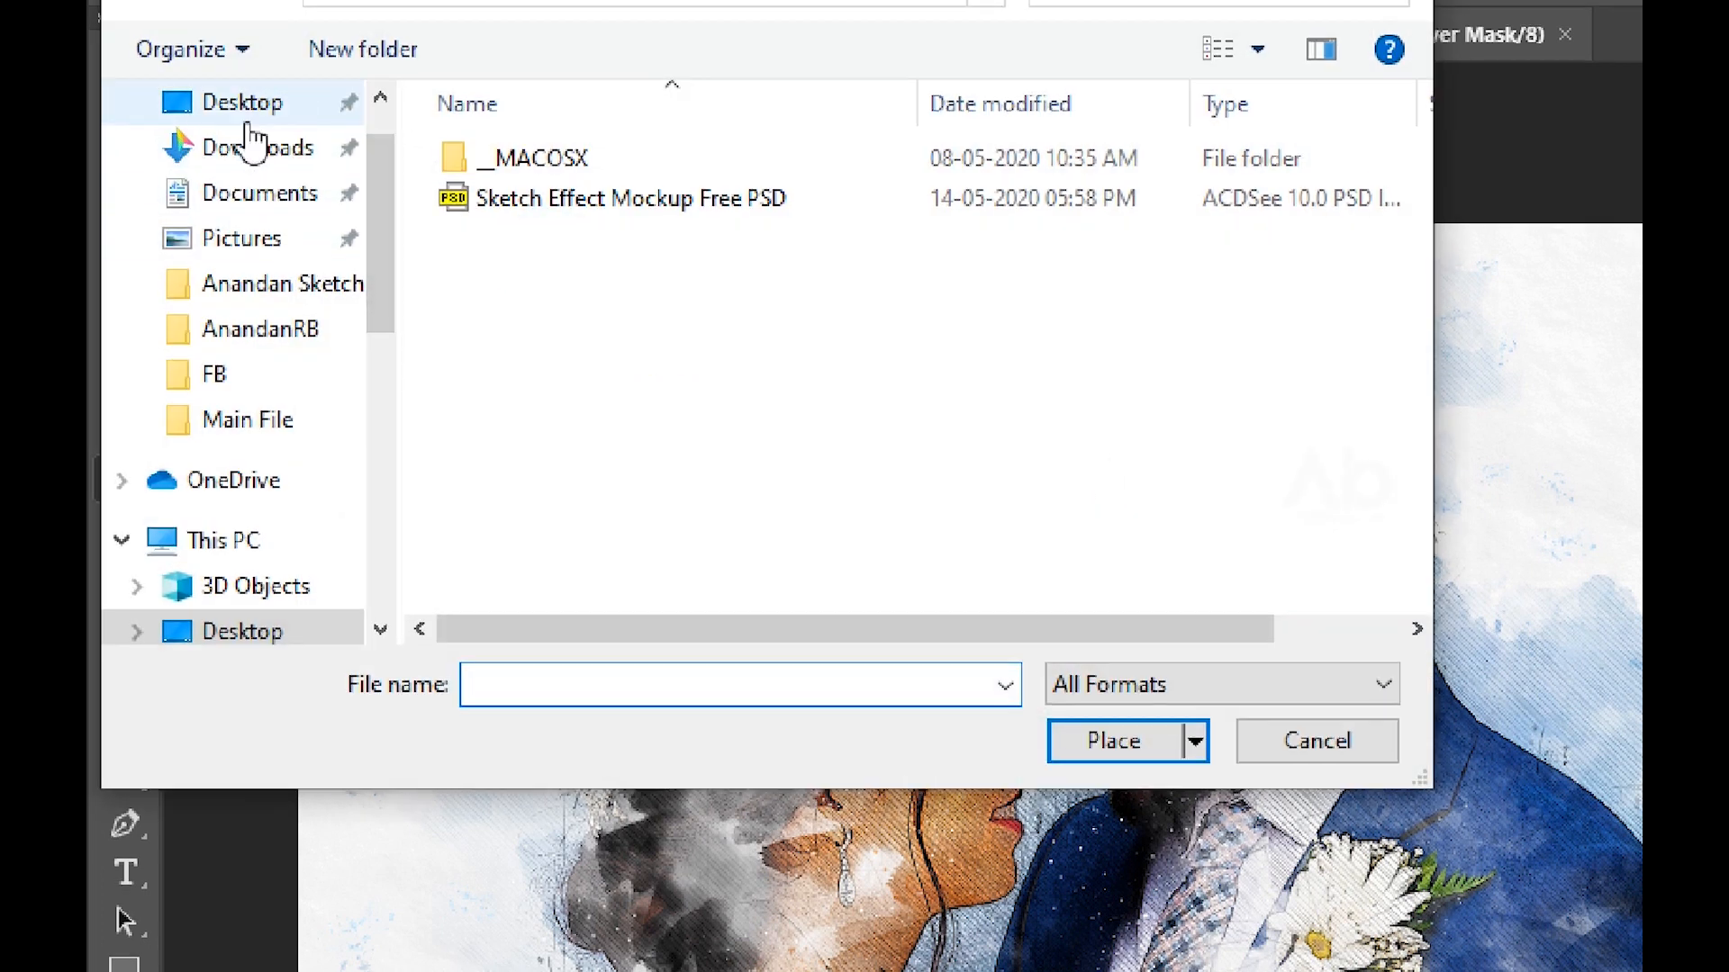
{"action": "left_click", "coordinate": [243, 115]}
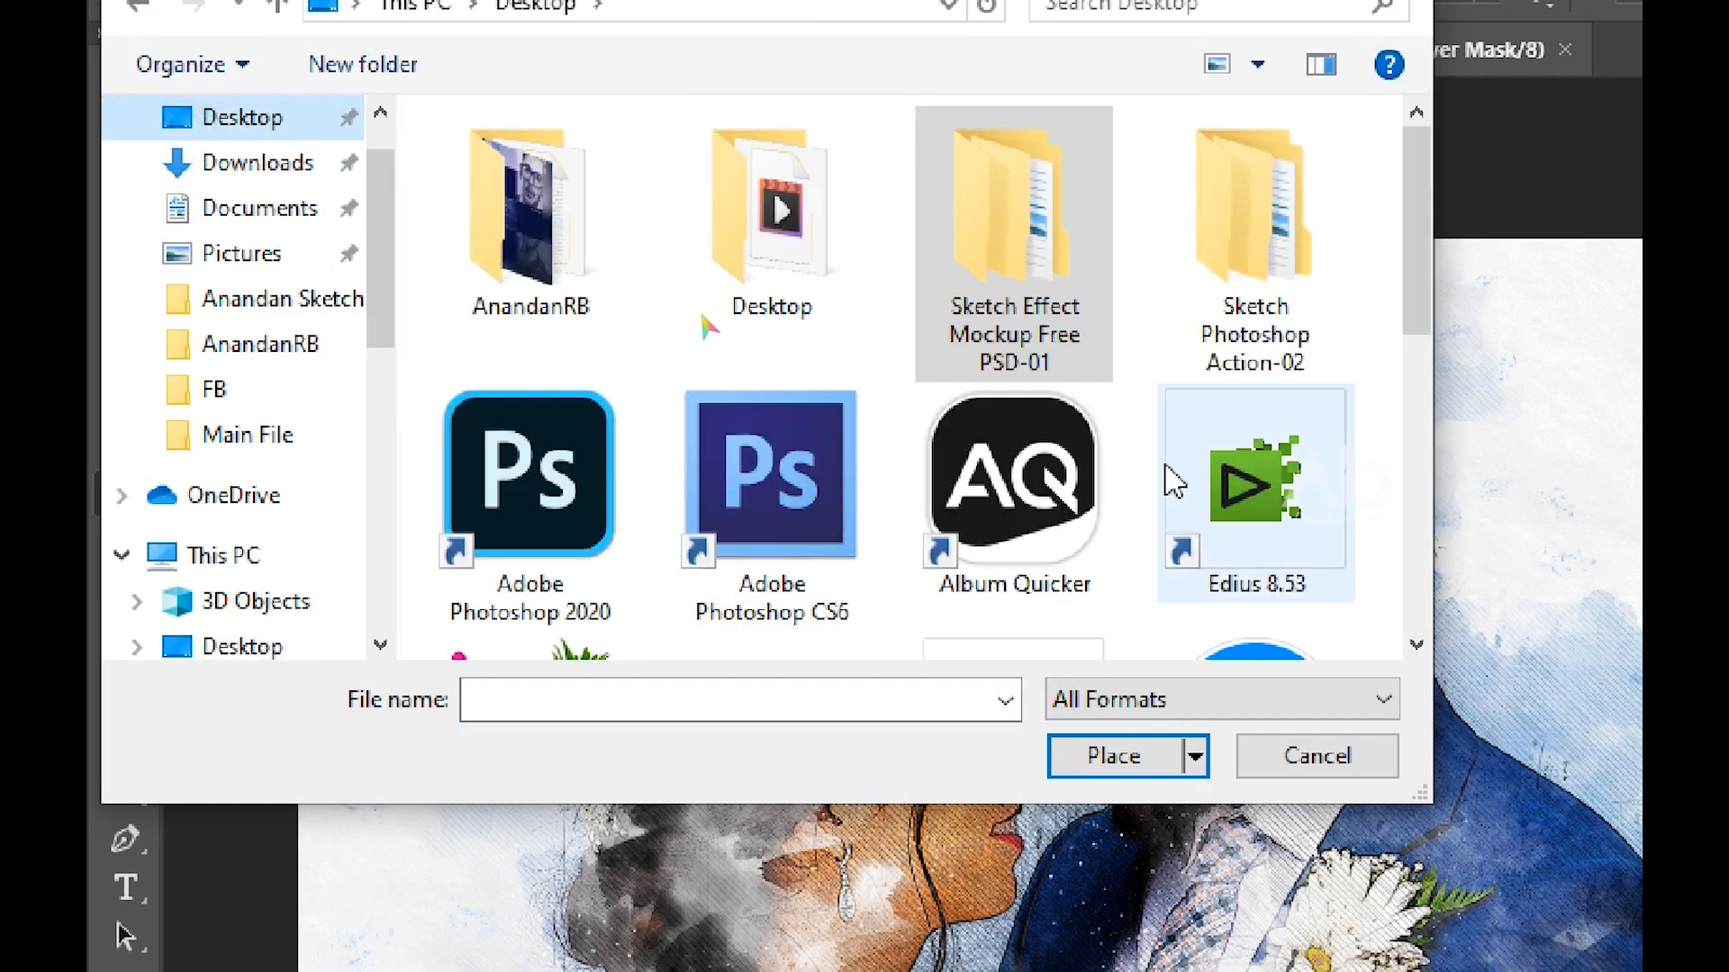
{"action": "scroll", "coordinate": [1168, 478], "scroll_direction": "down", "scroll_amount": 4}
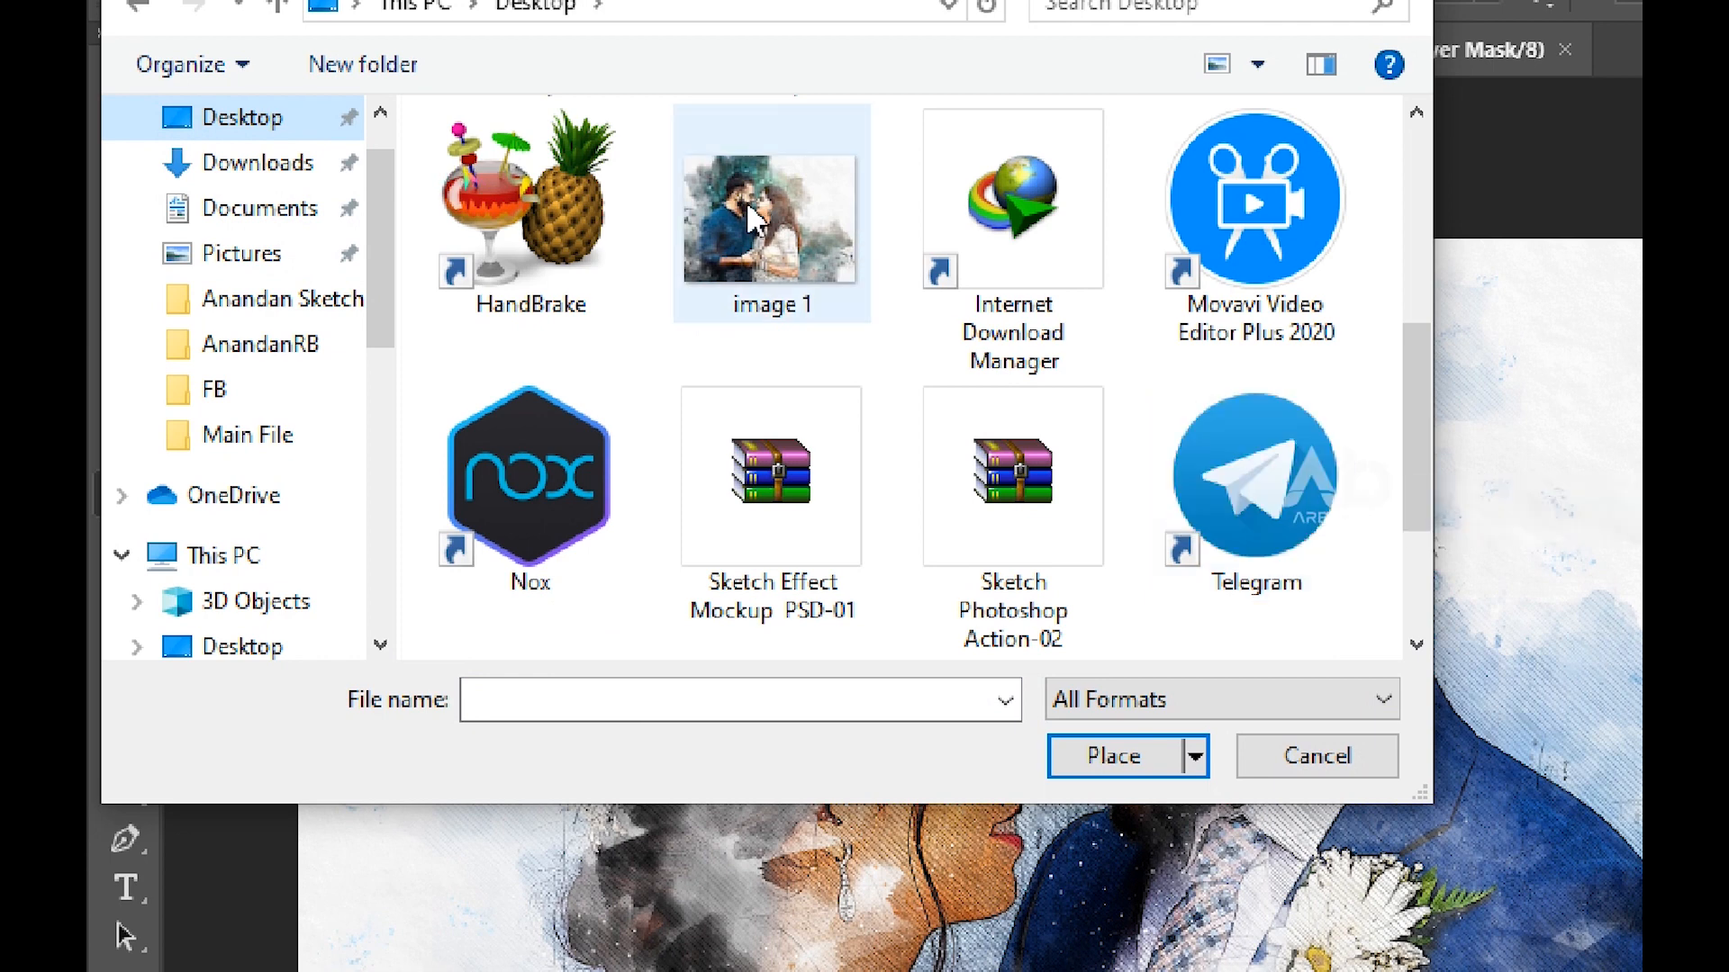
{"action": "left_click", "coordinate": [720, 207]}
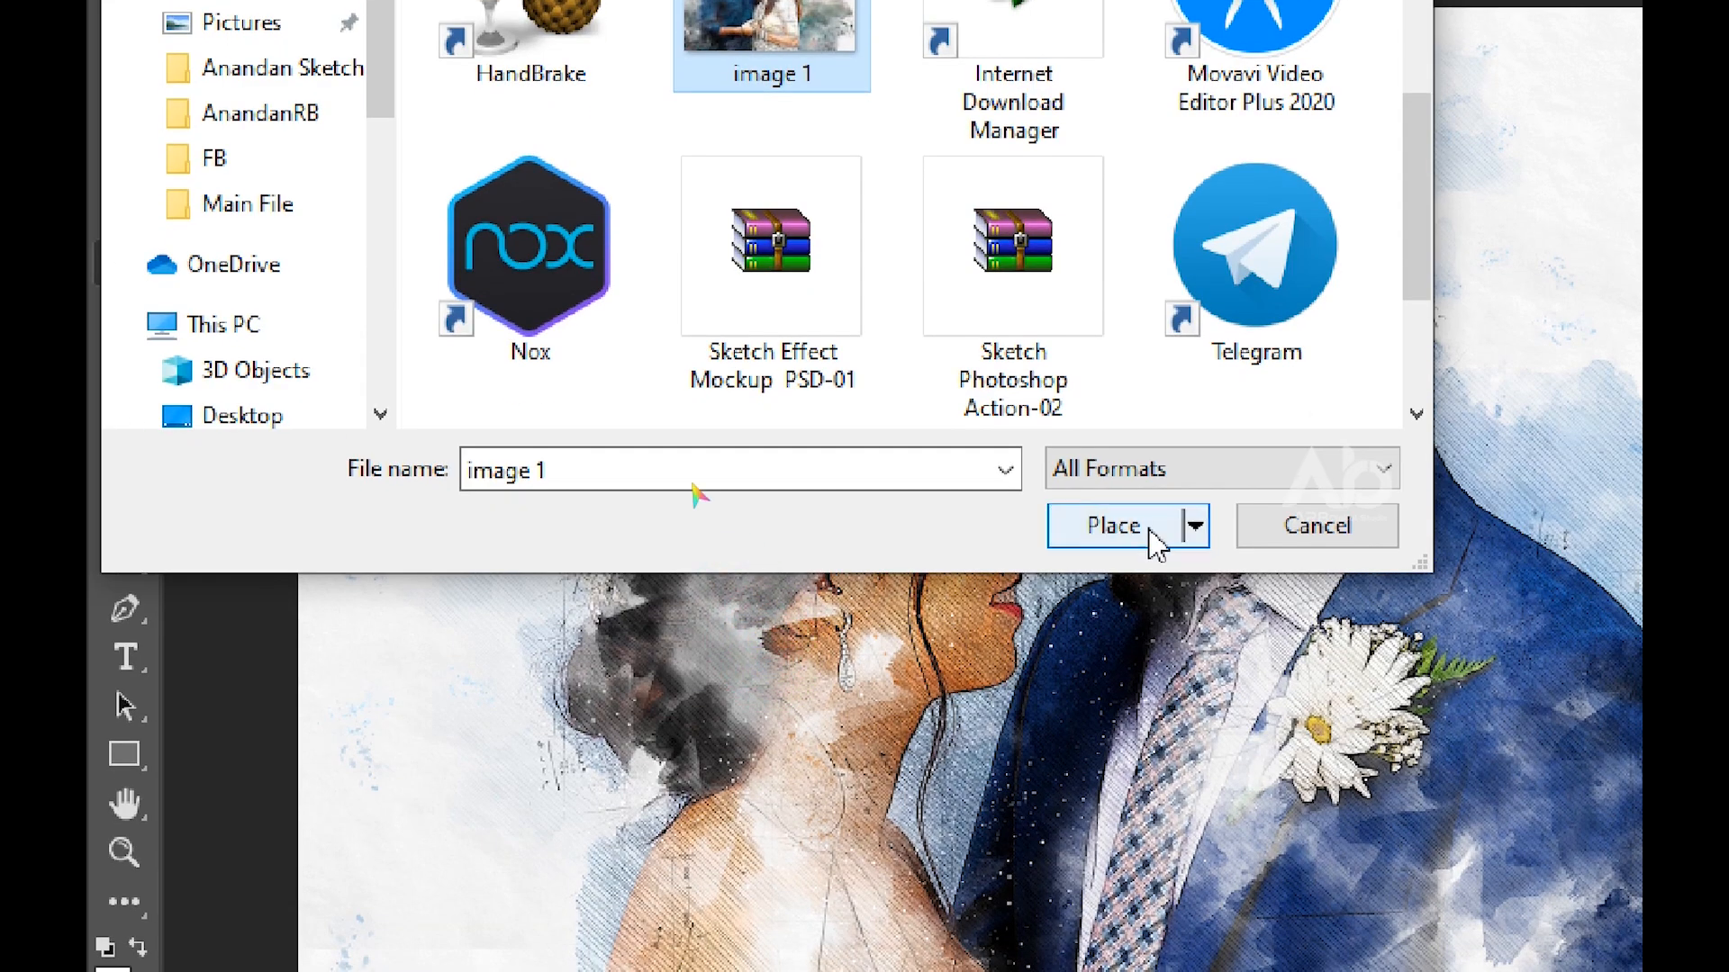
{"action": "left_click", "coordinate": [1151, 539]}
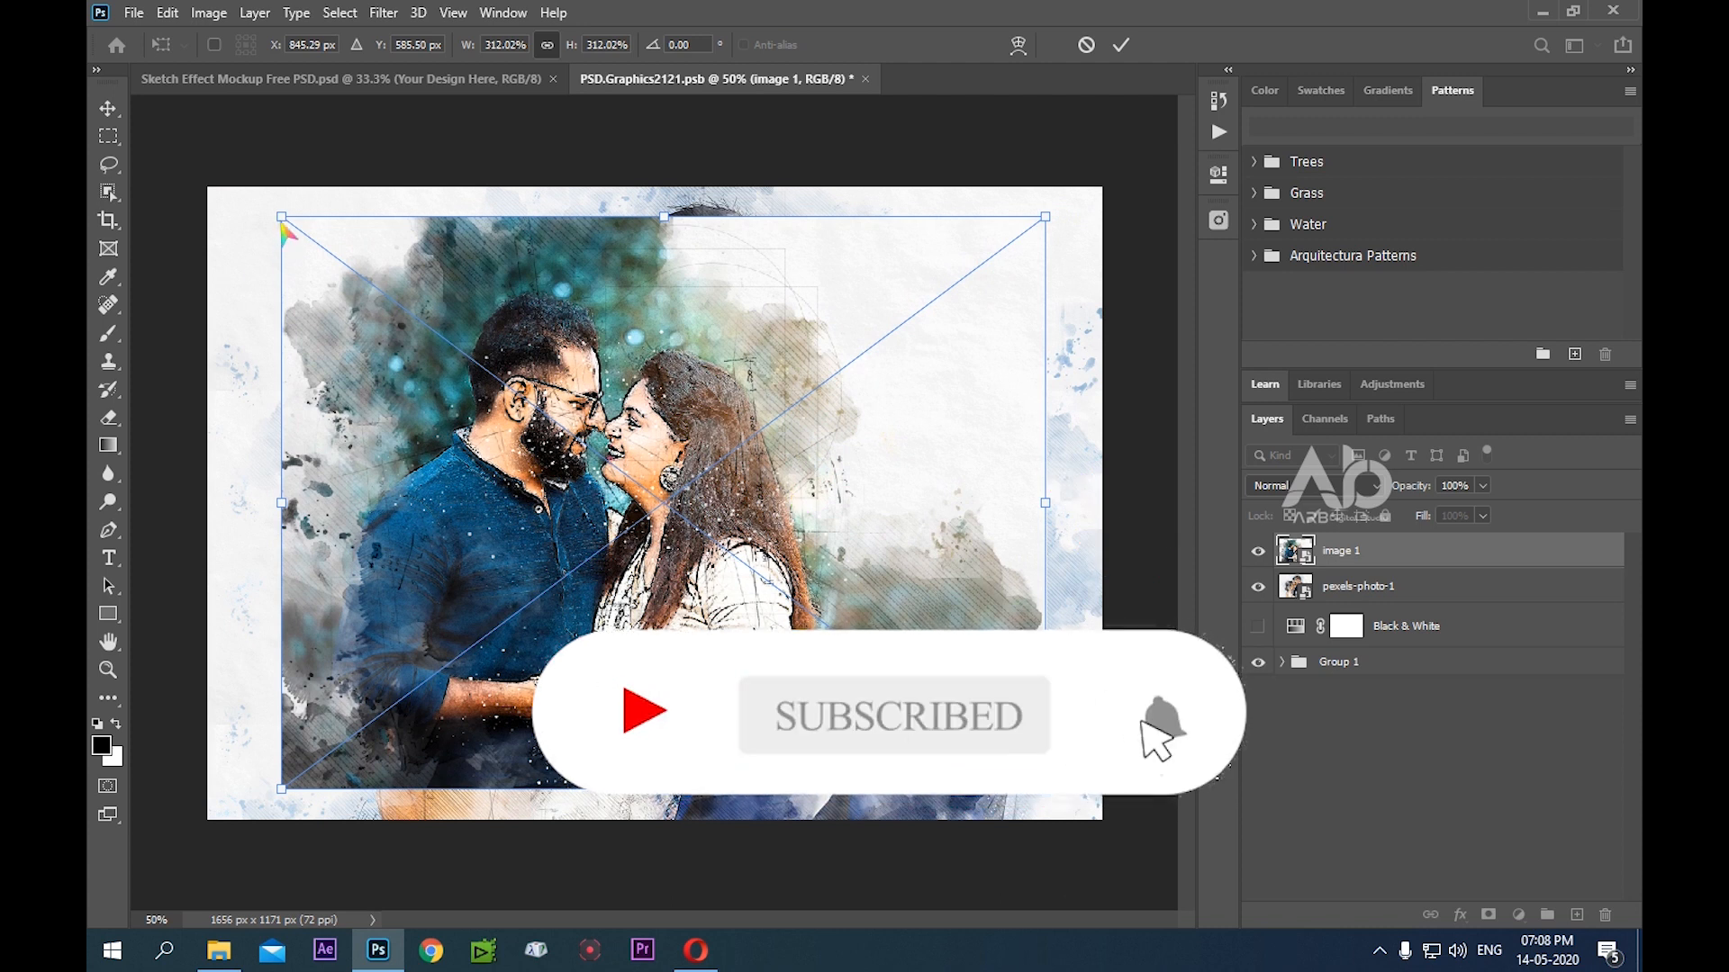
Scale the placed image 1 to about 373% and position it over the entire smart object canvas
{"action": "left_click_drag", "start_coordinate": [285, 224], "coordinate": [202, 167]}
{"action": "left_click_drag", "start_coordinate": [700, 378], "coordinate": [727, 408]}
{"action": "left_click_drag", "start_coordinate": [1073, 192], "coordinate": [1107, 167]}
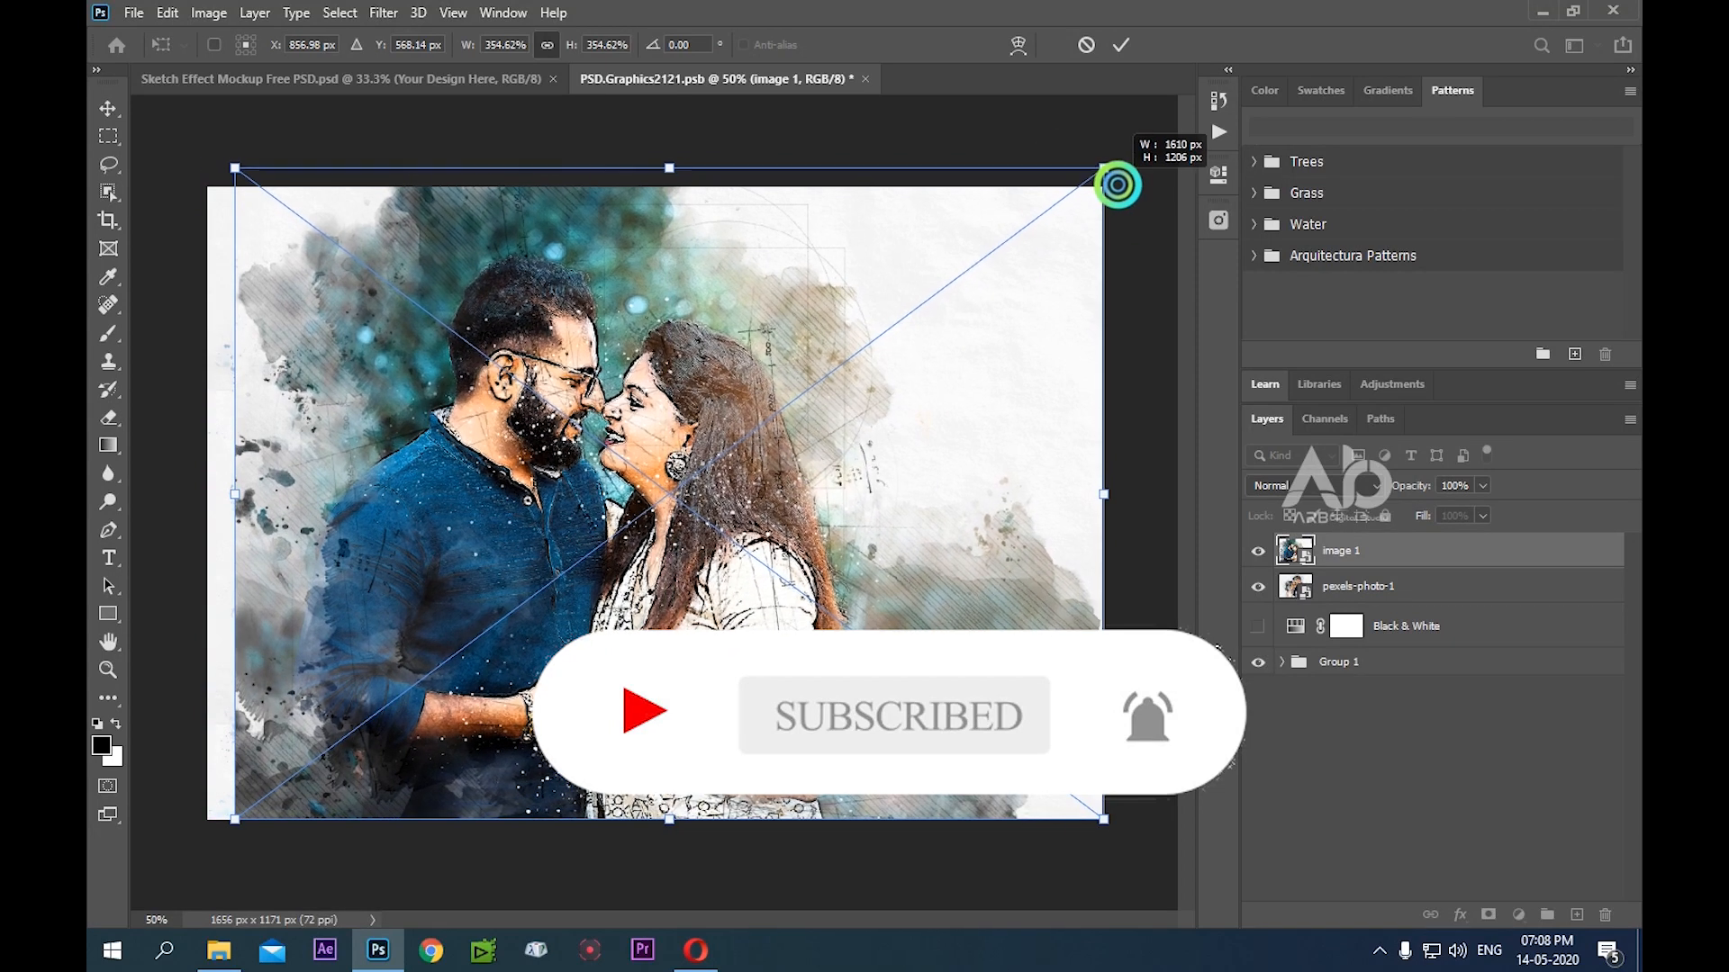
{"action": "left_click_drag", "start_coordinate": [233, 169], "coordinate": [193, 135]}
{"action": "left_click_drag", "start_coordinate": [843, 443], "coordinate": [846, 460]}
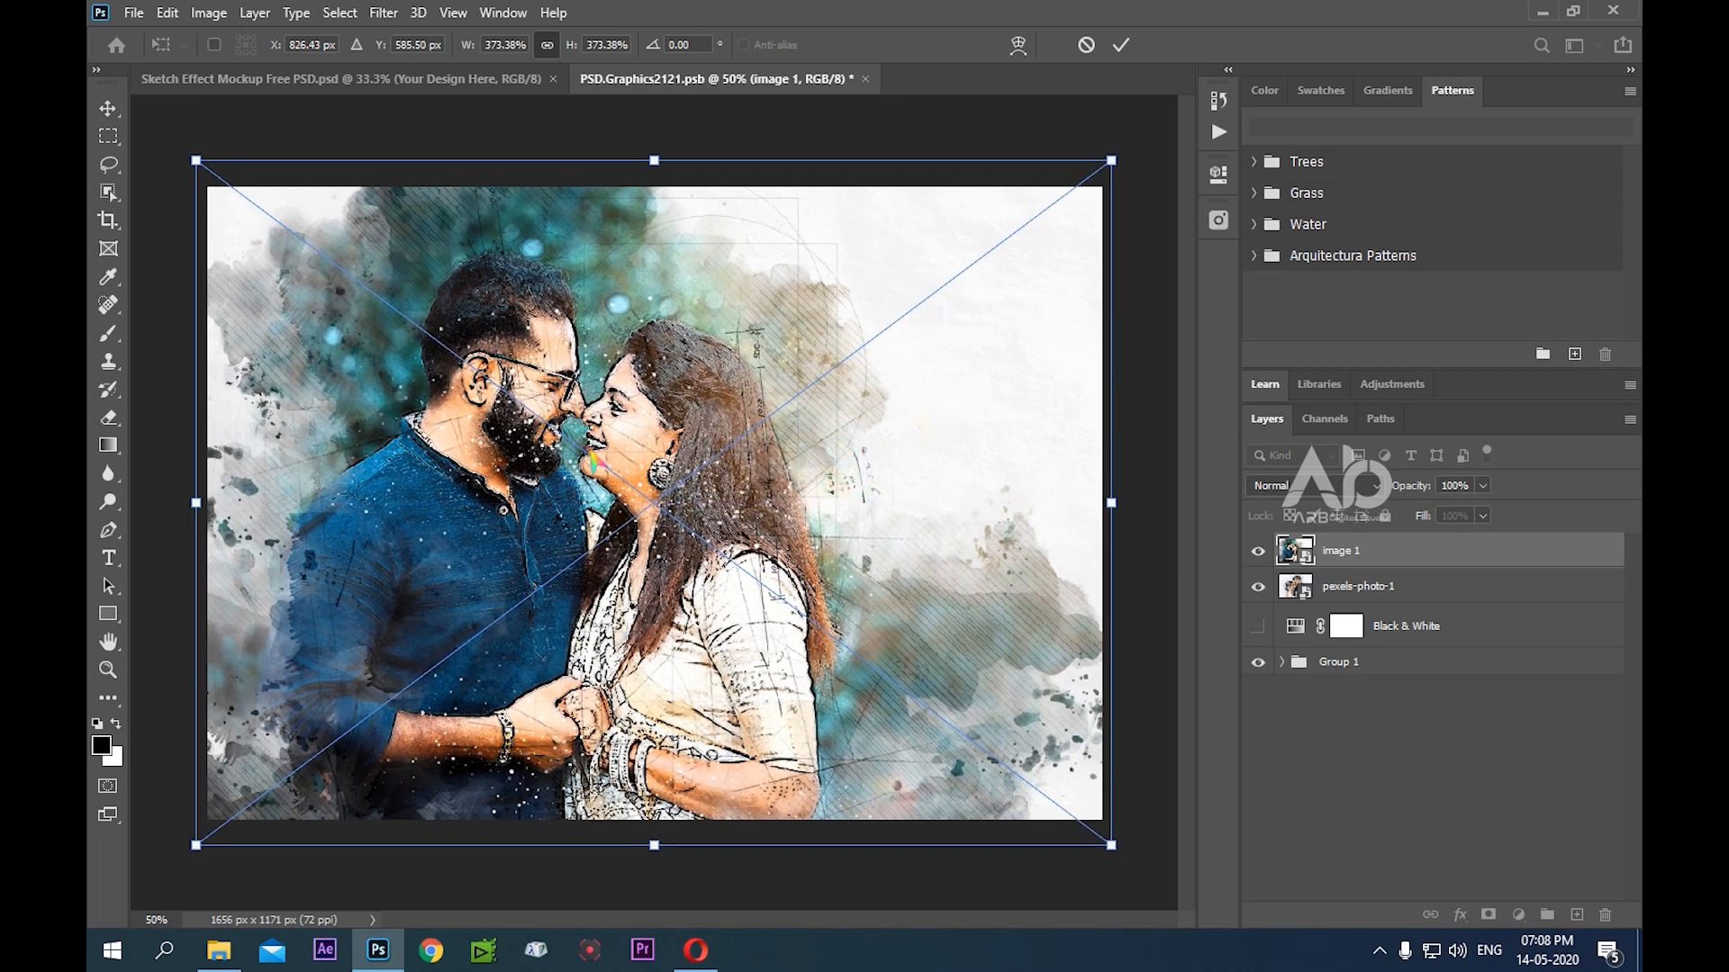
{"action": "key", "text": "Return"}
{"action": "key", "text": "b"}
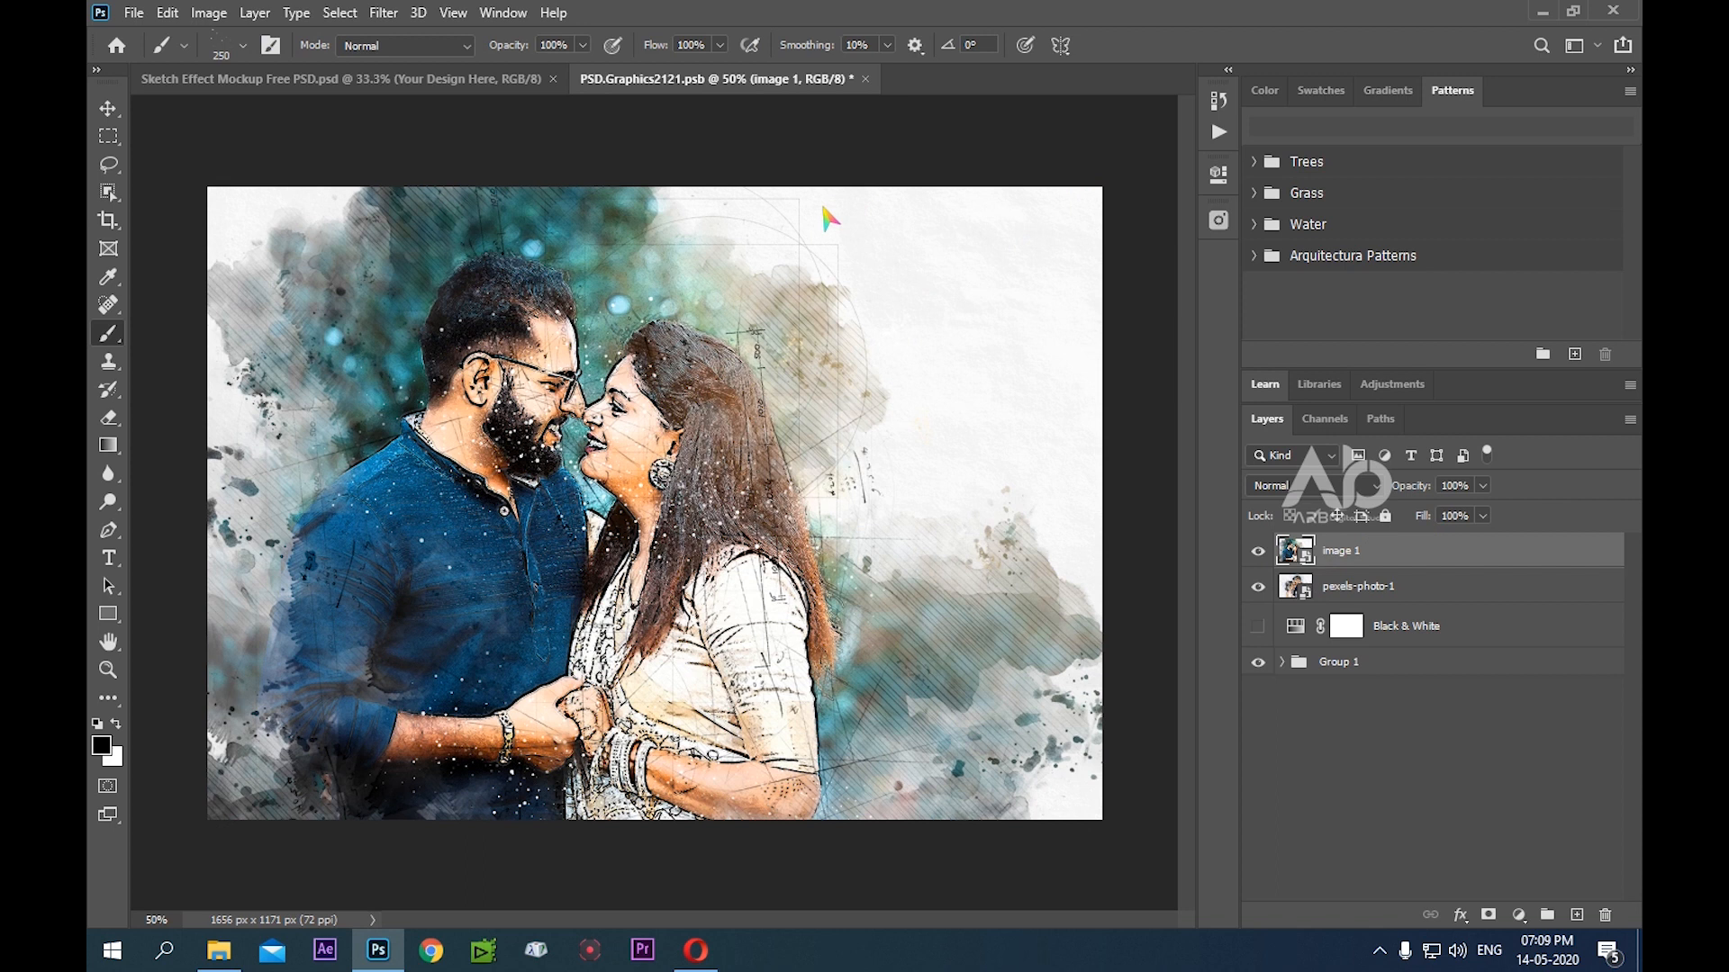
Save the PSD.Graphics2121.psb smart object document and close it to return to the mockup
{"action": "key", "text": "ctrl+s"}
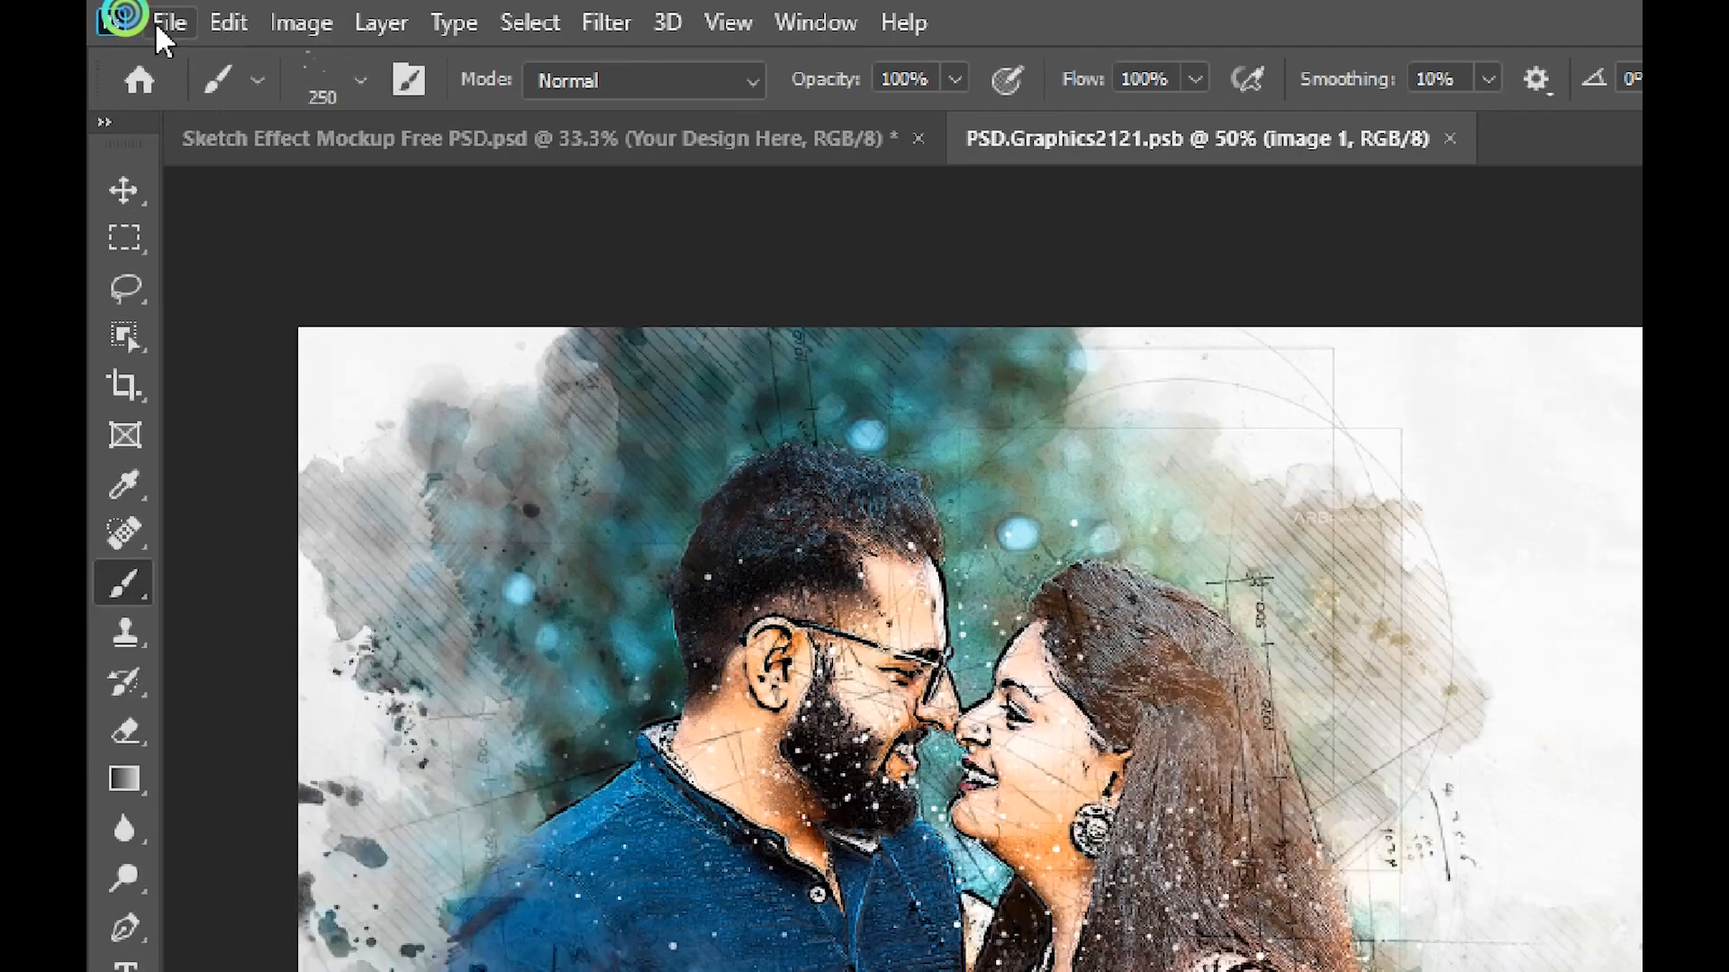
{"action": "left_click", "coordinate": [133, 14]}
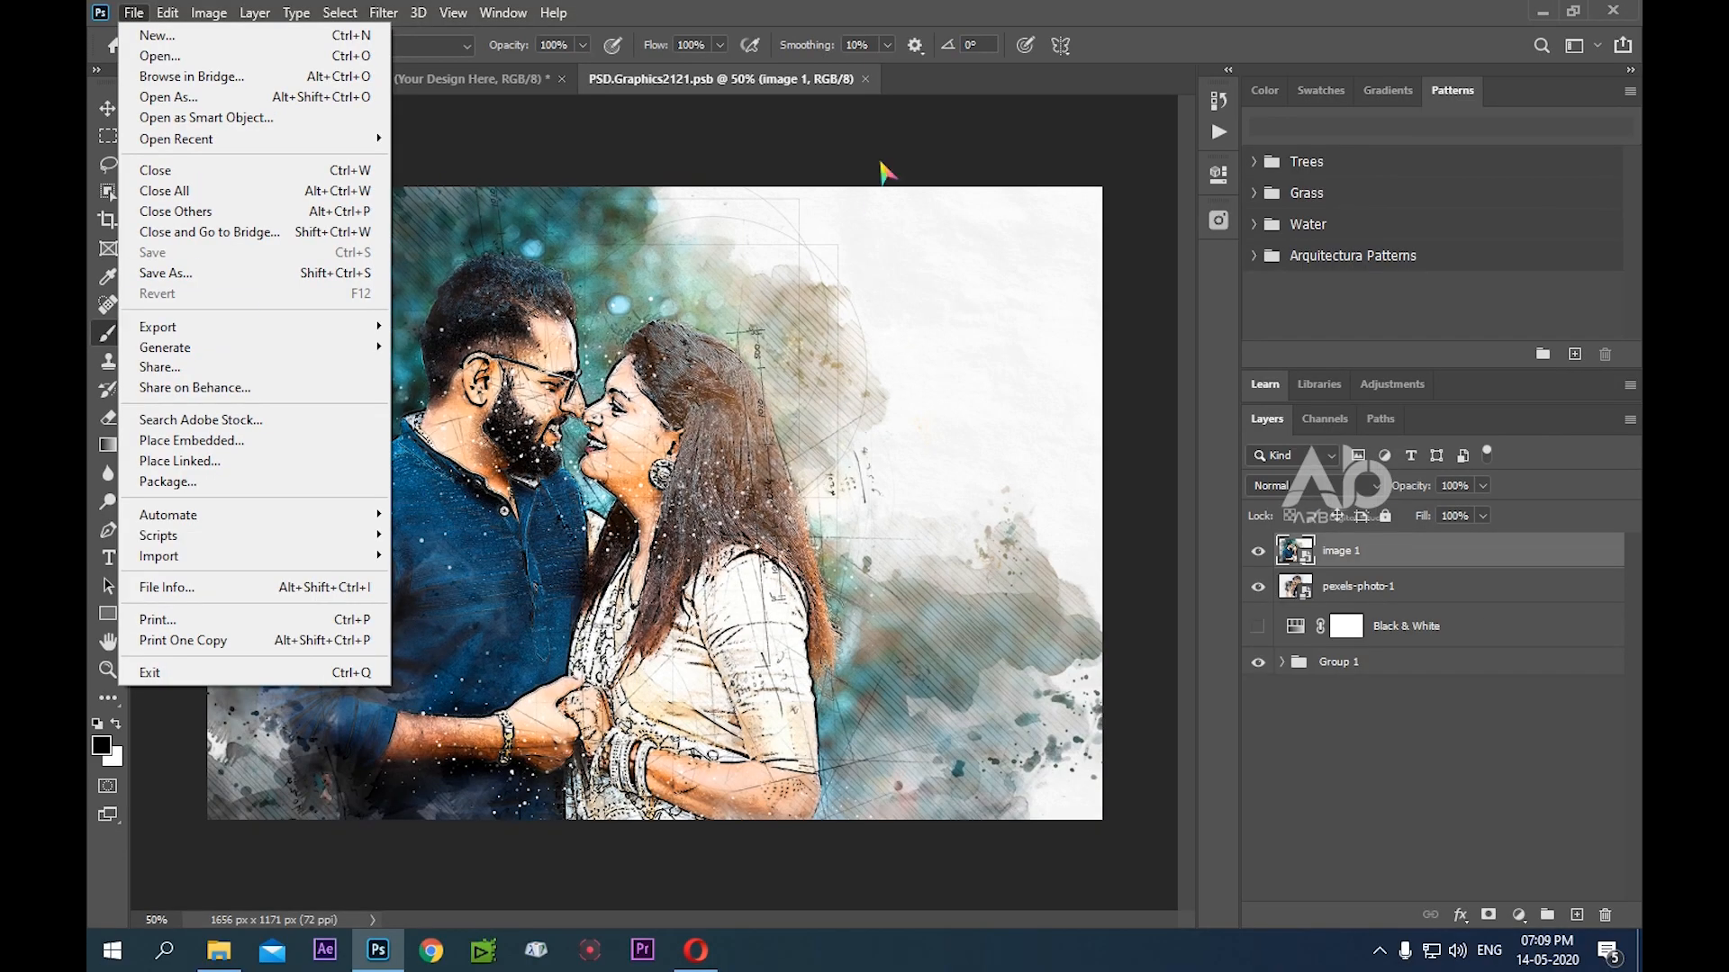
{"action": "left_click", "coordinate": [926, 116]}
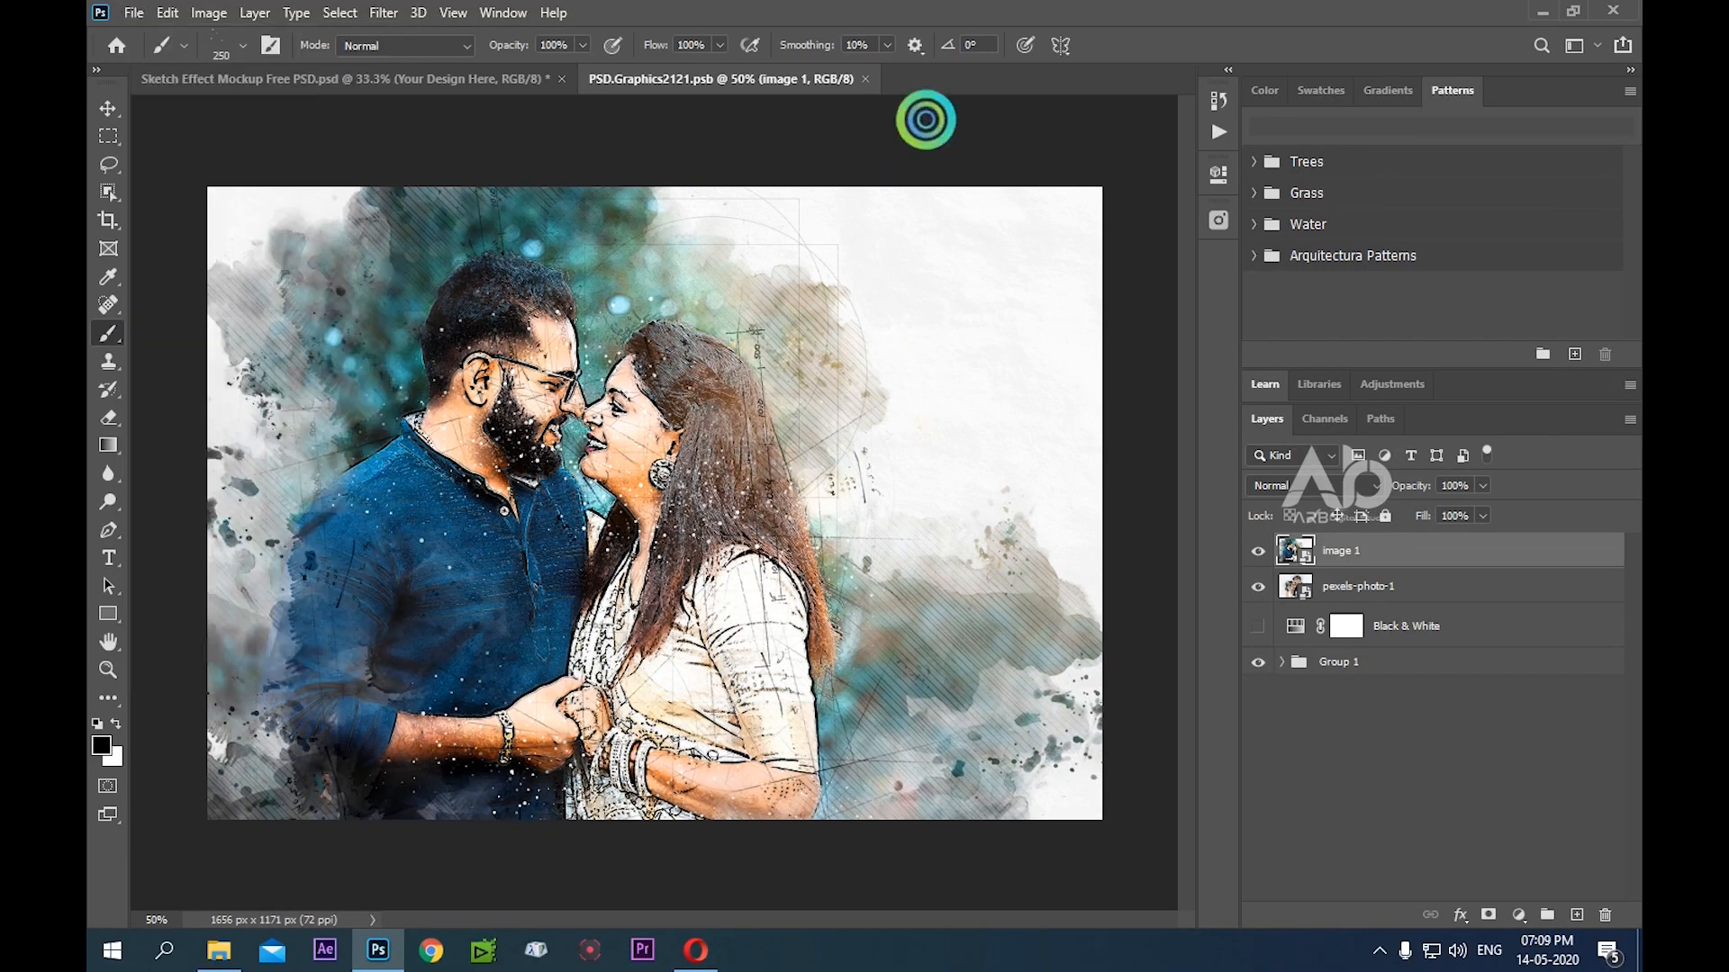
{"action": "left_click", "coordinate": [866, 78]}
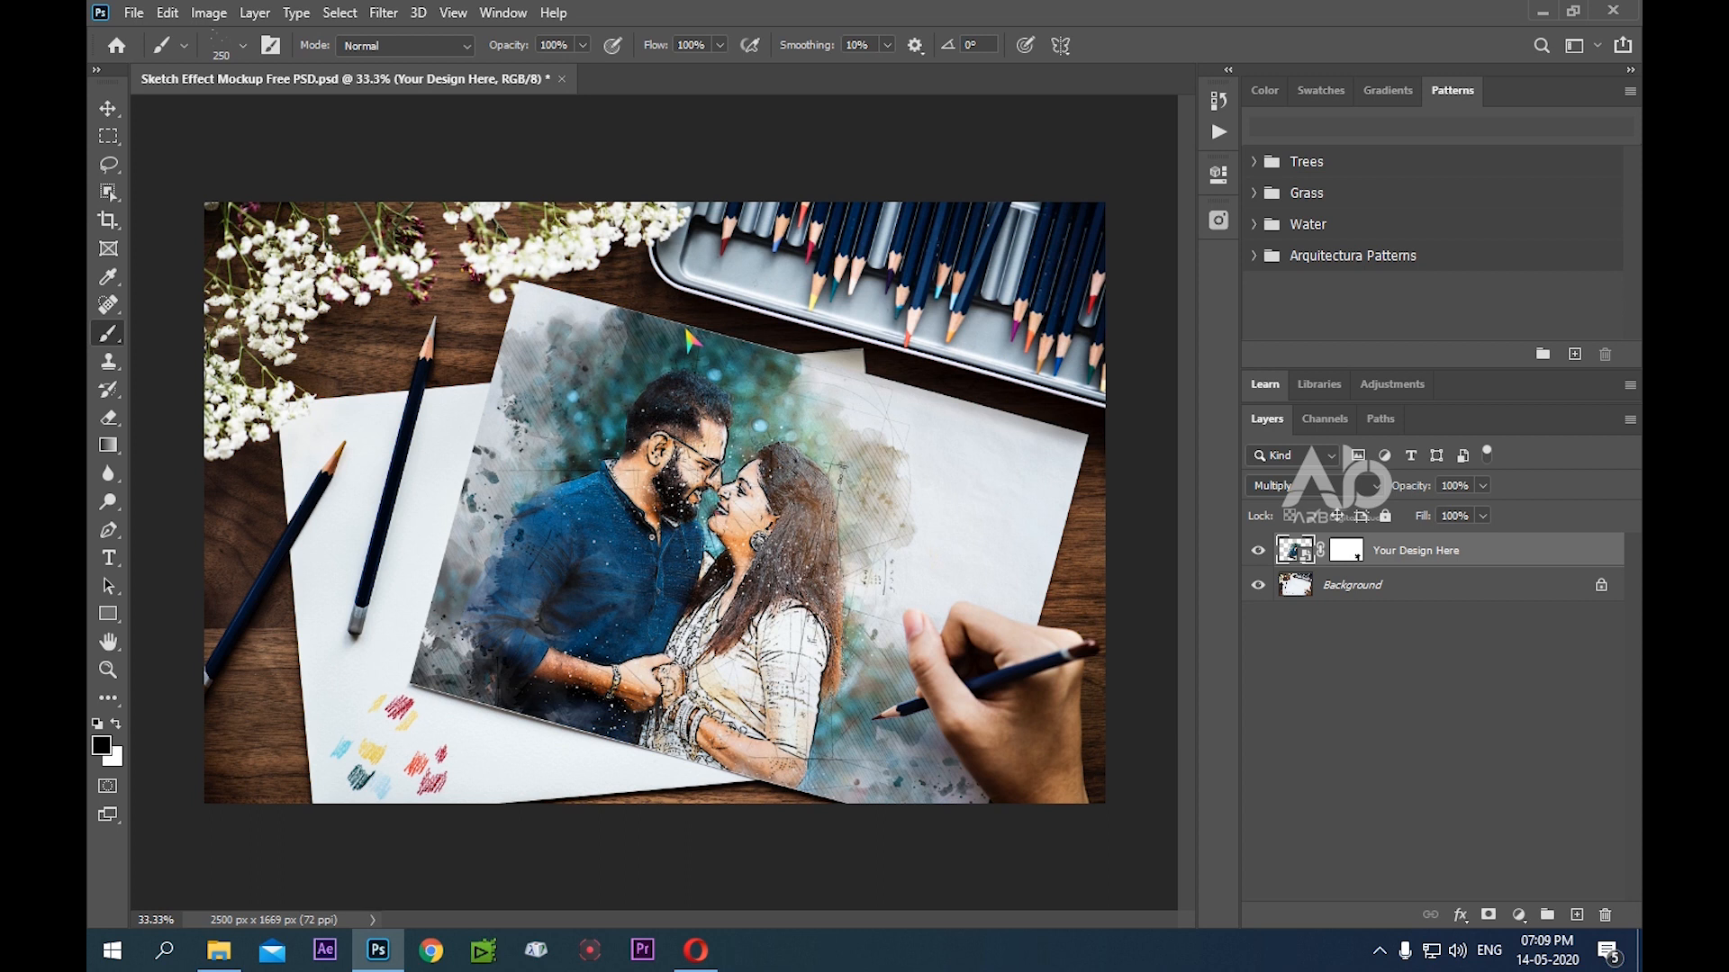
Switch to Opera, load the Sketch Effect with Mock-up PSD blog post, and read its introduction and supported Photoshop versions
{"action": "left_click", "coordinate": [490, 54]}
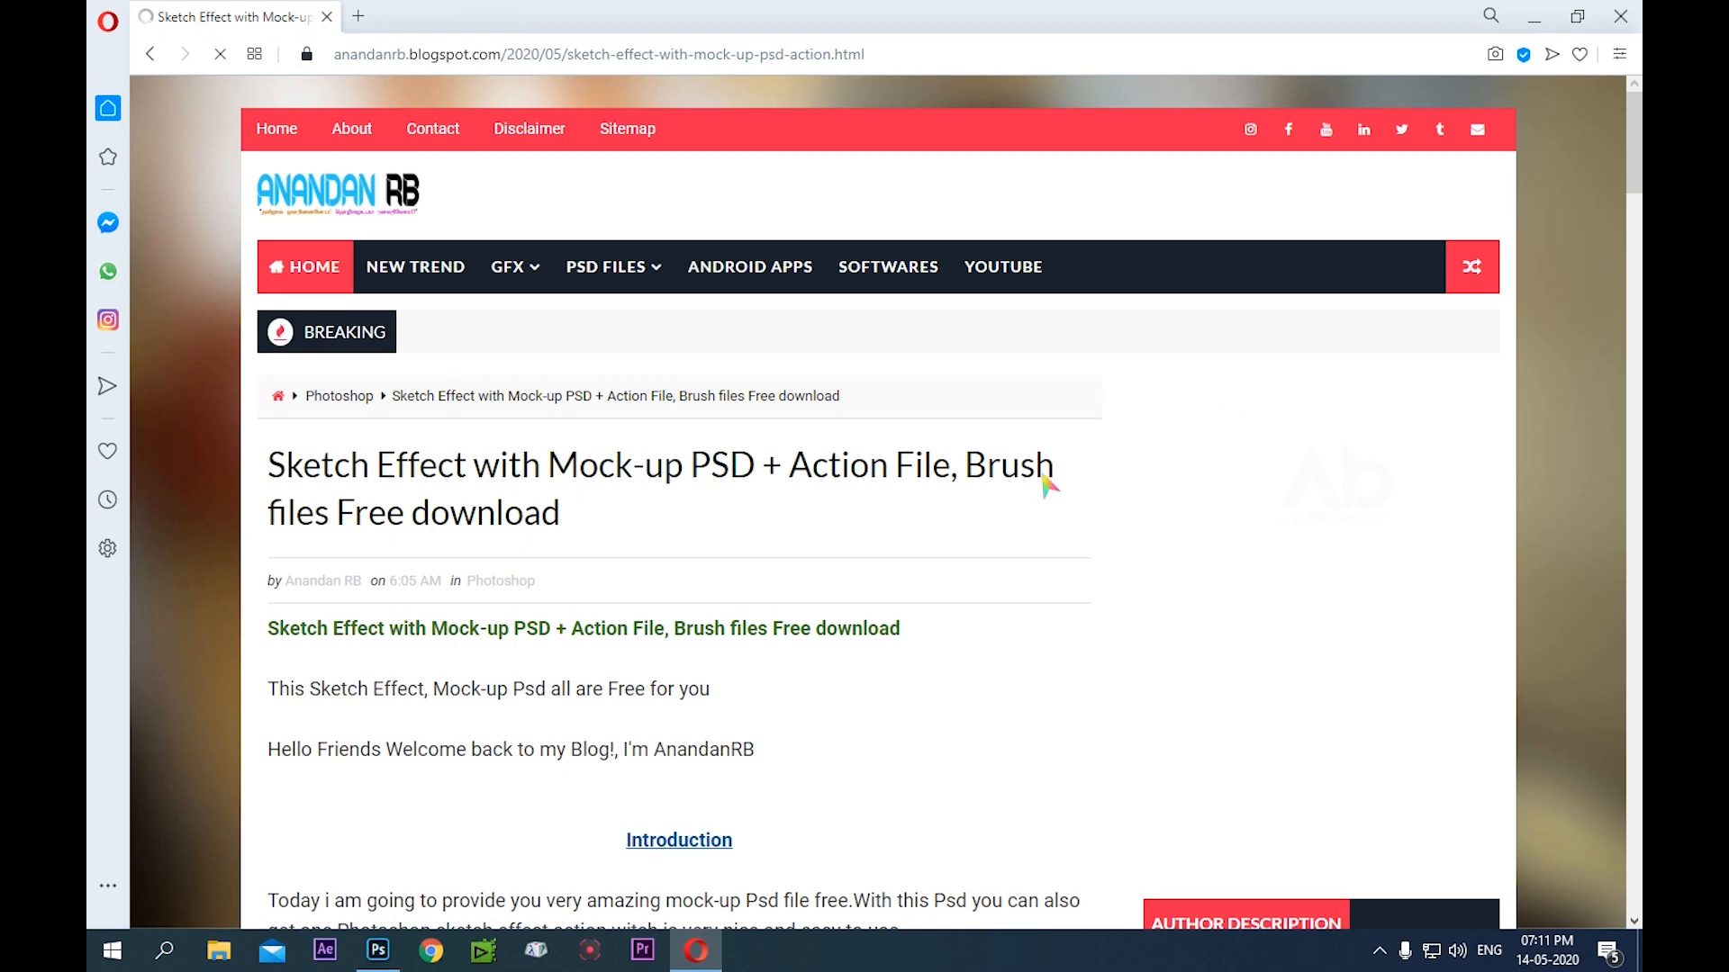
{"action": "scroll", "coordinate": [932, 452], "scroll_direction": "down", "scroll_amount": 3}
{"action": "scroll", "coordinate": [932, 455], "scroll_direction": "down", "scroll_amount": 8}
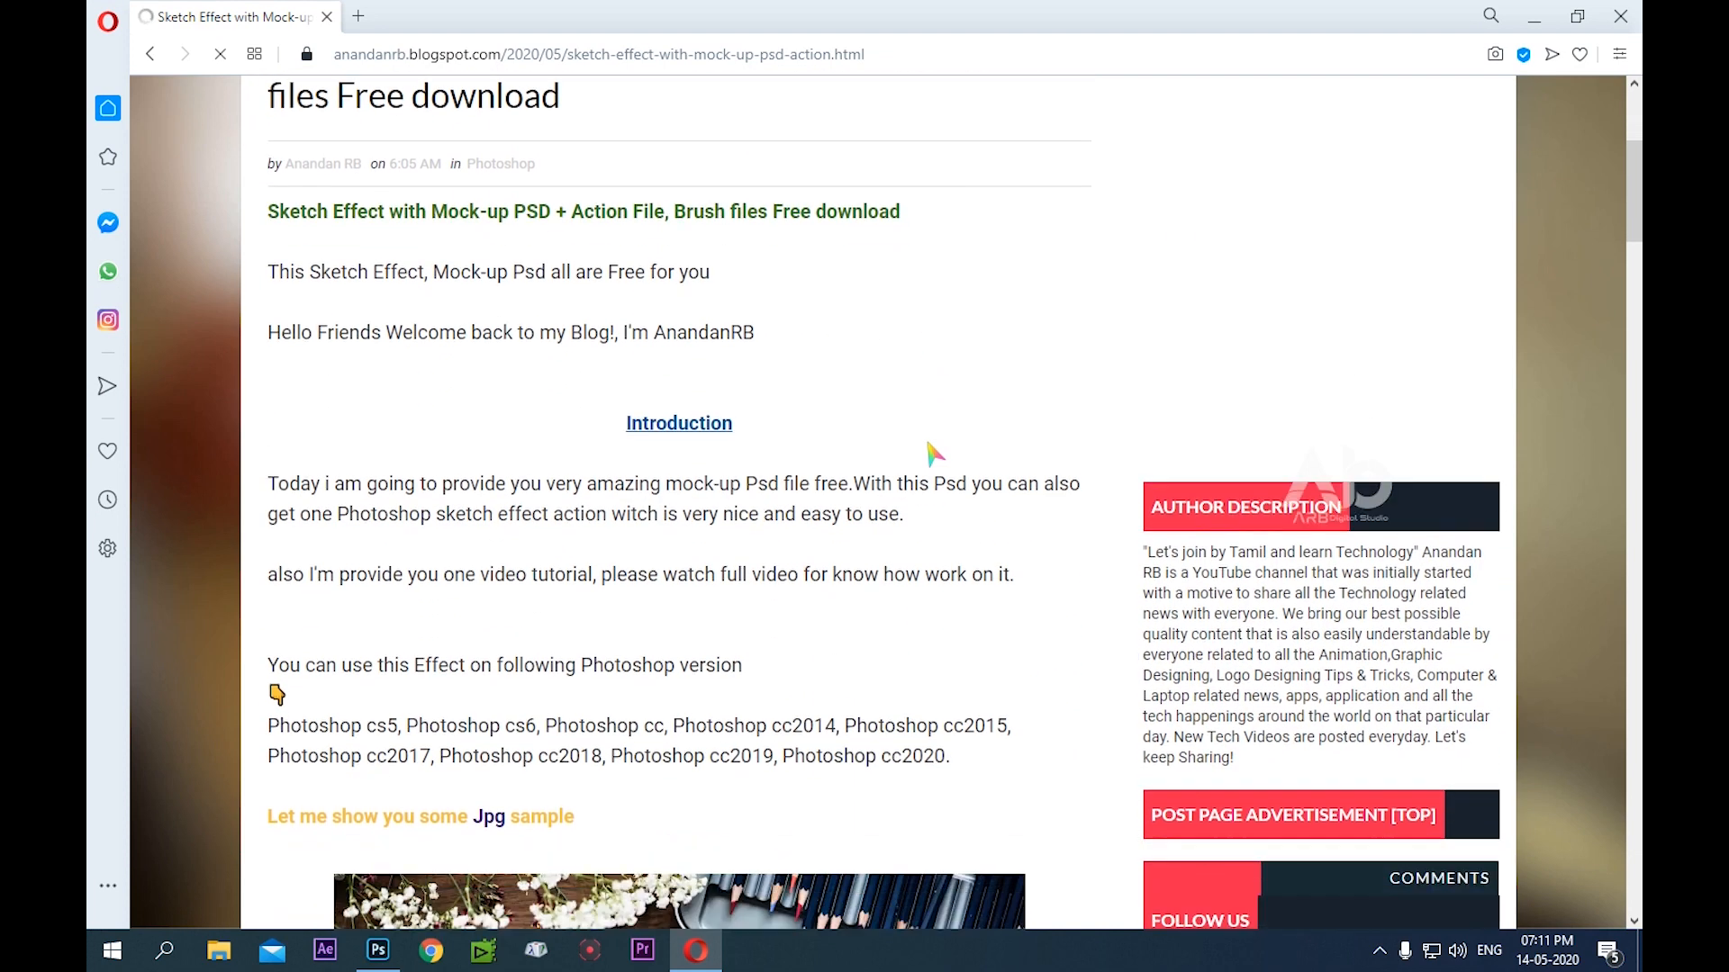
{"action": "scroll", "coordinate": [881, 387], "scroll_direction": "up", "scroll_amount": 8}
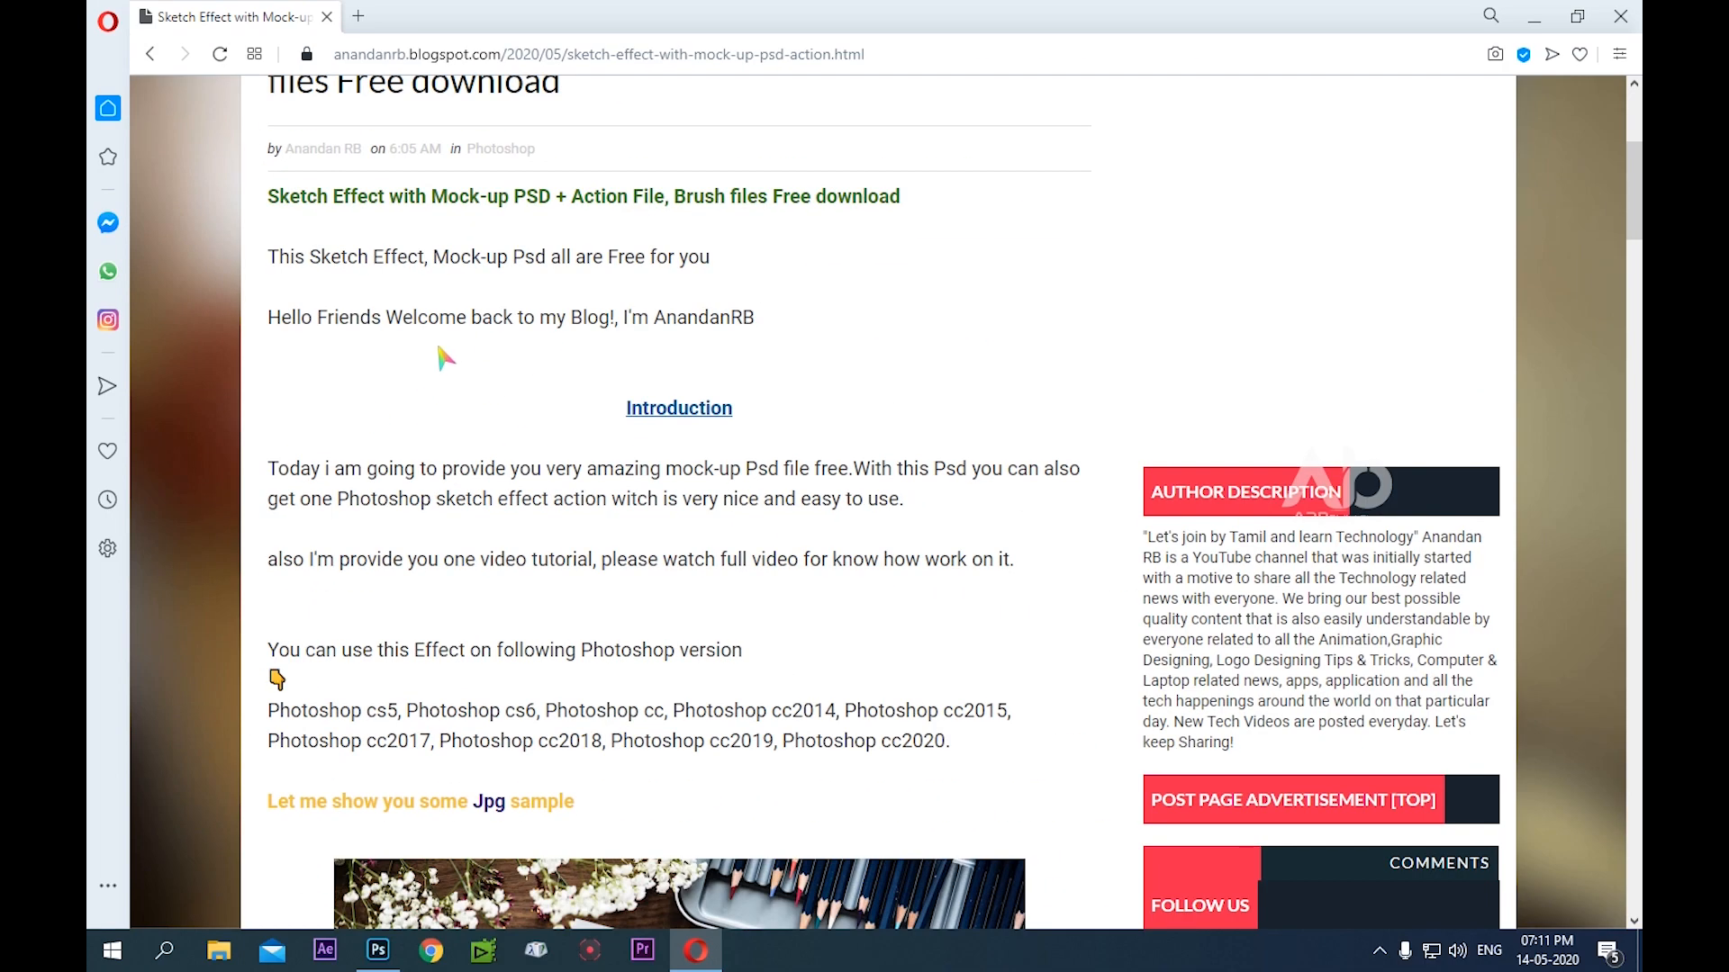
{"action": "scroll", "coordinate": [465, 294], "scroll_direction": "down", "scroll_amount": 2}
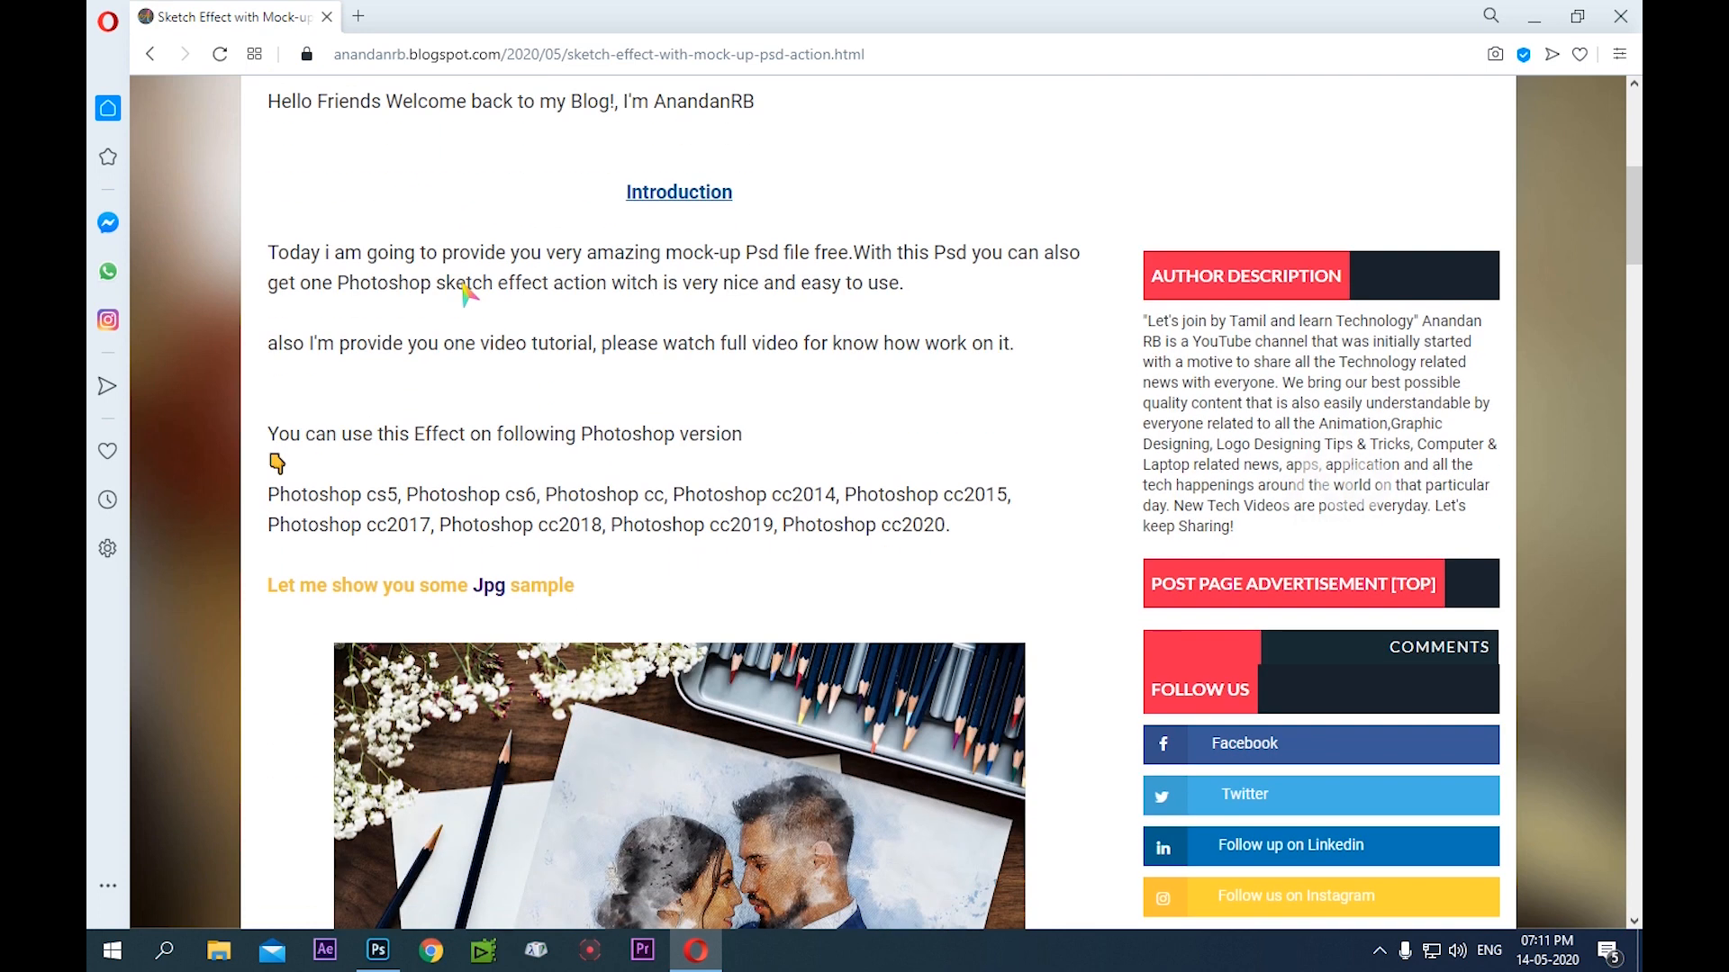
{"action": "scroll", "coordinate": [465, 293], "scroll_direction": "down", "scroll_amount": 2}
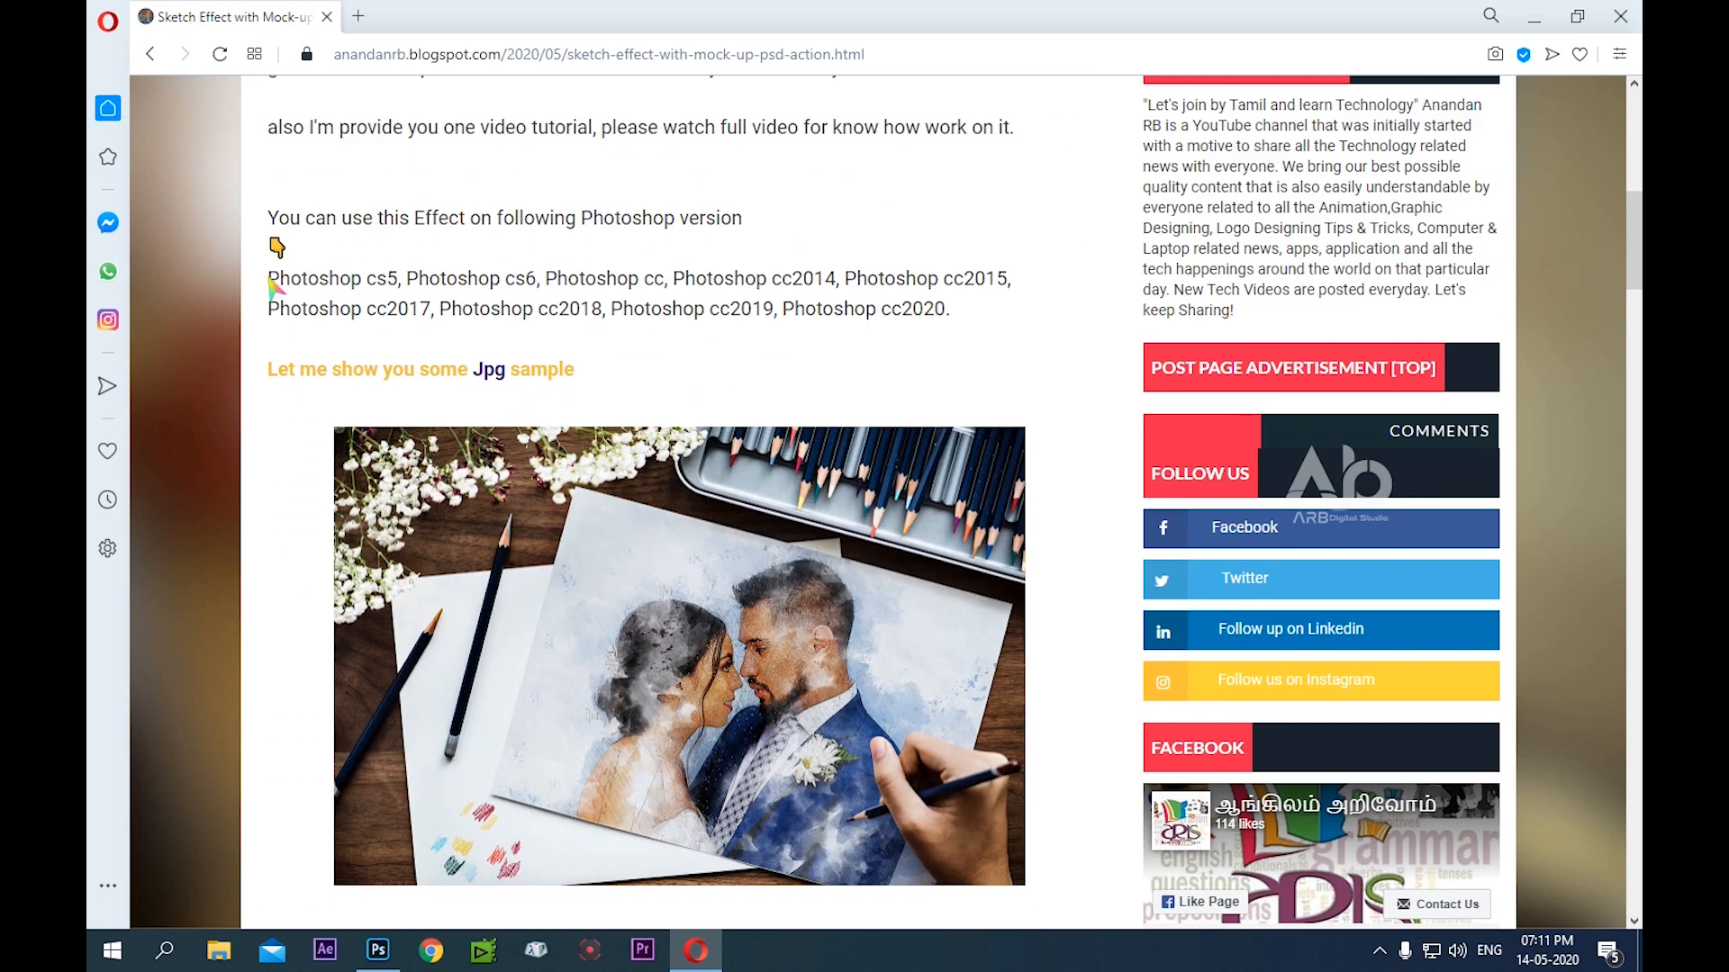
{"action": "left_click_drag", "start_coordinate": [268, 285], "coordinate": [660, 278]}
{"action": "left_click_drag", "start_coordinate": [995, 288], "coordinate": [957, 310]}
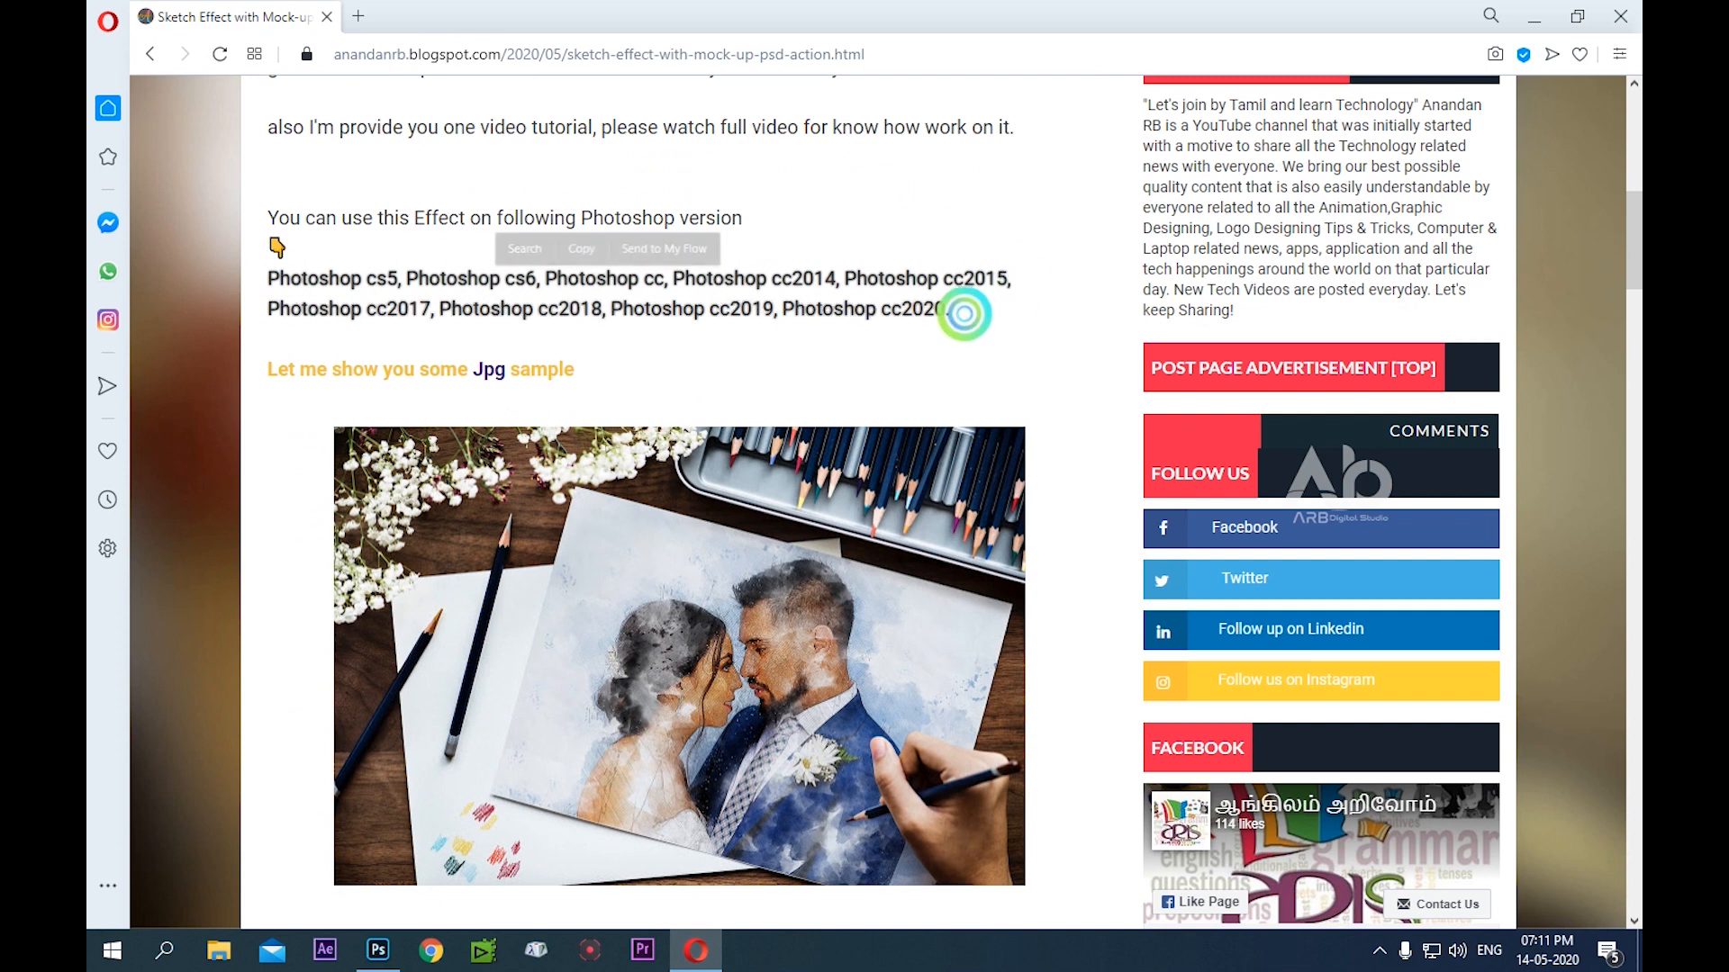
{"action": "left_click", "coordinate": [878, 227]}
Look through the blog post's sample mockup images and file details as far as the download section
{"action": "scroll", "coordinate": [733, 340], "scroll_direction": "down", "scroll_amount": 2}
{"action": "scroll", "coordinate": [731, 334], "scroll_direction": "down", "scroll_amount": 3}
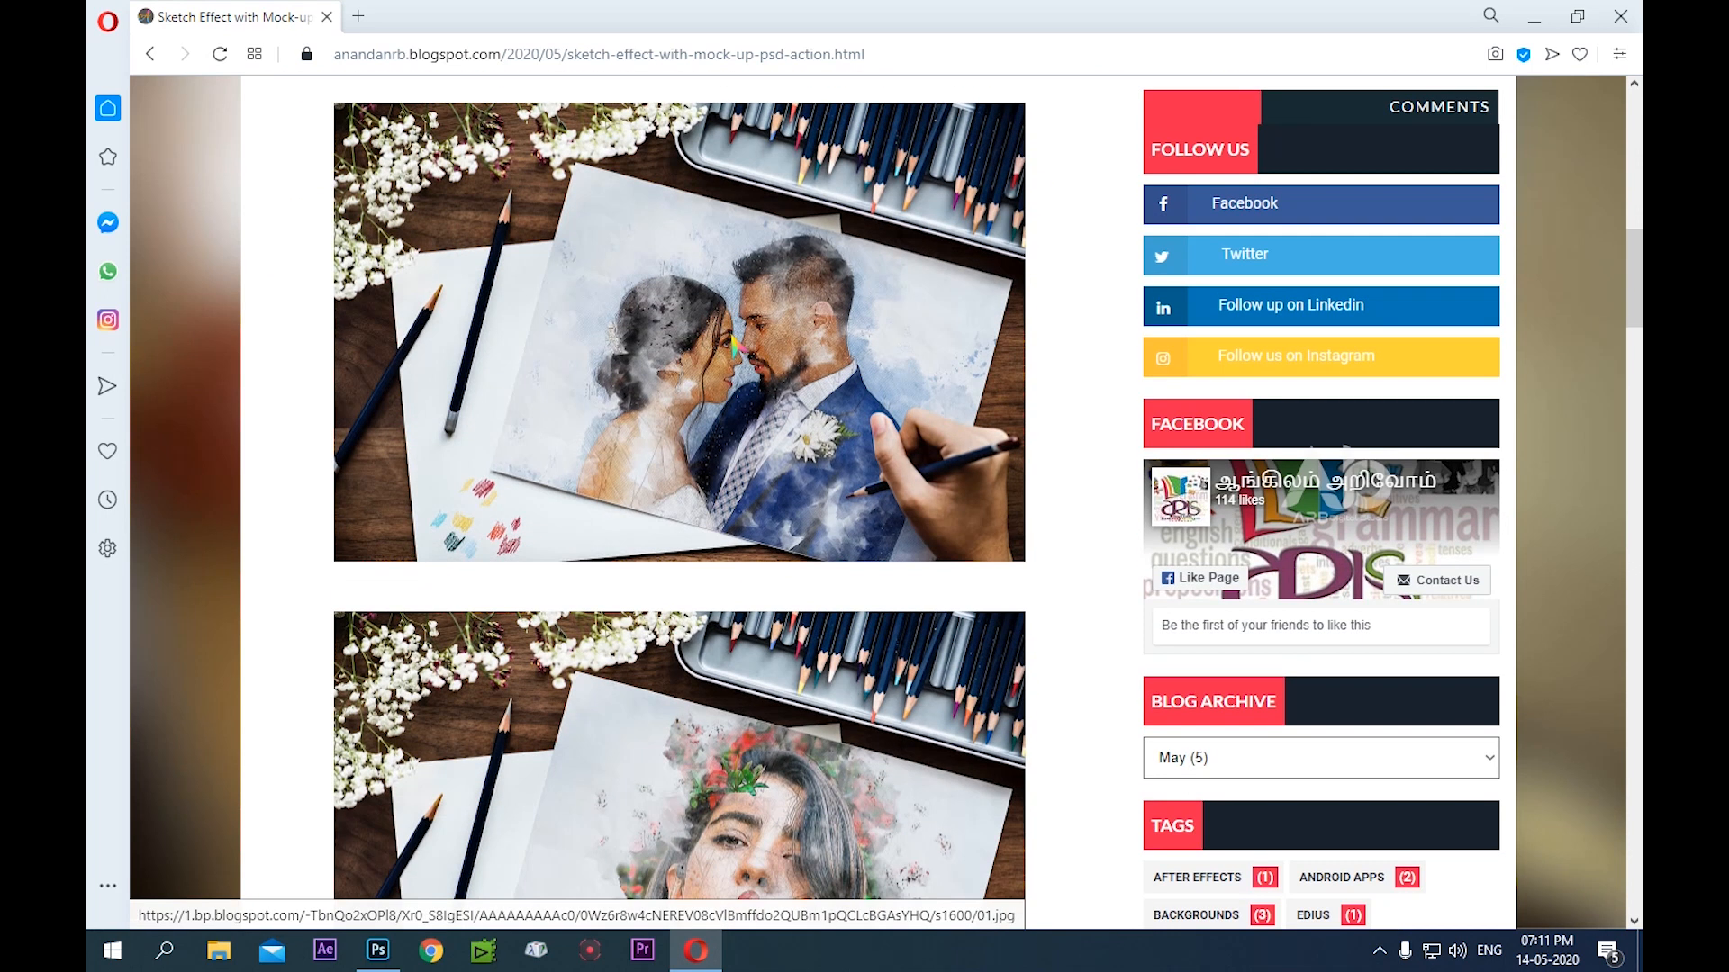
{"action": "scroll", "coordinate": [735, 341], "scroll_direction": "down", "scroll_amount": 9}
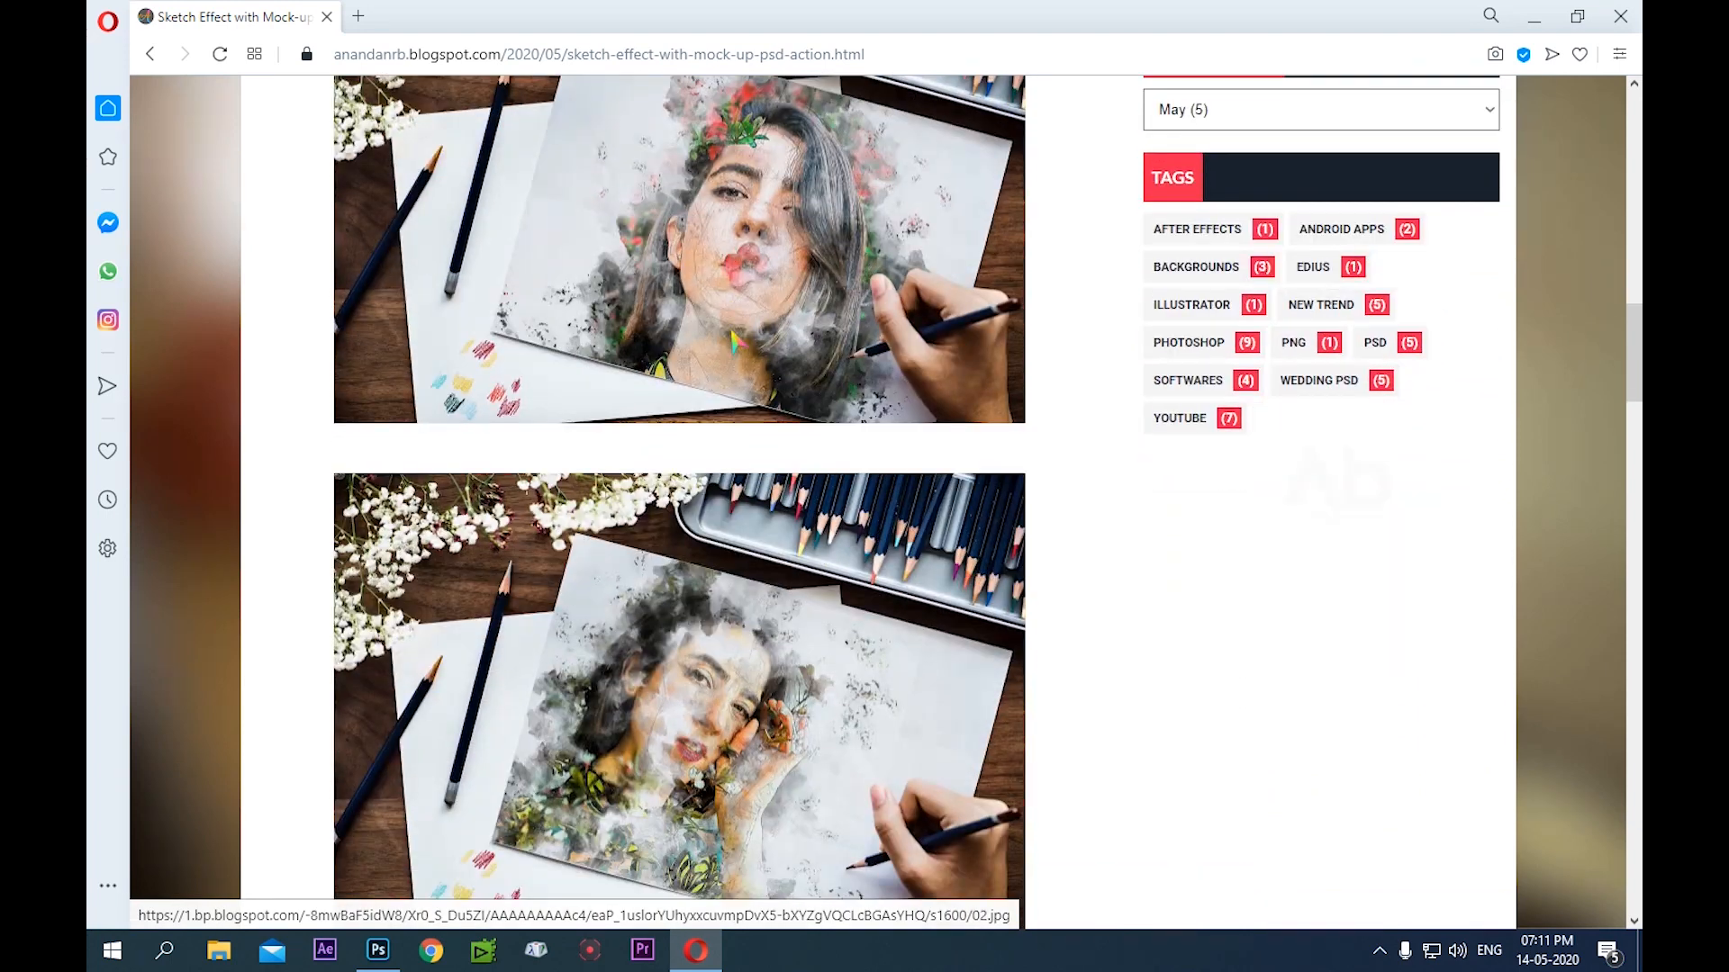
{"action": "scroll", "coordinate": [733, 340], "scroll_direction": "down", "scroll_amount": 9}
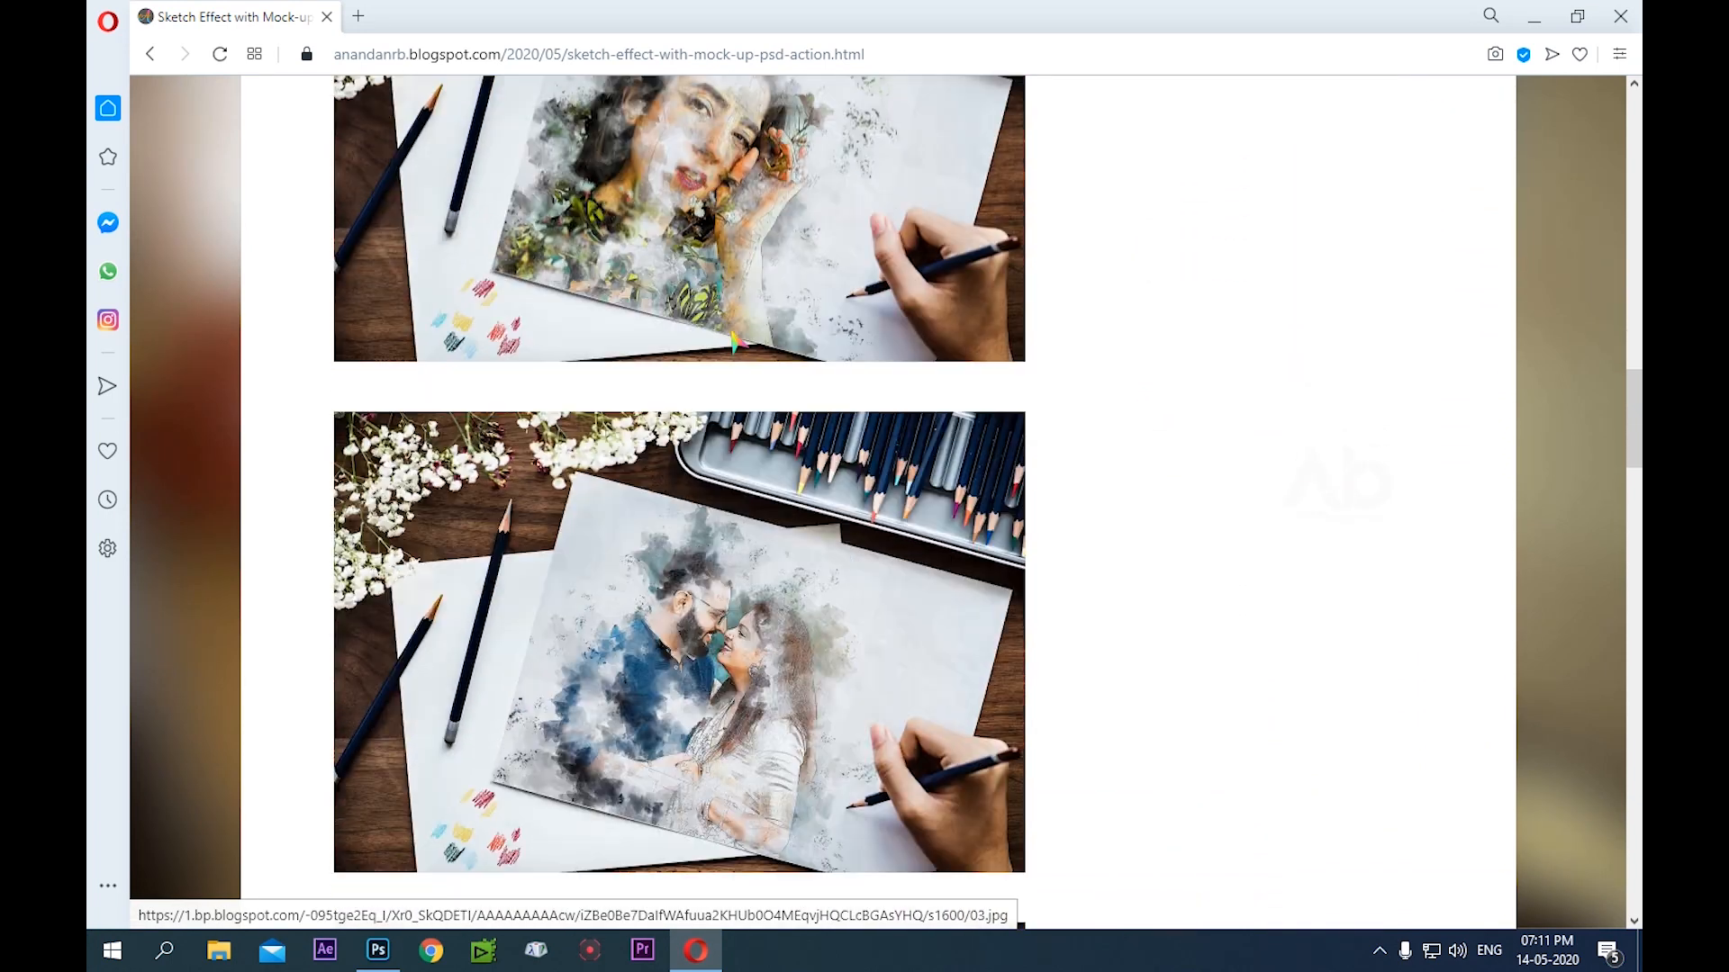
{"action": "scroll", "coordinate": [735, 340], "scroll_direction": "down", "scroll_amount": 6}
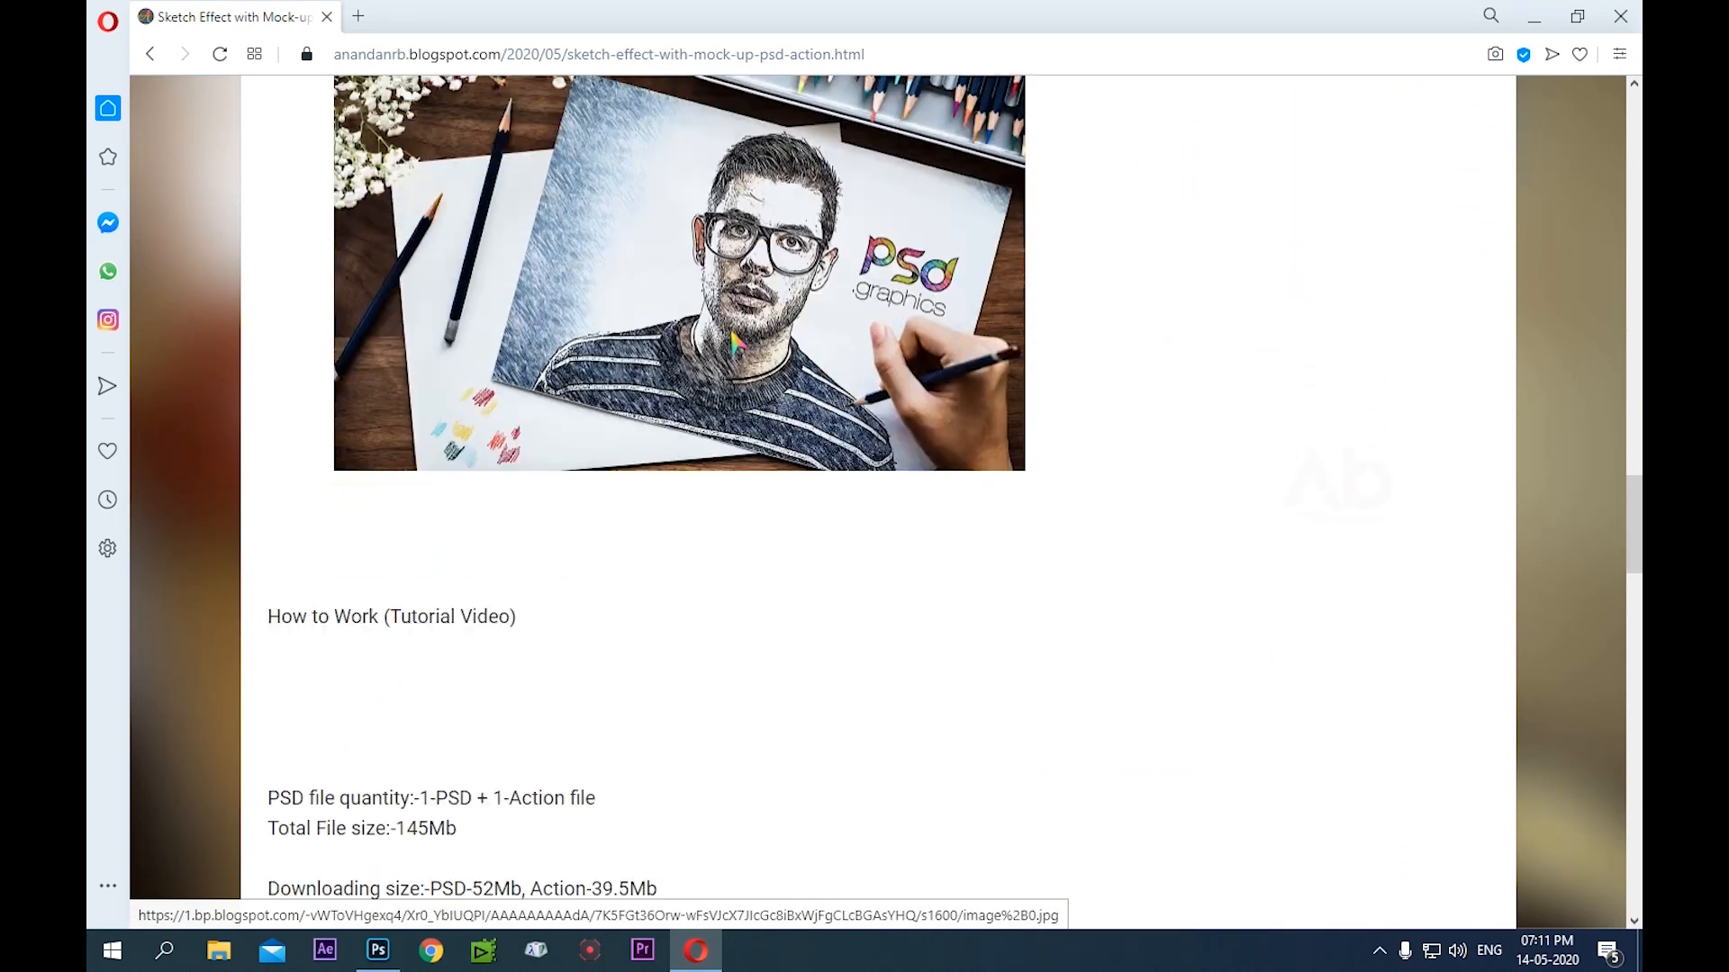
{"action": "scroll", "coordinate": [681, 390], "scroll_direction": "down", "scroll_amount": 6}
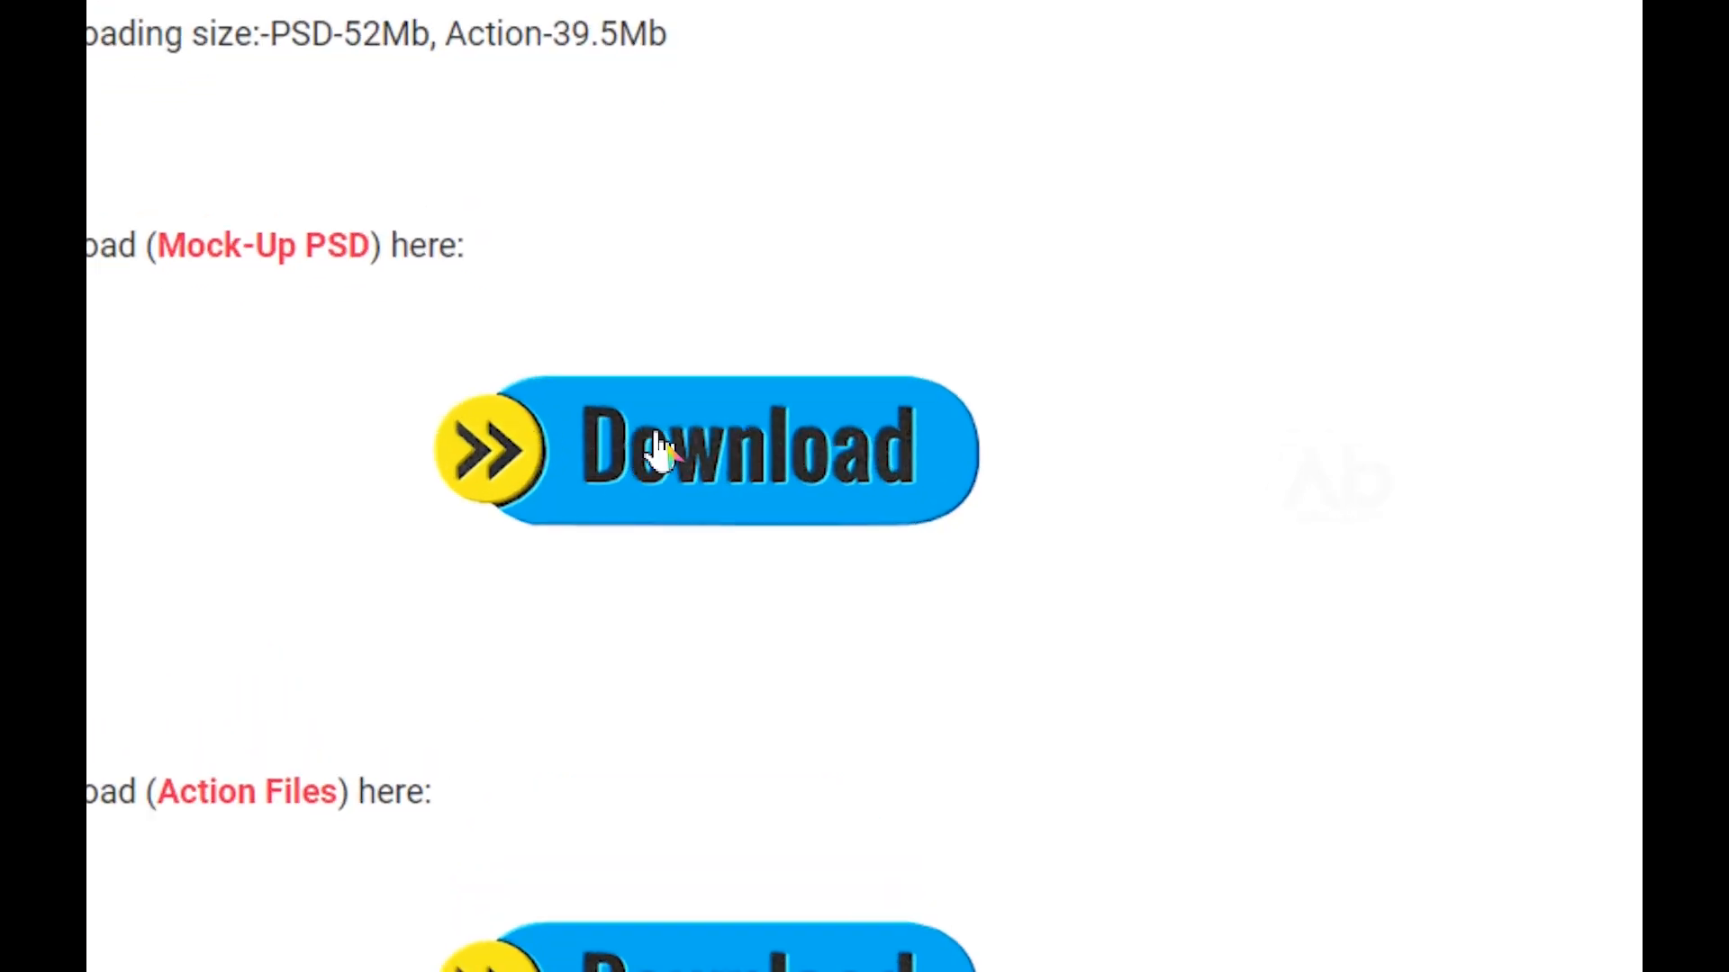
Open the Mock-Up PSD download link and pass the first GPlinks verification page
{"action": "left_click", "coordinate": [658, 446]}
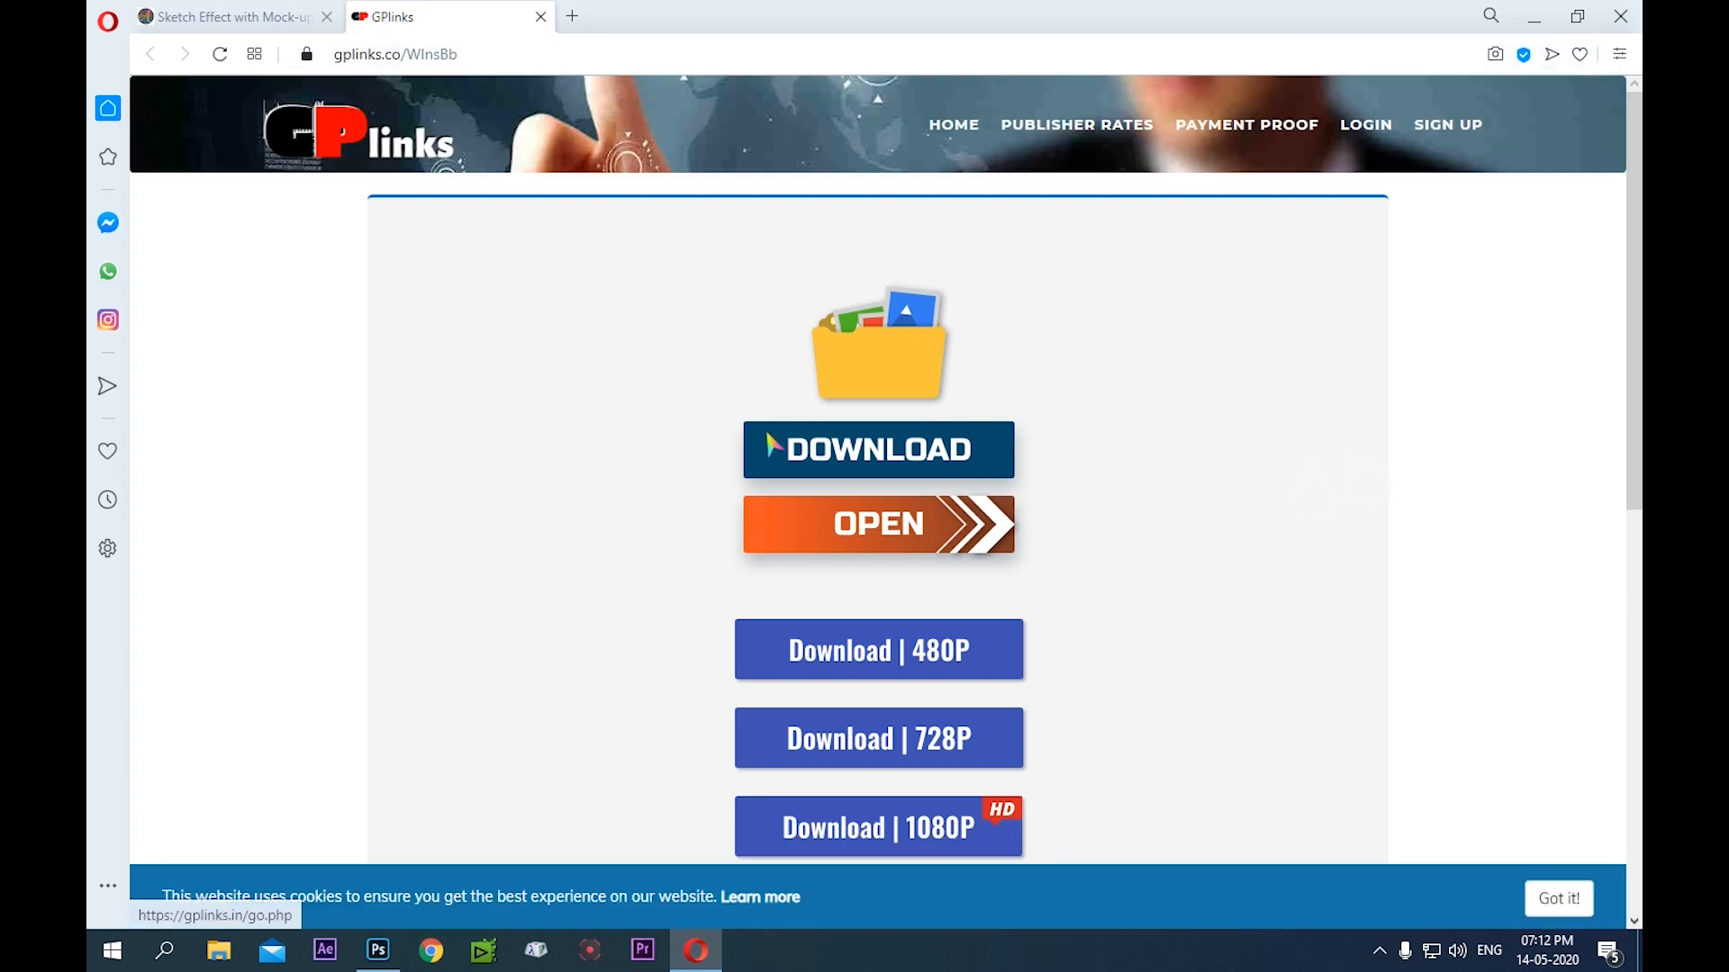
{"action": "scroll", "coordinate": [519, 287], "scroll_direction": "down", "scroll_amount": 5}
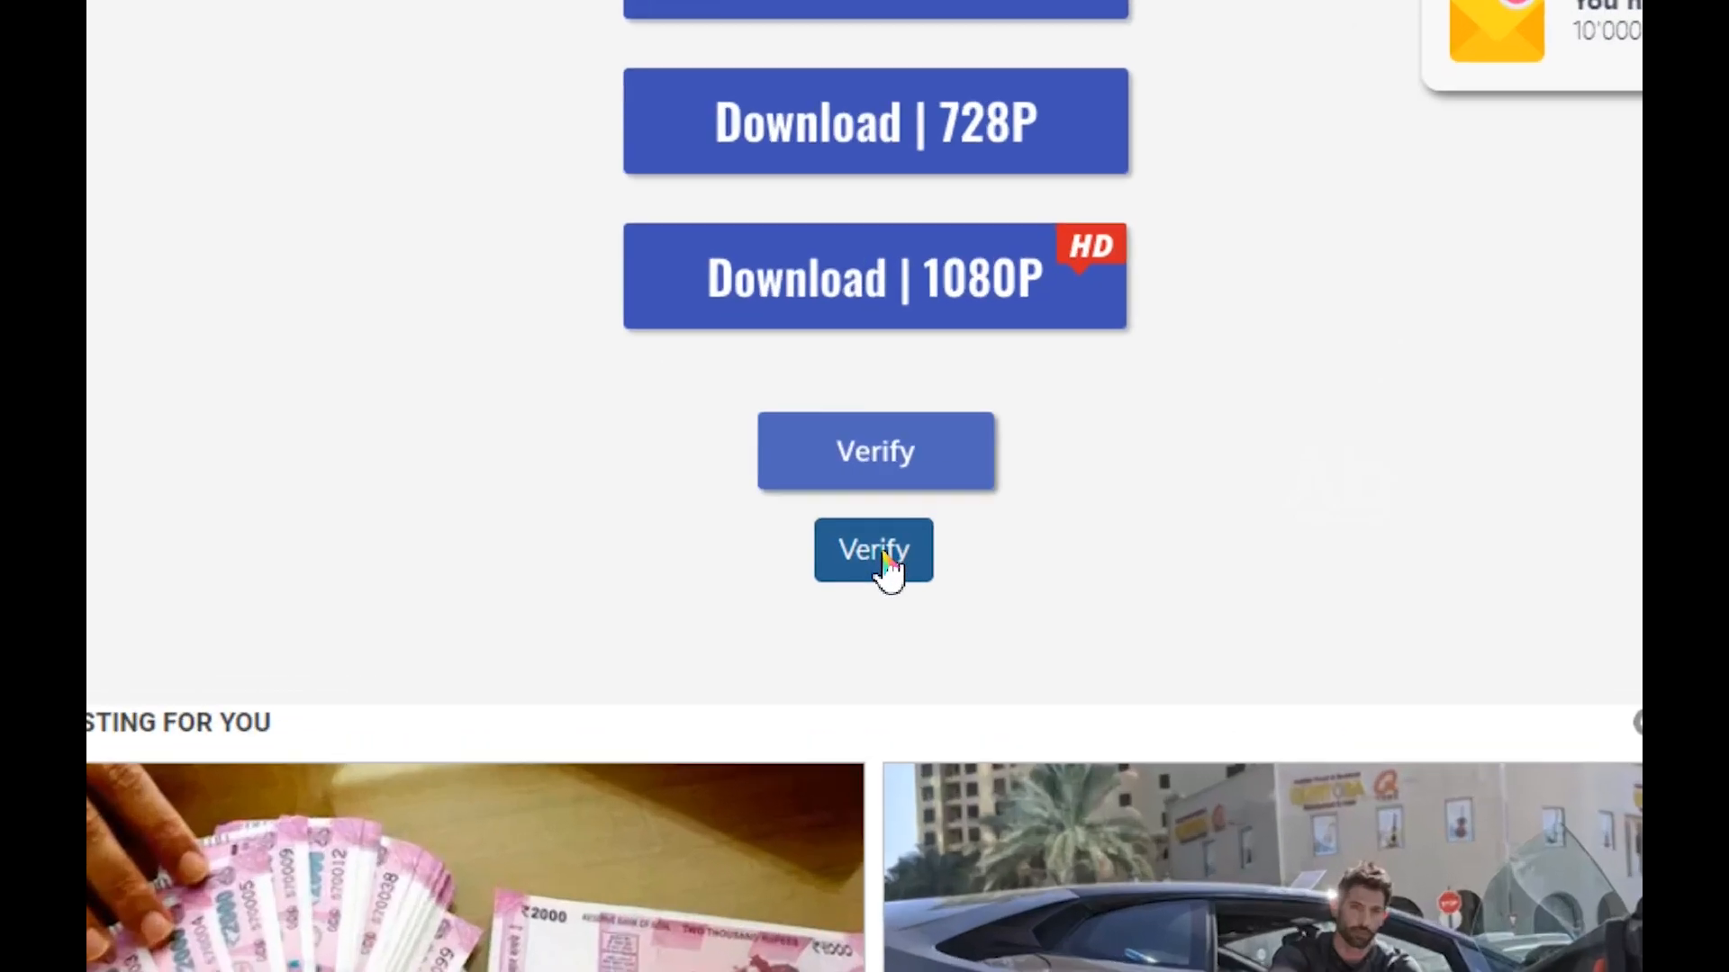
{"action": "left_click", "coordinate": [881, 553]}
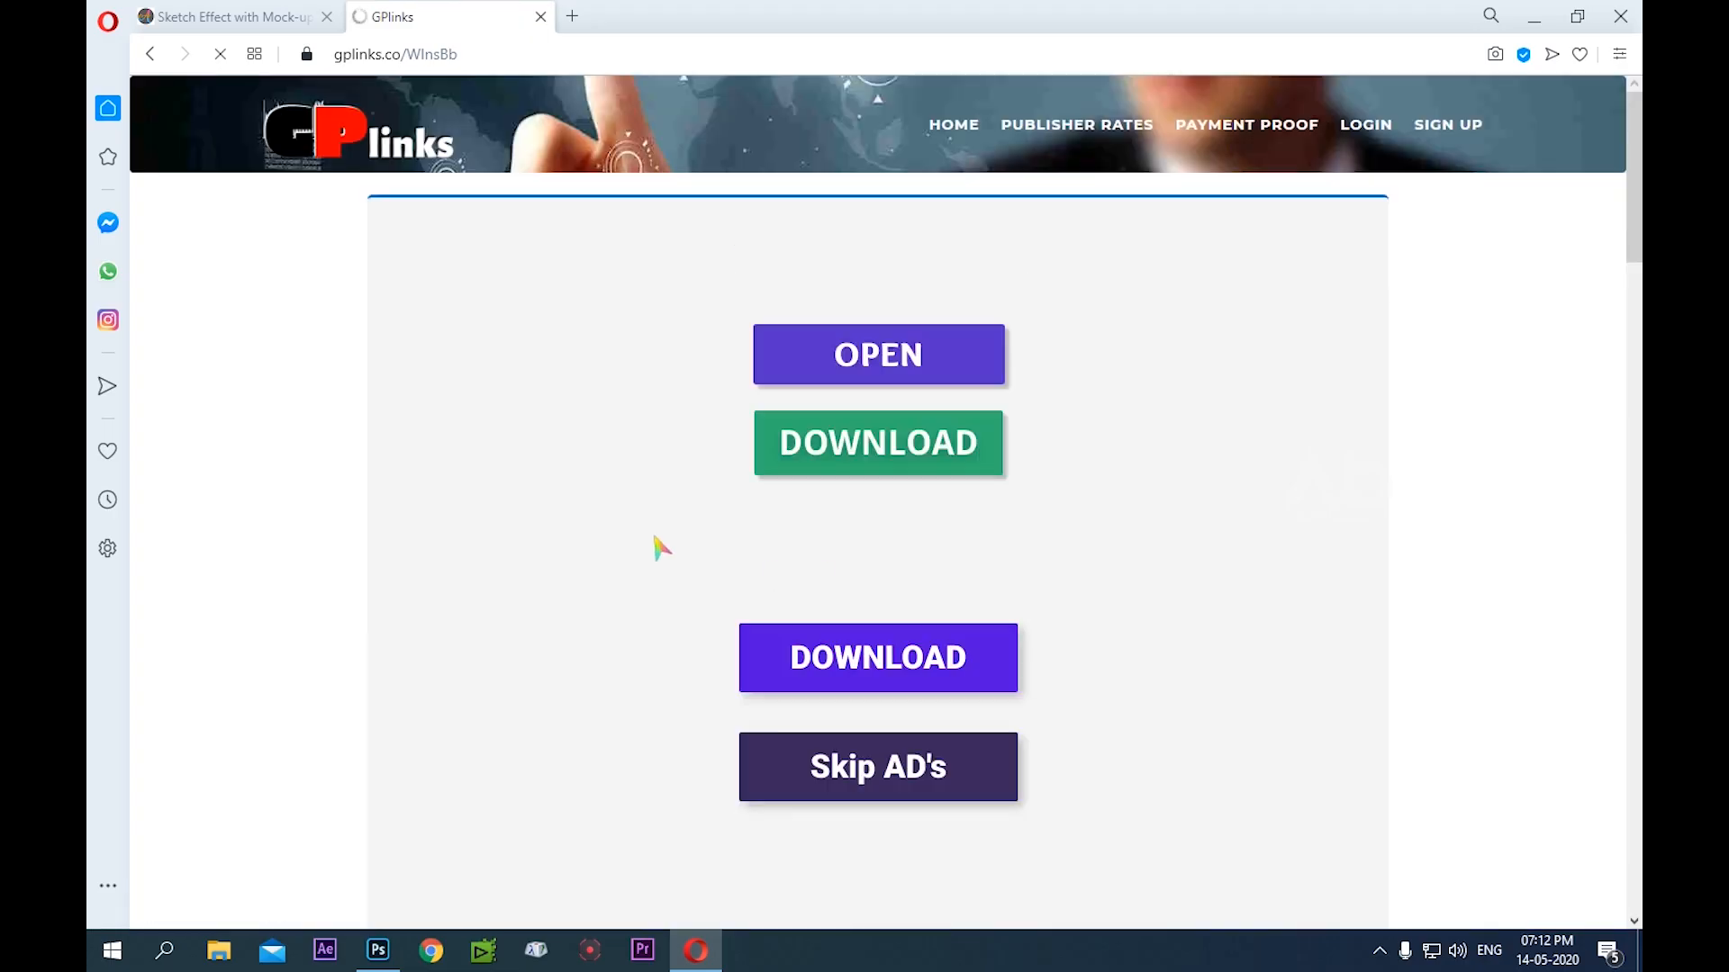
Complete the reCAPTCHA on the second GPlinks page by selecting the squares with traffic lights
{"action": "scroll", "coordinate": [671, 402], "scroll_direction": "down", "scroll_amount": 7}
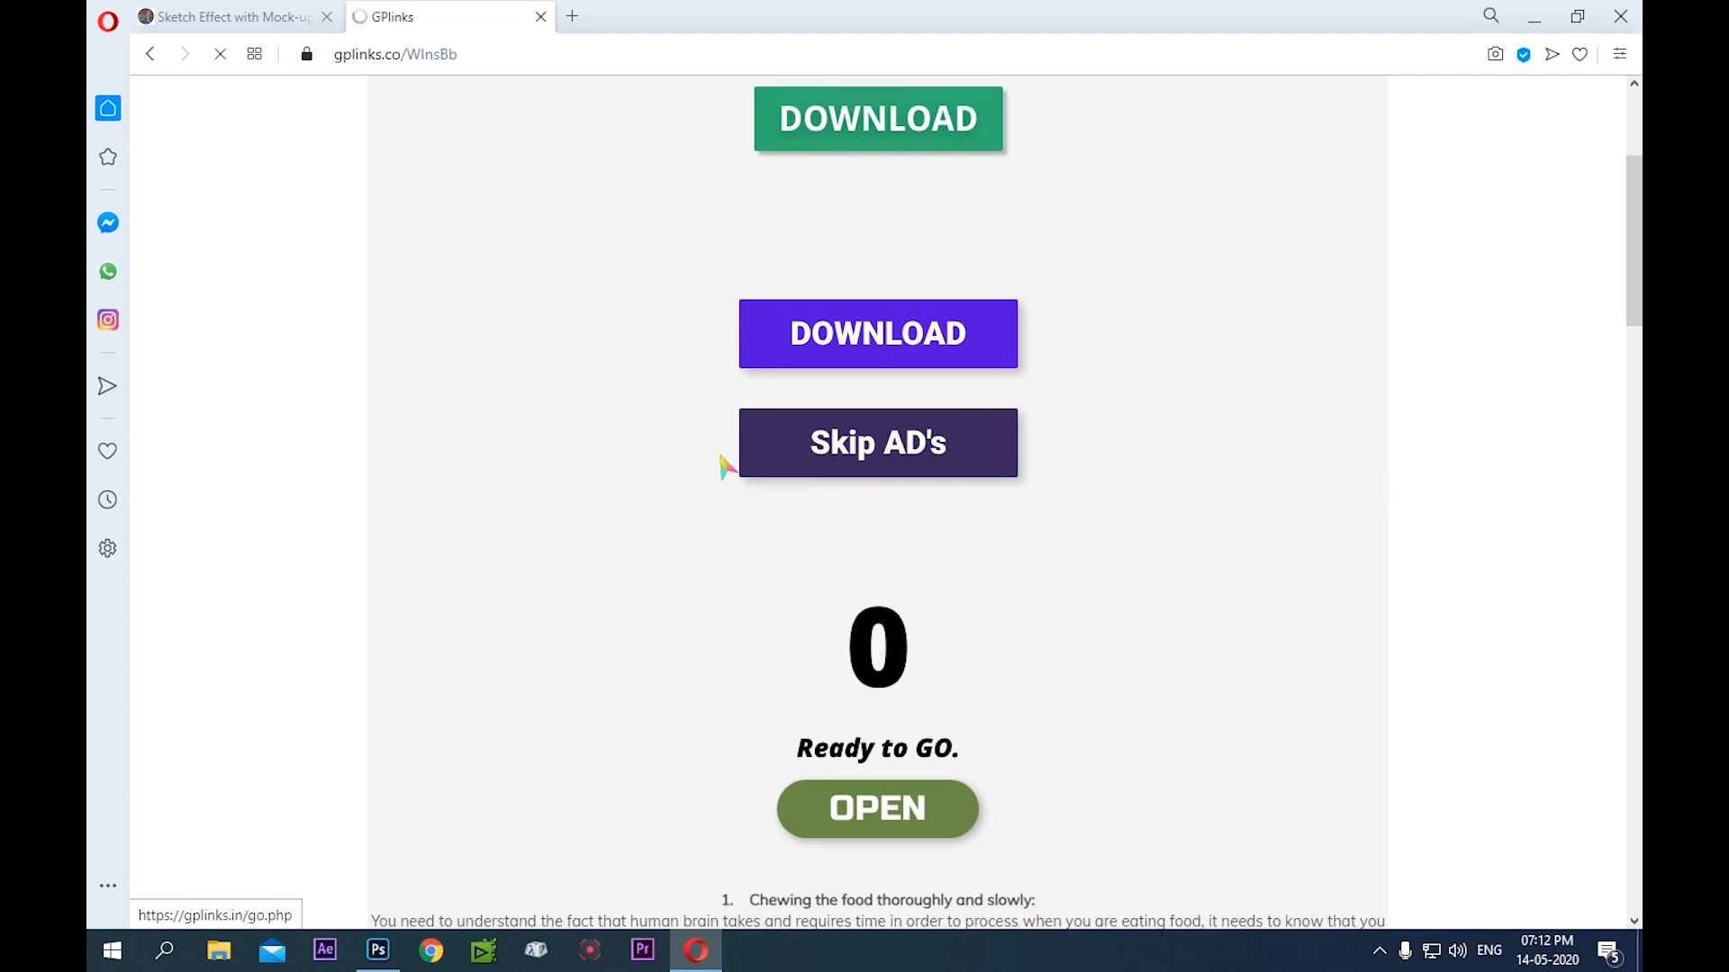
{"action": "scroll", "coordinate": [728, 466], "scroll_direction": "down", "scroll_amount": 8}
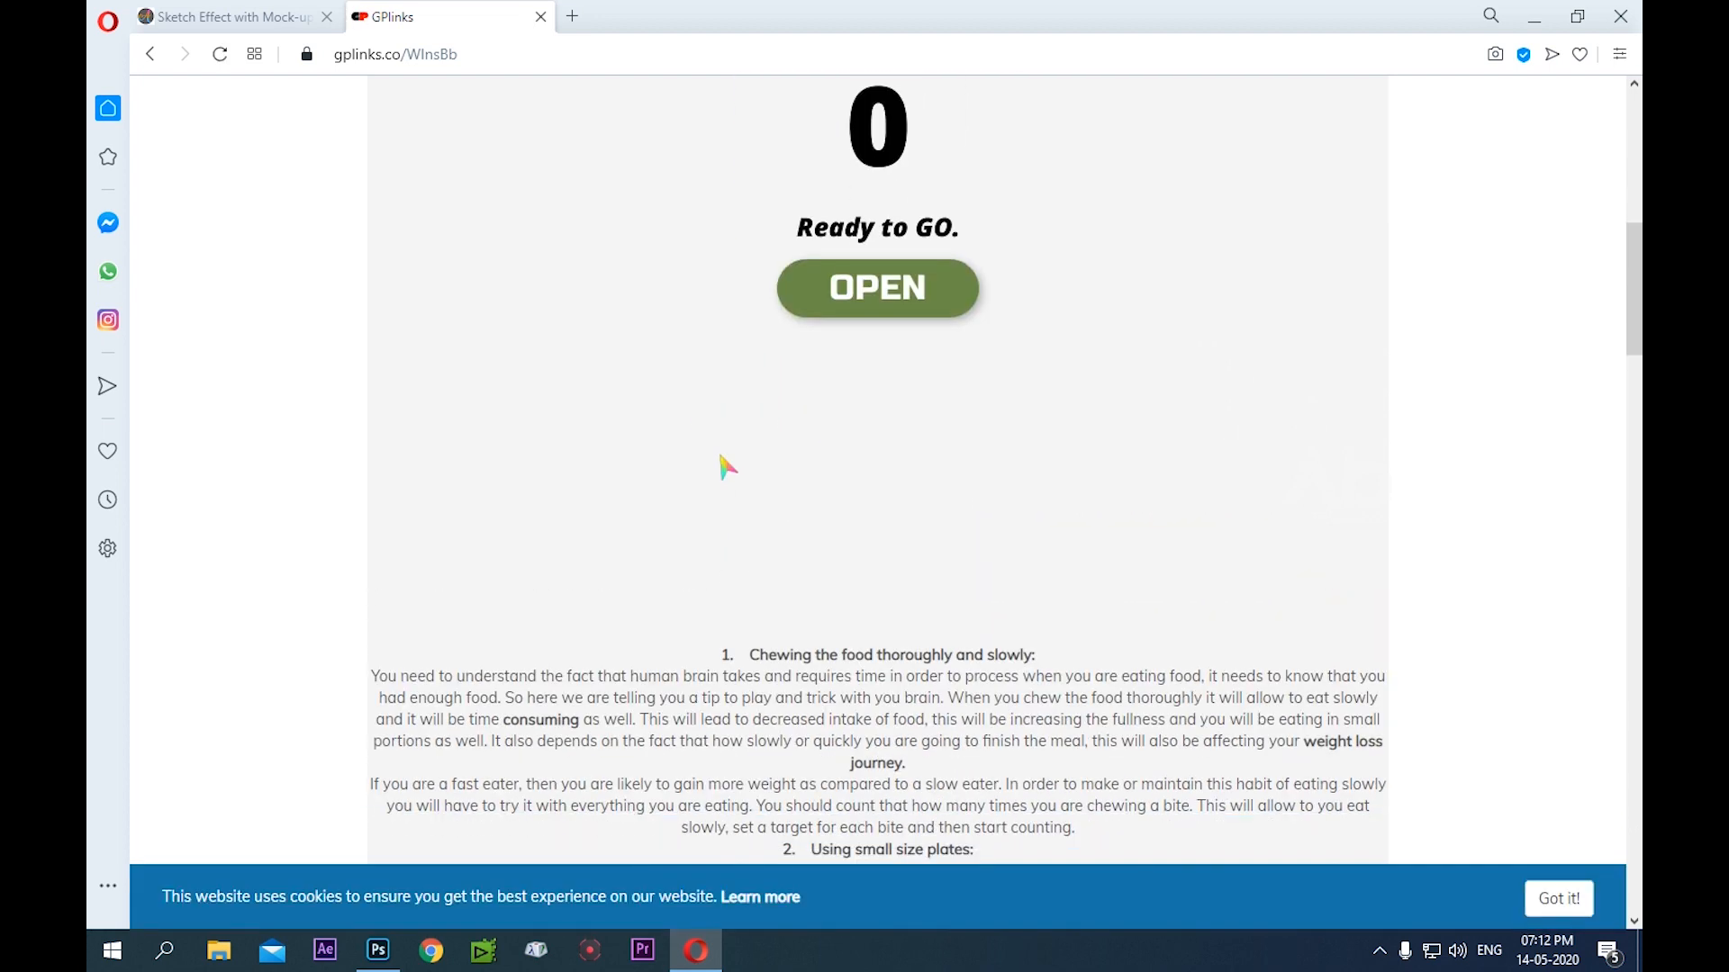
{"action": "scroll", "coordinate": [724, 465], "scroll_direction": "down", "scroll_amount": 10}
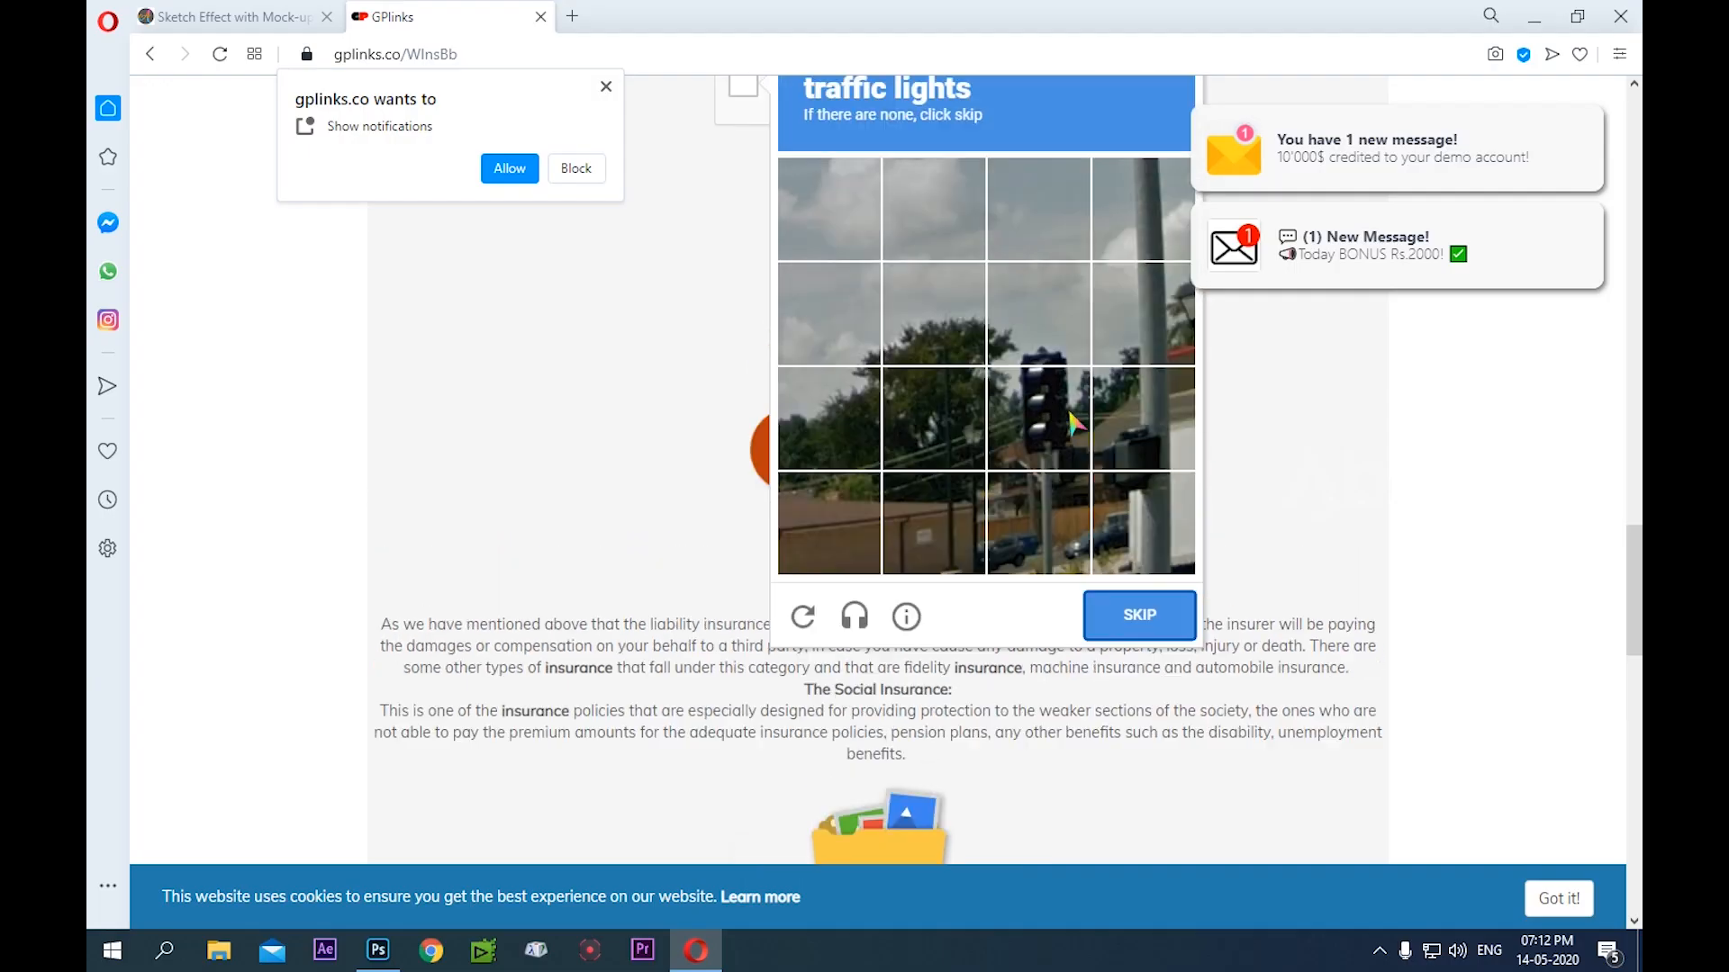
{"action": "scroll", "coordinate": [1071, 423], "scroll_direction": "up", "scroll_amount": 3}
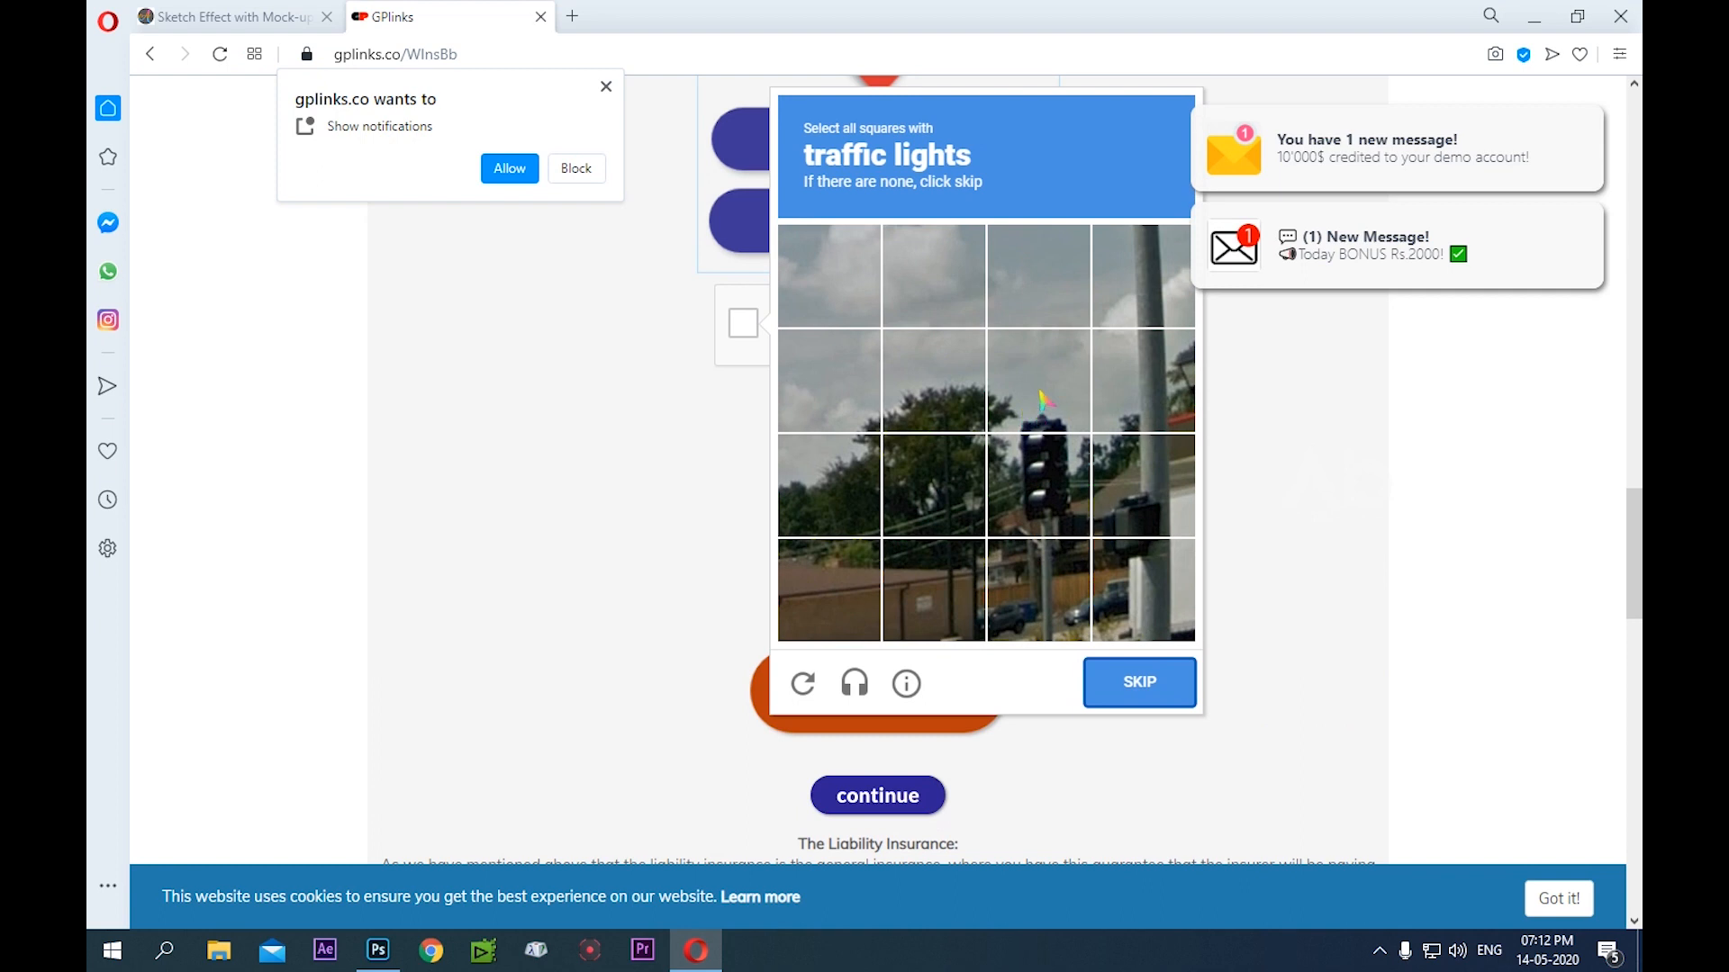
{"action": "left_click", "coordinate": [1042, 469]}
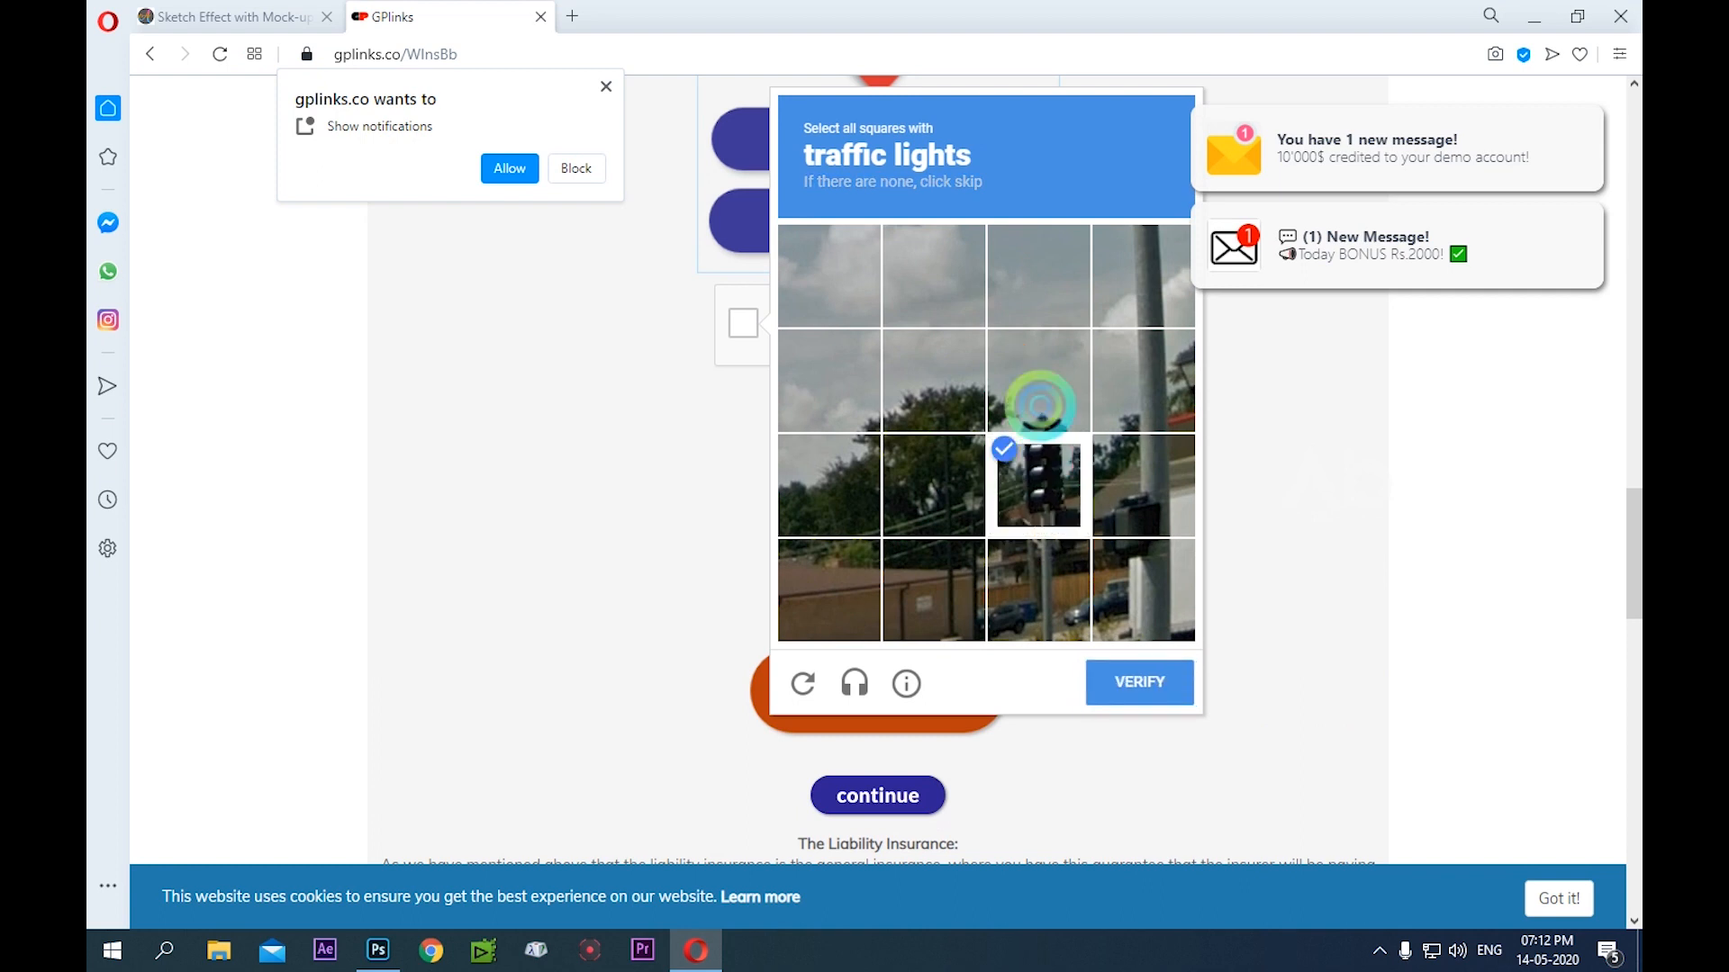
{"action": "left_click", "coordinate": [1051, 401]}
{"action": "left_click", "coordinate": [1042, 592]}
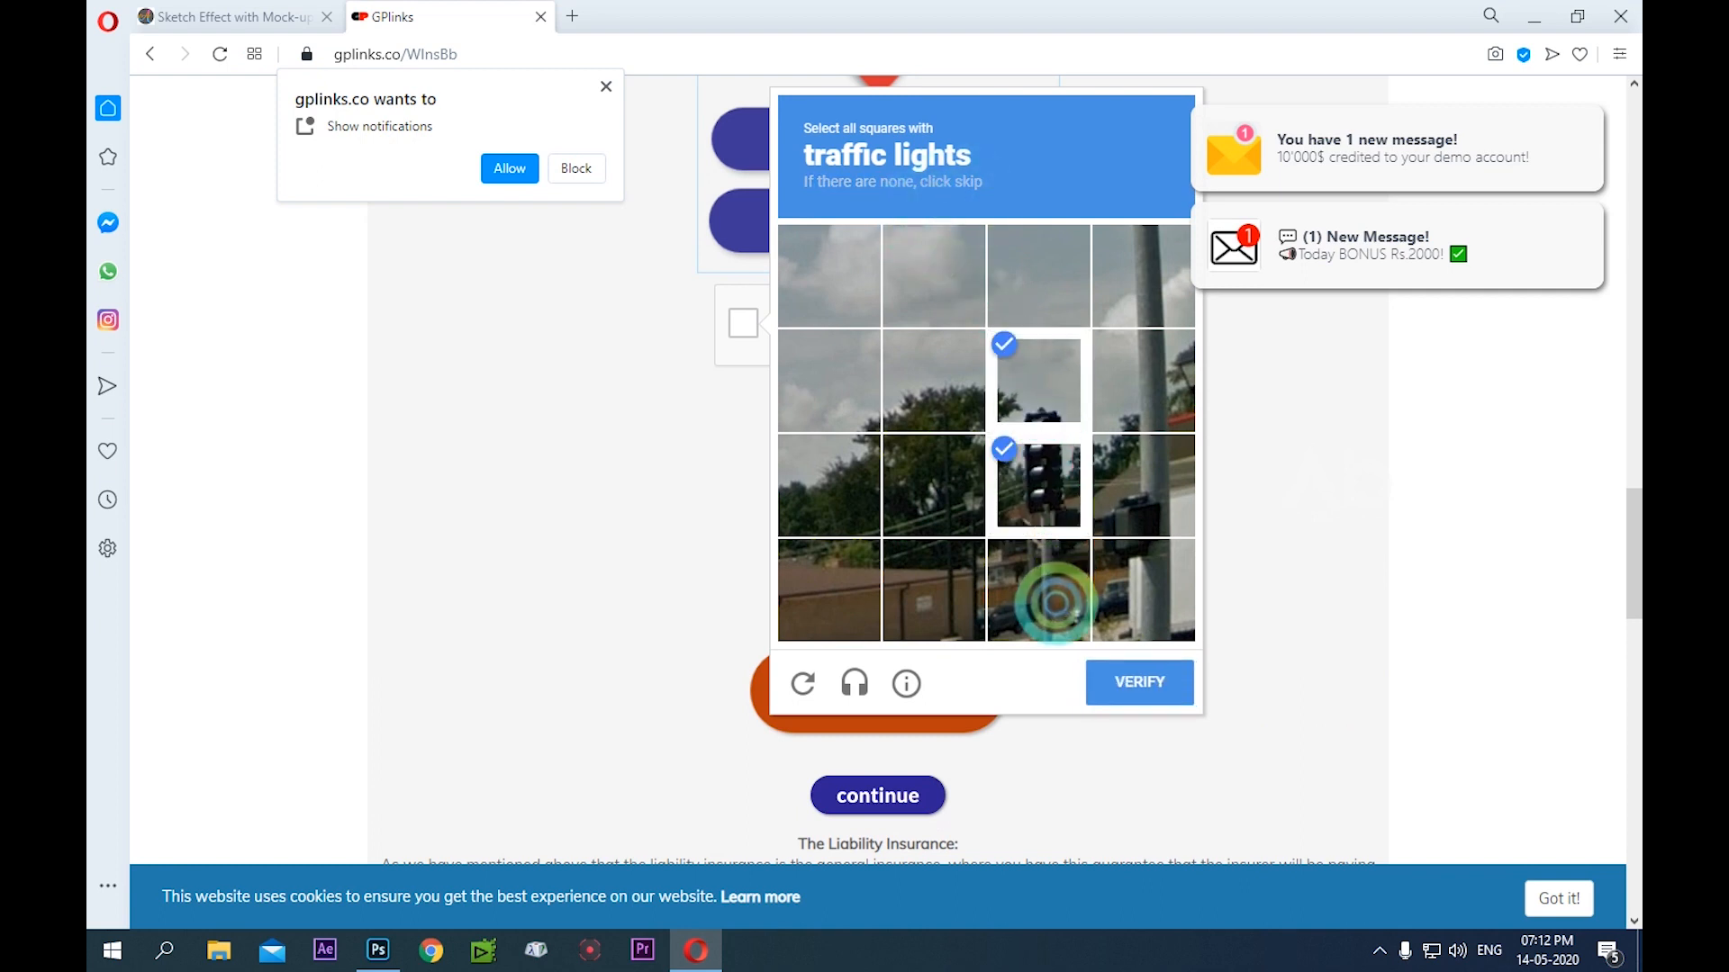
{"action": "left_click", "coordinate": [1156, 688]}
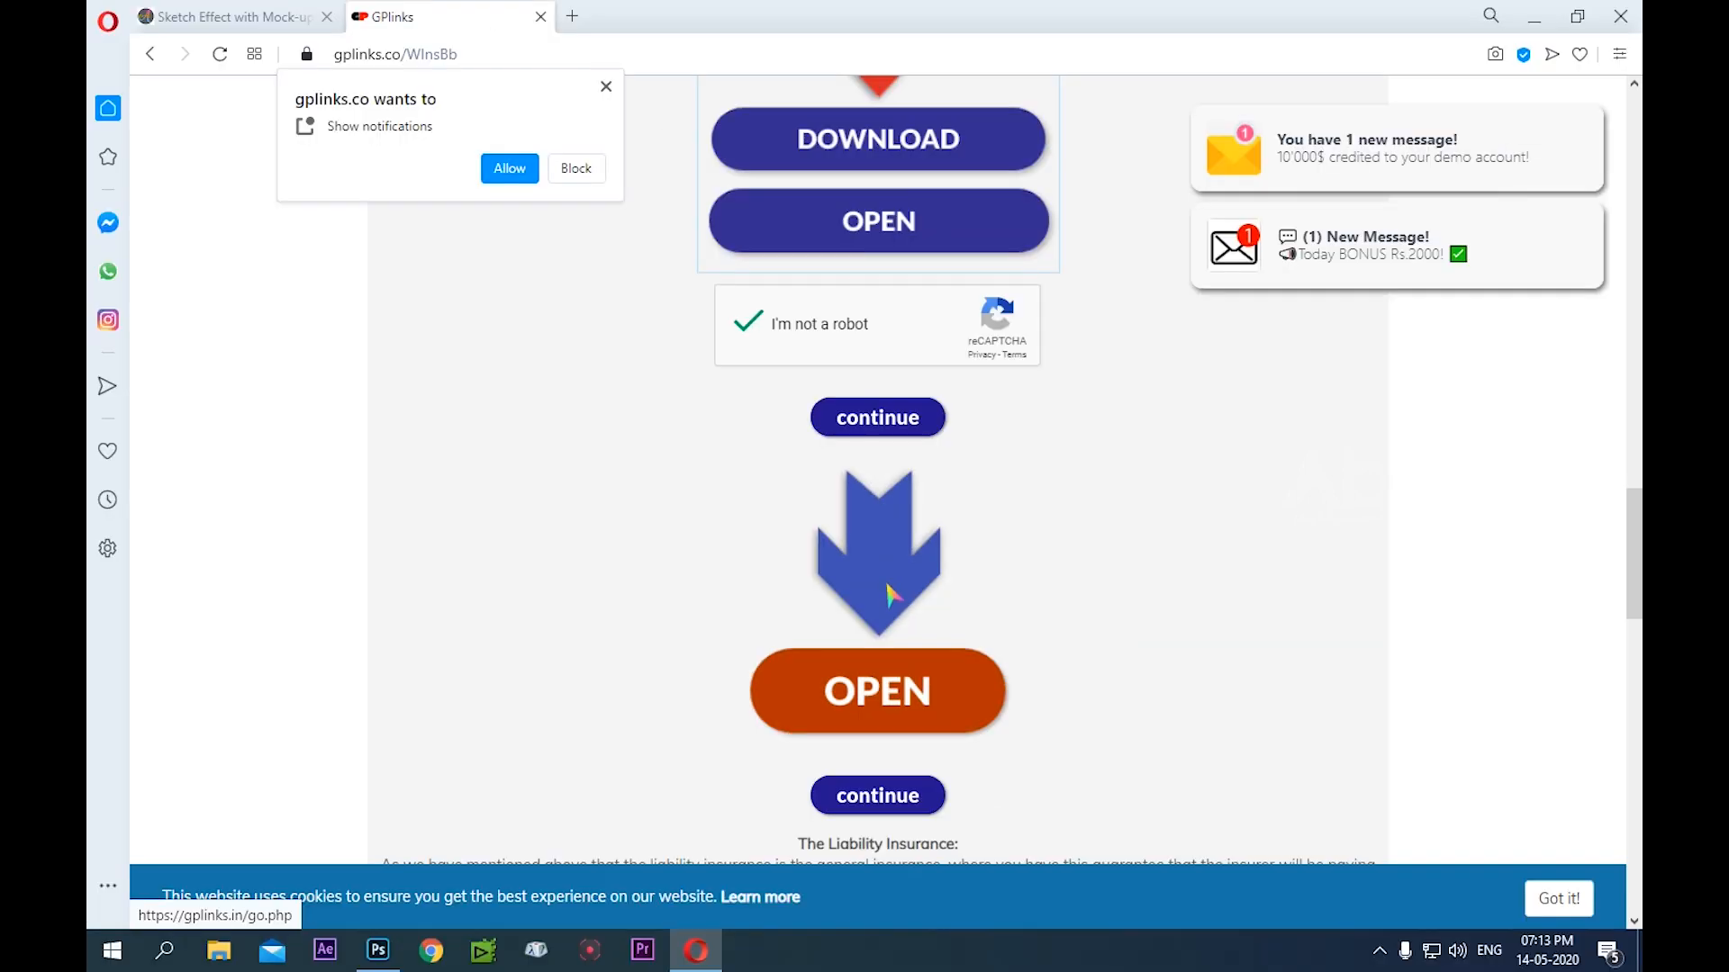
Continue past the Almost Ready section to the GPlinks file page, closing the advertising tab that opens
{"action": "scroll", "coordinate": [890, 583], "scroll_direction": "down", "scroll_amount": 10}
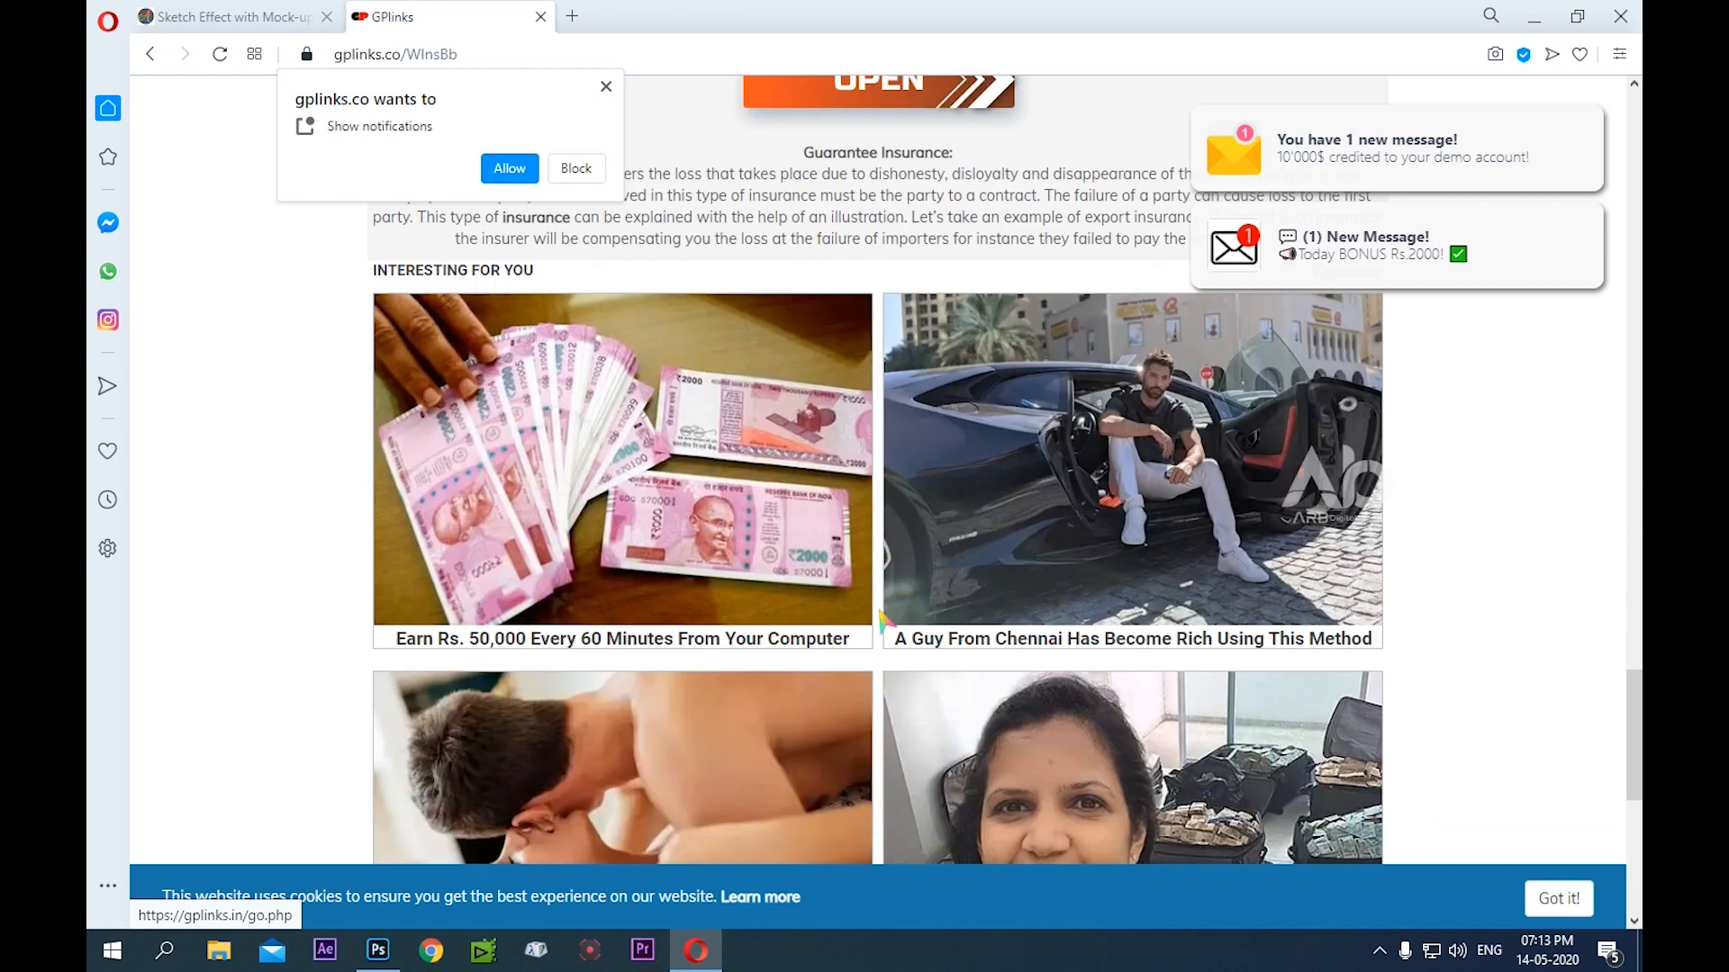
{"action": "scroll", "coordinate": [879, 617], "scroll_direction": "down", "scroll_amount": 8}
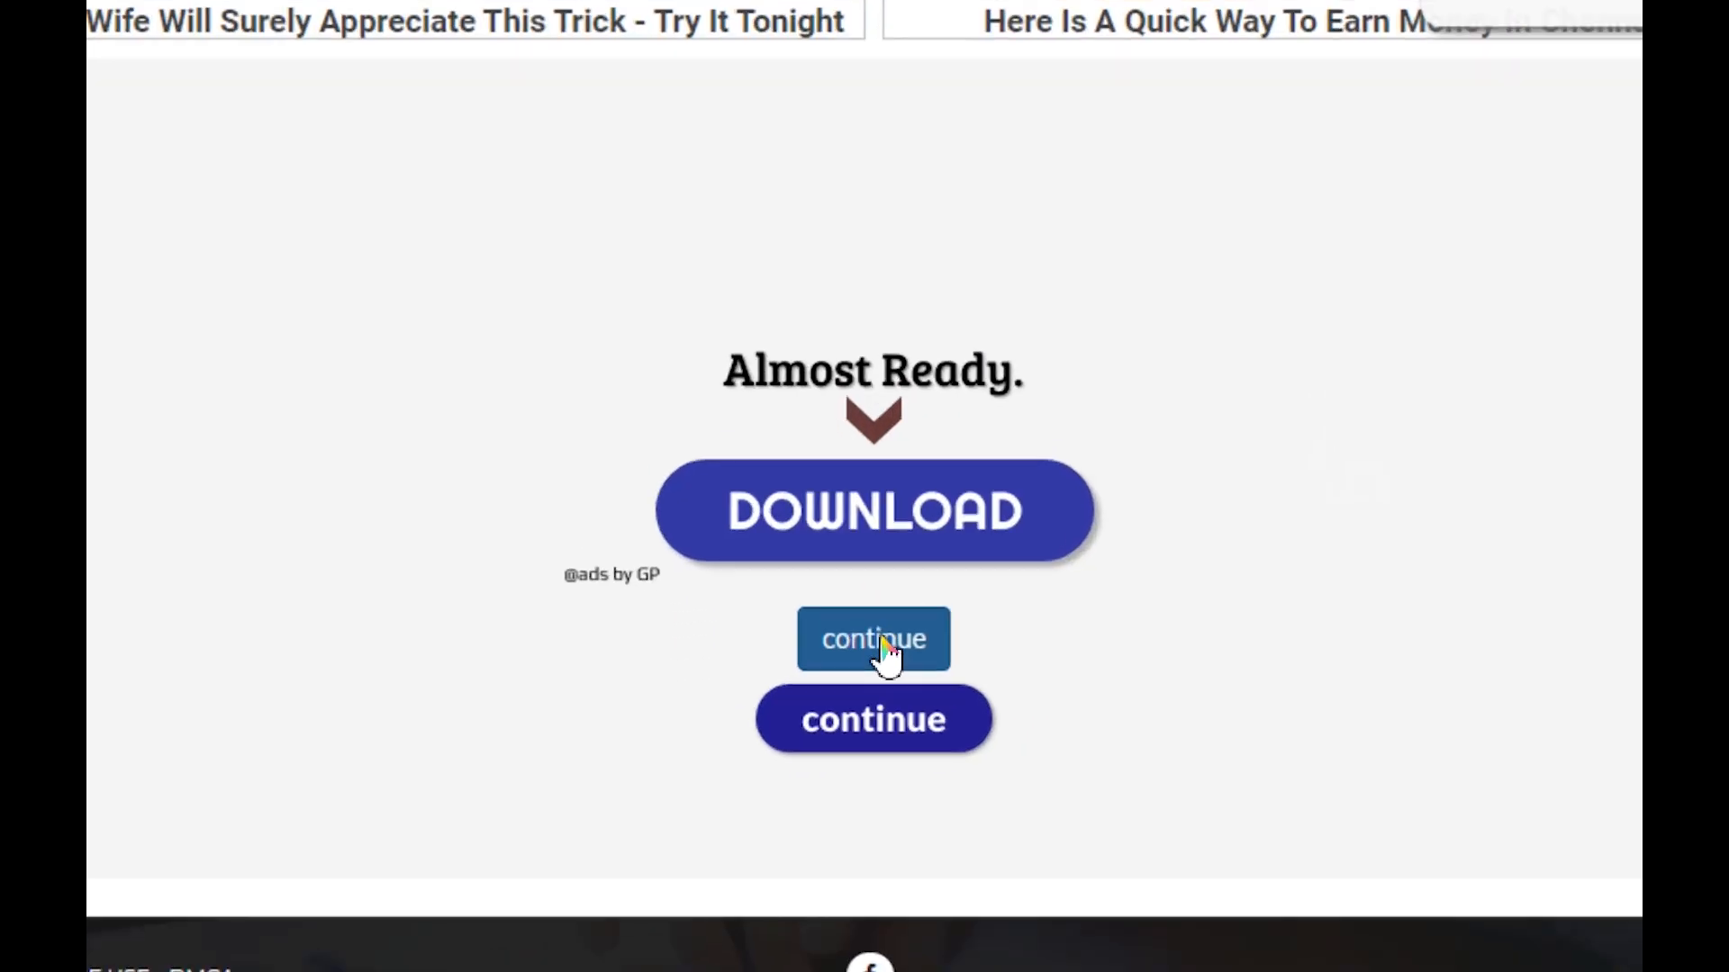
{"action": "left_click", "coordinate": [880, 640]}
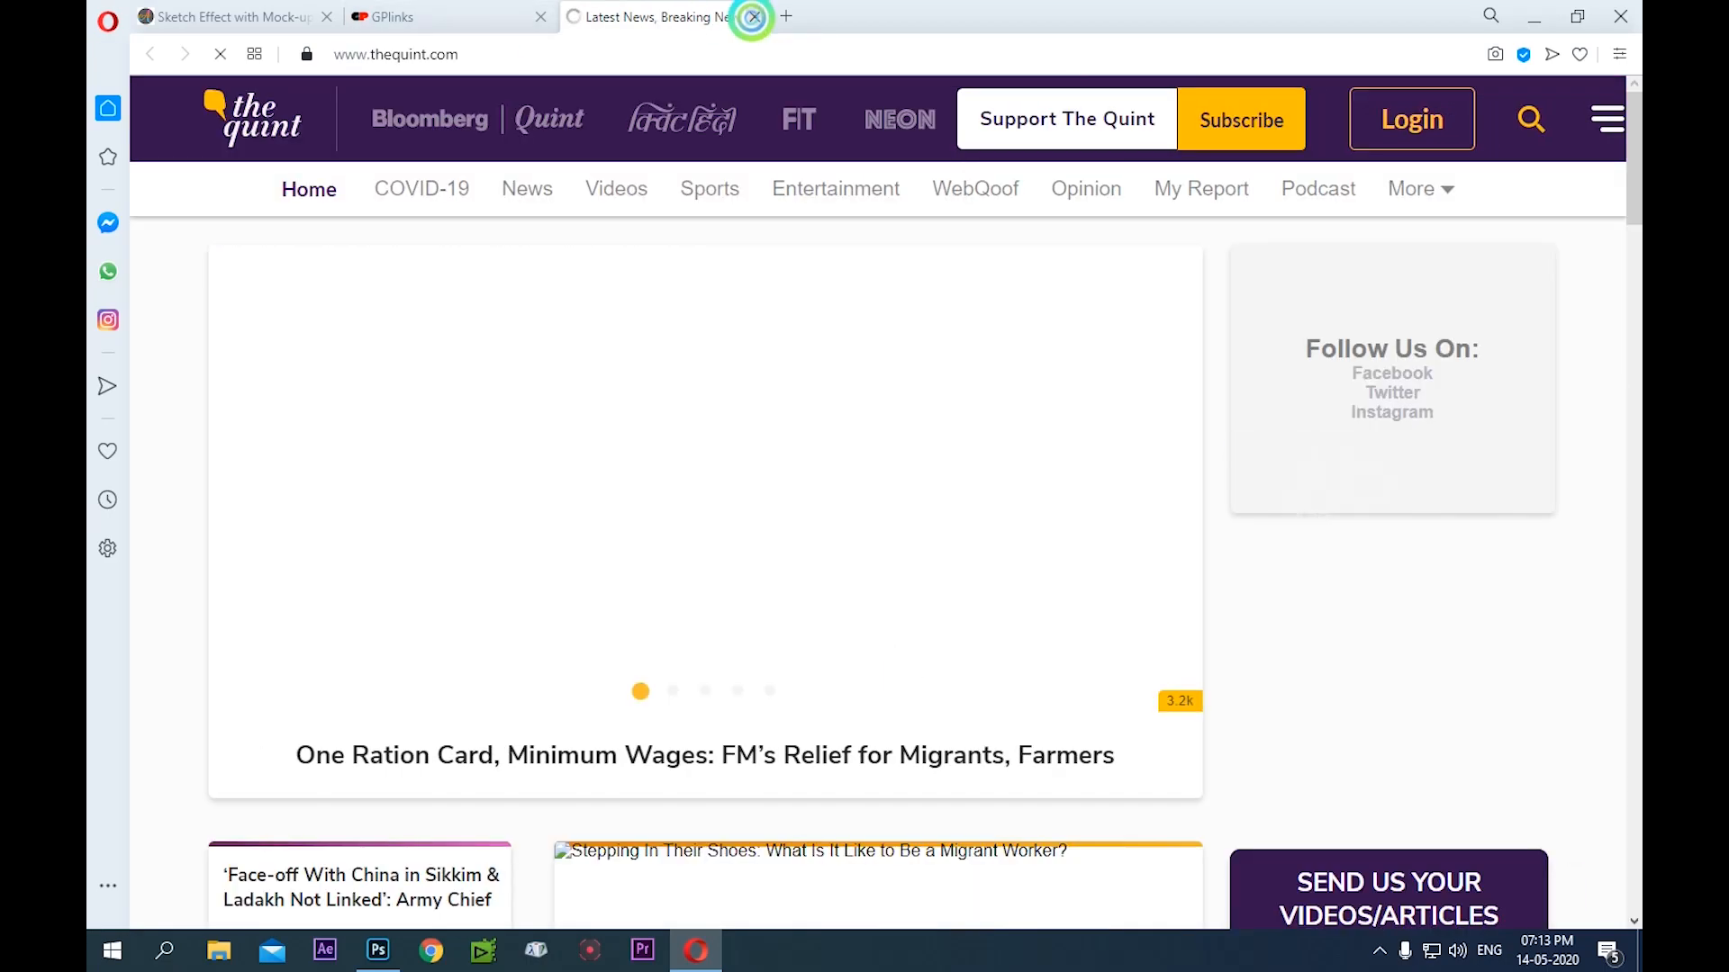
{"action": "left_click", "coordinate": [754, 16]}
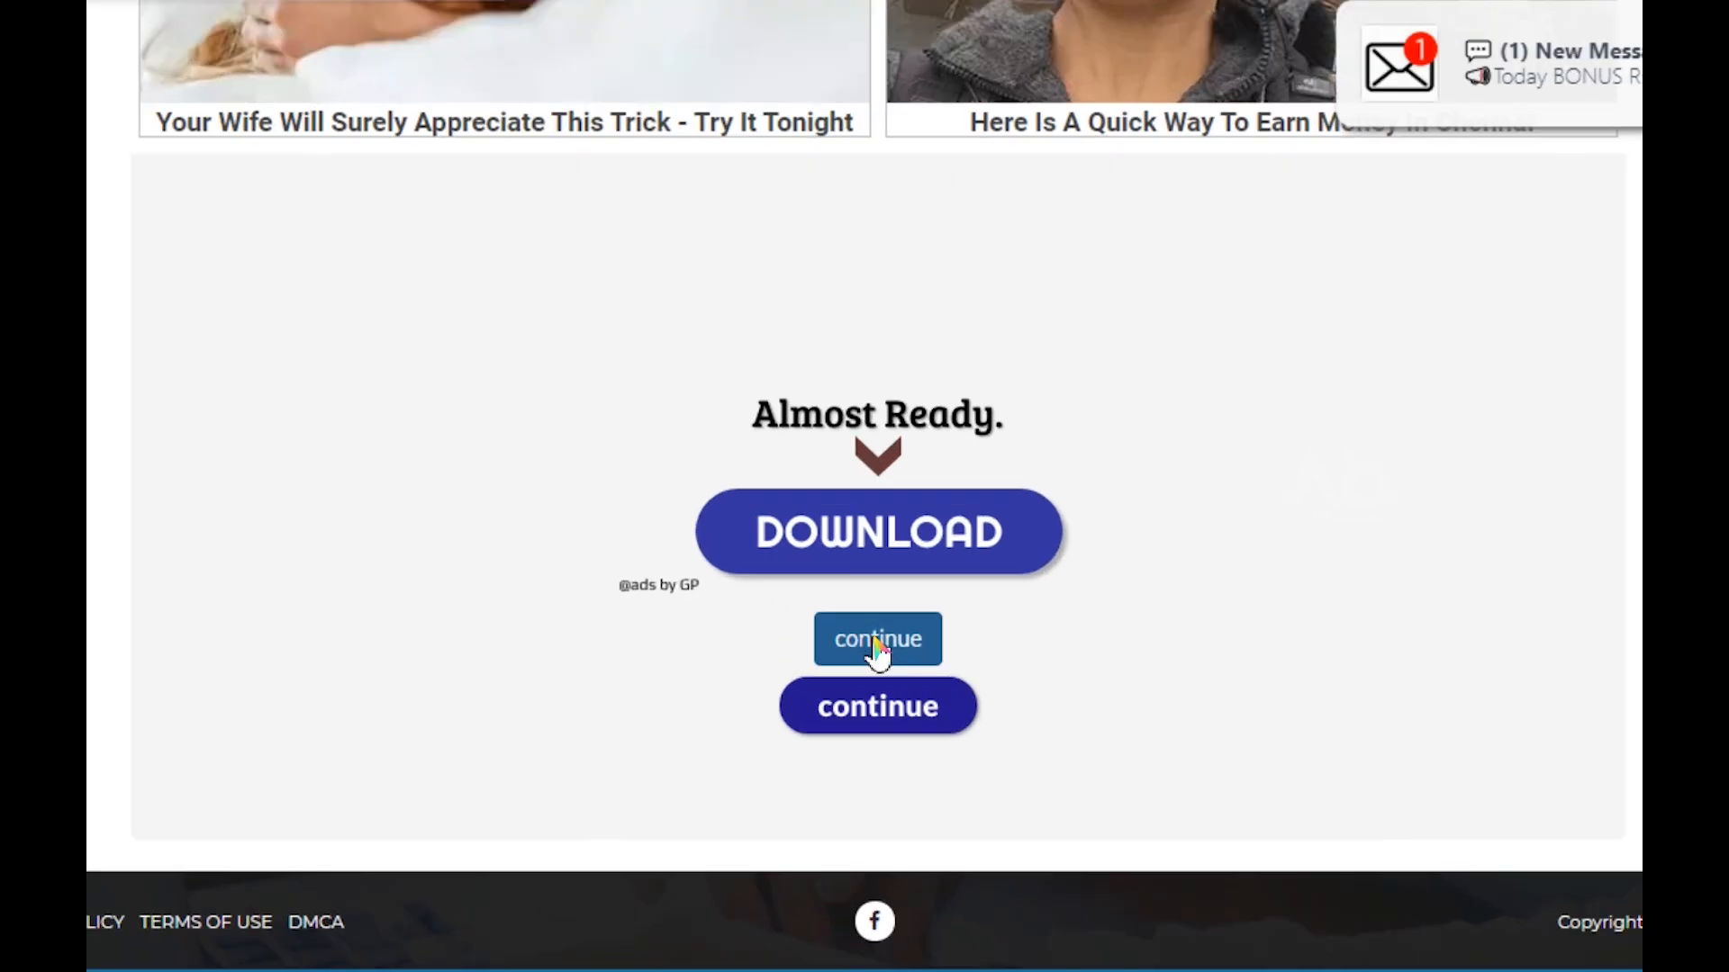
{"action": "left_click", "coordinate": [877, 640]}
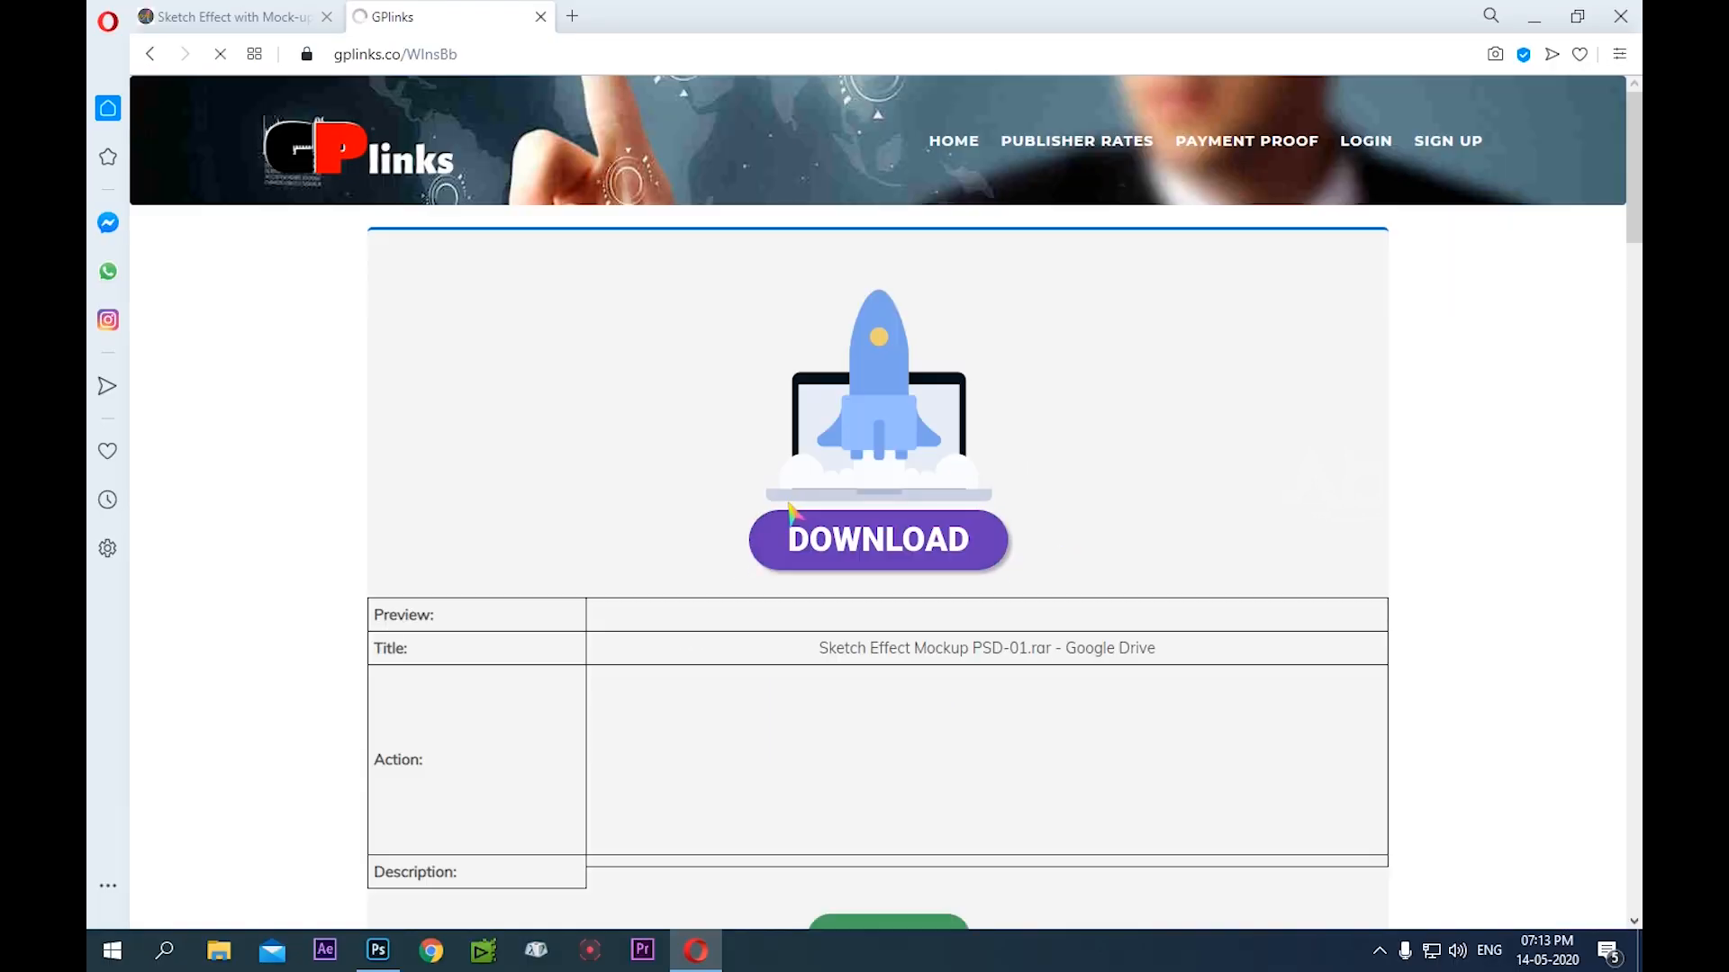
Go to the link countdown section of the GPlinks file page and allow the site's notifications
{"action": "scroll", "coordinate": [783, 477], "scroll_direction": "down", "scroll_amount": 3}
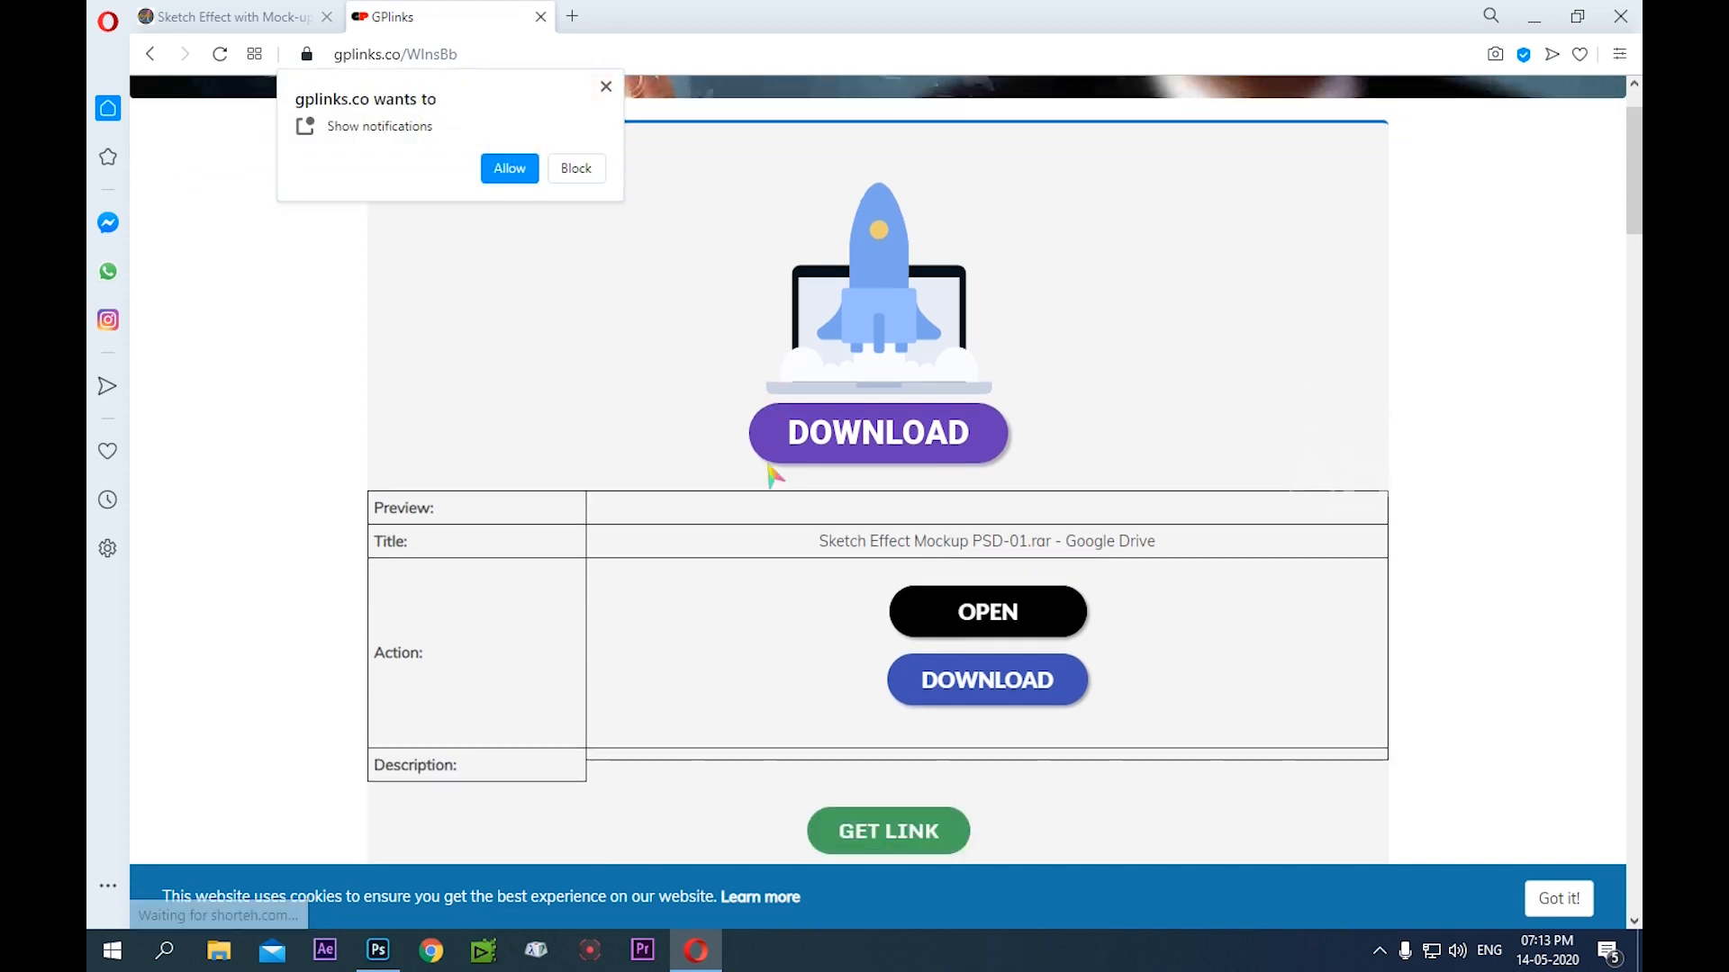
{"action": "scroll", "coordinate": [770, 475], "scroll_direction": "down", "scroll_amount": 2}
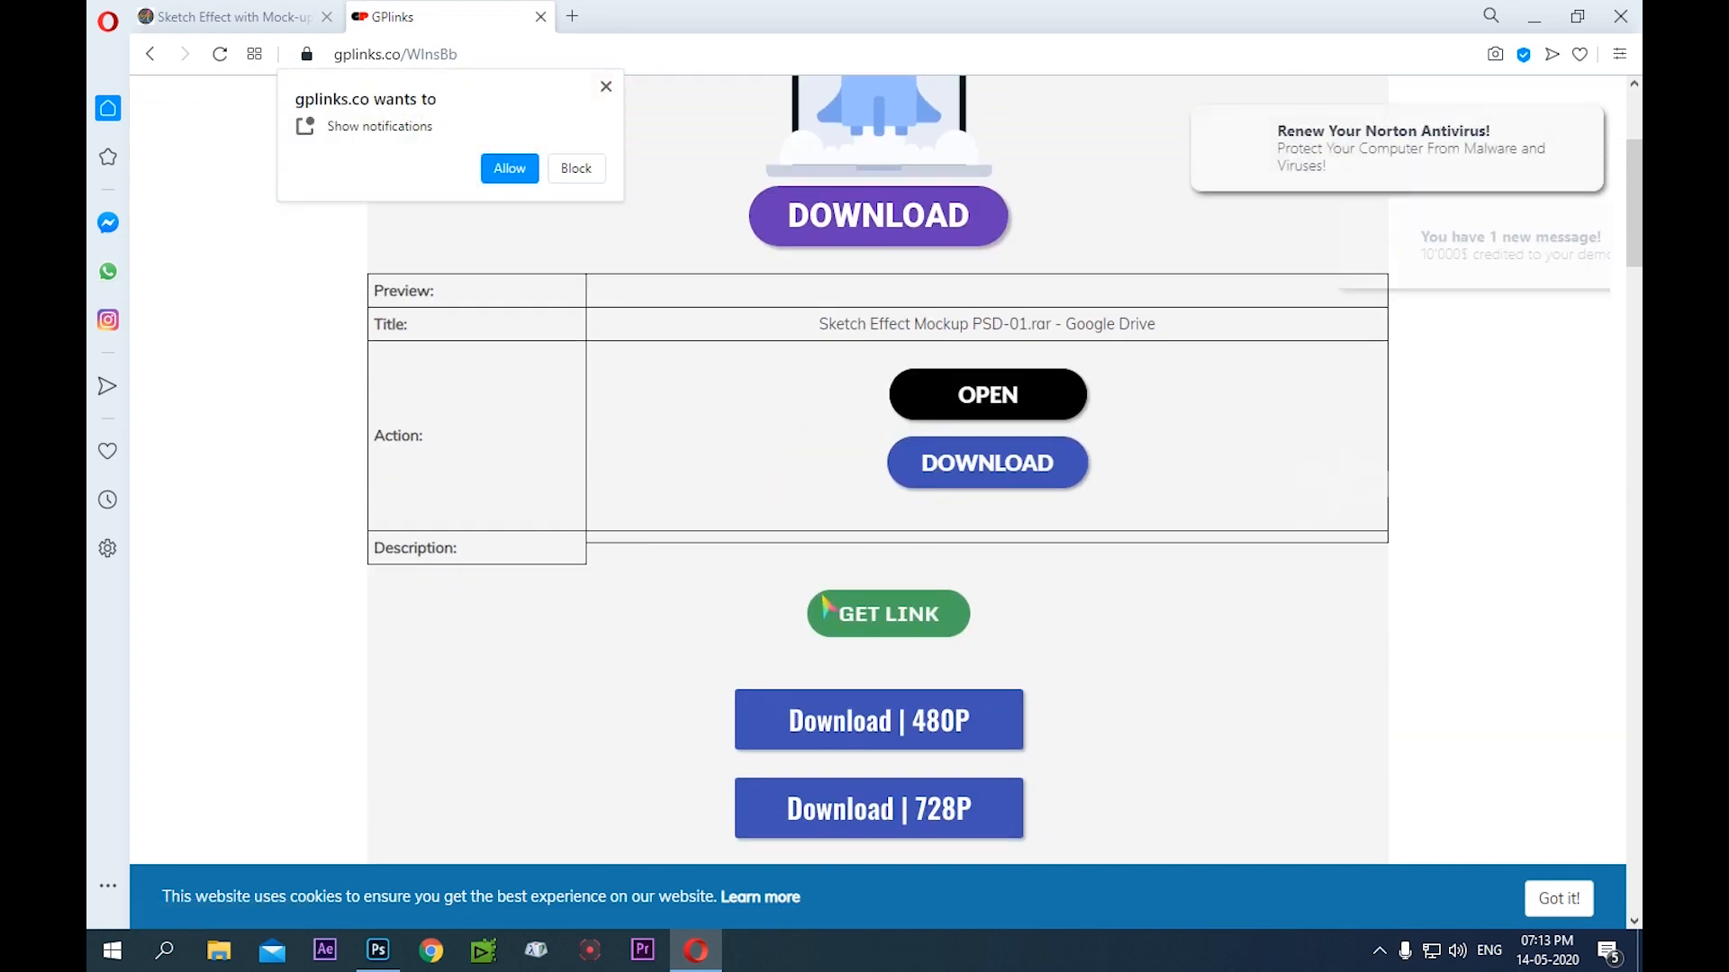
{"action": "scroll", "coordinate": [775, 586], "scroll_direction": "down", "scroll_amount": 5}
{"action": "scroll", "coordinate": [767, 581], "scroll_direction": "down", "scroll_amount": 15}
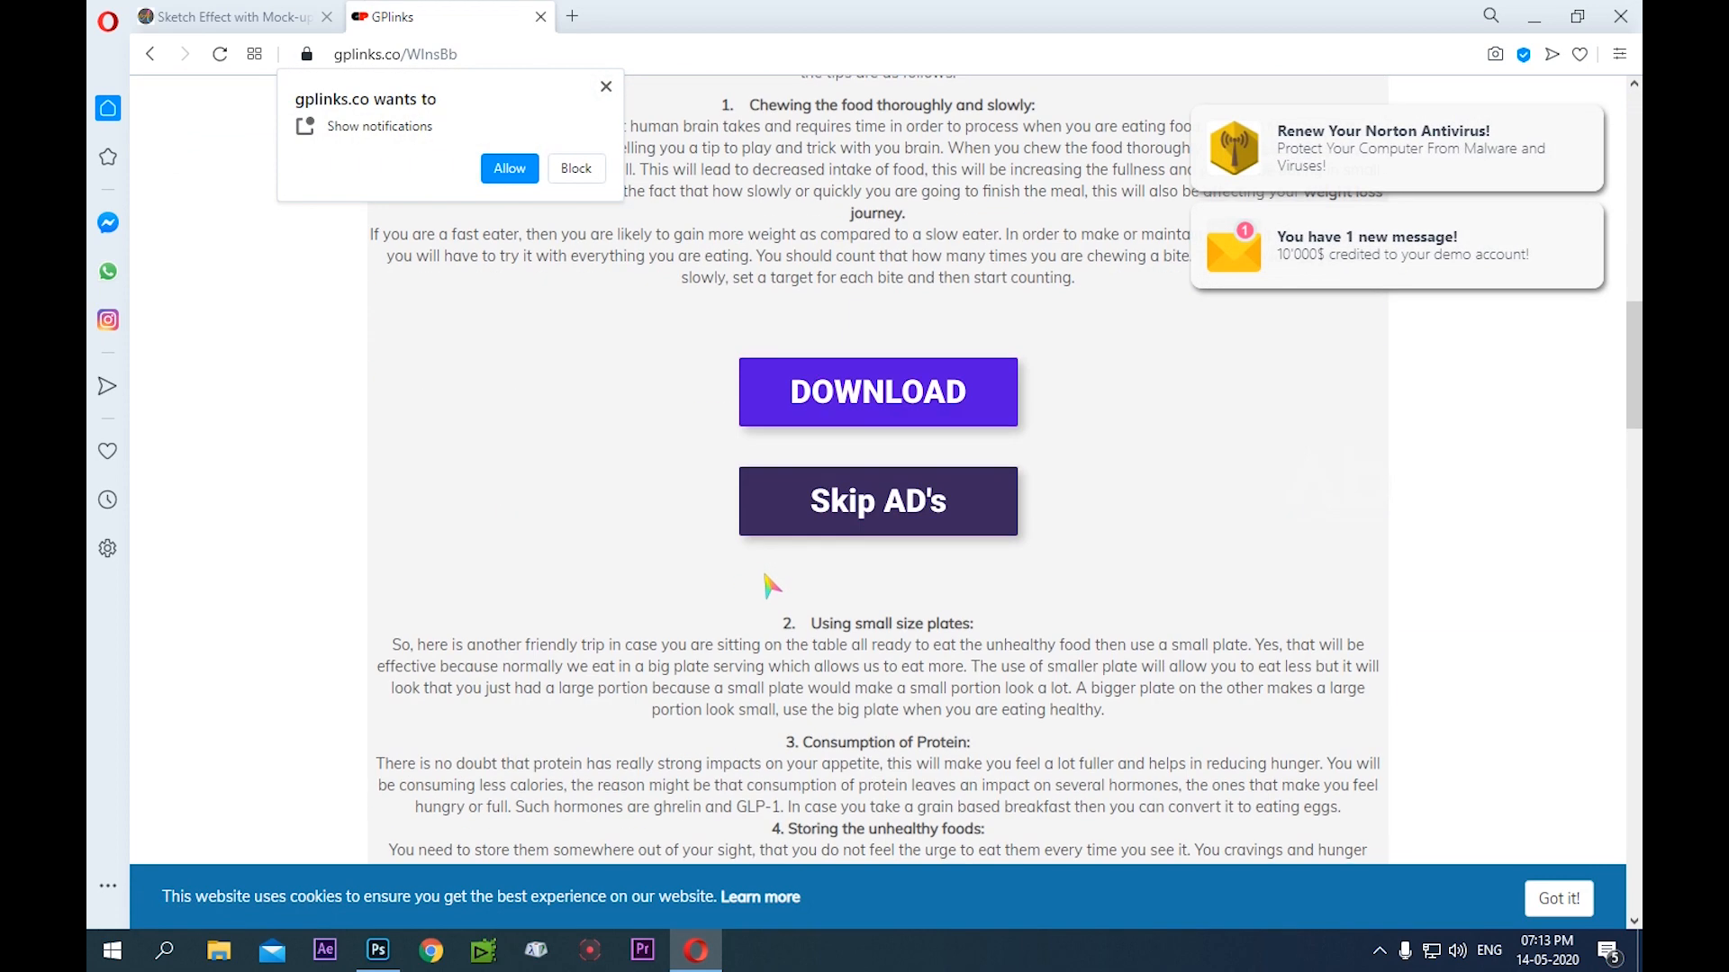
{"action": "scroll", "coordinate": [770, 586], "scroll_direction": "down", "scroll_amount": 15}
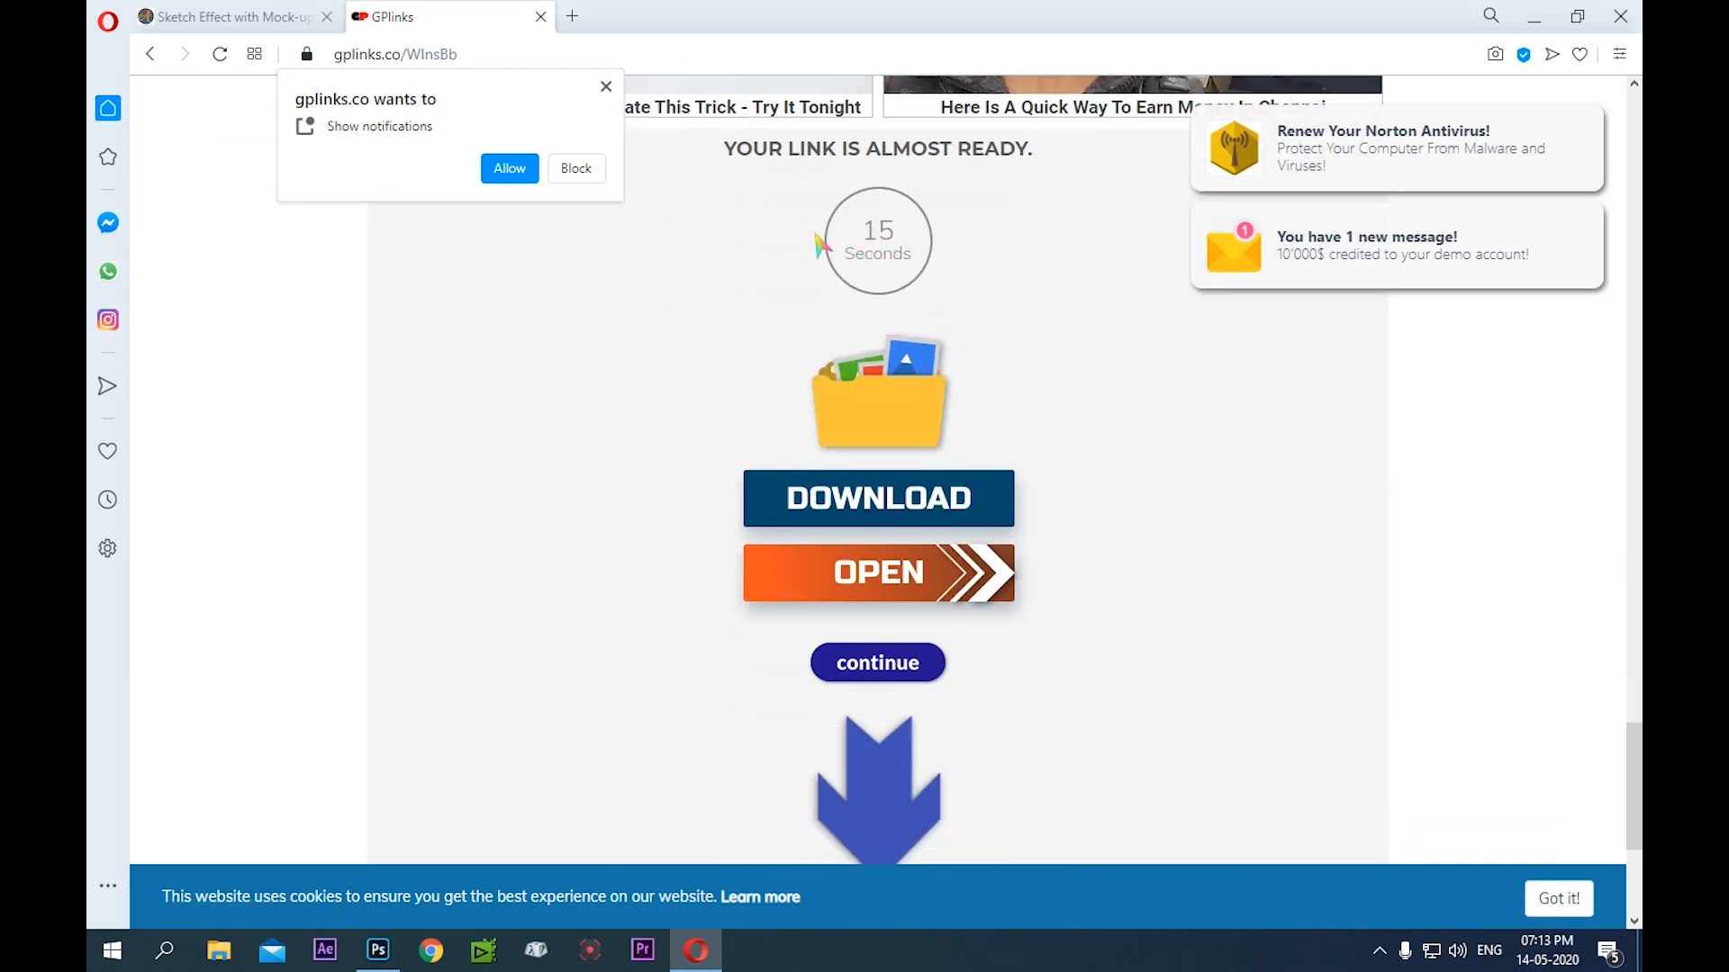
{"action": "left_click", "coordinate": [504, 168]}
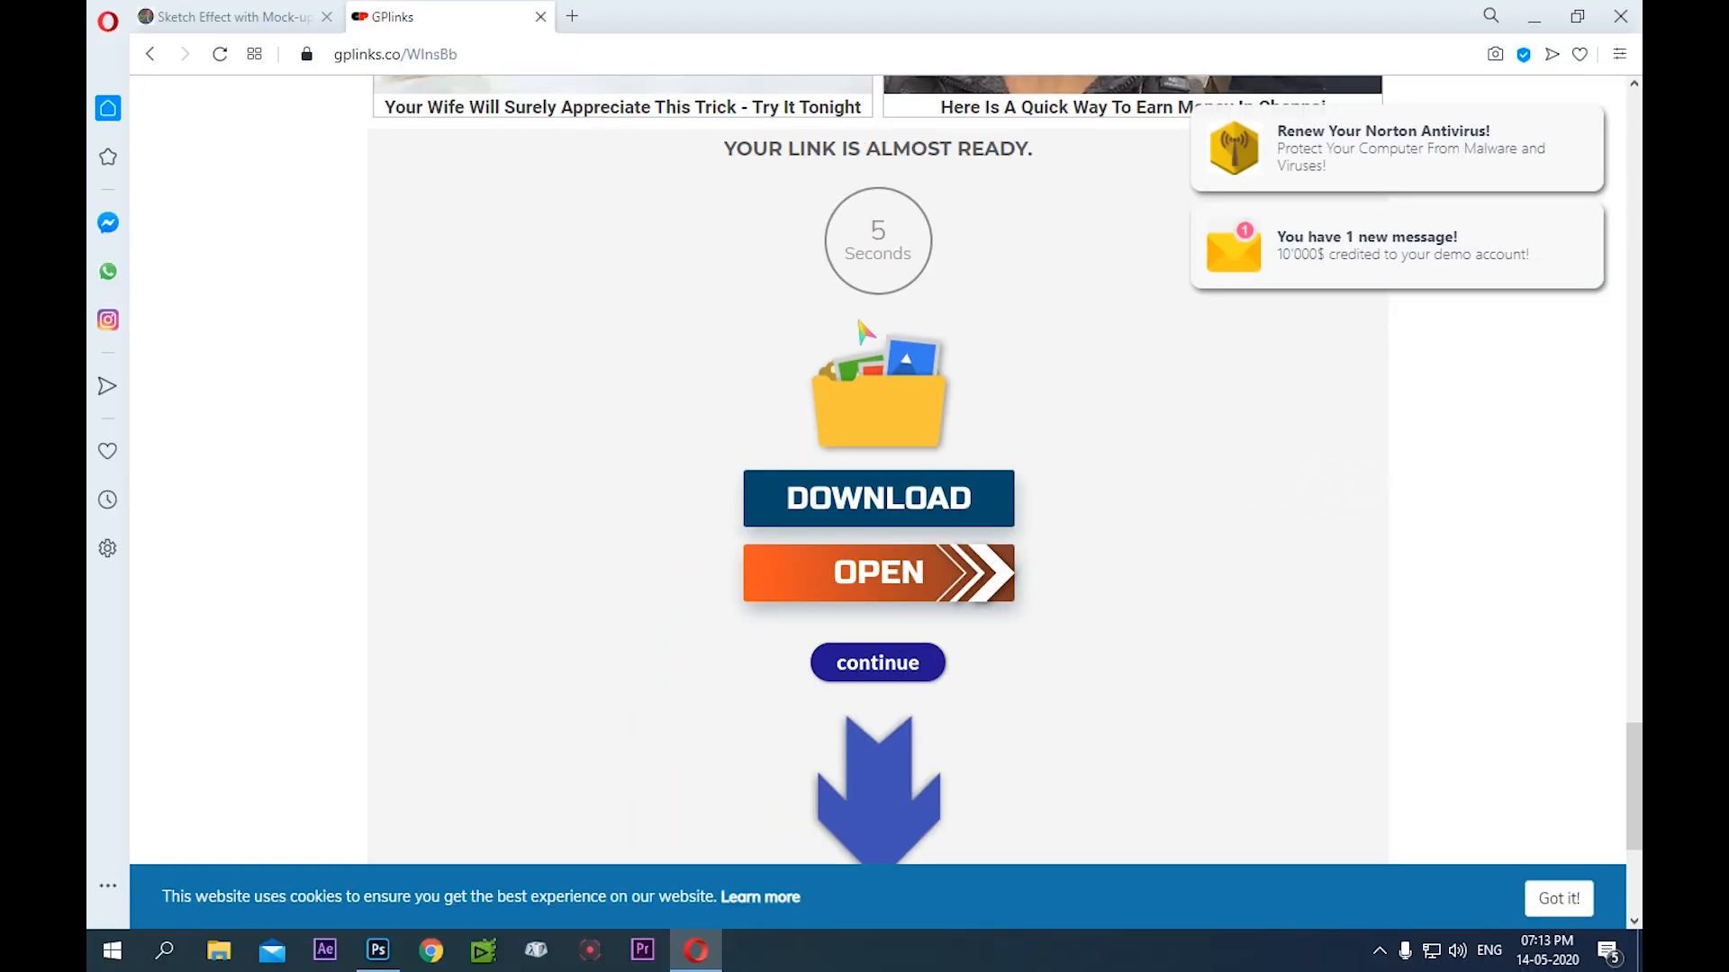
Request the file link once the countdown has ended and close the advertising tab that opens
{"action": "scroll", "coordinate": [923, 716], "scroll_direction": "down", "scroll_amount": 5}
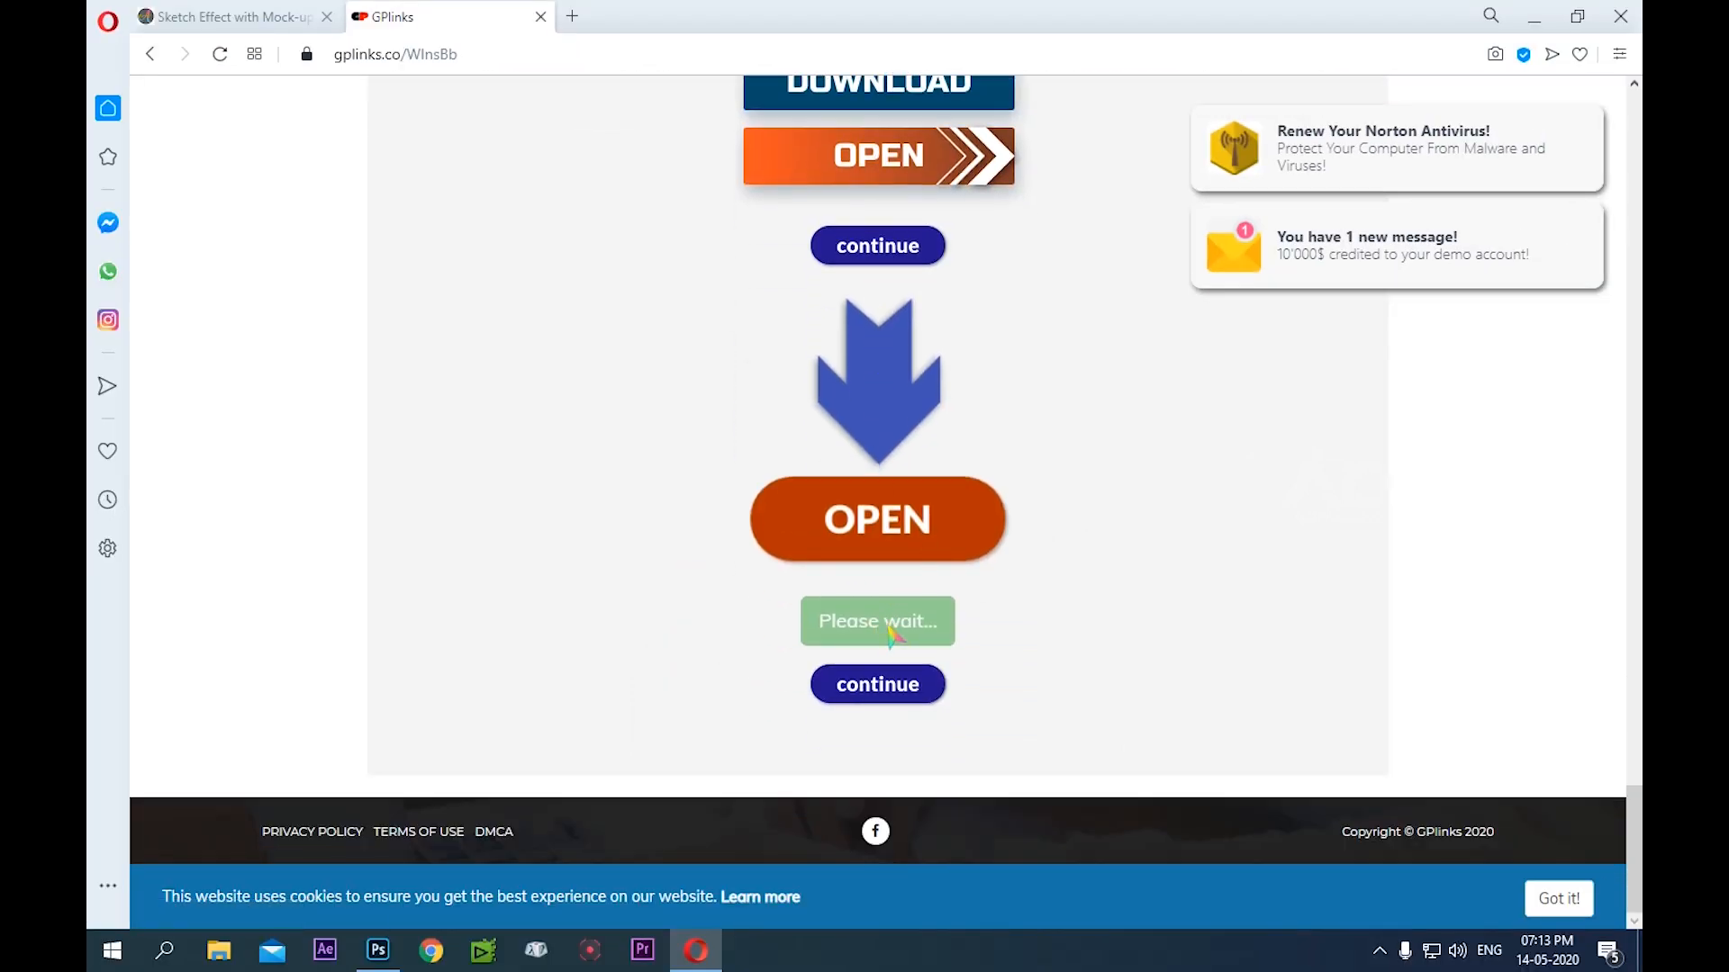
{"action": "scroll", "coordinate": [947, 543], "scroll_direction": "up", "scroll_amount": 3}
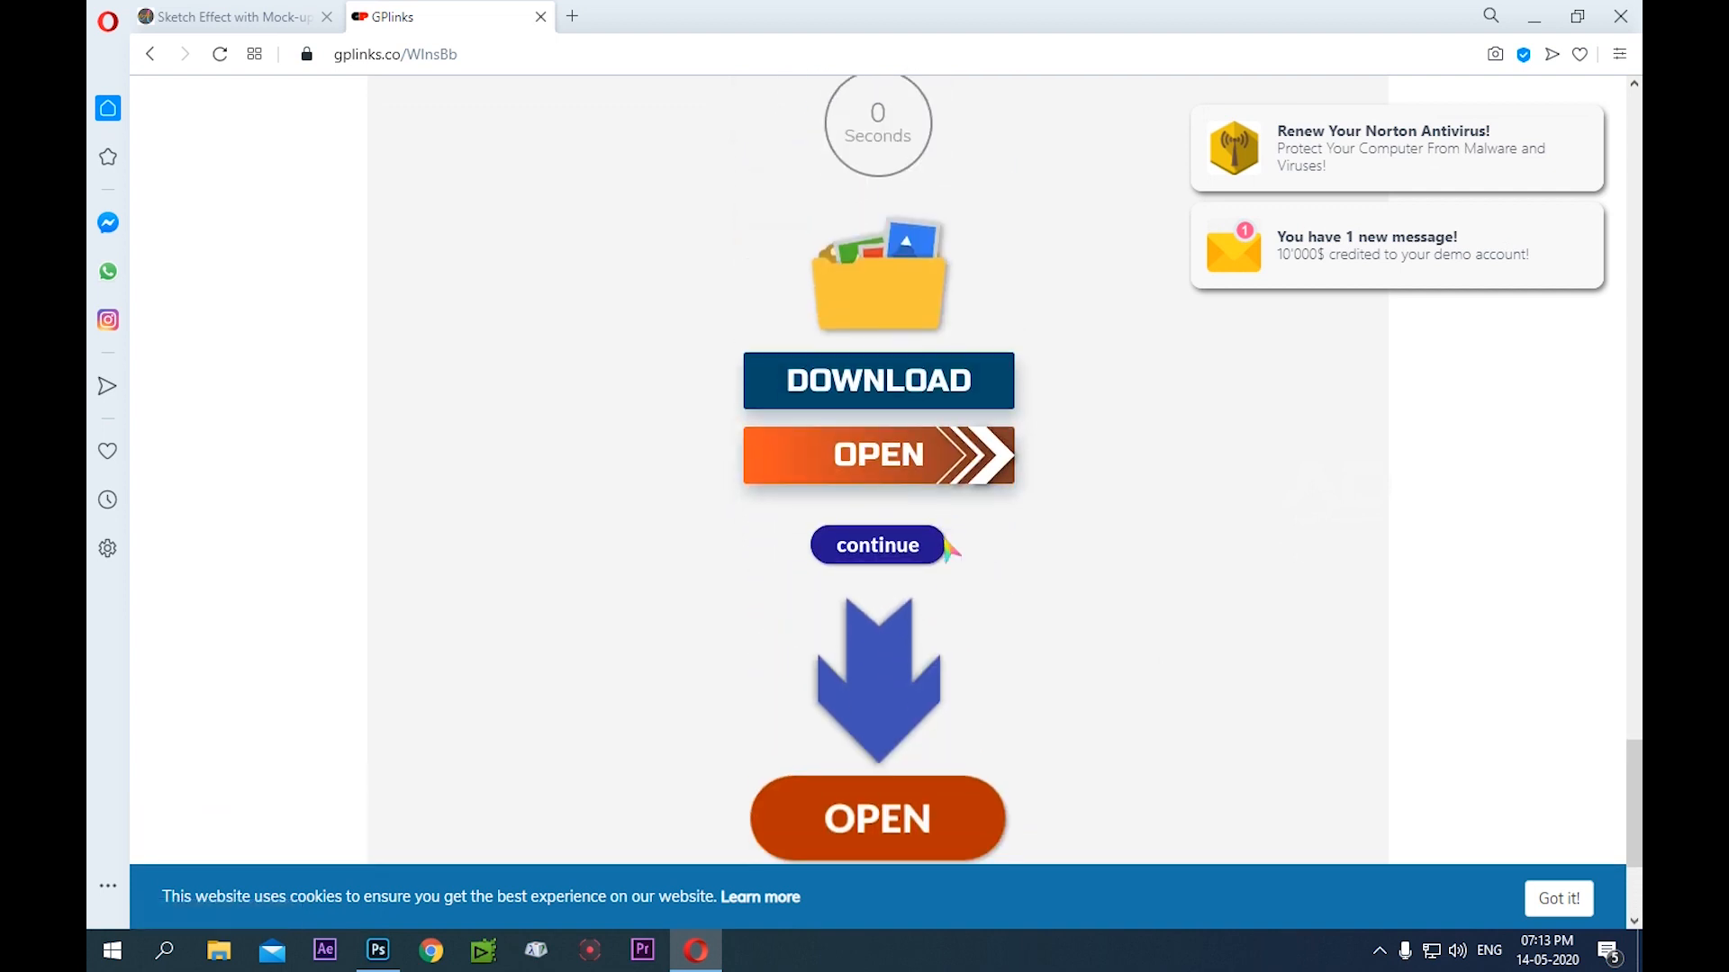
{"action": "scroll", "coordinate": [947, 546], "scroll_direction": "down", "scroll_amount": 3}
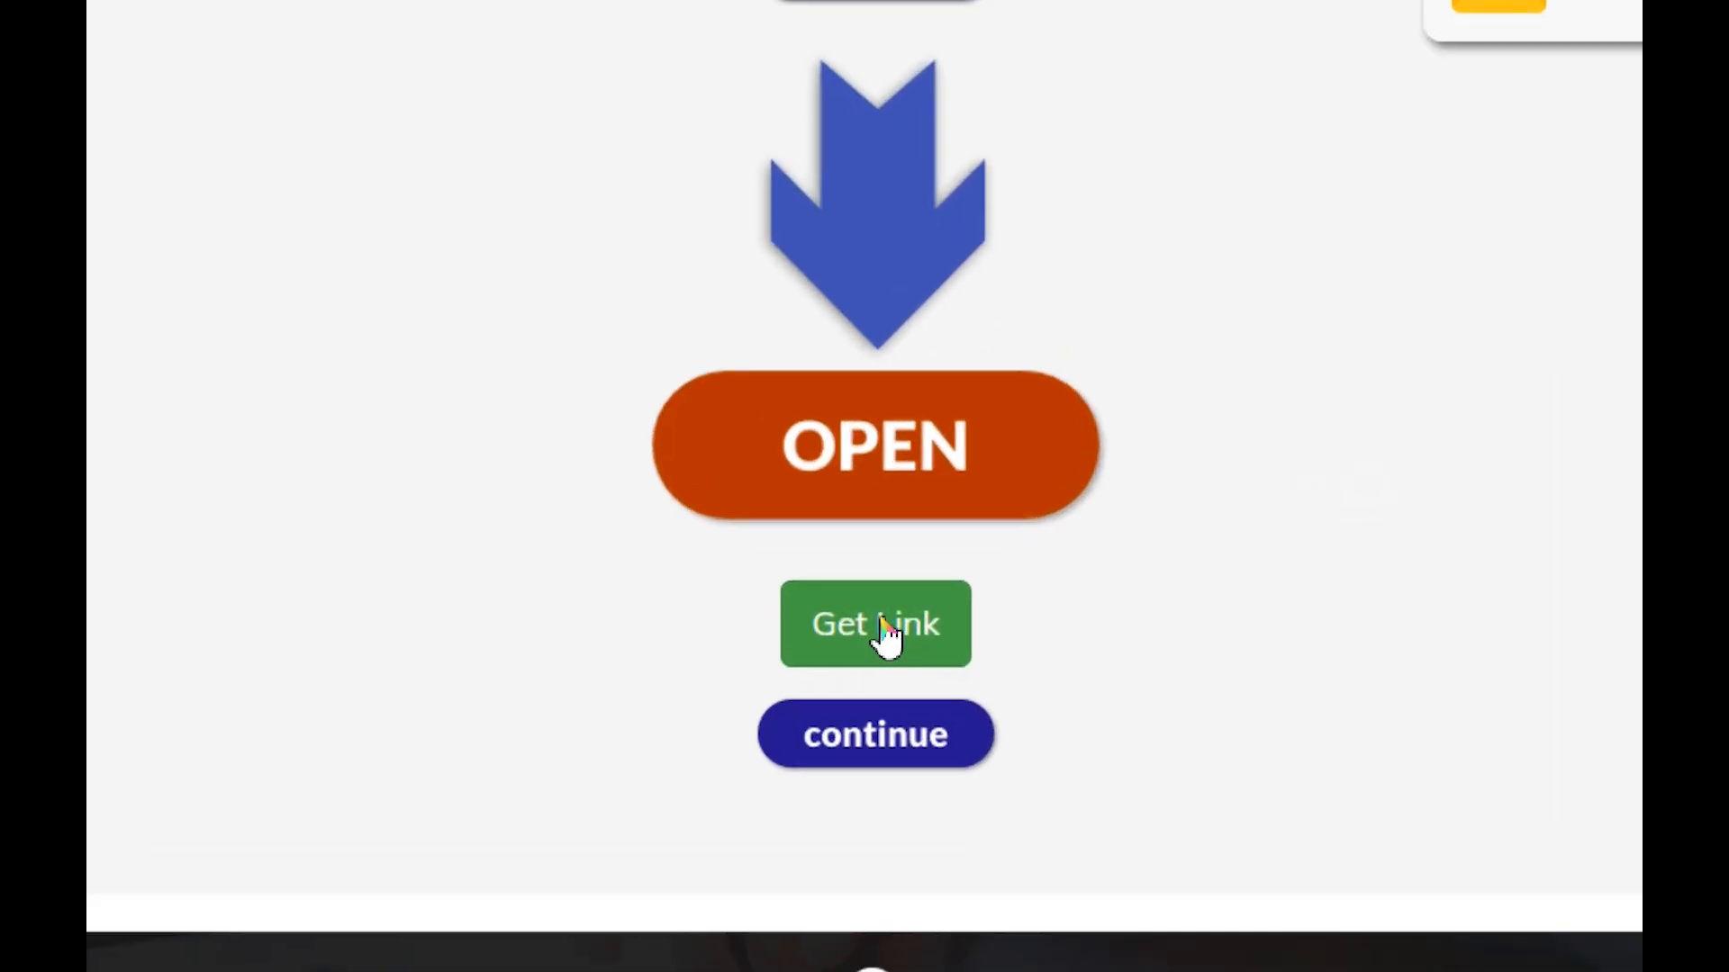
{"action": "left_click", "coordinate": [883, 628]}
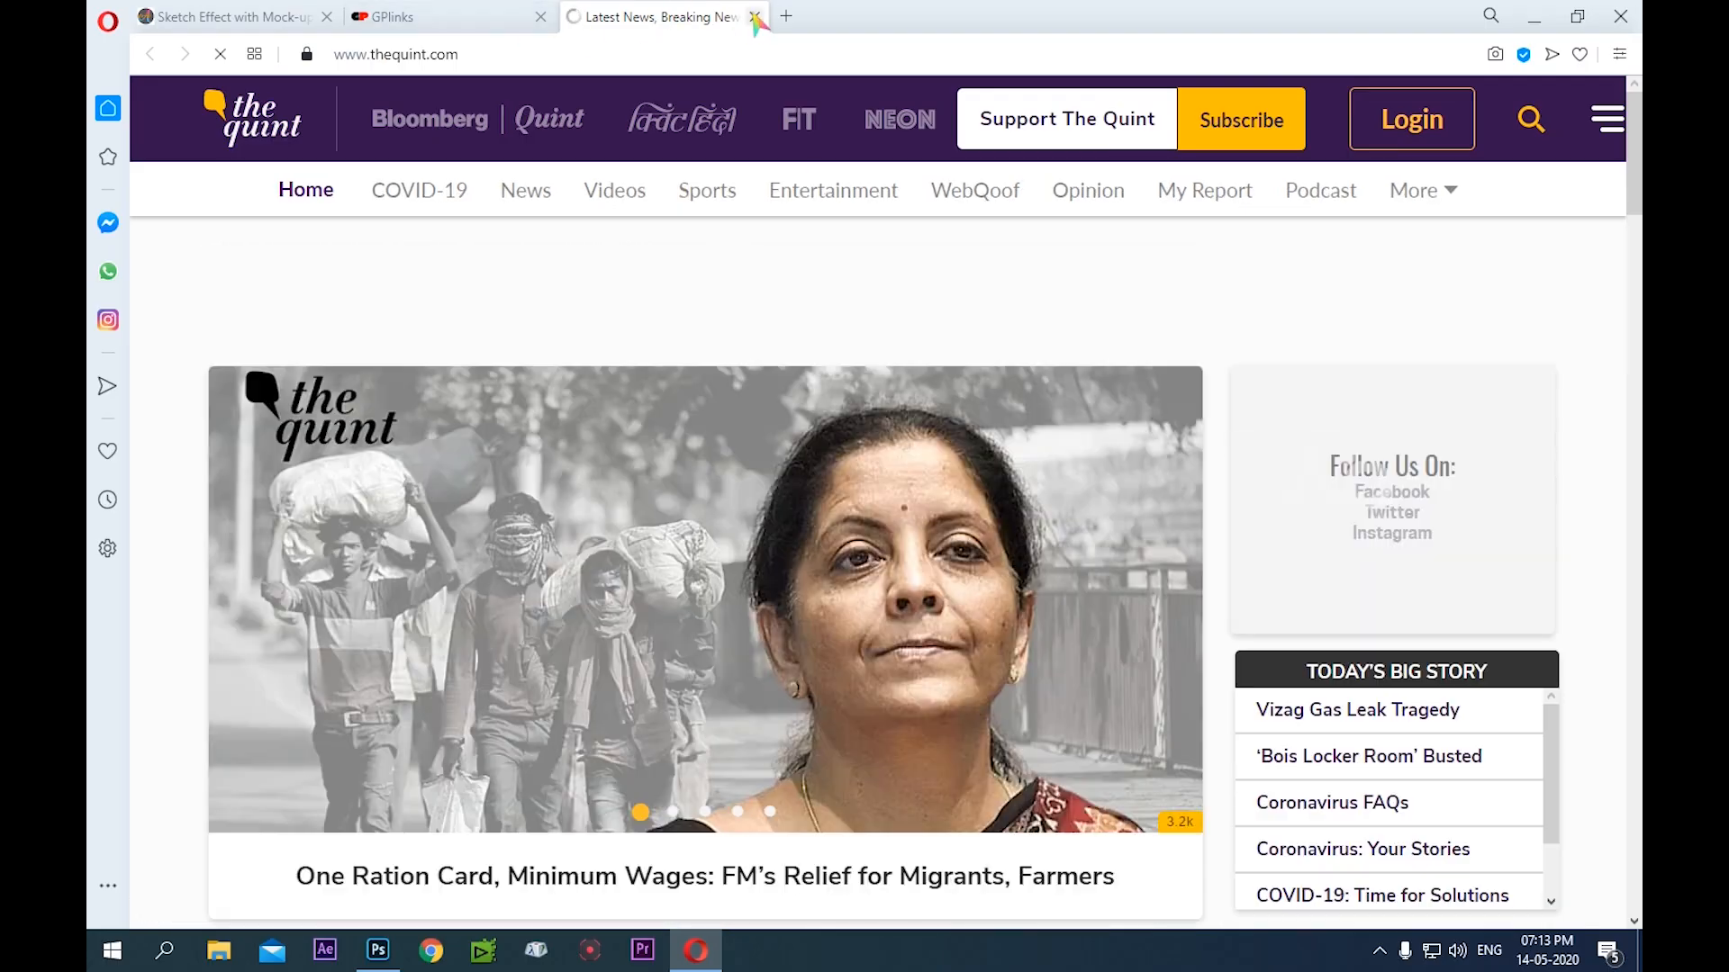
{"action": "left_click", "coordinate": [753, 15]}
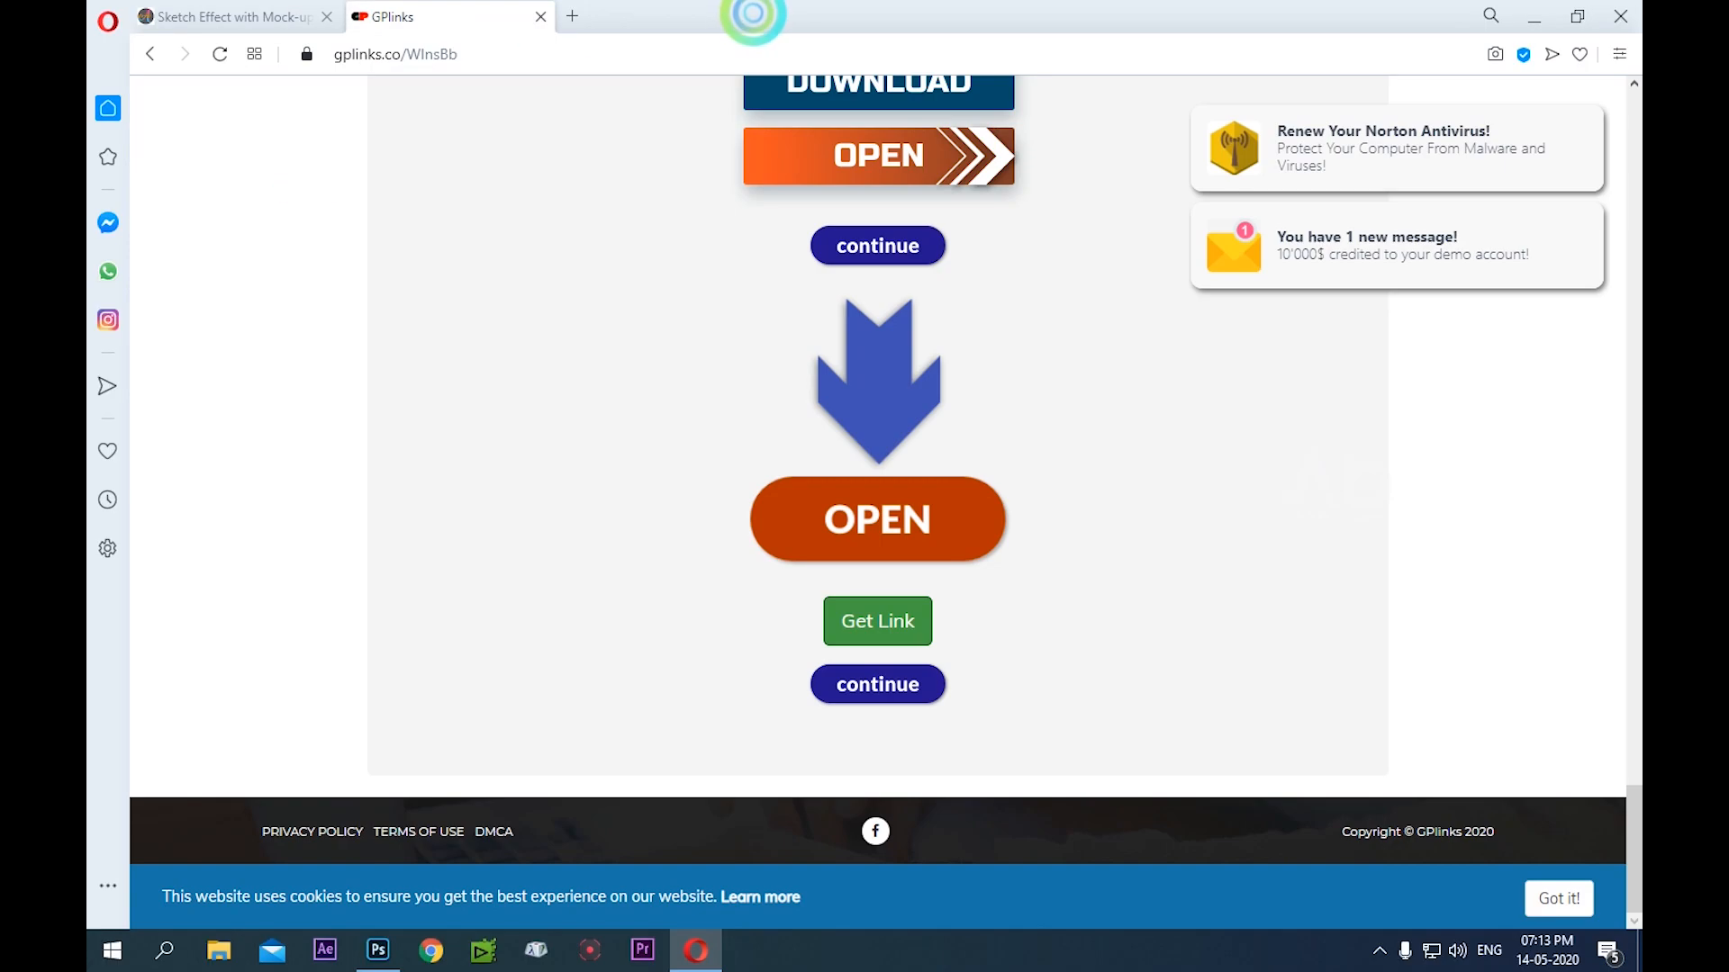
Open the file's Google Drive page and download Sketch Effect Mockup PSD-01.rar without a virus scan
{"action": "left_click", "coordinate": [873, 620]}
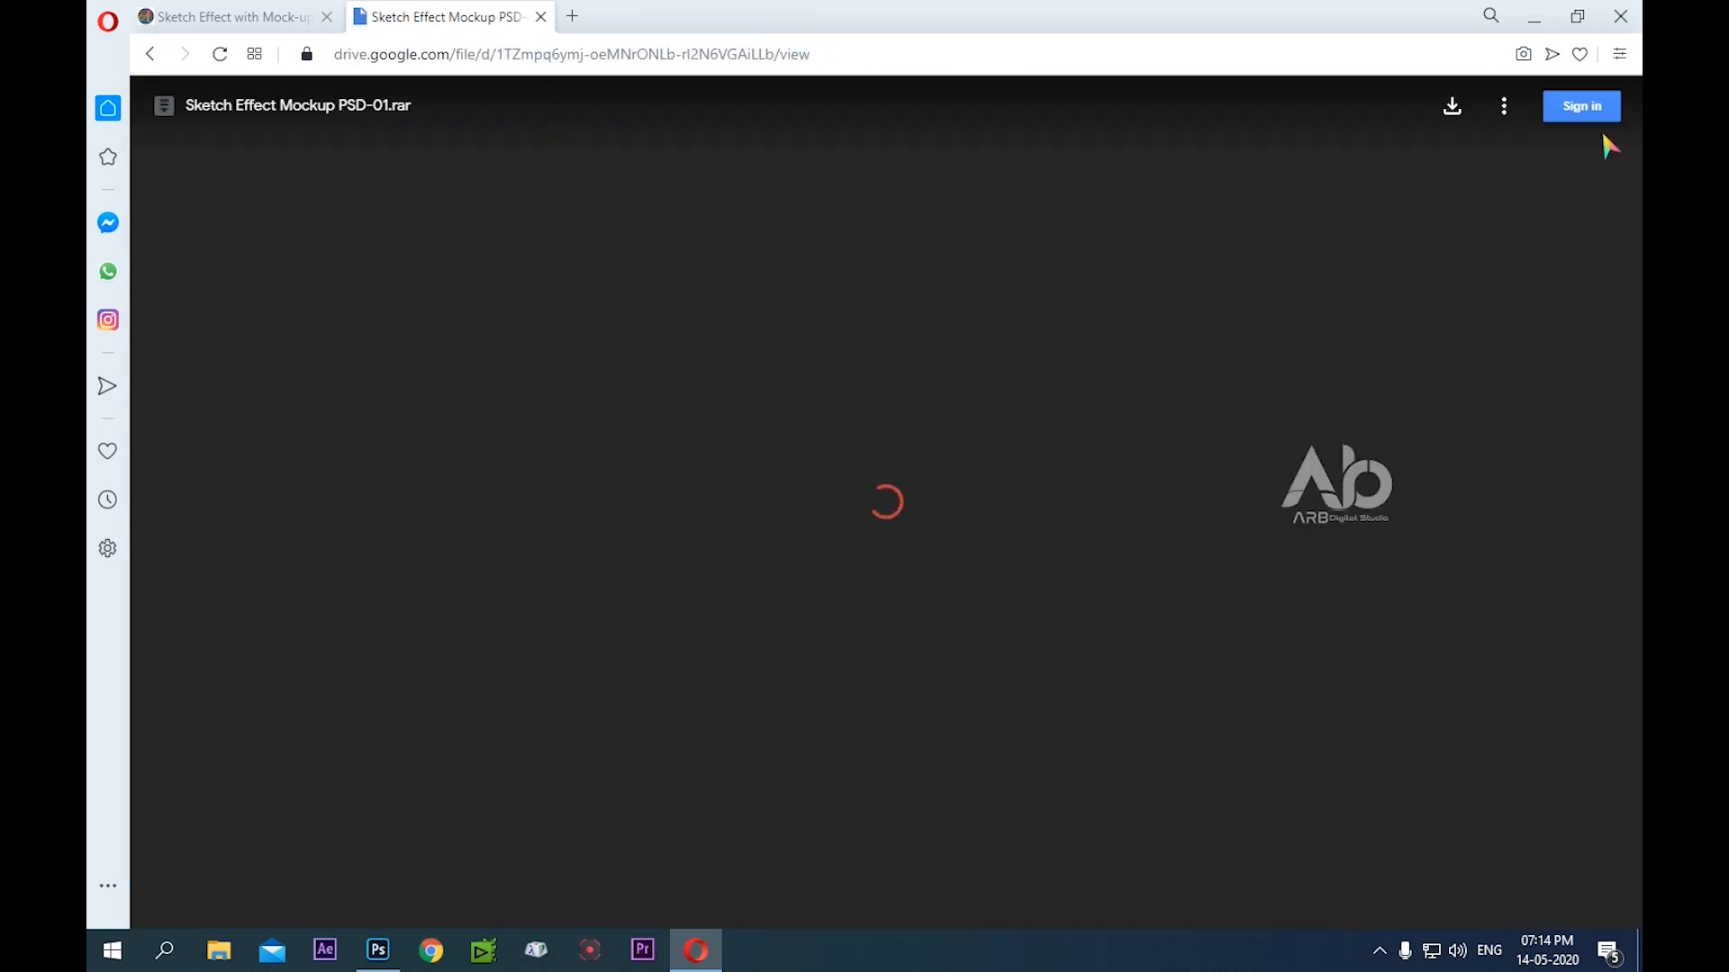
{"action": "left_click", "coordinate": [1444, 133]}
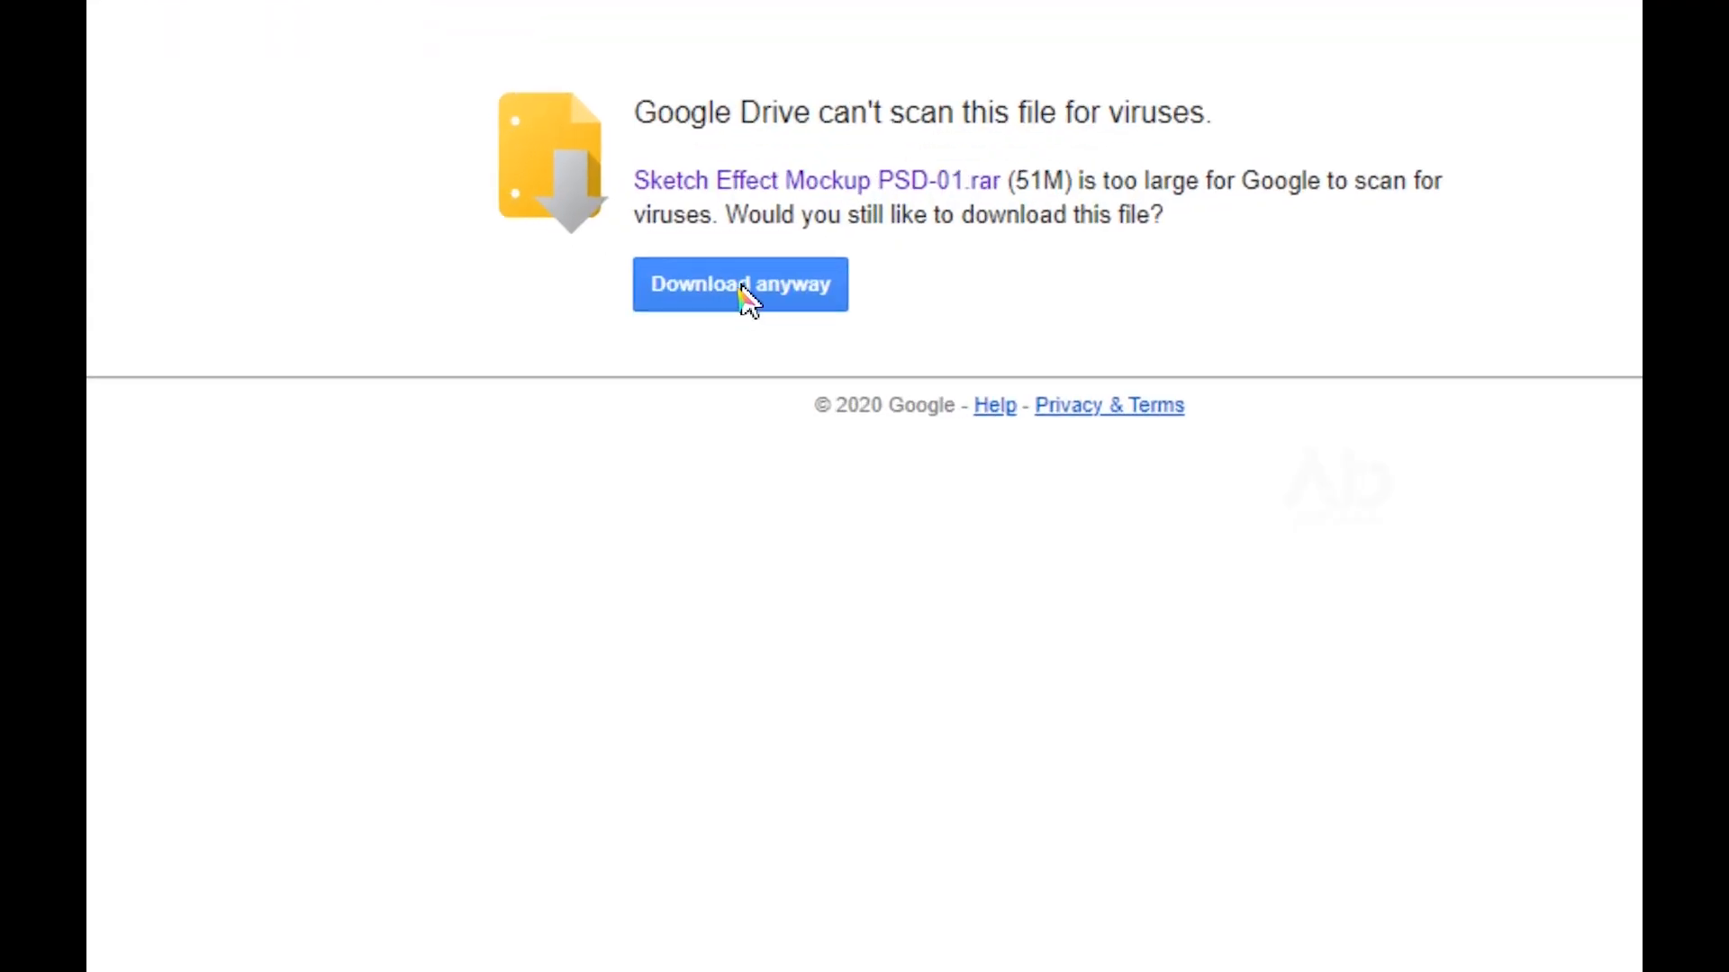
{"action": "left_click", "coordinate": [741, 286]}
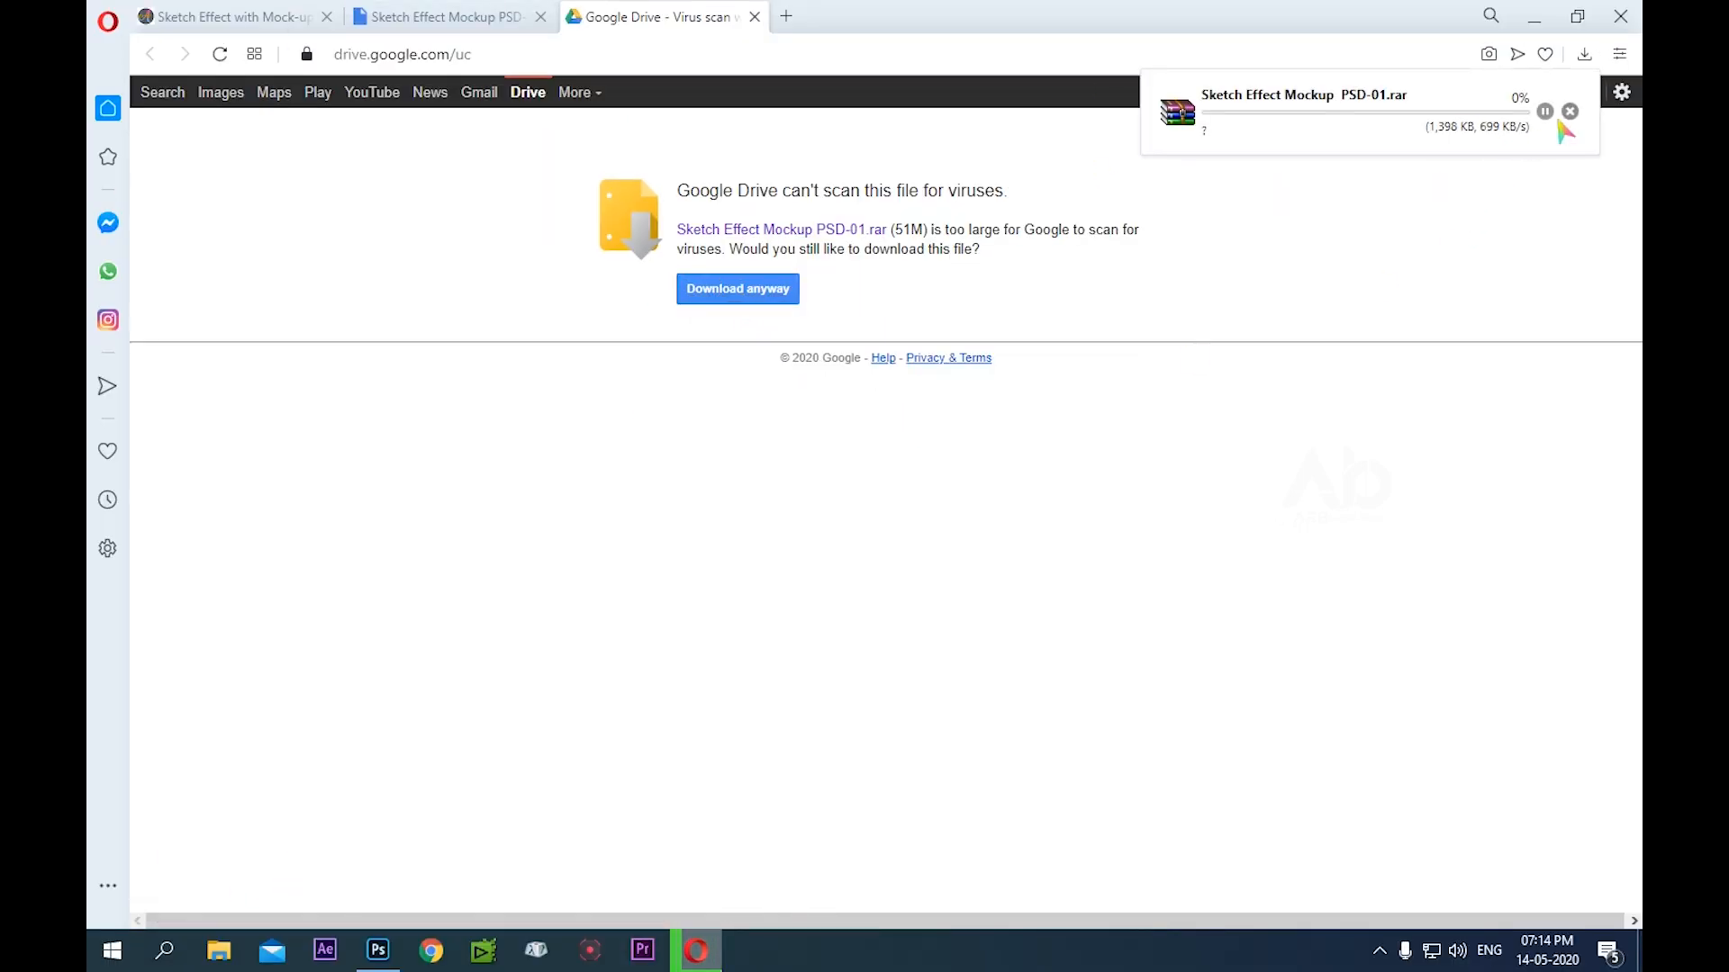
Pause the running mockup download and close both Google Drive tabs to return to the blog post
{"action": "left_click", "coordinate": [1545, 111]}
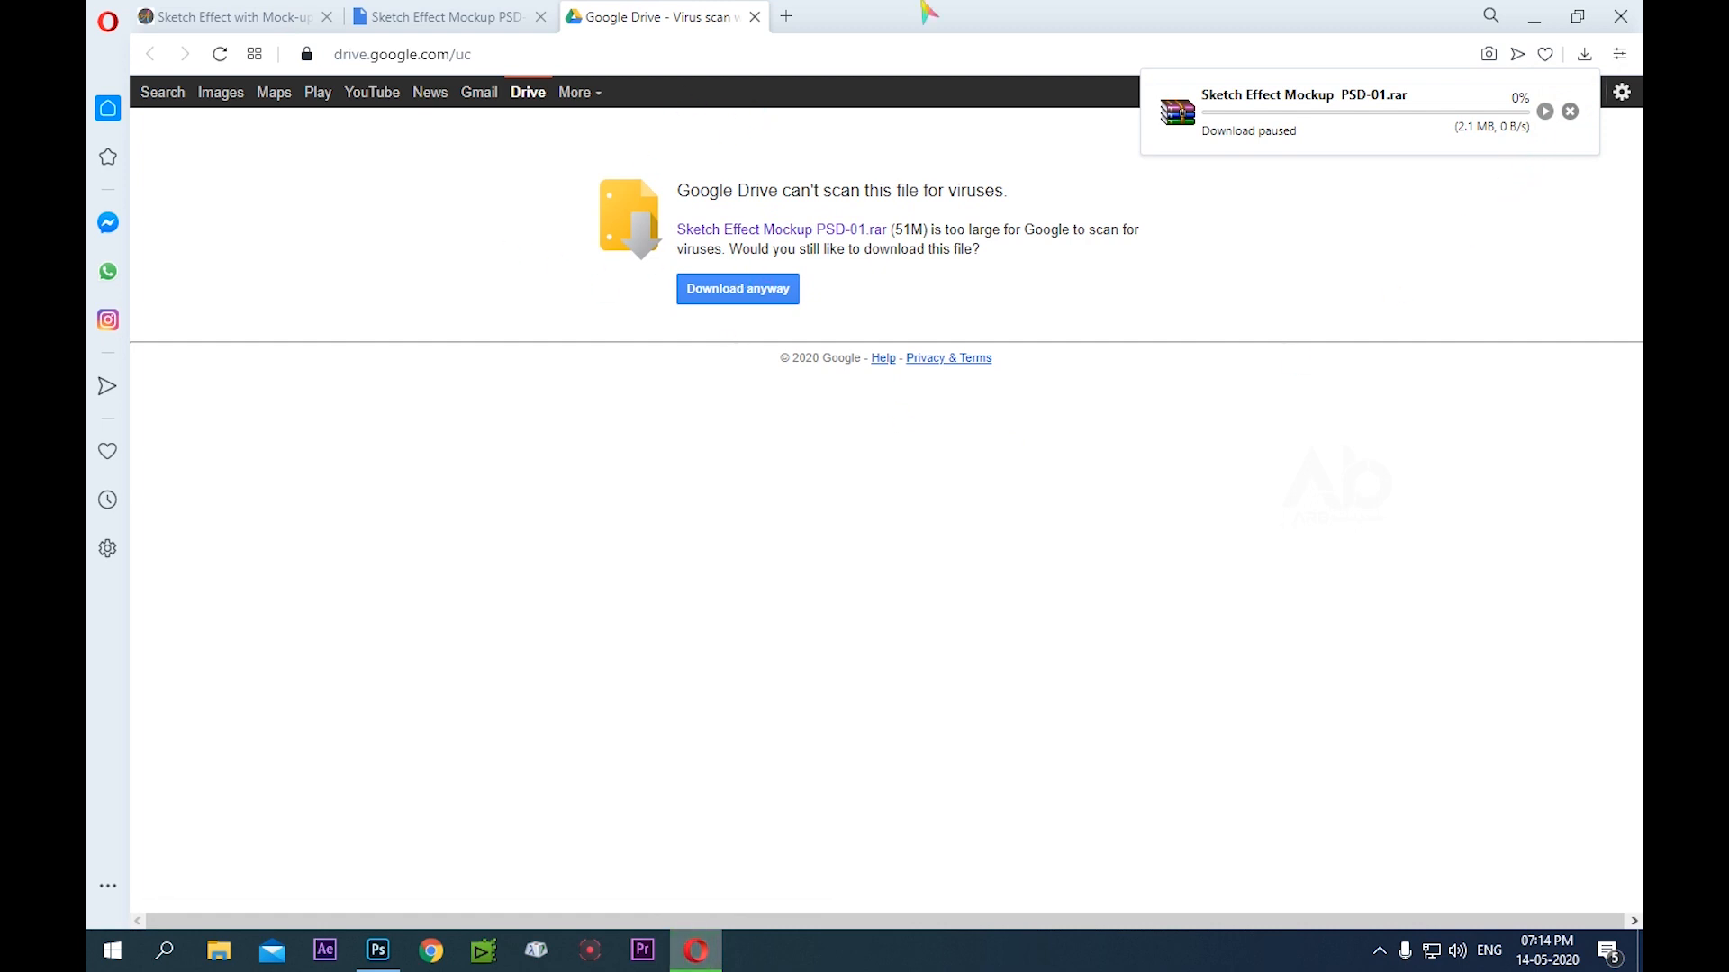
{"action": "left_click", "coordinate": [755, 17]}
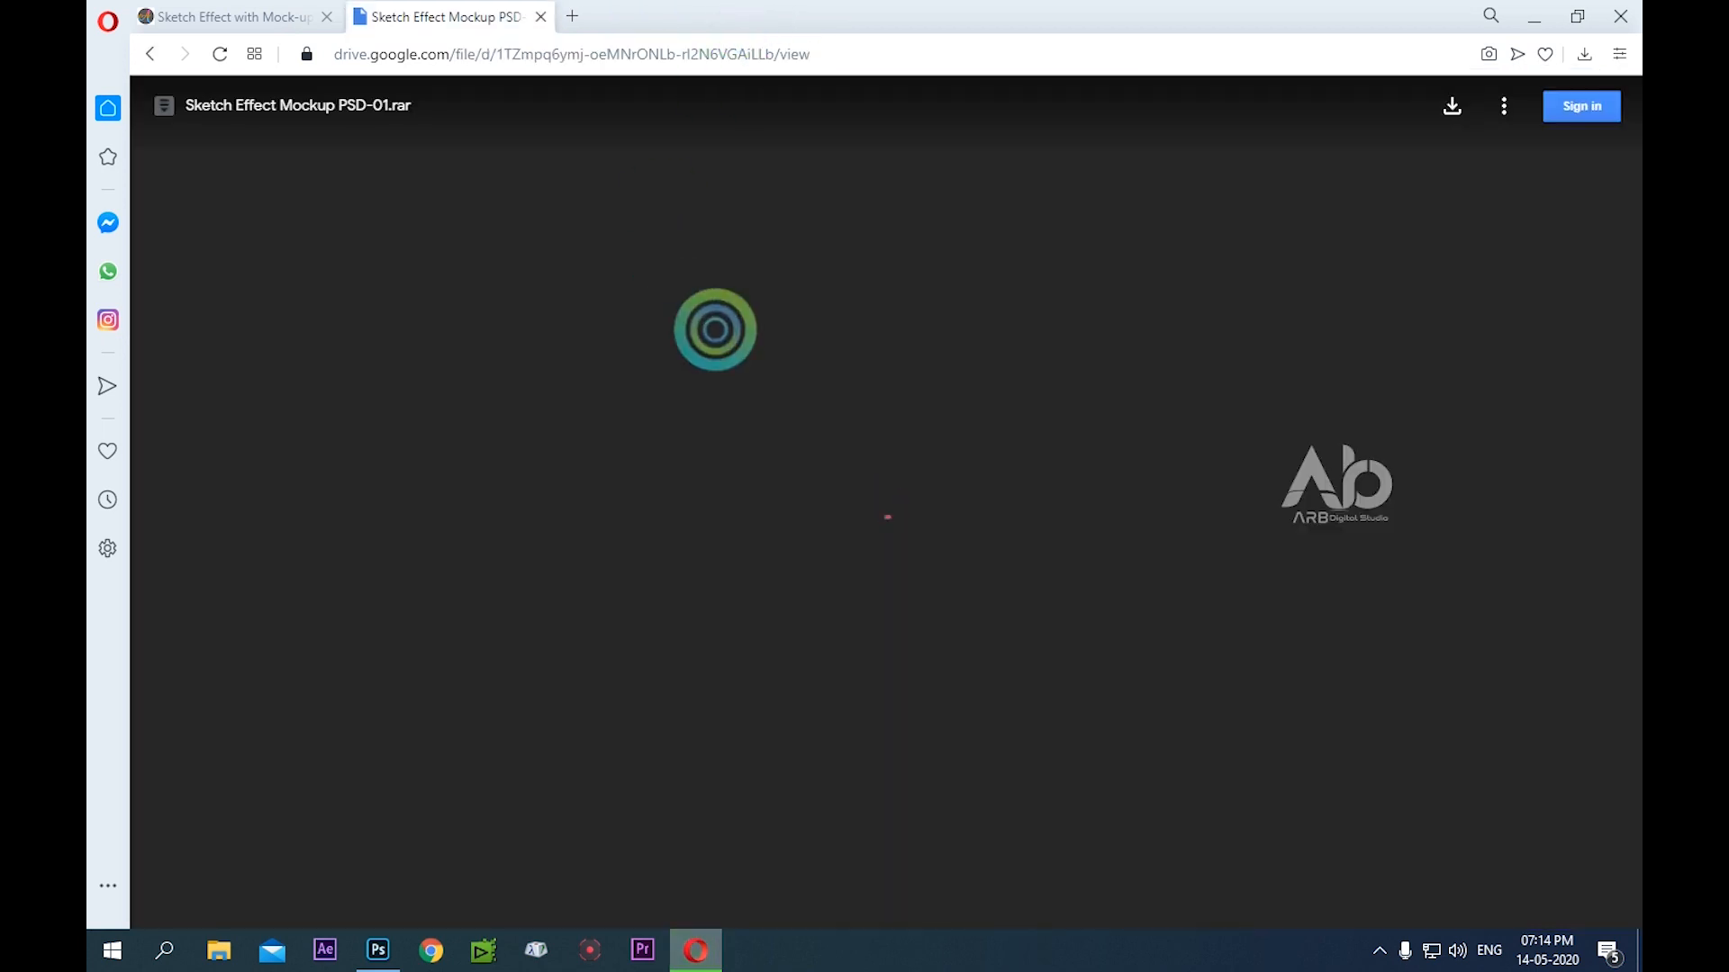
{"action": "left_click", "coordinate": [538, 17]}
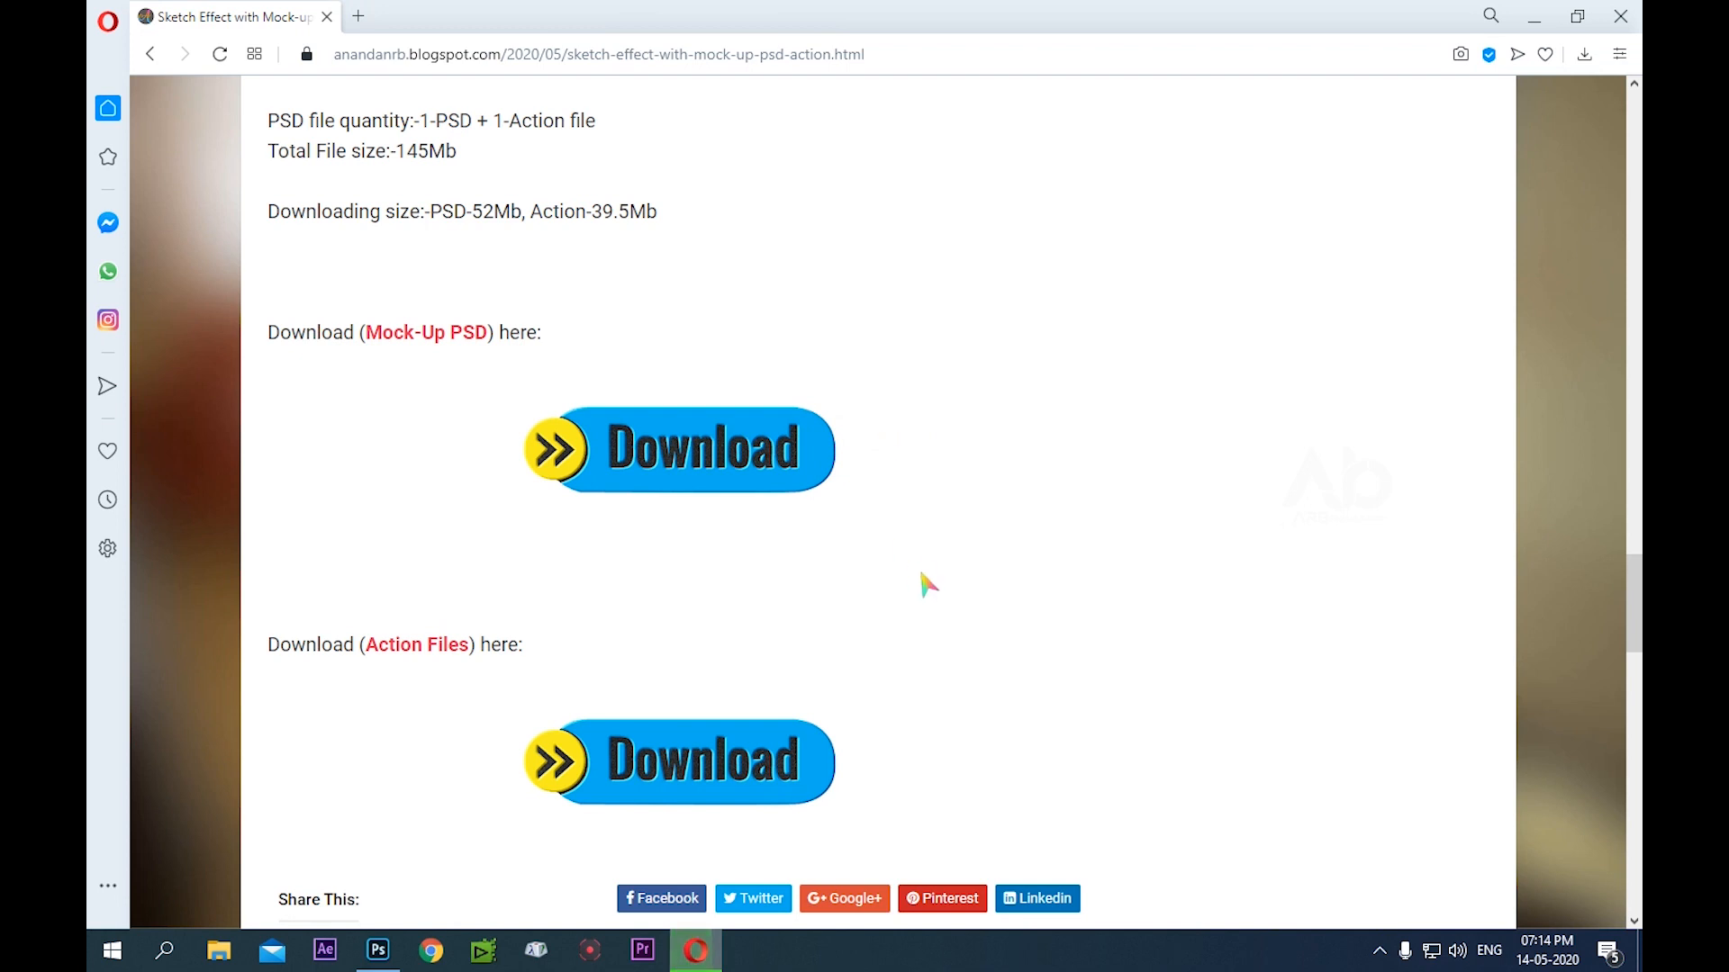
Look over the blog post's Action Files download section and recommended articles, and review the sample images back to the post title
{"action": "scroll", "coordinate": [938, 576], "scroll_direction": "down", "scroll_amount": 2}
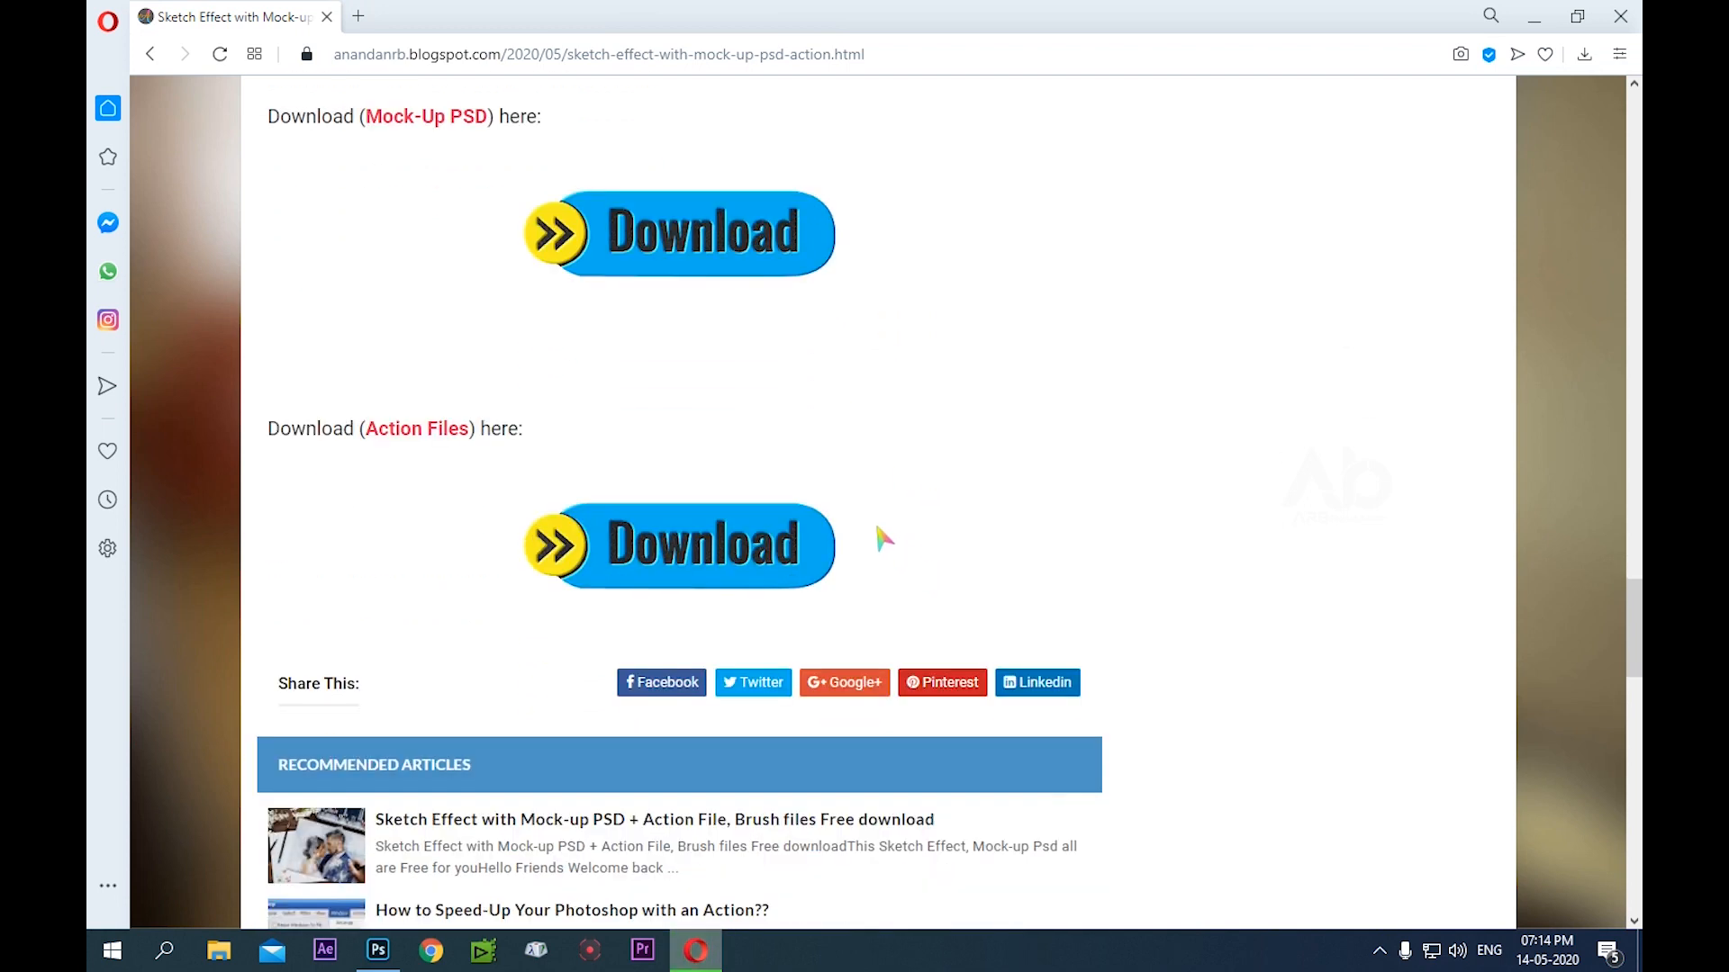
{"action": "scroll", "coordinate": [882, 539], "scroll_direction": "down", "scroll_amount": 2}
{"action": "scroll", "coordinate": [882, 537], "scroll_direction": "down", "scroll_amount": 2}
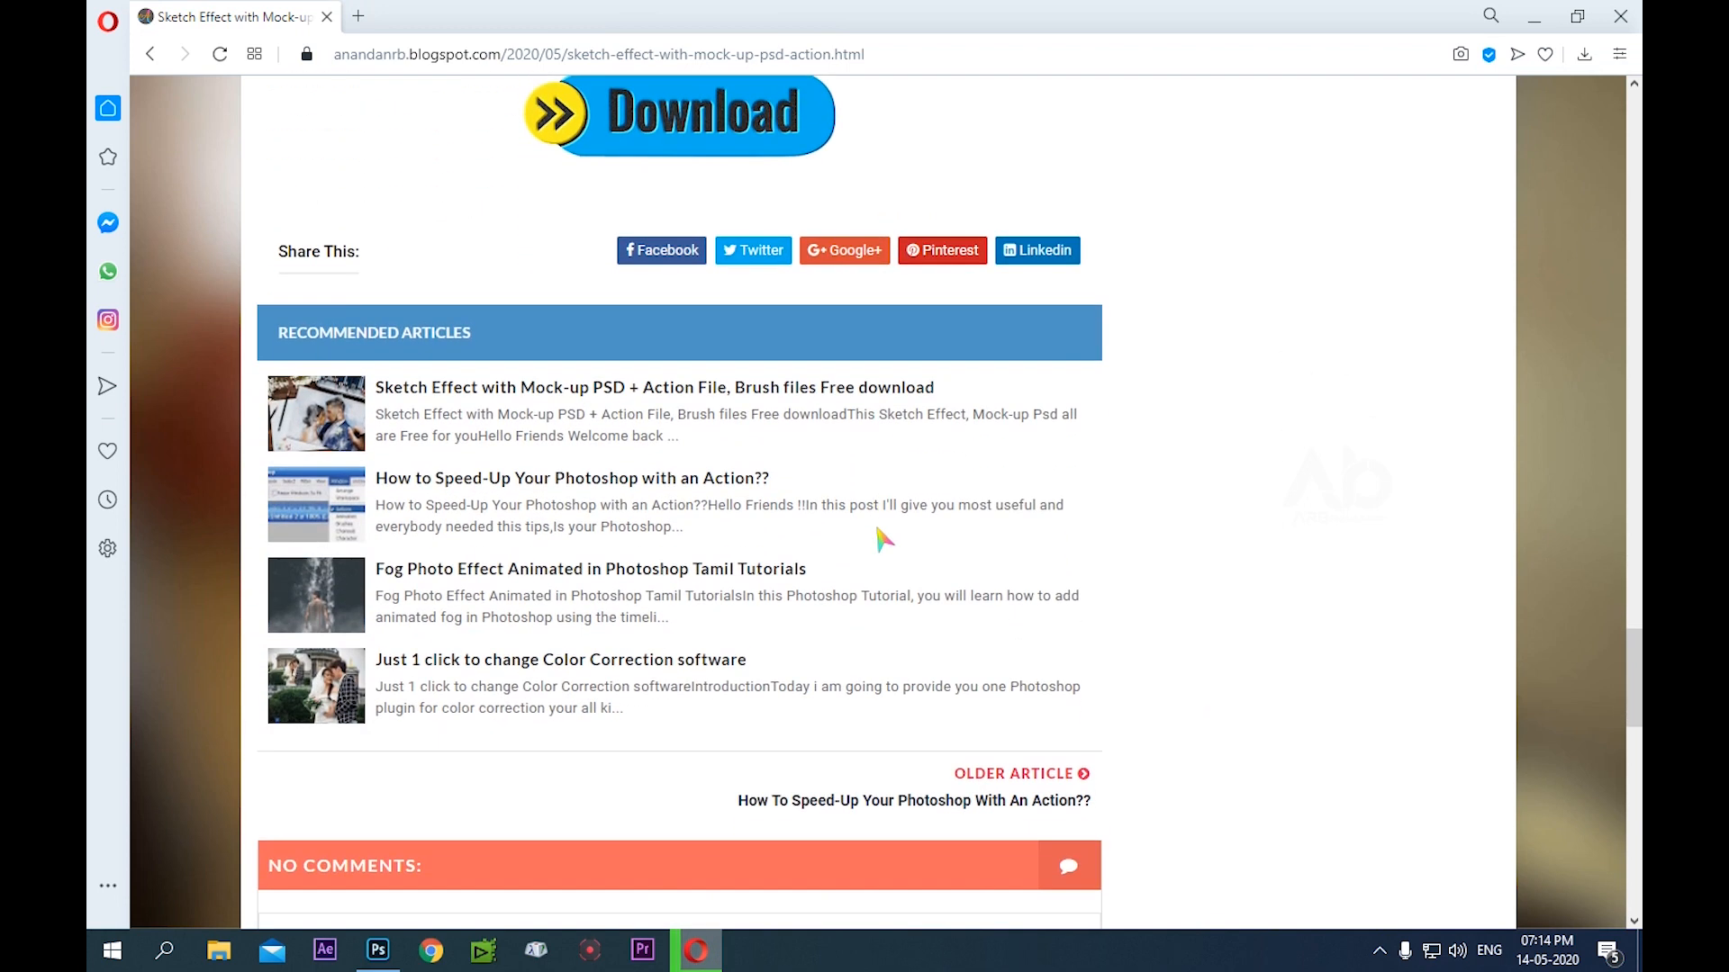
{"action": "scroll", "coordinate": [880, 544], "scroll_direction": "up", "scroll_amount": 10}
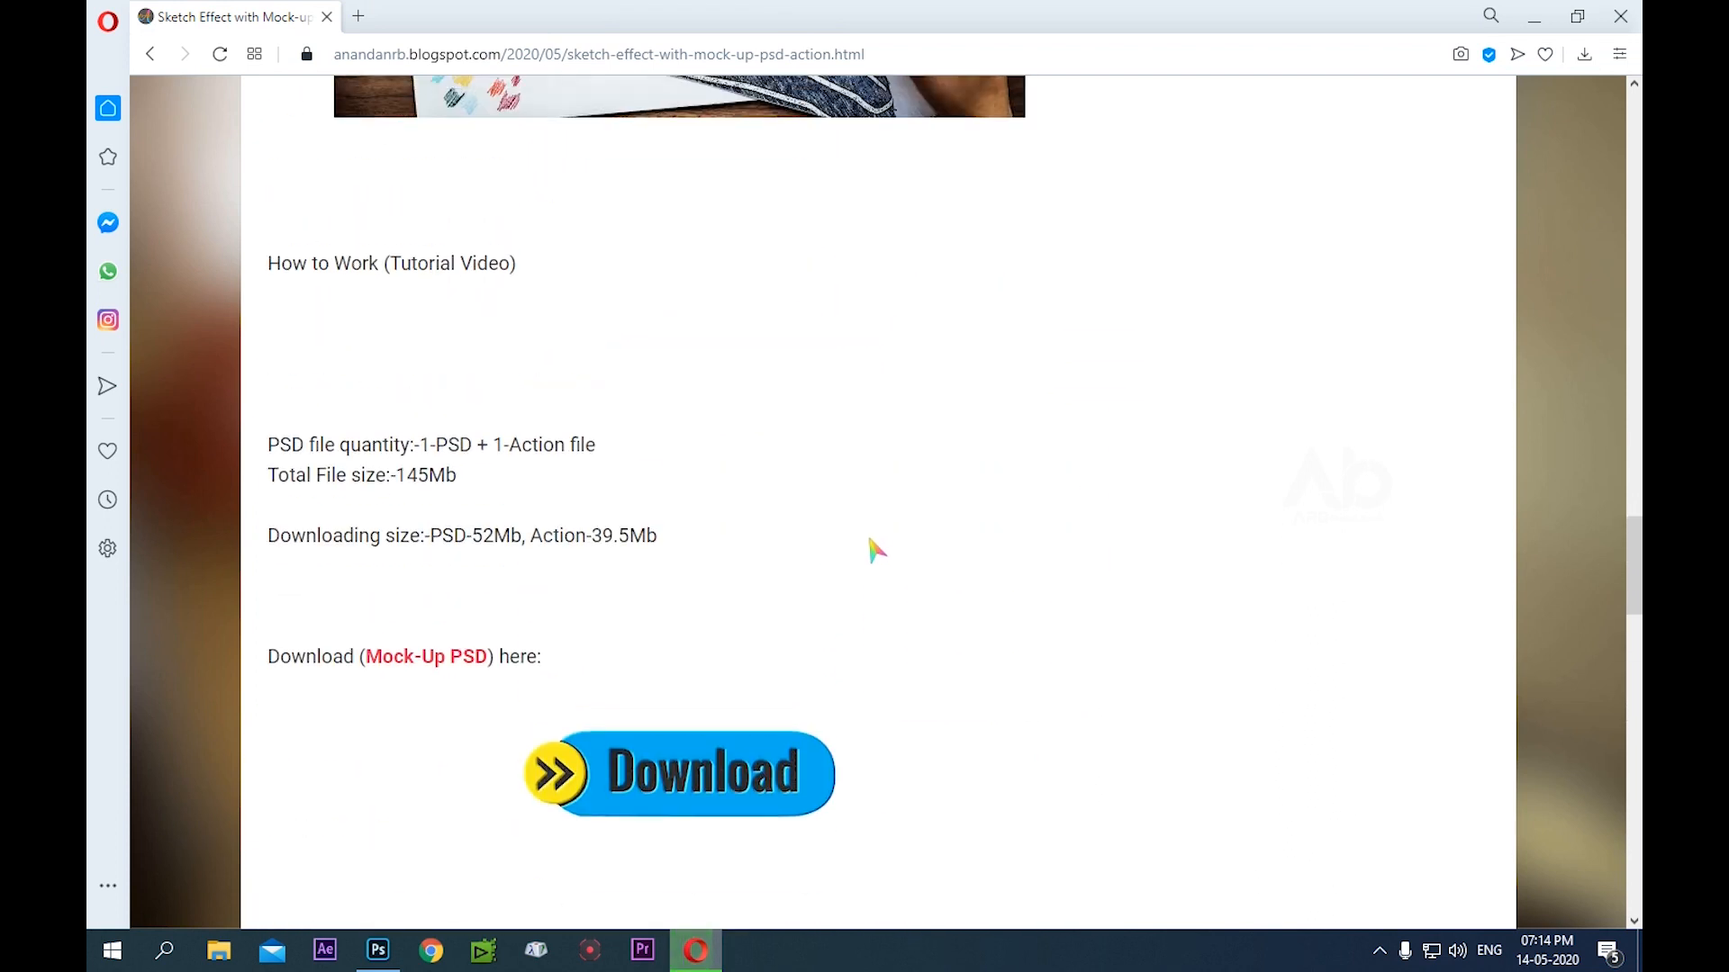
{"action": "scroll", "coordinate": [873, 549], "scroll_direction": "up", "scroll_amount": 7}
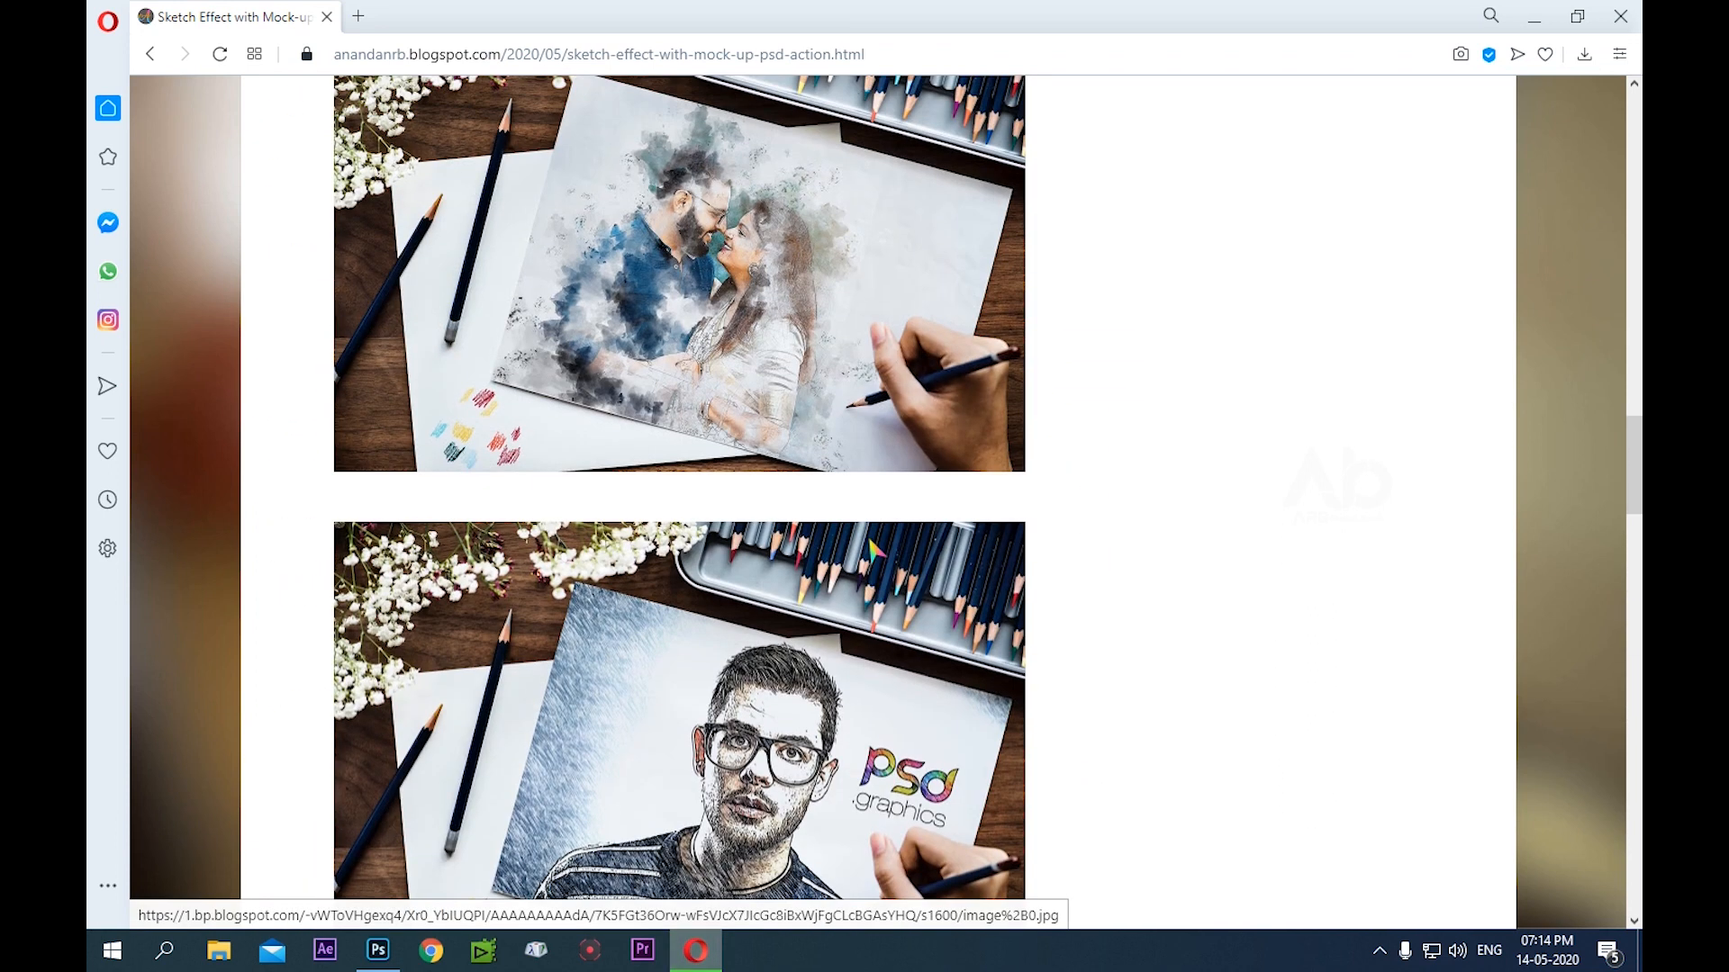
{"action": "scroll", "coordinate": [865, 563], "scroll_direction": "up", "scroll_amount": 10}
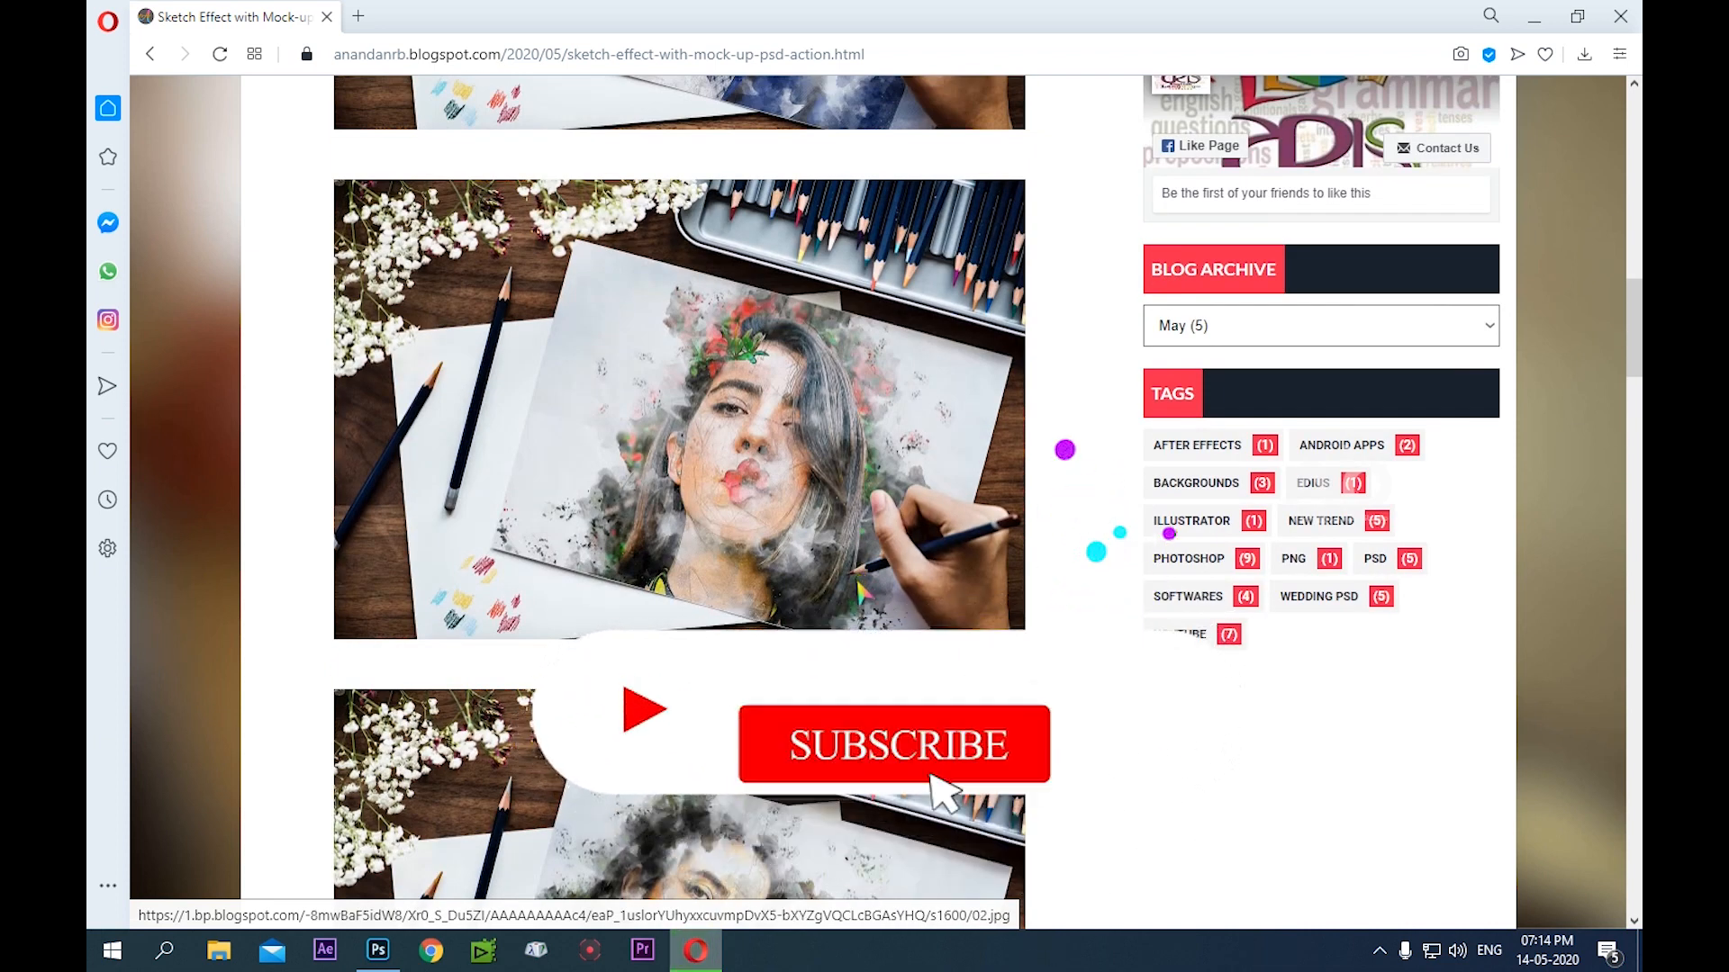
{"action": "scroll", "coordinate": [865, 562], "scroll_direction": "up", "scroll_amount": 1}
{"action": "scroll", "coordinate": [862, 594], "scroll_direction": "up", "scroll_amount": 8}
{"action": "scroll", "coordinate": [820, 599], "scroll_direction": "up", "scroll_amount": 5}
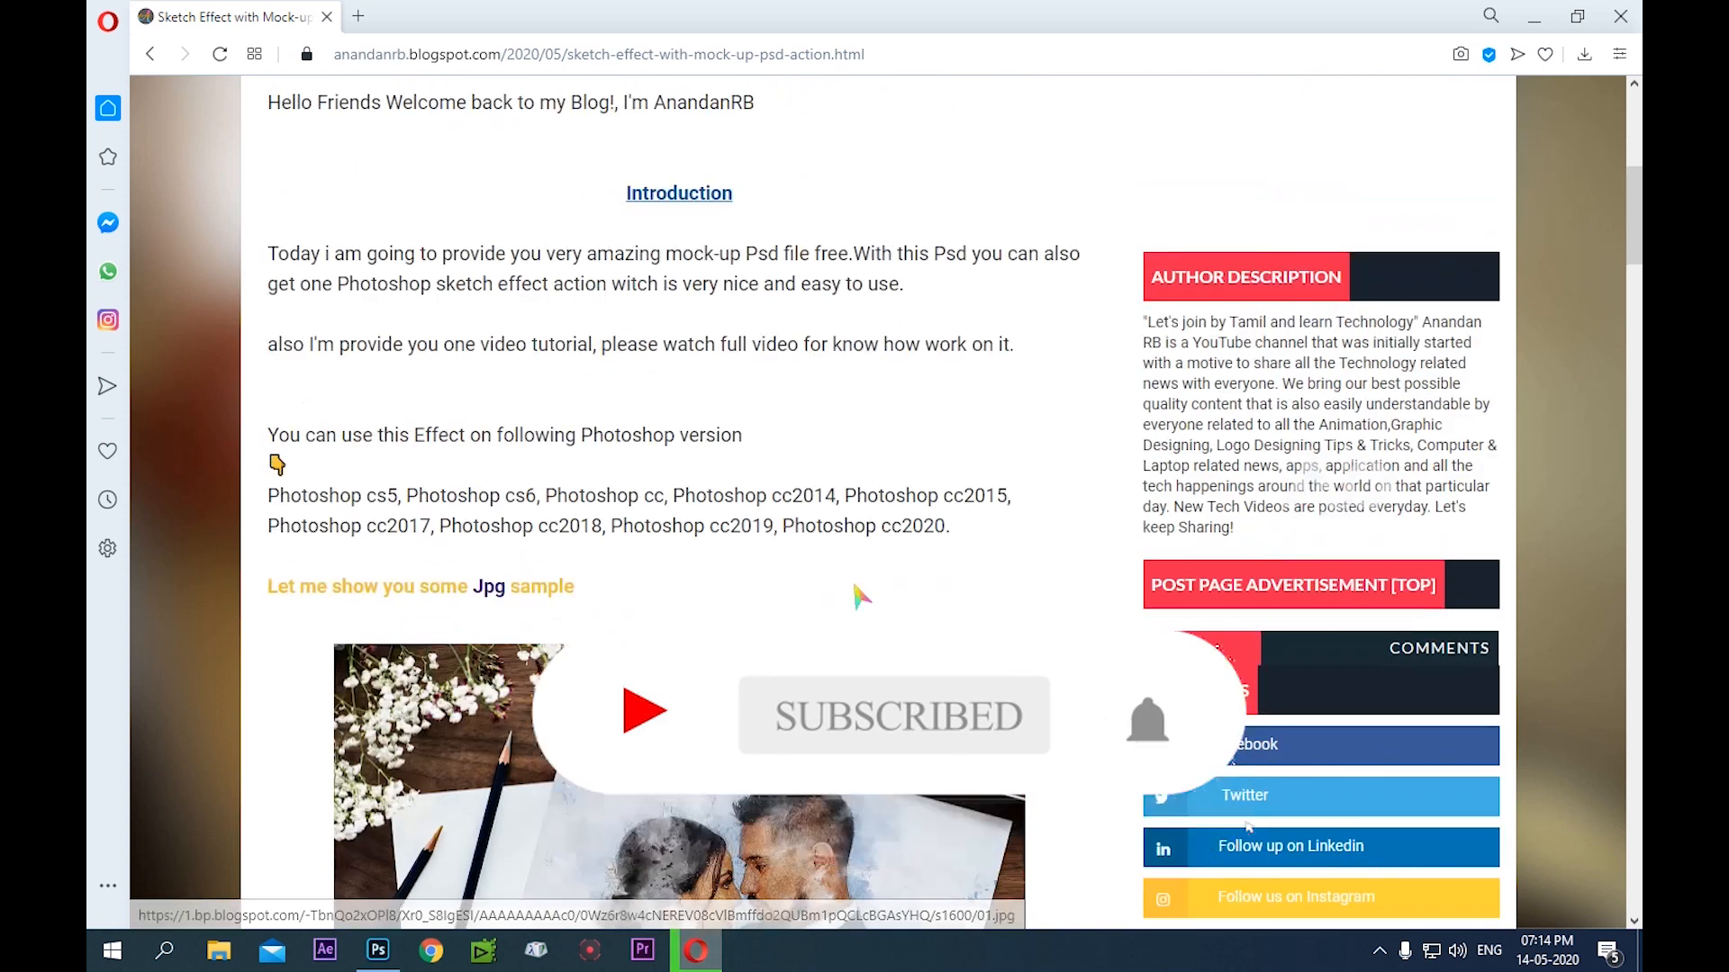
{"action": "scroll", "coordinate": [819, 599], "scroll_direction": "up", "scroll_amount": 6}
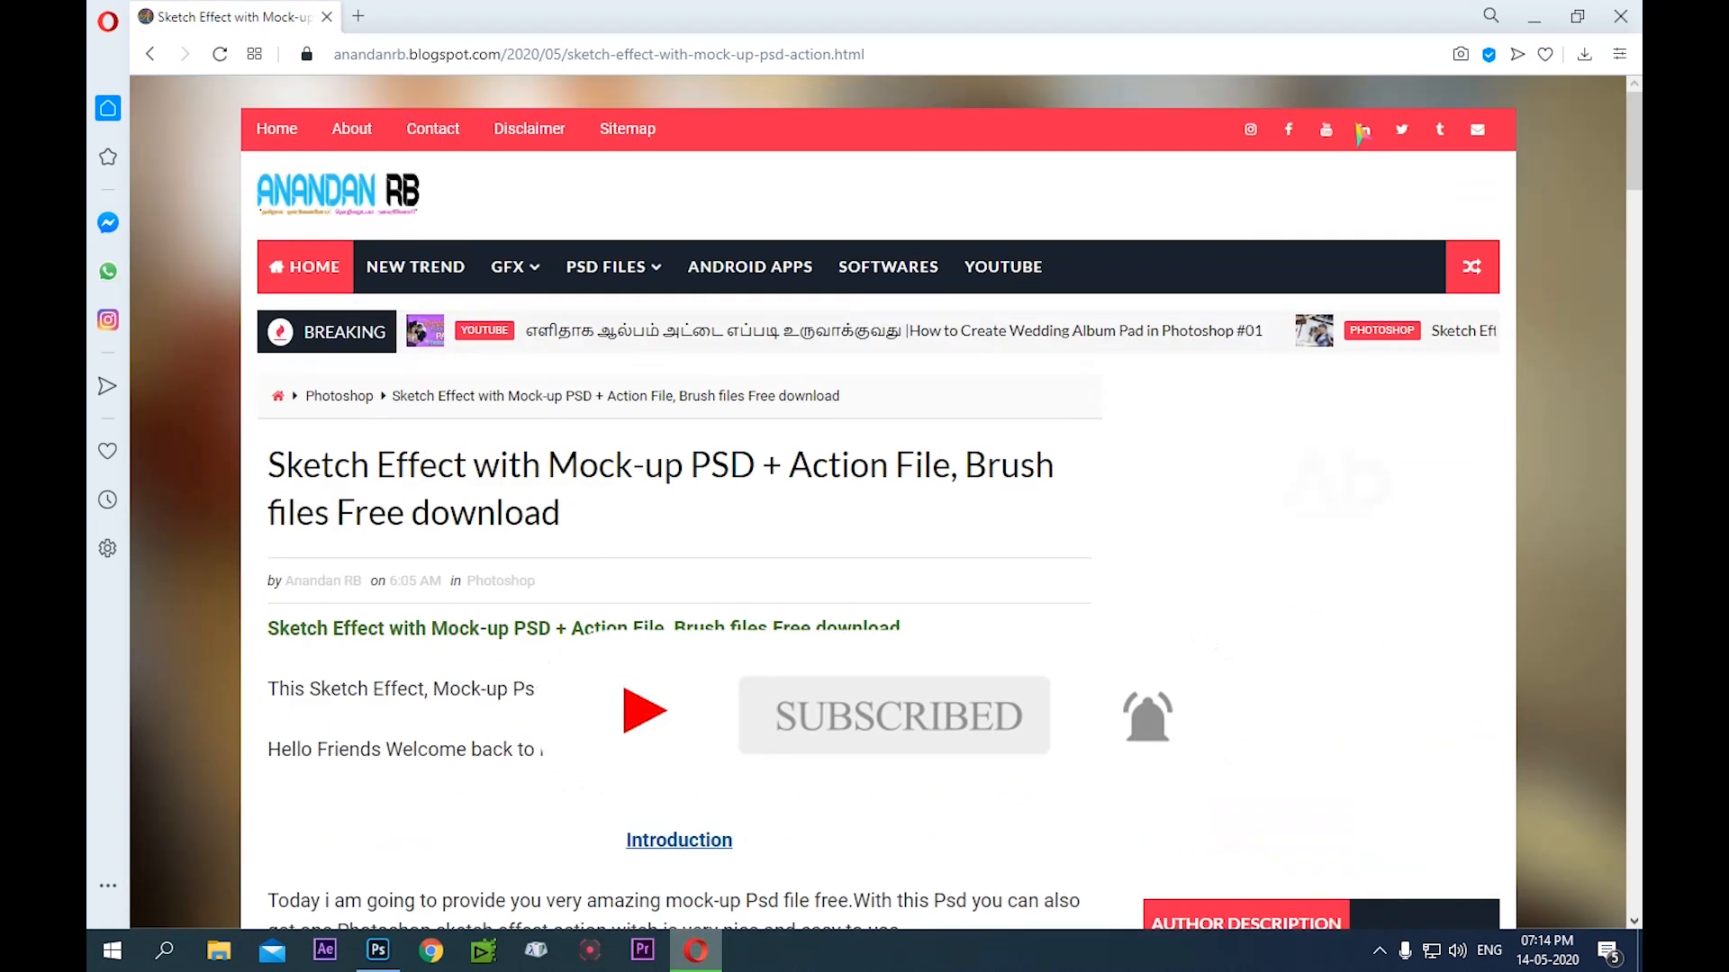
Minimize the browser and refresh the desktop
{"action": "left_click", "coordinate": [1535, 20]}
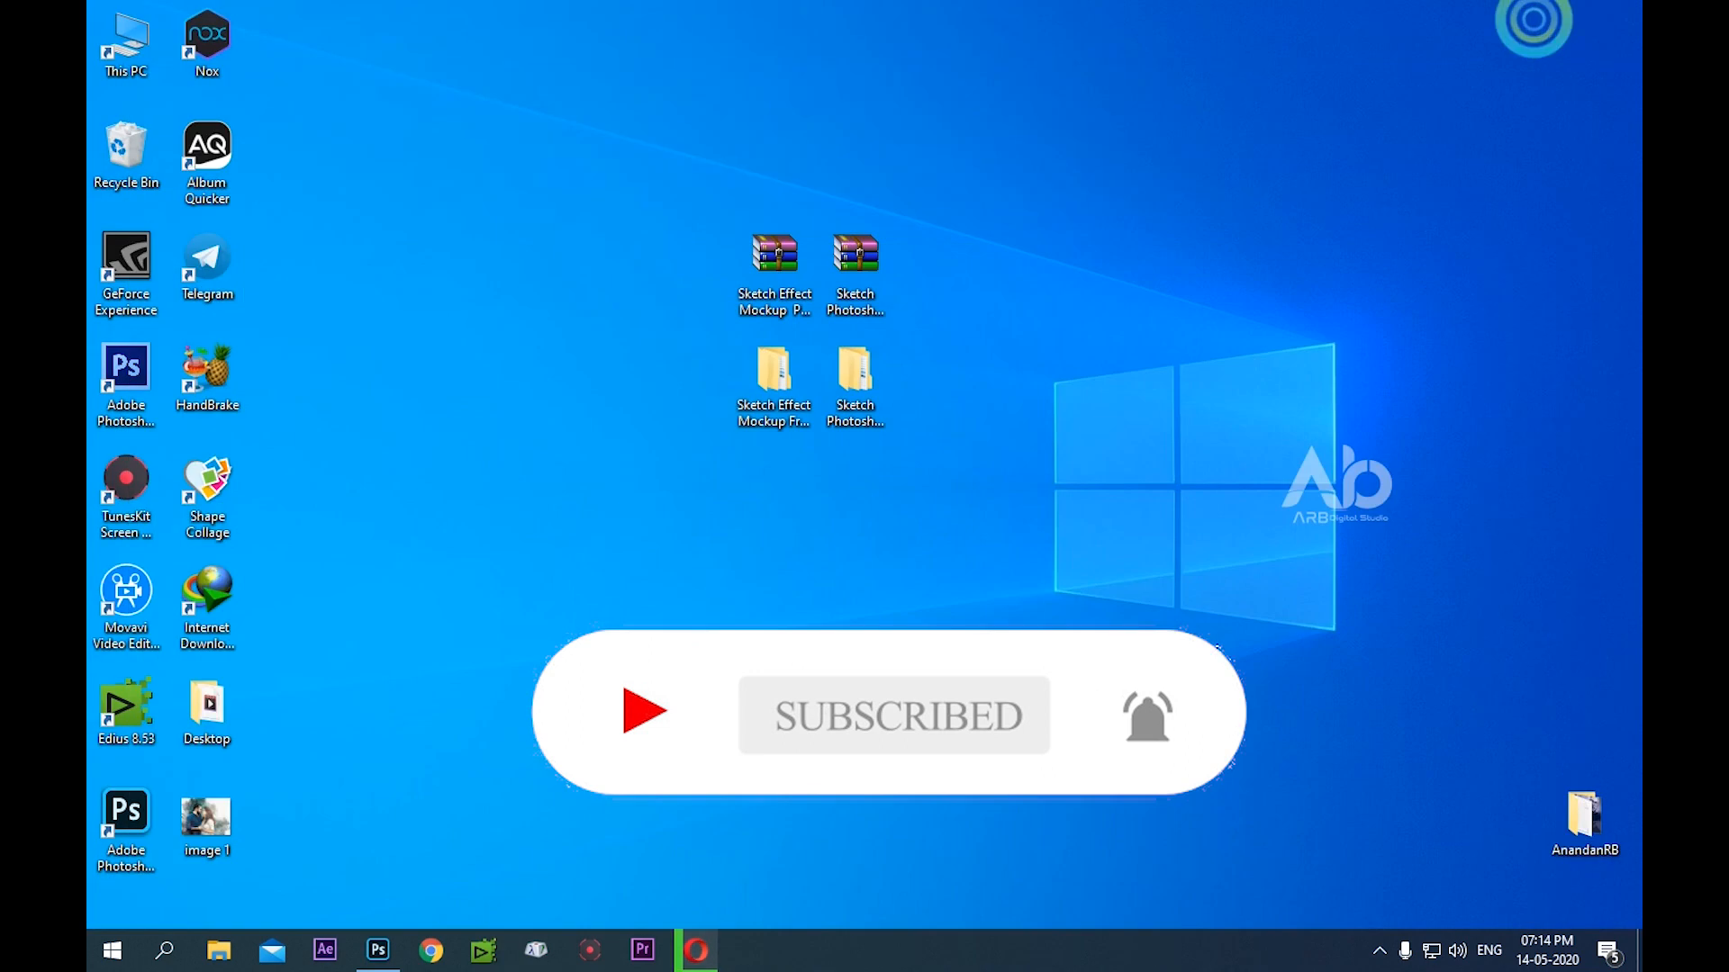
{"action": "right_click", "coordinate": [1012, 321]}
{"action": "left_click", "coordinate": [1052, 375]}
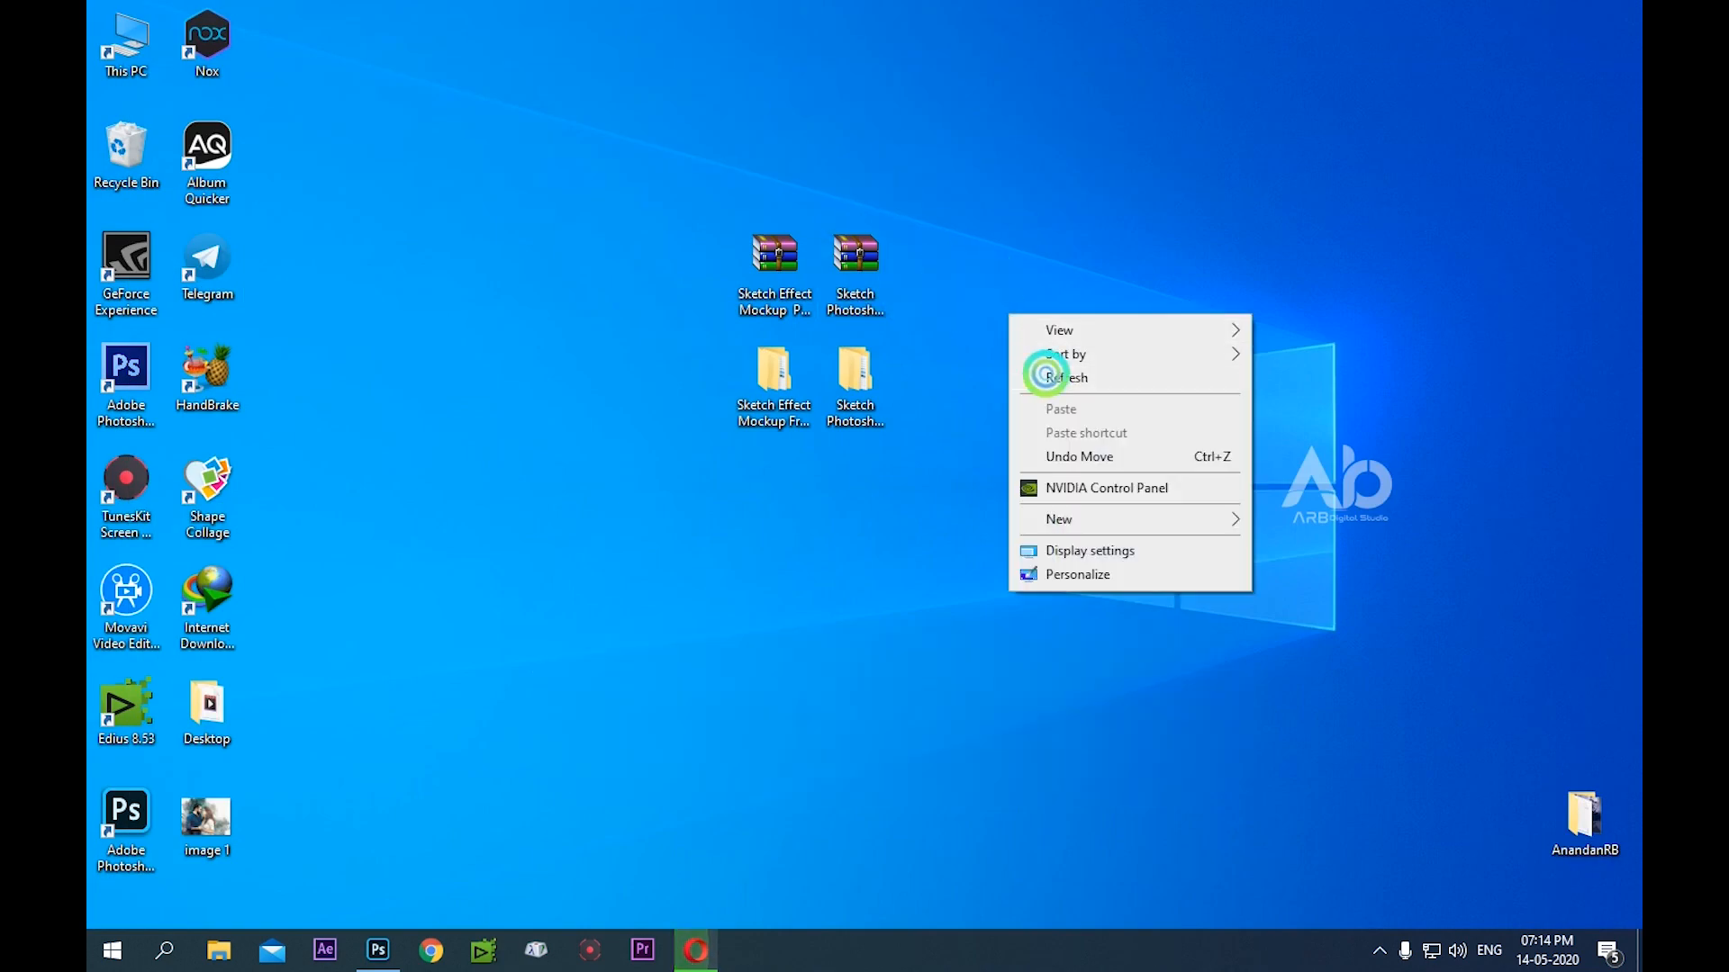